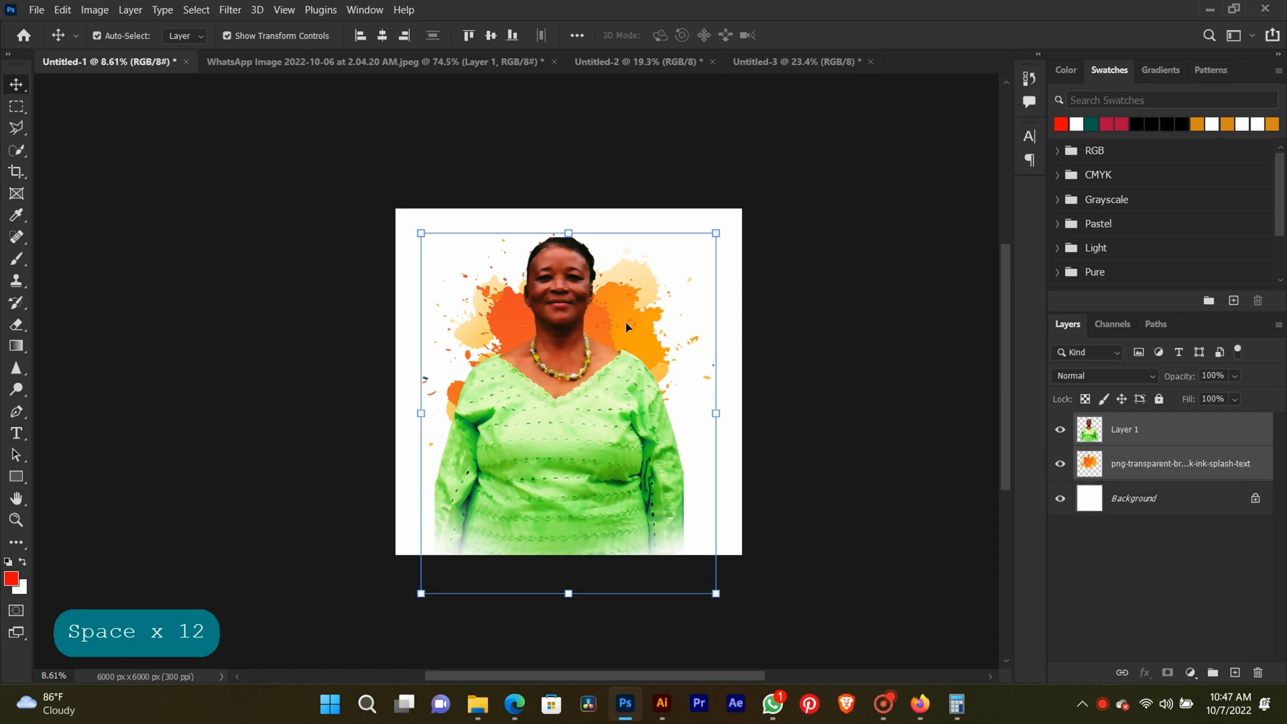
Delete the orange ink splatter layer behind the portrait in Untitled-1.
click(787, 315)
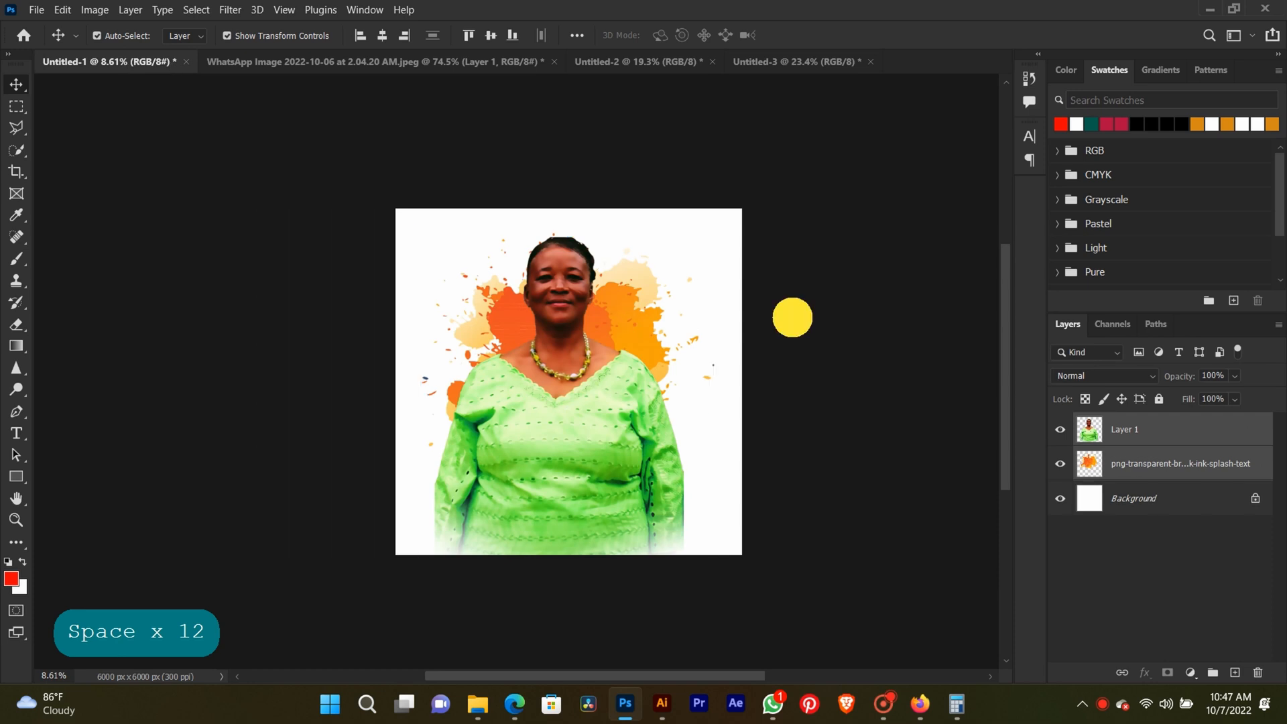
click(630, 306)
key(BackSpace)
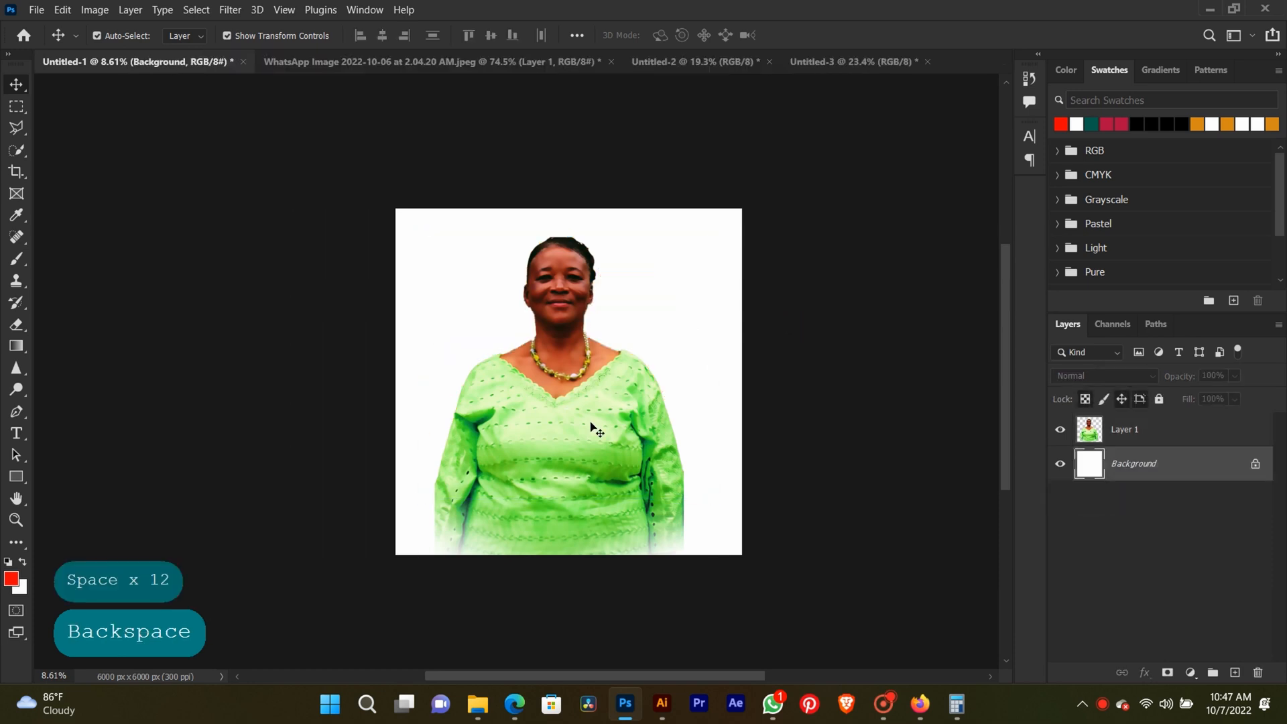
Copy the portrait cut-out into Untitled-3, scale it to about 48.47%, and place it on the left side of the canvas.
drag(591, 423, 521, 347)
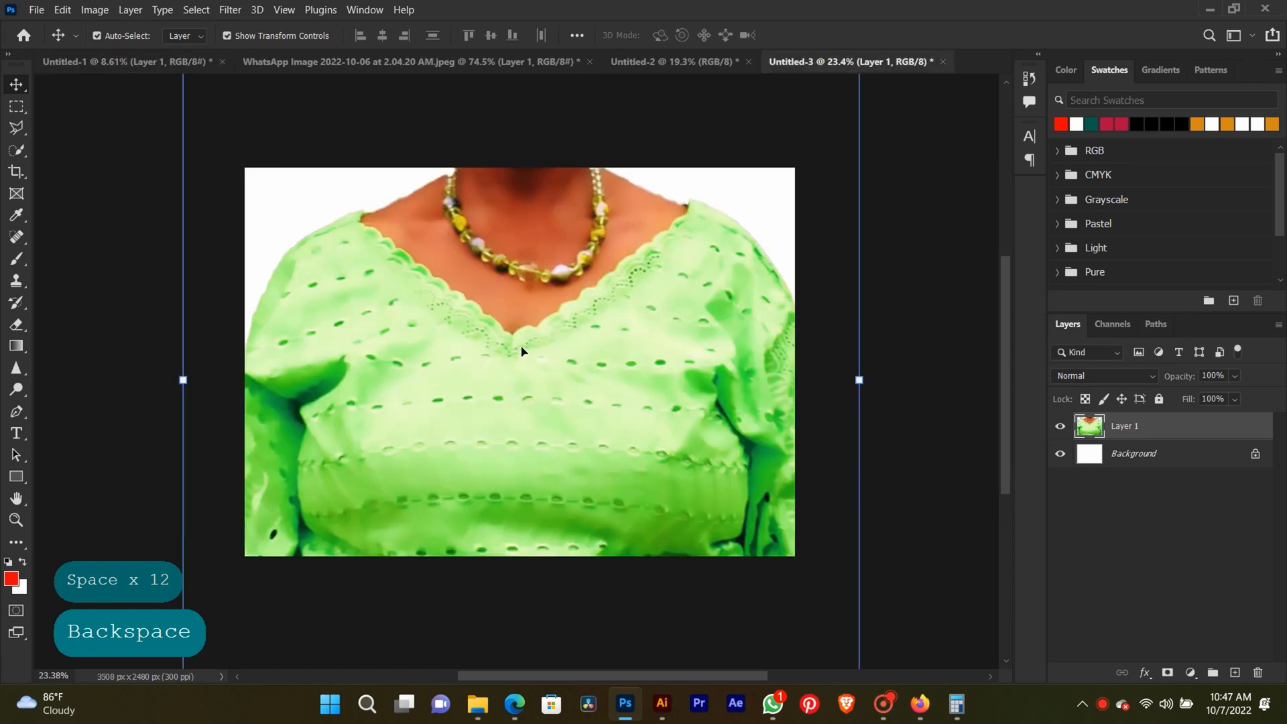
scroll(469, 366, down, 5)
drag(341, 153, 477, 349)
drag(545, 379, 450, 323)
drag(532, 519, 528, 490)
key(Return)
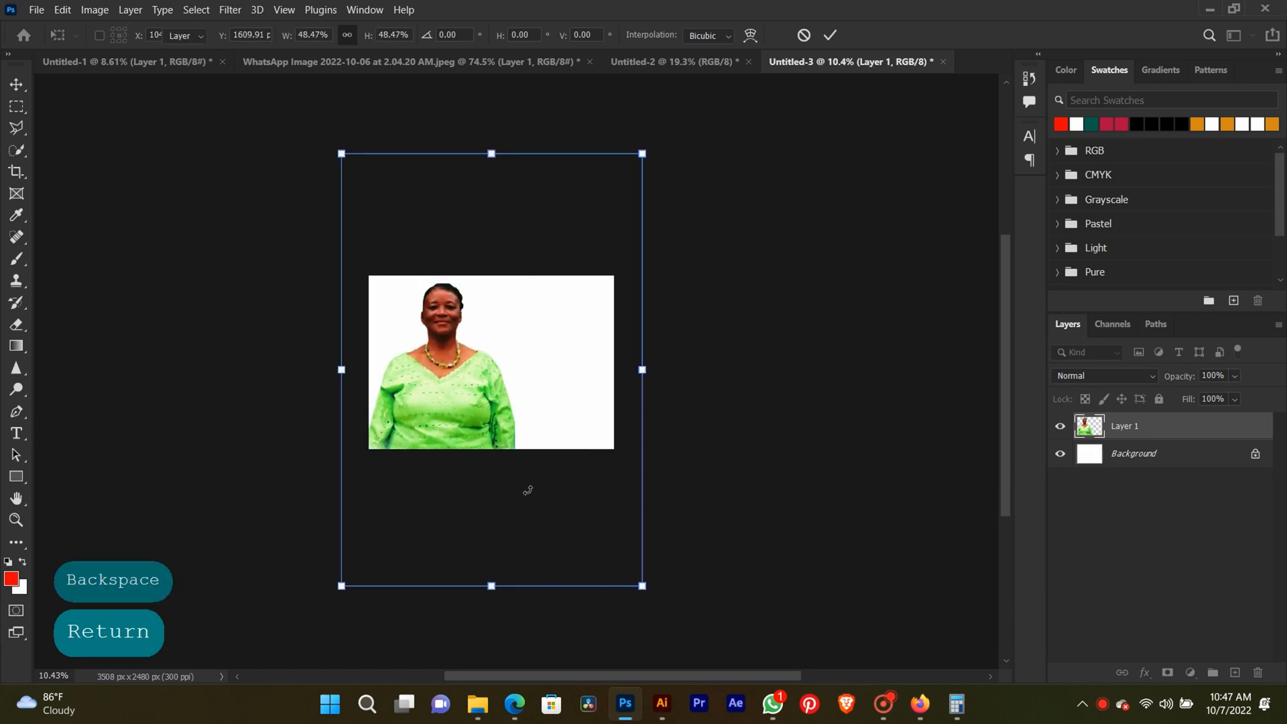
Place the orange ink splatter image from the Downloads folder at the canvas's left edge and send it behind the portrait.
scroll(503, 359, up, 3)
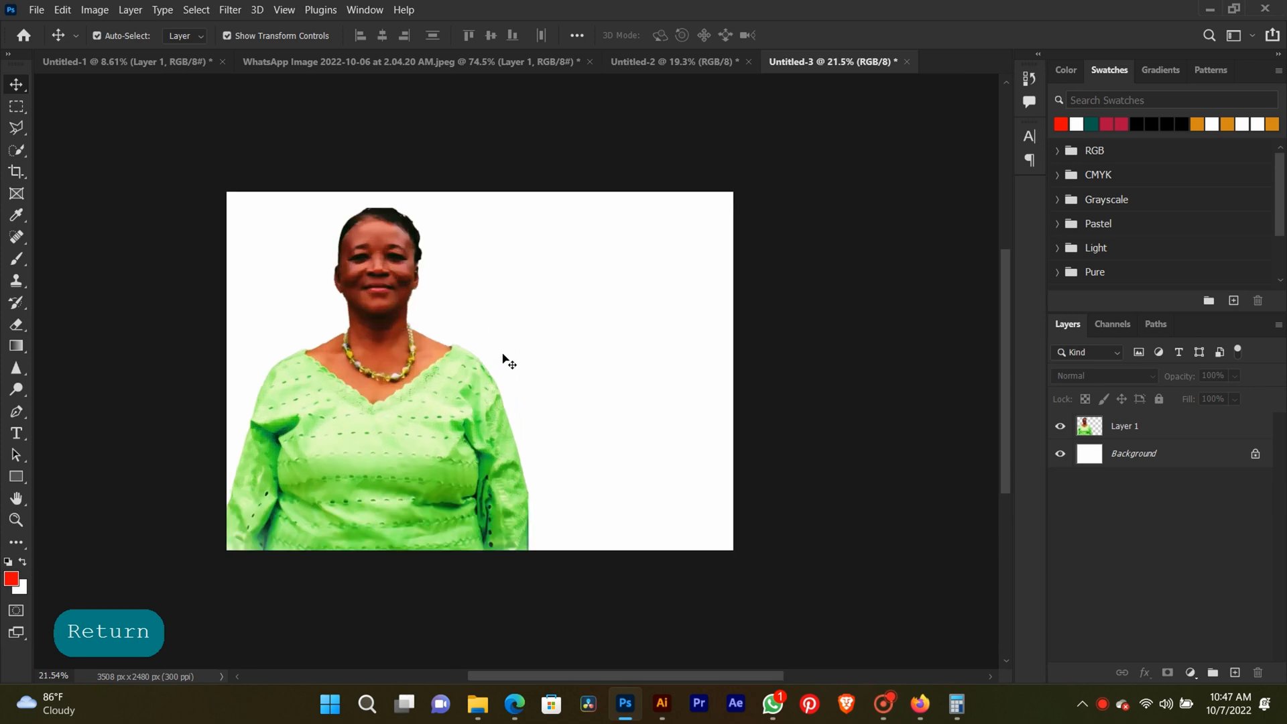
mouse_move(478, 702)
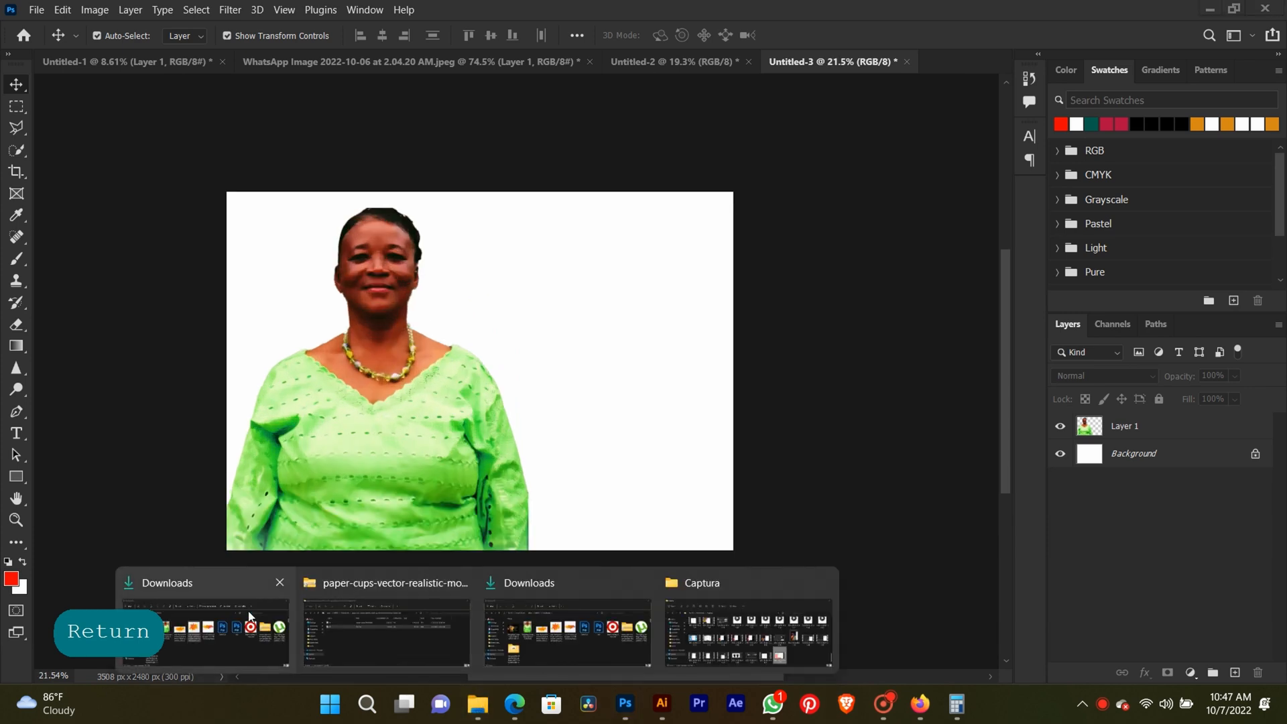
click(224, 625)
drag(577, 284, 470, 600)
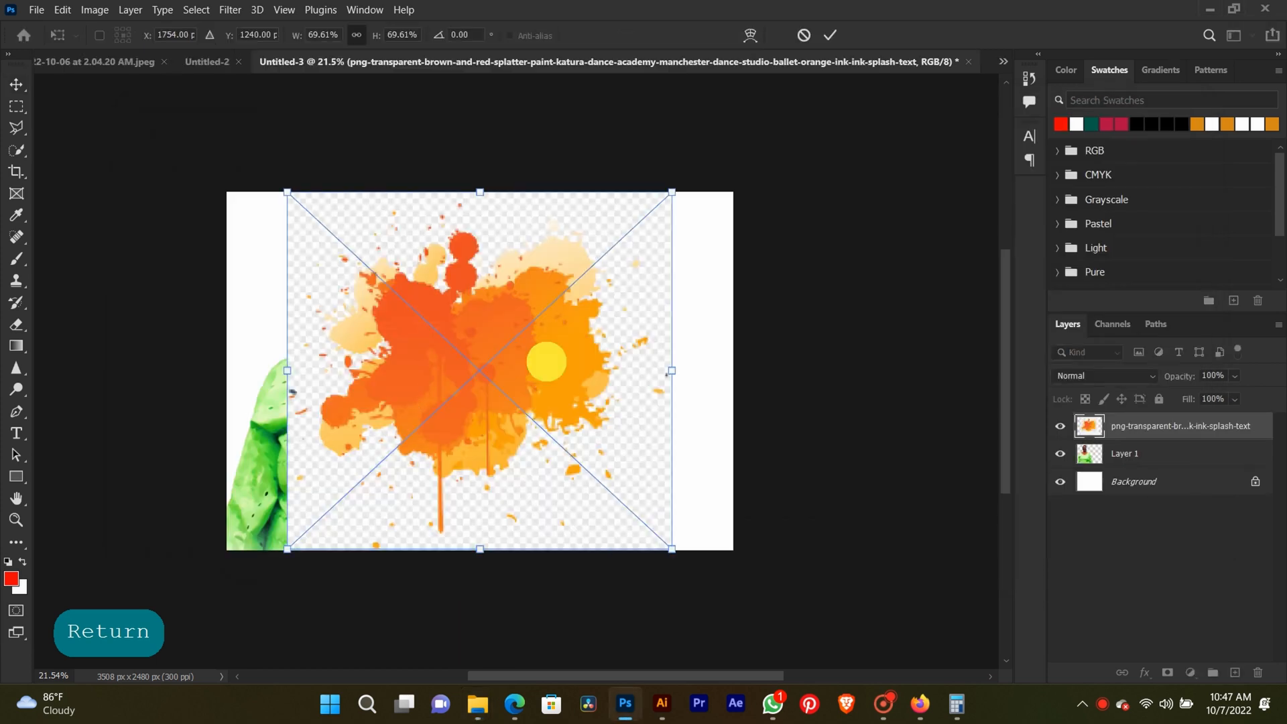
drag(547, 362, 488, 365)
key(shift)
key(ctrl+bracketleft)
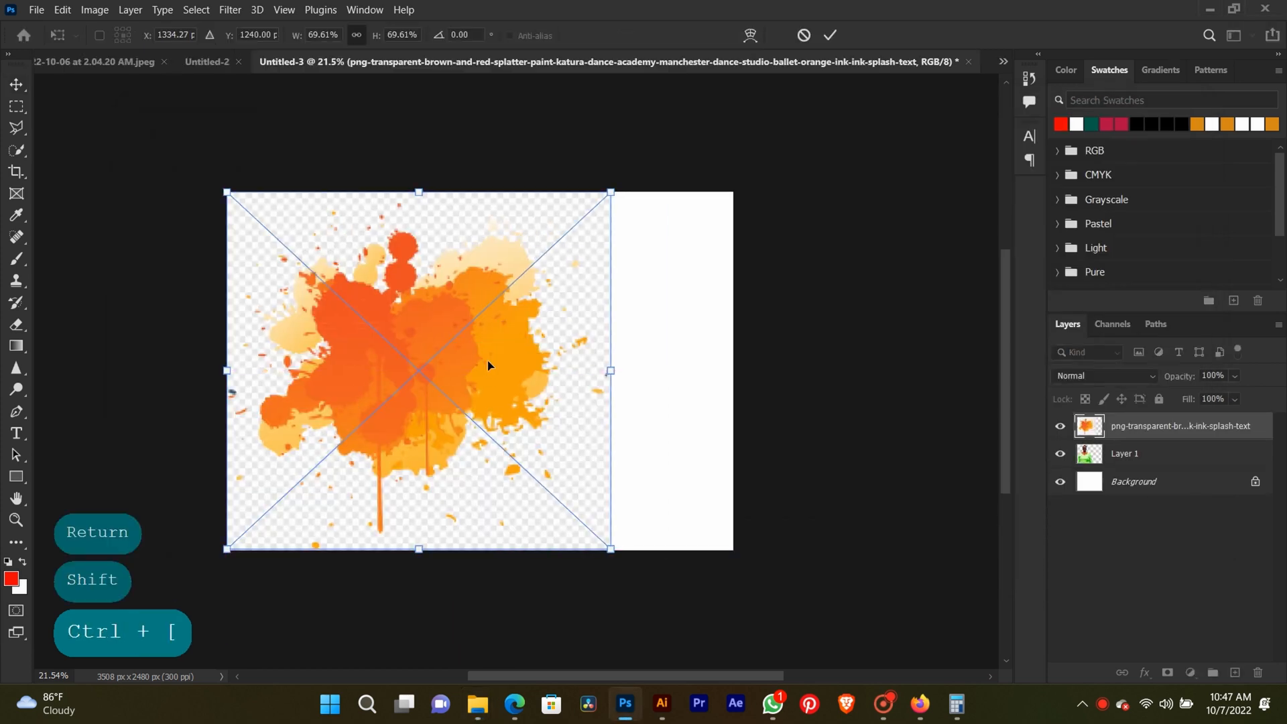
key(Return)
key(ctrl+bracketleft)
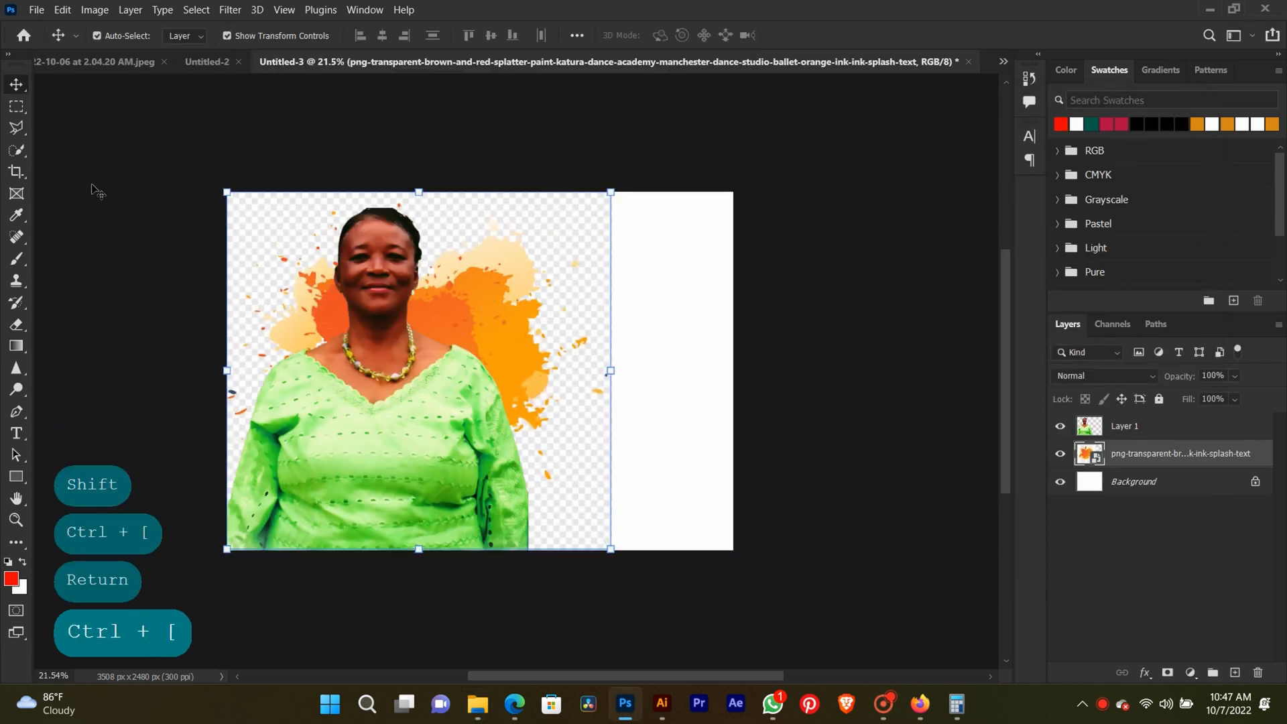
Rasterize the splatter layer and remove its checkered background with the Magic Eraser tool.
click(17, 324)
click(68, 354)
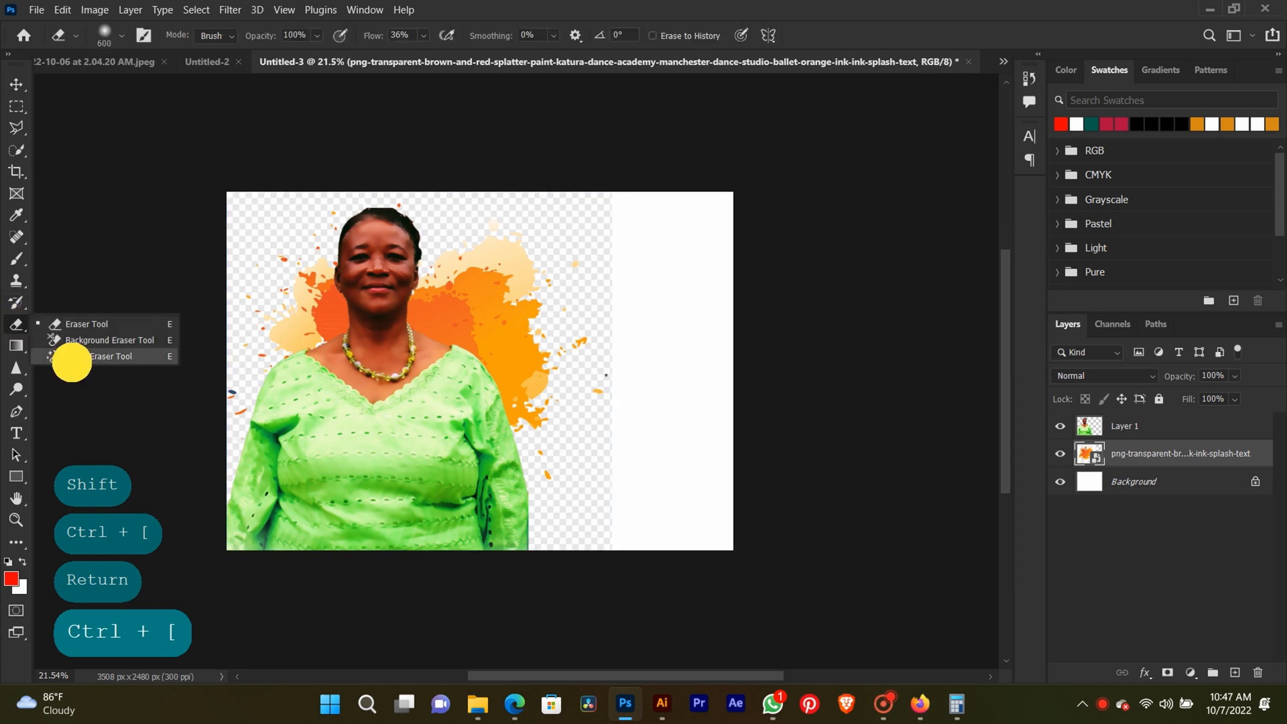
click(256, 247)
key(Return)
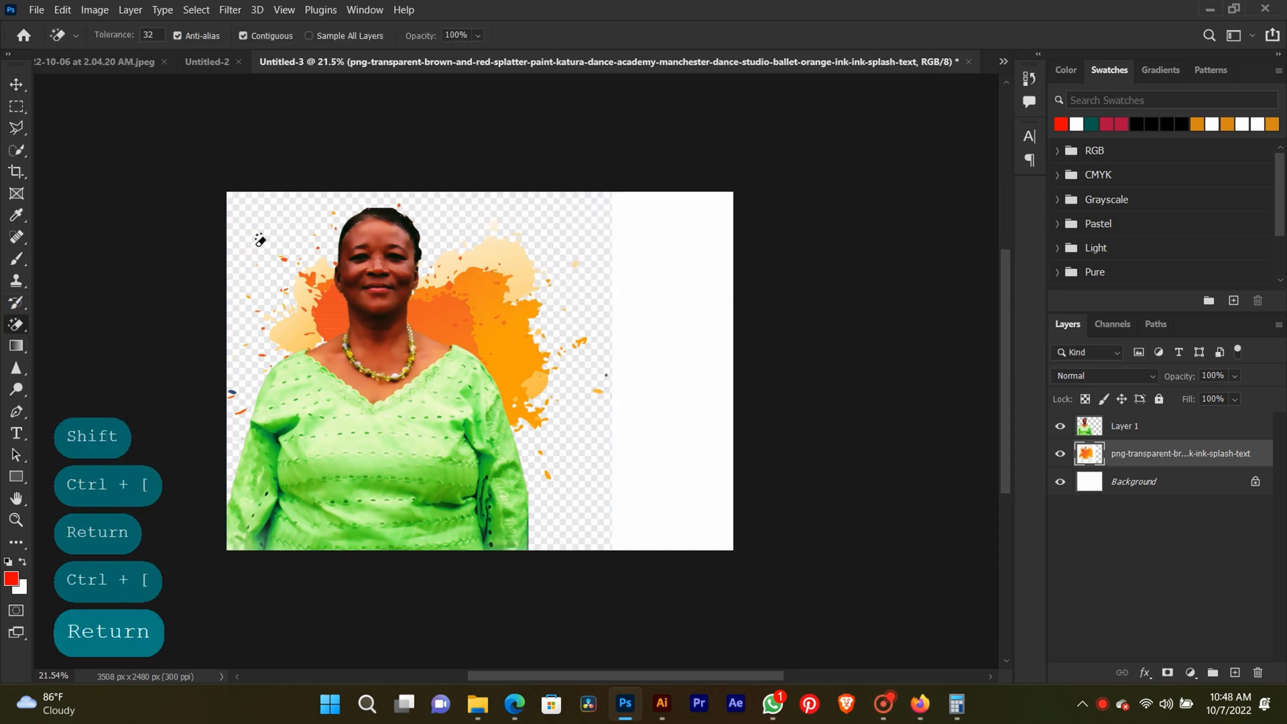
click(271, 236)
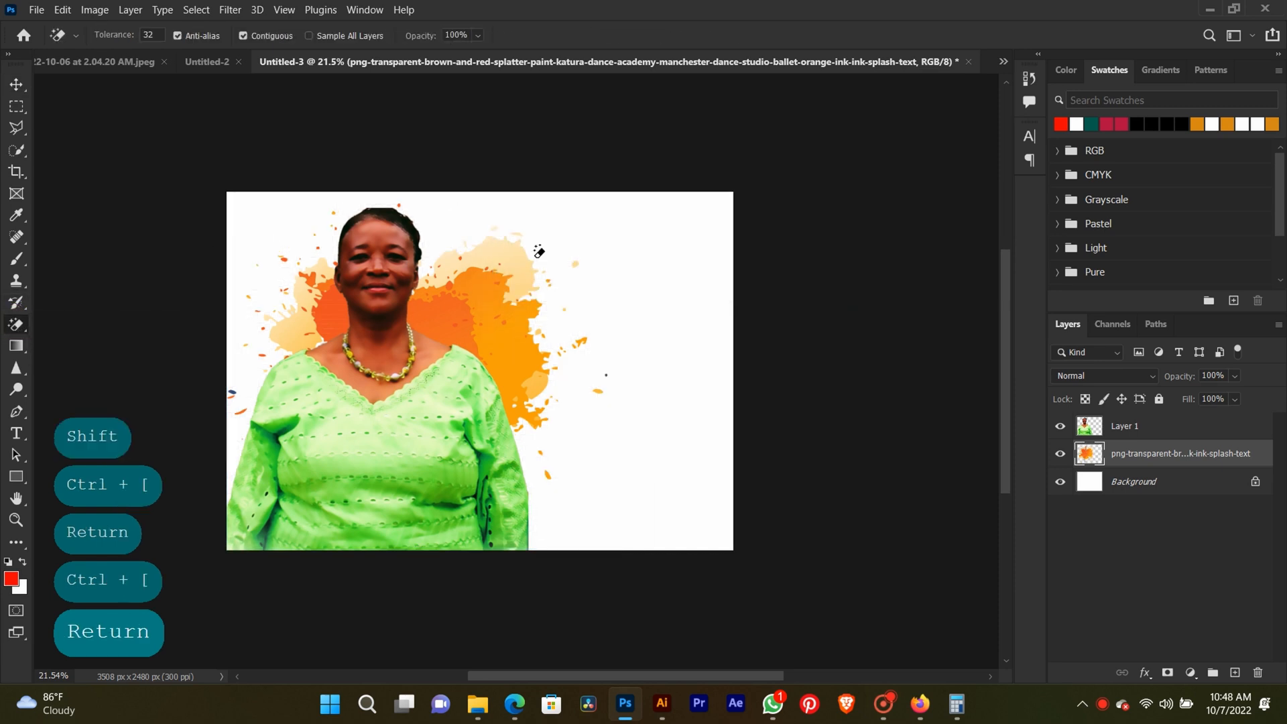
Scale the portrait layer down to about 84.56% and move it to the middle of the splatter.
click(10, 85)
drag(349, 455, 370, 405)
drag(550, 153, 506, 210)
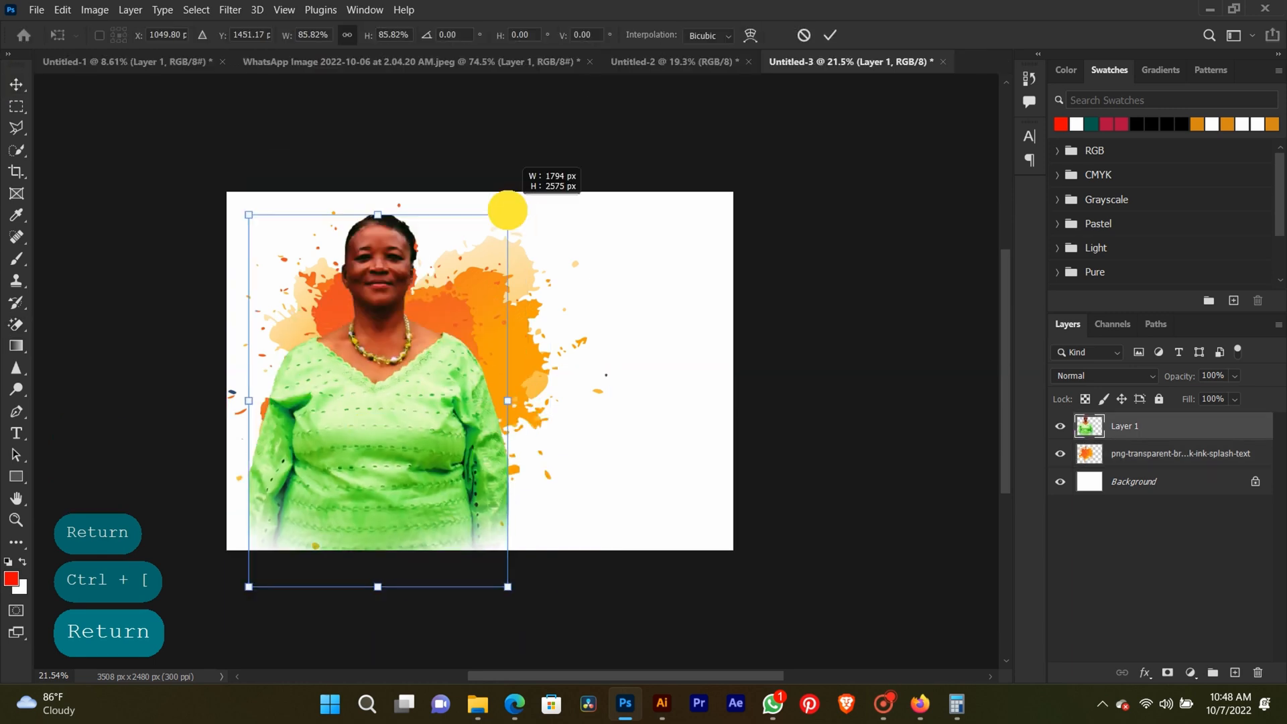
drag(412, 383, 450, 366)
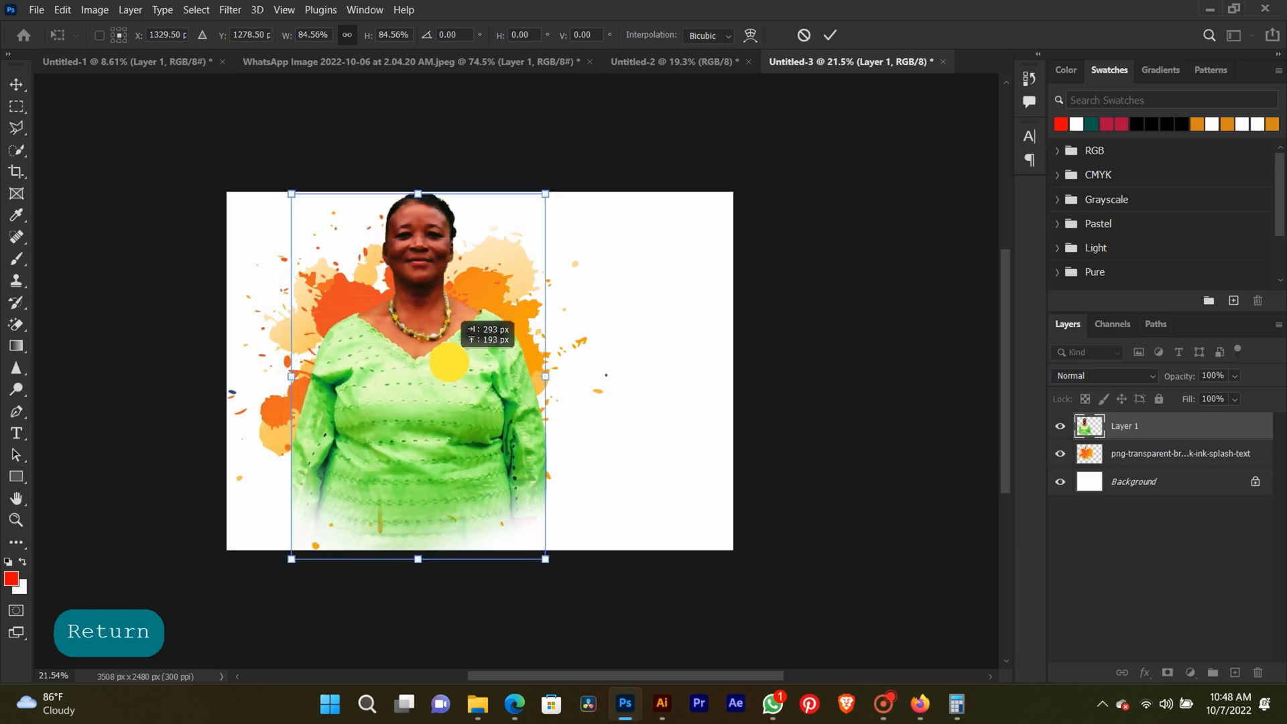
key(Return)
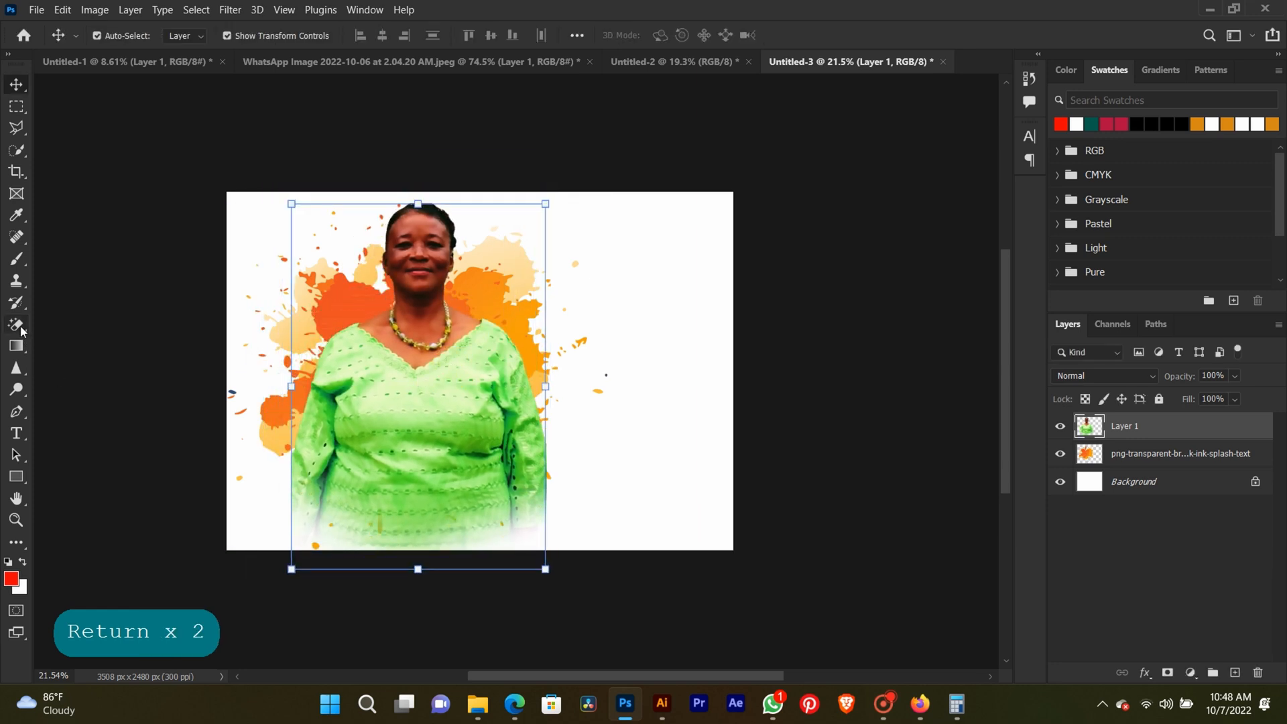
Fade out the portrait's lower body and sleeve ends with the Eraser tool at brush size 900.
right_click(20, 330)
click(60, 323)
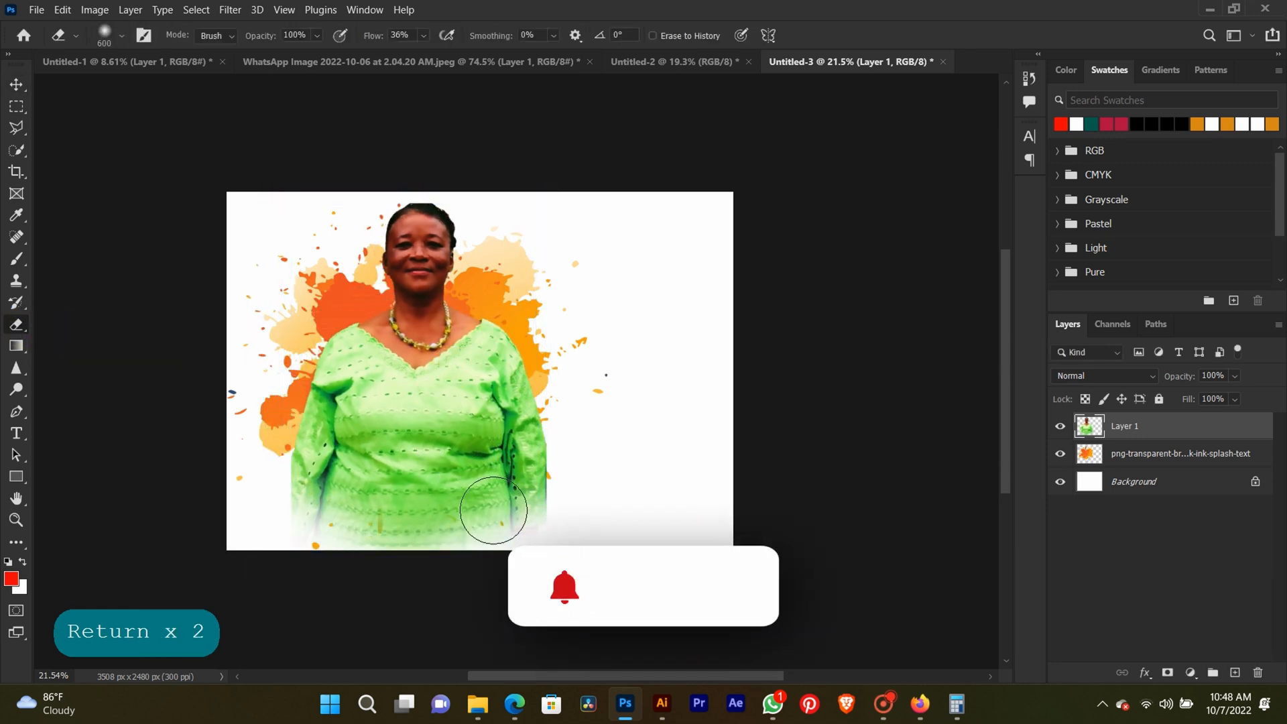
key(bracketright)
key(bracketright)
key(bracketright)
mouse_move(511, 516)
mouse_down()
mouse_move(538, 511)
mouse_move(490, 535)
mouse_move(368, 537)
mouse_move(200, 467)
mouse_move(310, 509)
mouse_move(428, 528)
mouse_move(510, 500)
mouse_move(540, 421)
mouse_move(545, 478)
mouse_move(510, 509)
mouse_move(418, 546)
mouse_move(311, 531)
mouse_move(264, 497)
mouse_move(305, 489)
mouse_move(230, 491)
mouse_move(302, 510)
mouse_move(336, 555)
mouse_move(310, 533)
mouse_move(432, 544)
mouse_move(489, 530)
mouse_move(438, 560)
mouse_move(451, 526)
mouse_move(292, 523)
mouse_move(267, 479)
mouse_up()
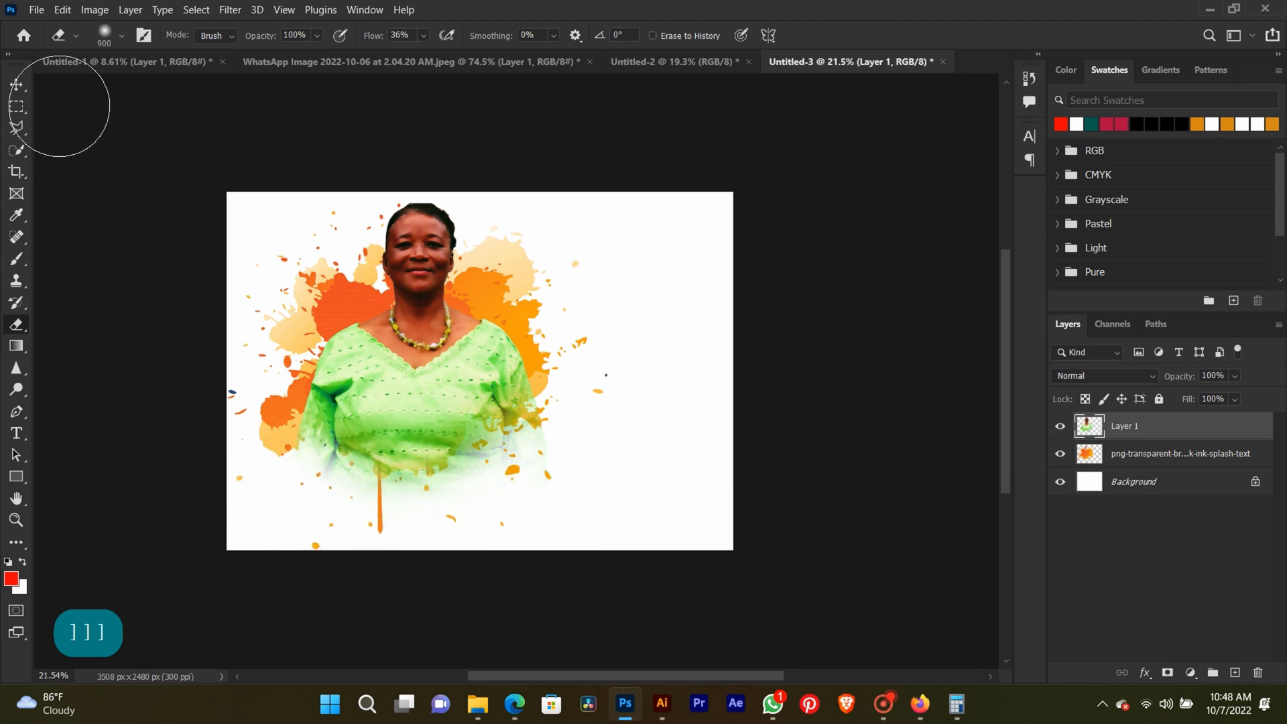
Select the portrait and splatter layers together and shift them slightly left and down on the canvas.
click(17, 83)
click(388, 293)
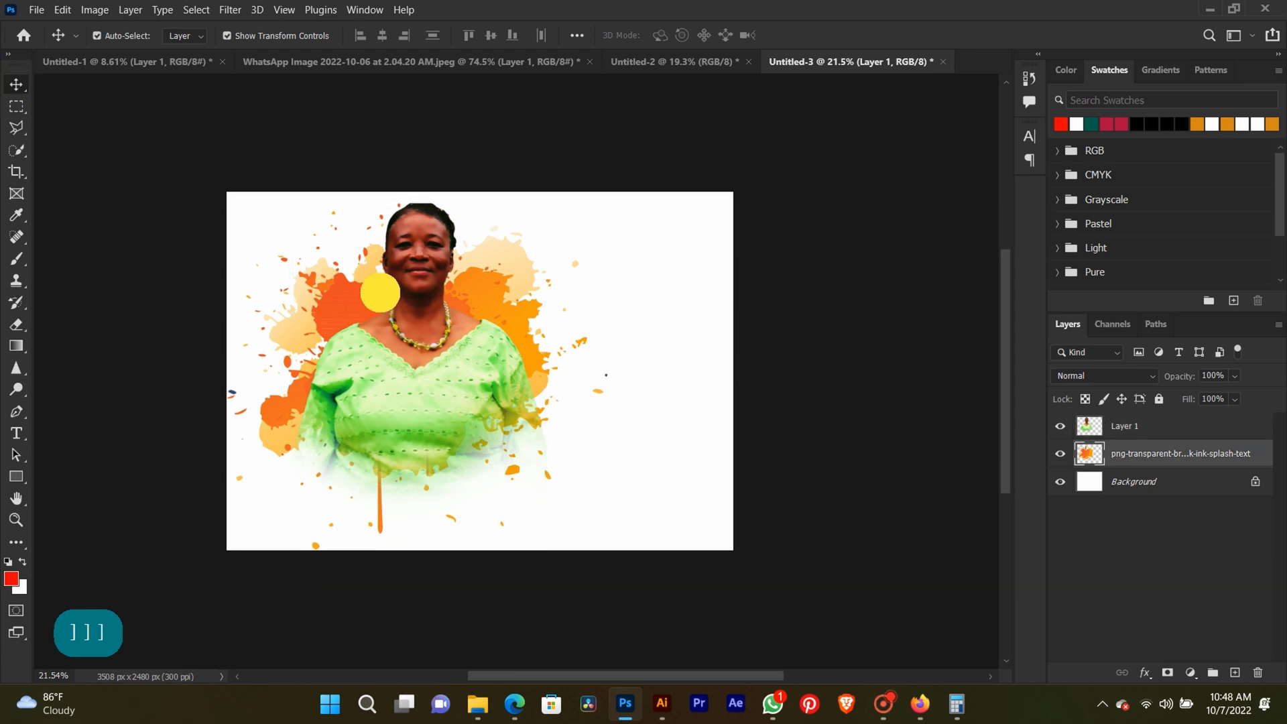
drag(536, 282, 494, 302)
key(Return)
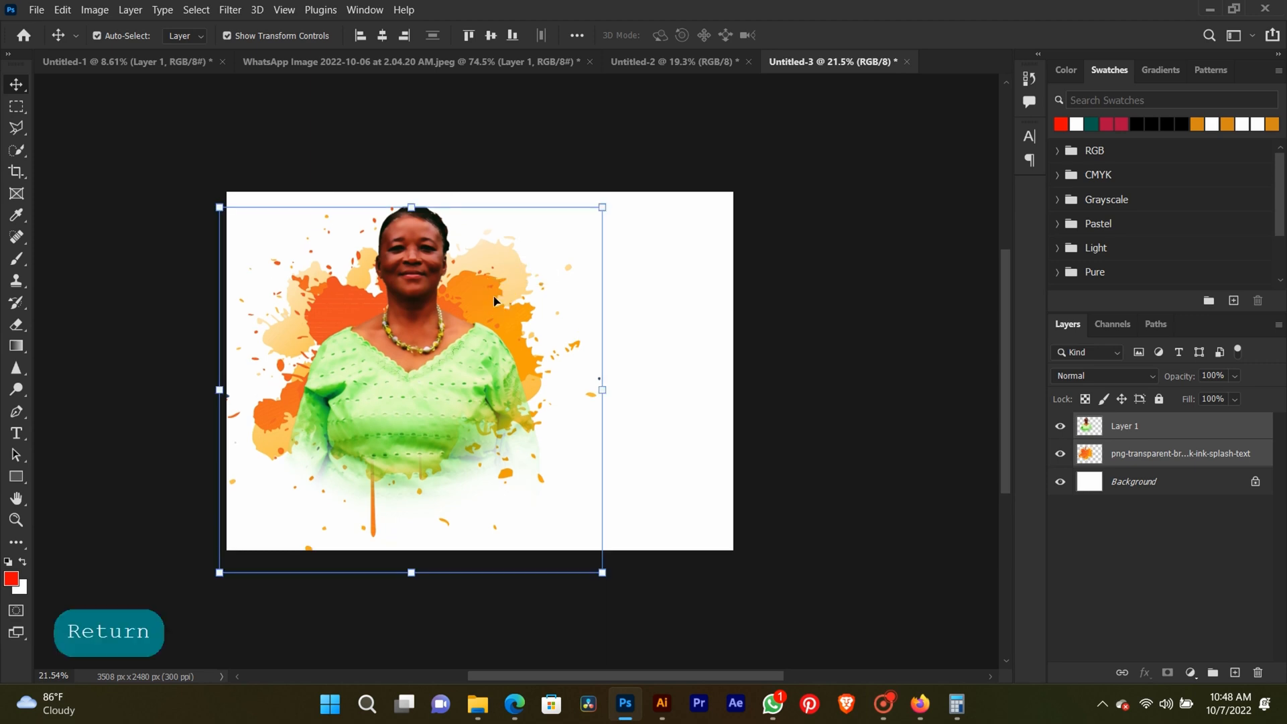
Nudge only the splatter layer down behind the portrait so it sits around the torso, and deselect it.
click(1187, 448)
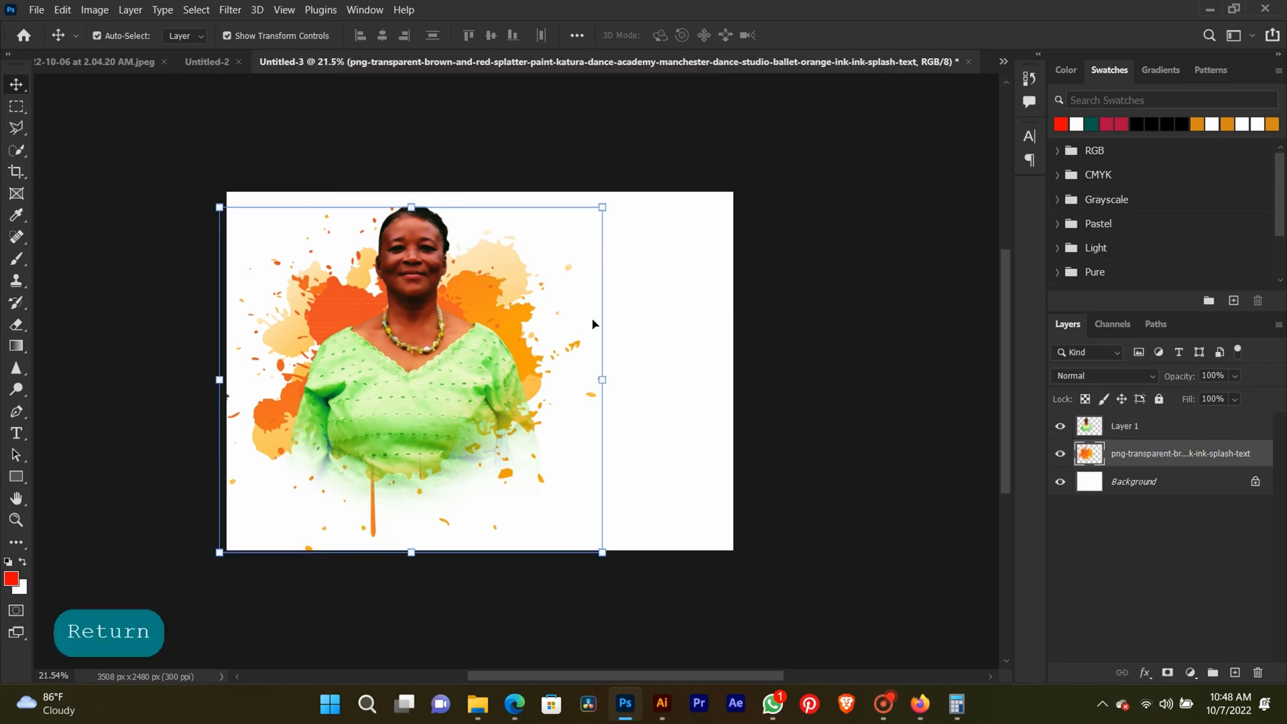
key(Down)
key(Down)
key(Down)
key(Down)
key(Down)
key(Down)
key(Down)
key(Down)
key(Down)
key(Down)
key(Down)
key(Down)
key(Down)
key(Down)
key(Down)
key(Down)
key(Down)
key(Down)
key(Down)
key(Down)
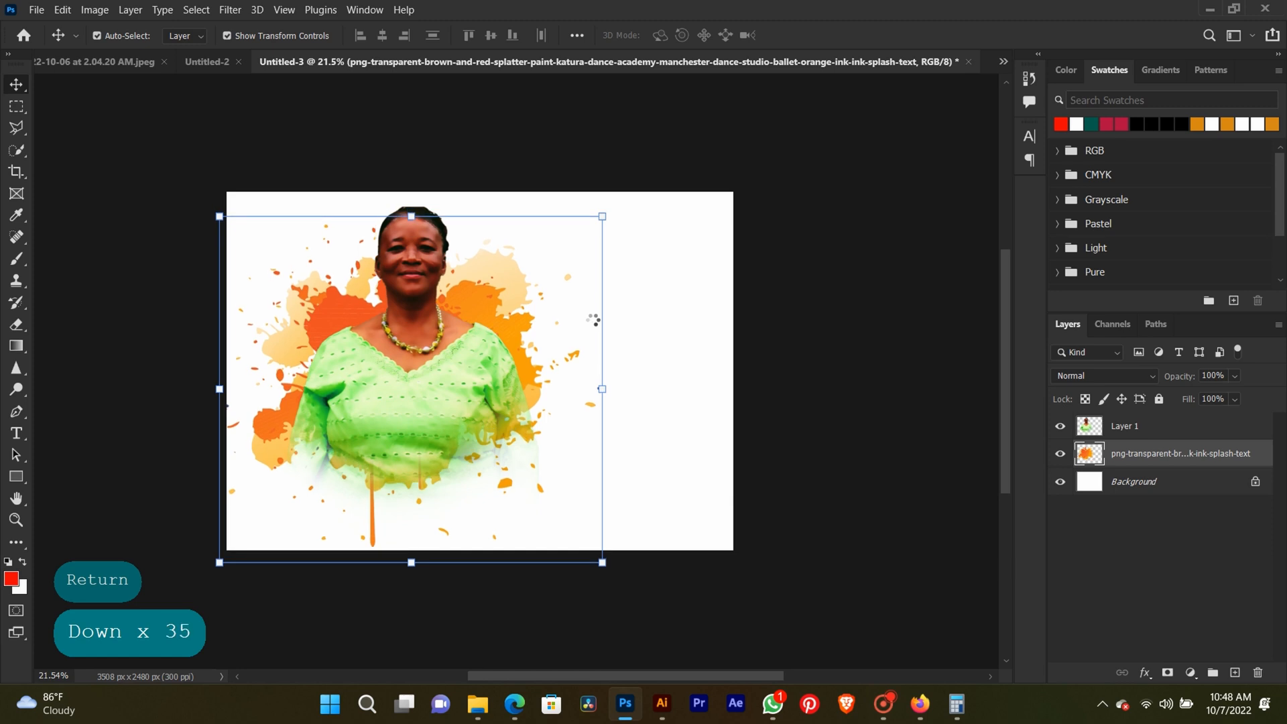
key(Down)
key(Down)
key(Down)
key(Down)
key(Down)
key(Down)
key(Down)
key(Down)
key(Down)
key(Down)
key(Down)
key(Down)
key(Down)
key(Down)
key(Down)
key(Down)
key(Down)
key(Down)
key(Down)
key(Down)
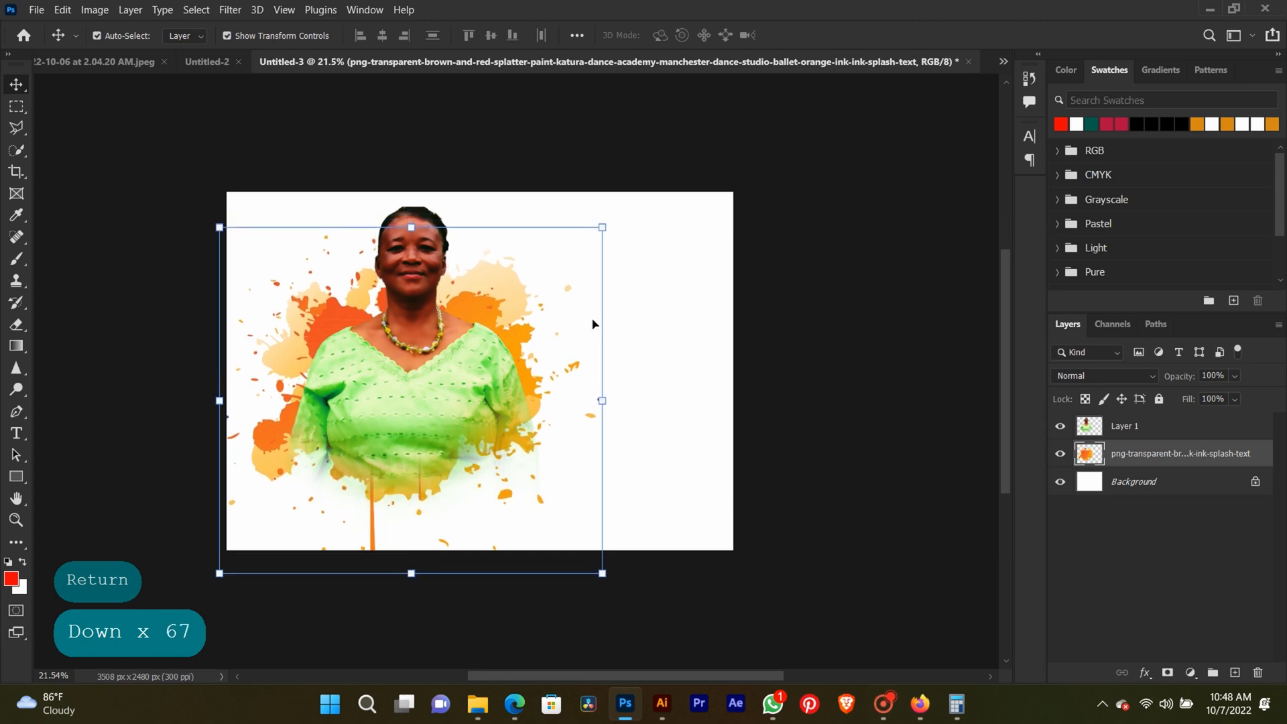
key(Down)
key(Down)
key(Down)
key(Down)
key(Down)
key(Down)
key(Down)
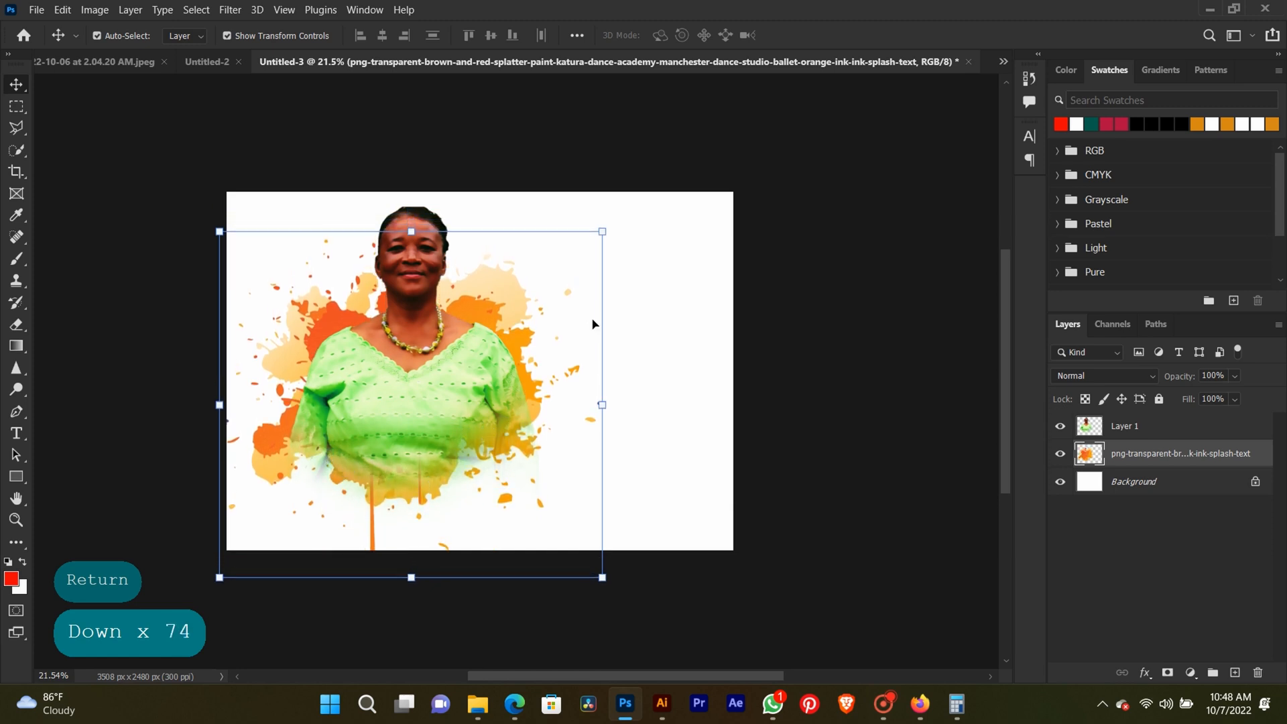
click(746, 167)
drag(737, 166, 172, 393)
click(832, 292)
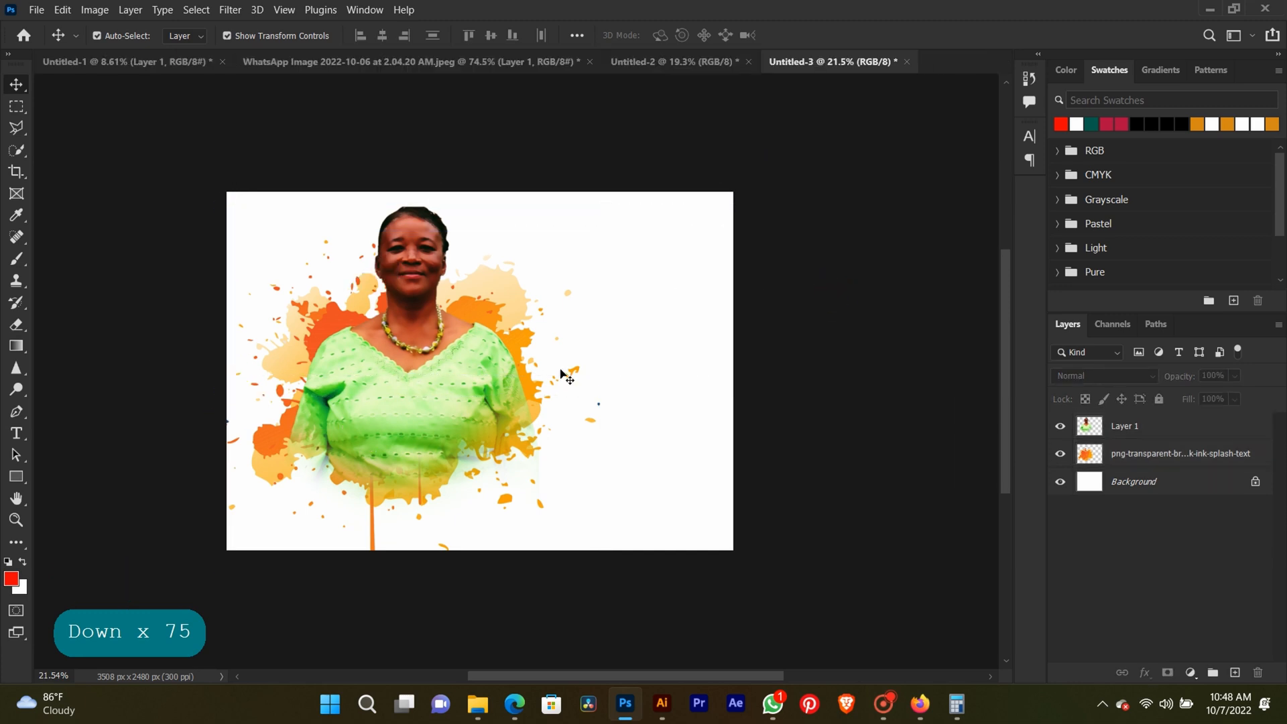
Nudge the portrait layer down until the head sits just above the splatter.
right_click(439, 421)
click(445, 434)
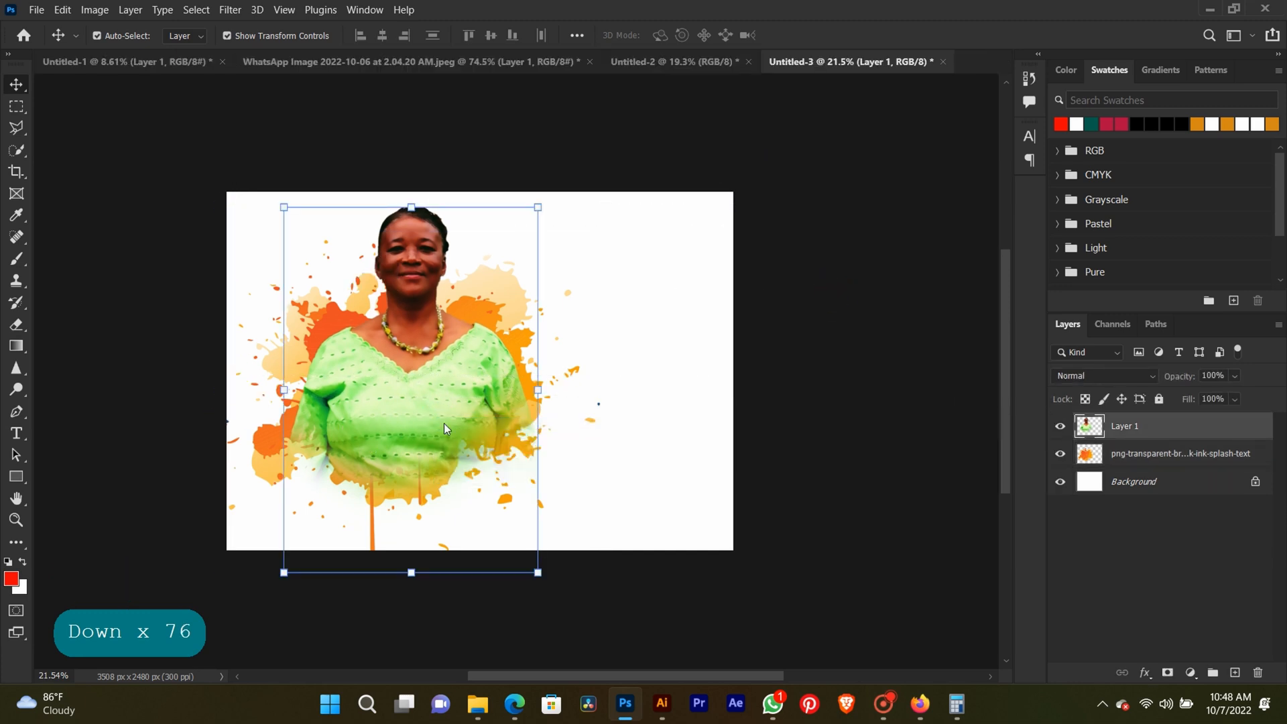
key(Down)
key(Down)
key(Down)
key(Down)
key(Down)
key(Down)
key(Down)
key(Down)
key(Down)
key(Down)
key(Down)
key(Down)
key(Down)
key(Down)
key(Down)
key(Down)
key(Down)
key(Down)
key(Down)
key(Down)
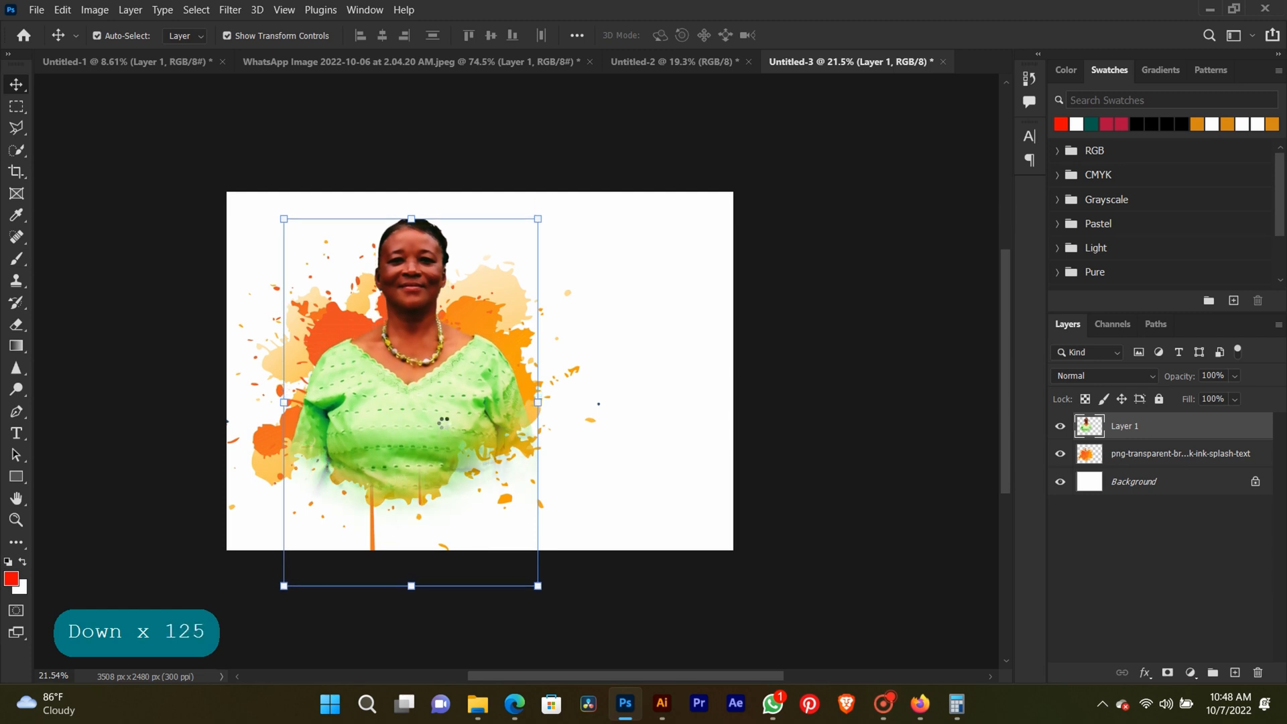
key(Down)
key(Down)
key(Down)
key(Down)
key(Down)
key(Down)
key(Down)
key(Down)
key(Down)
key(Down)
key(Down)
key(Down)
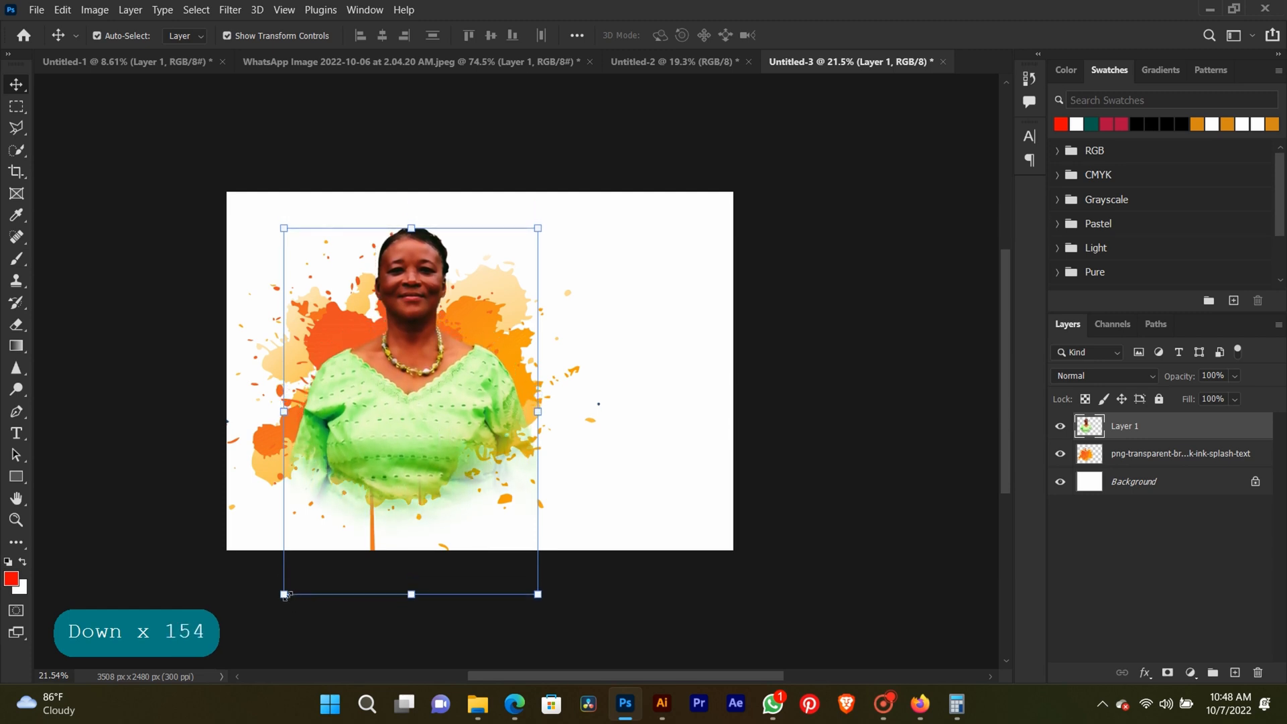
Enlarge the portrait from its lower corners so it fills more of the splatter's width.
drag(284, 595, 254, 635)
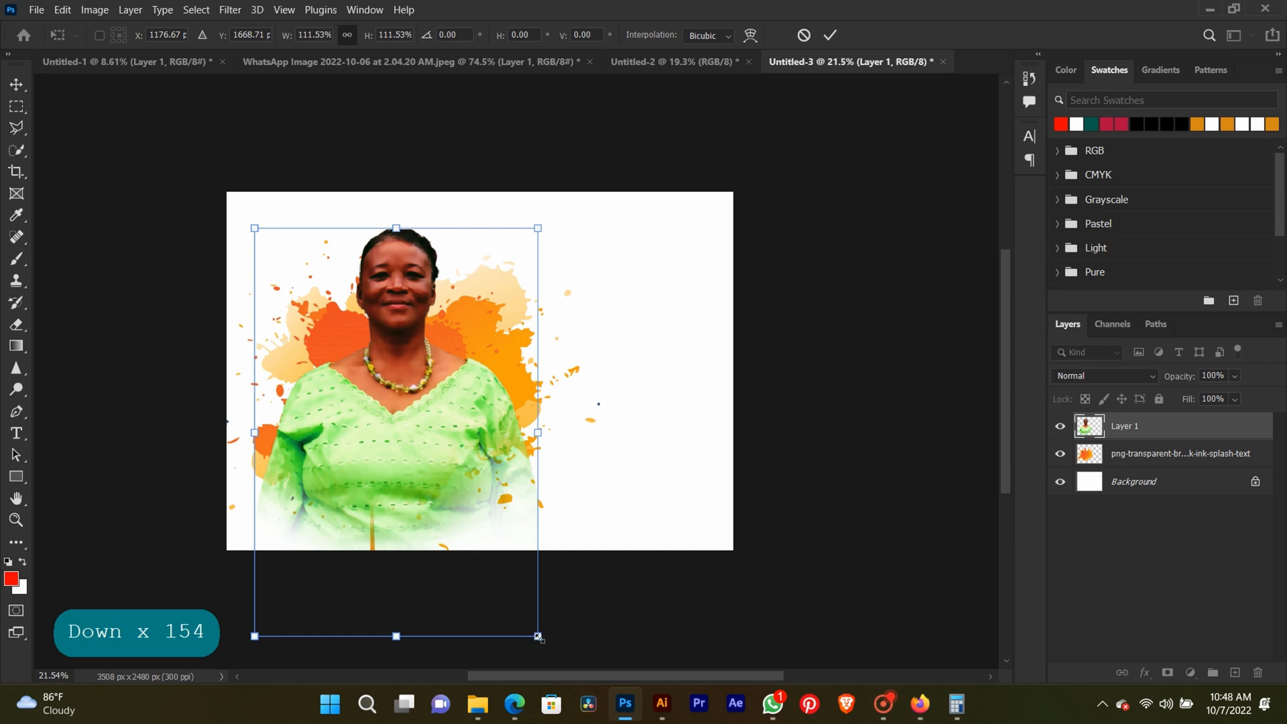
drag(538, 636, 557, 649)
key(Return)
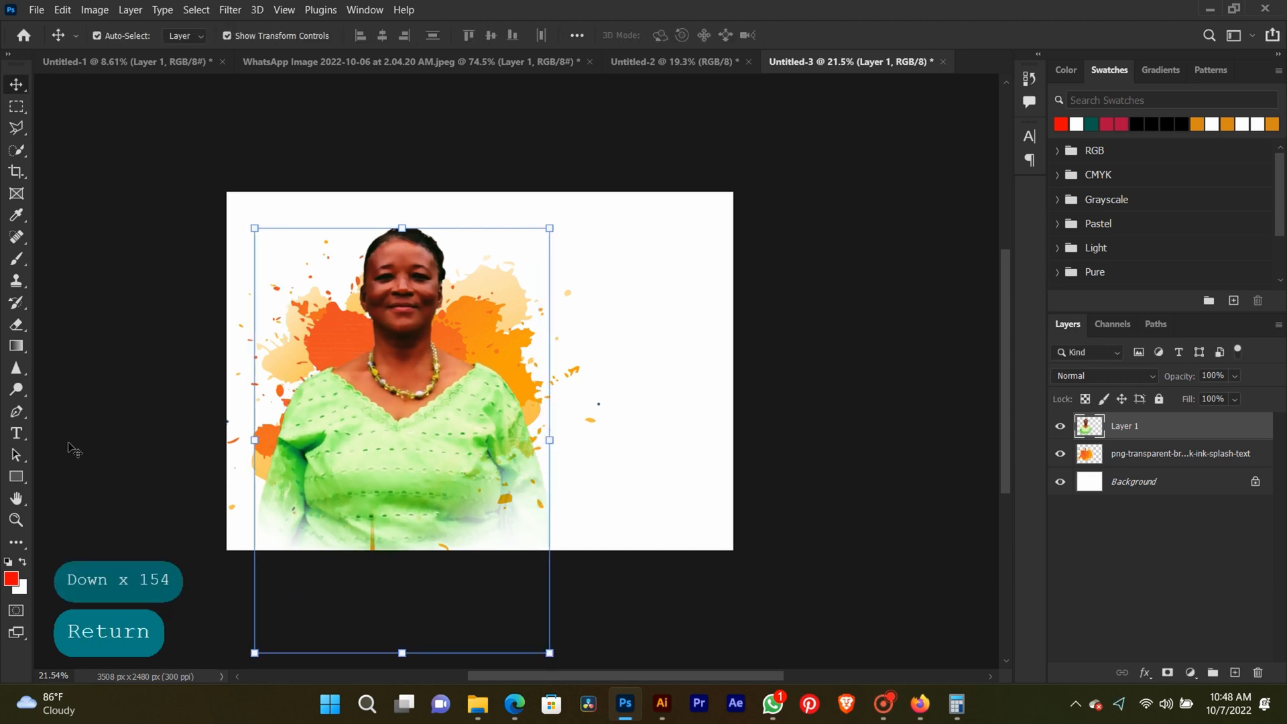
Erase the enlarged portrait's lower body into a soft fade with brush size 900, refining the lower edges at size 700.
click(11, 327)
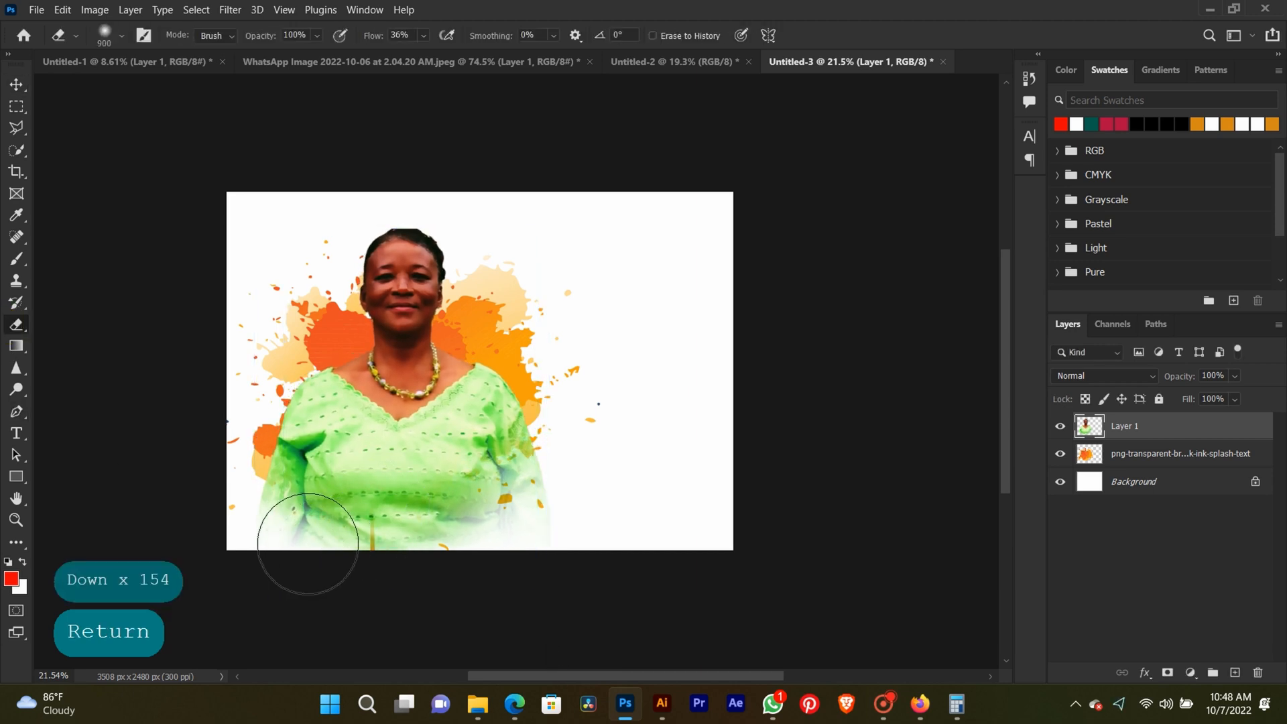
mouse_move(308, 544)
mouse_down()
mouse_move(272, 525)
mouse_move(240, 475)
mouse_move(309, 565)
mouse_move(496, 557)
mouse_move(461, 579)
mouse_move(553, 499)
mouse_move(403, 552)
mouse_move(452, 513)
mouse_move(357, 538)
mouse_move(362, 574)
mouse_move(256, 544)
mouse_move(227, 451)
mouse_move(258, 514)
mouse_move(348, 548)
mouse_move(279, 551)
mouse_up()
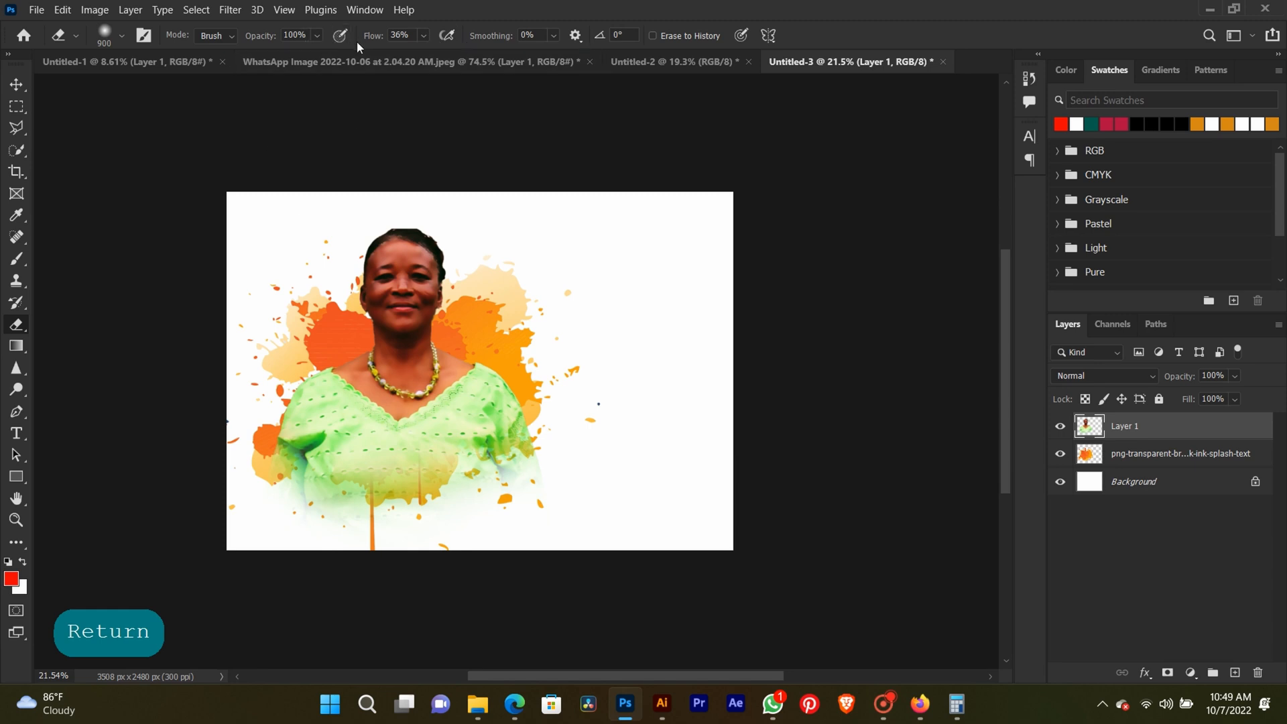
key(bracketleft)
key(bracketleft)
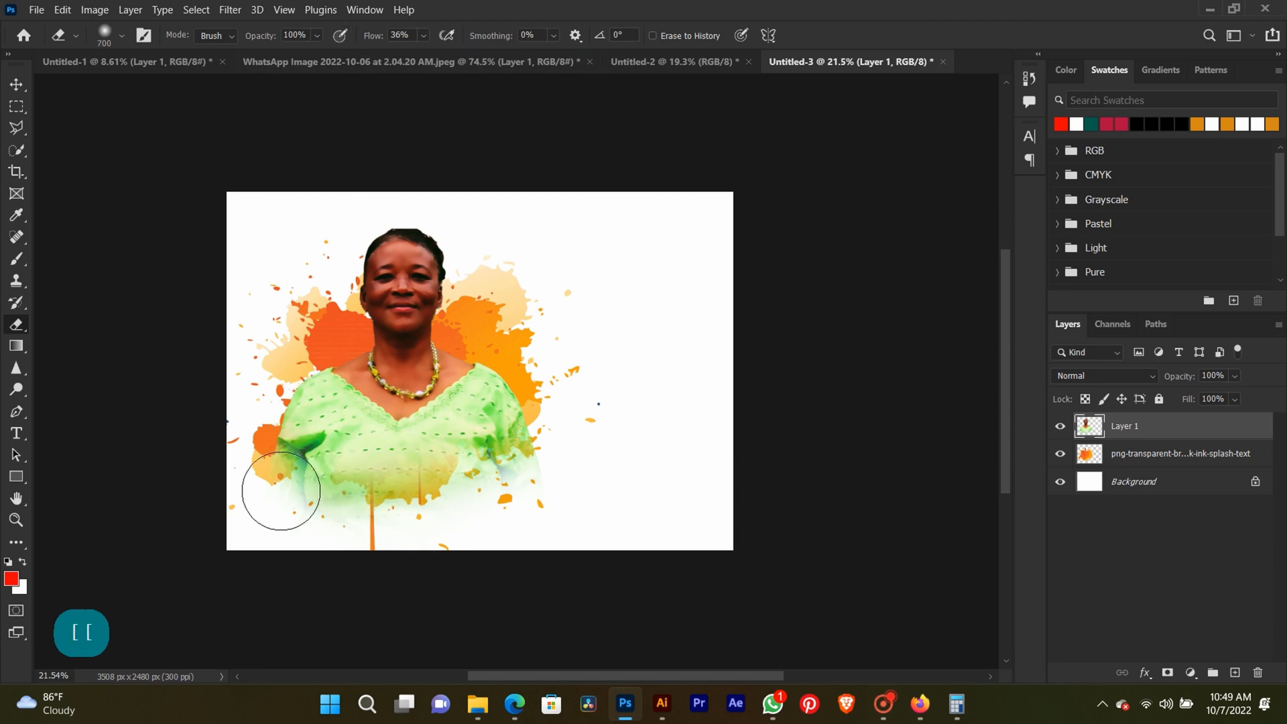
mouse_move(281, 491)
mouse_down()
mouse_move(401, 561)
mouse_move(285, 517)
mouse_move(239, 465)
mouse_move(276, 506)
mouse_move(490, 539)
mouse_move(549, 487)
mouse_move(532, 461)
mouse_move(553, 467)
mouse_move(544, 488)
mouse_move(473, 527)
mouse_move(515, 512)
mouse_up()
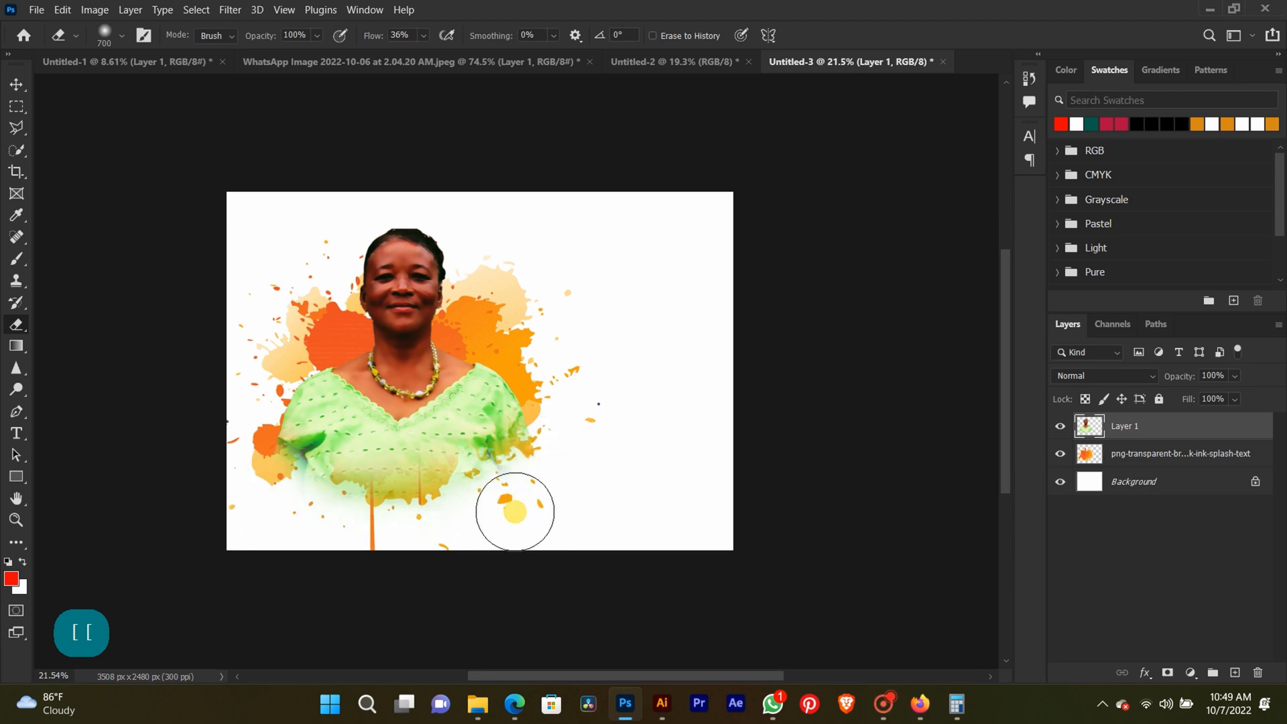
Duplicate the splatter layer and place the copy lower, across the canvas's bottom edge beneath the portrait.
click(21, 85)
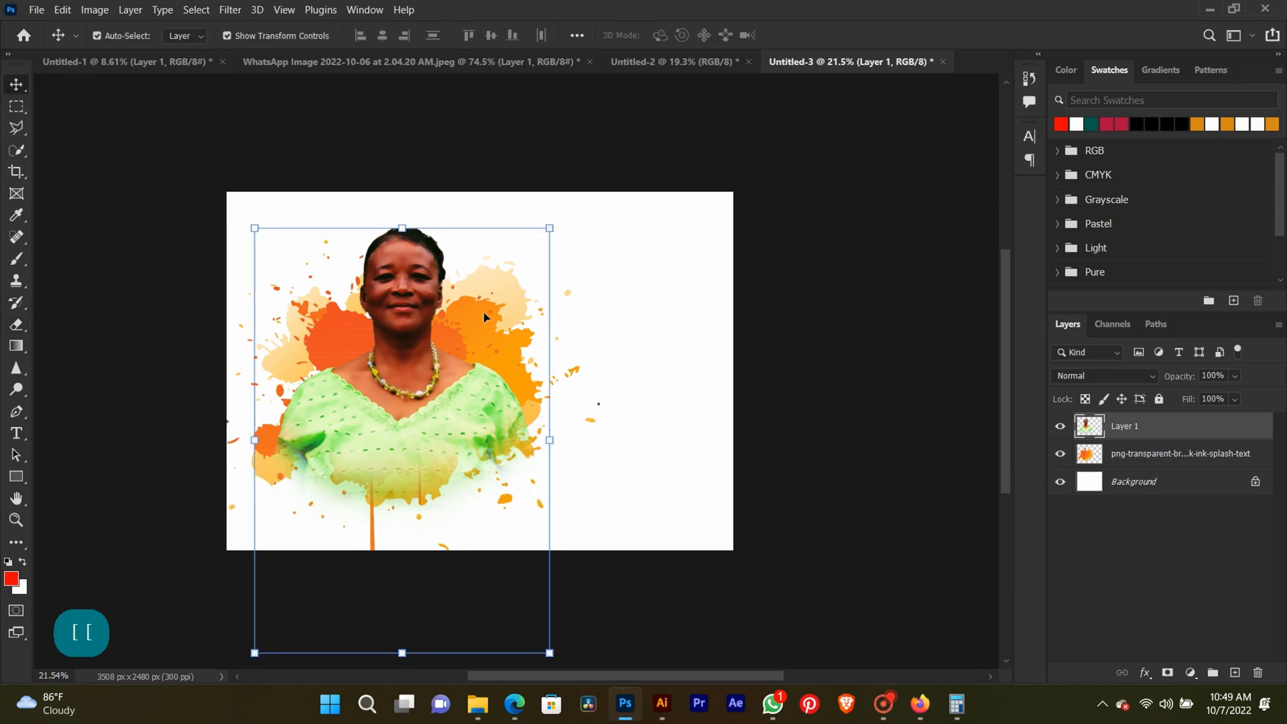
drag(484, 313, 480, 403)
click(618, 222)
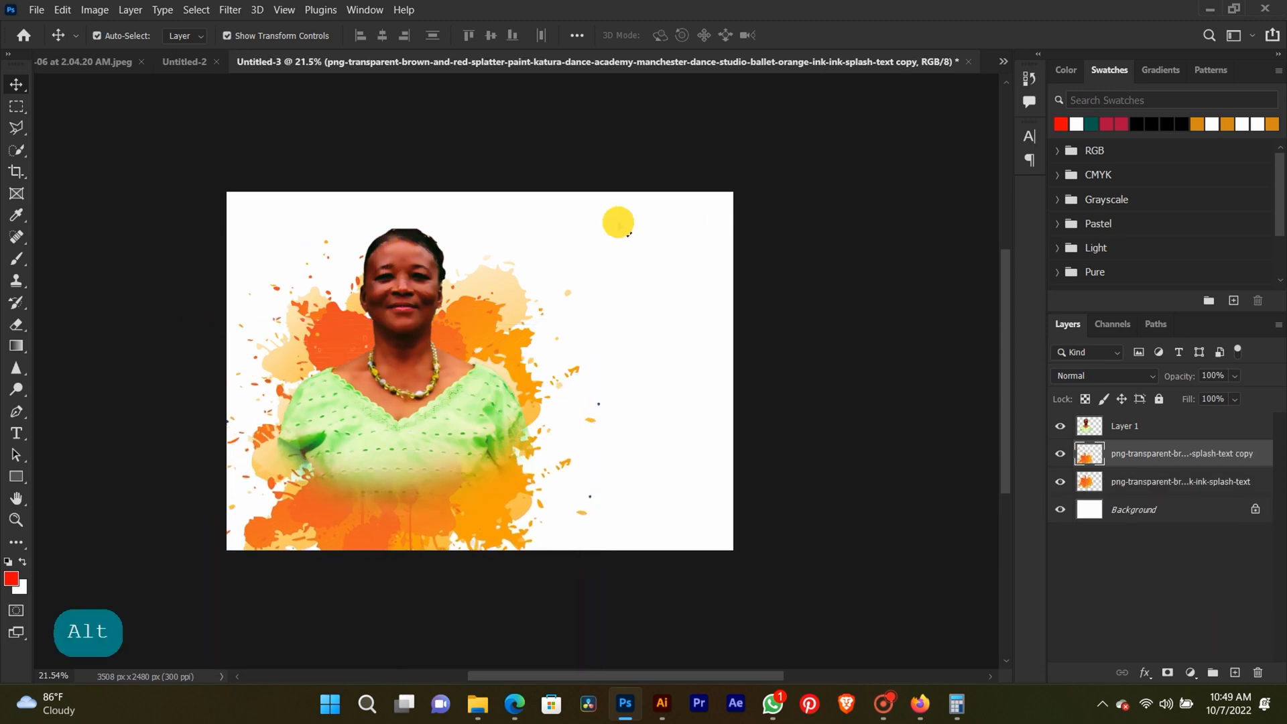
Scale the portrait and both splatter layers down together to about 90% and nudge the group slightly toward the canvas's left edge.
drag(618, 222, 445, 431)
drag(436, 501, 424, 472)
drag(201, 642, 213, 617)
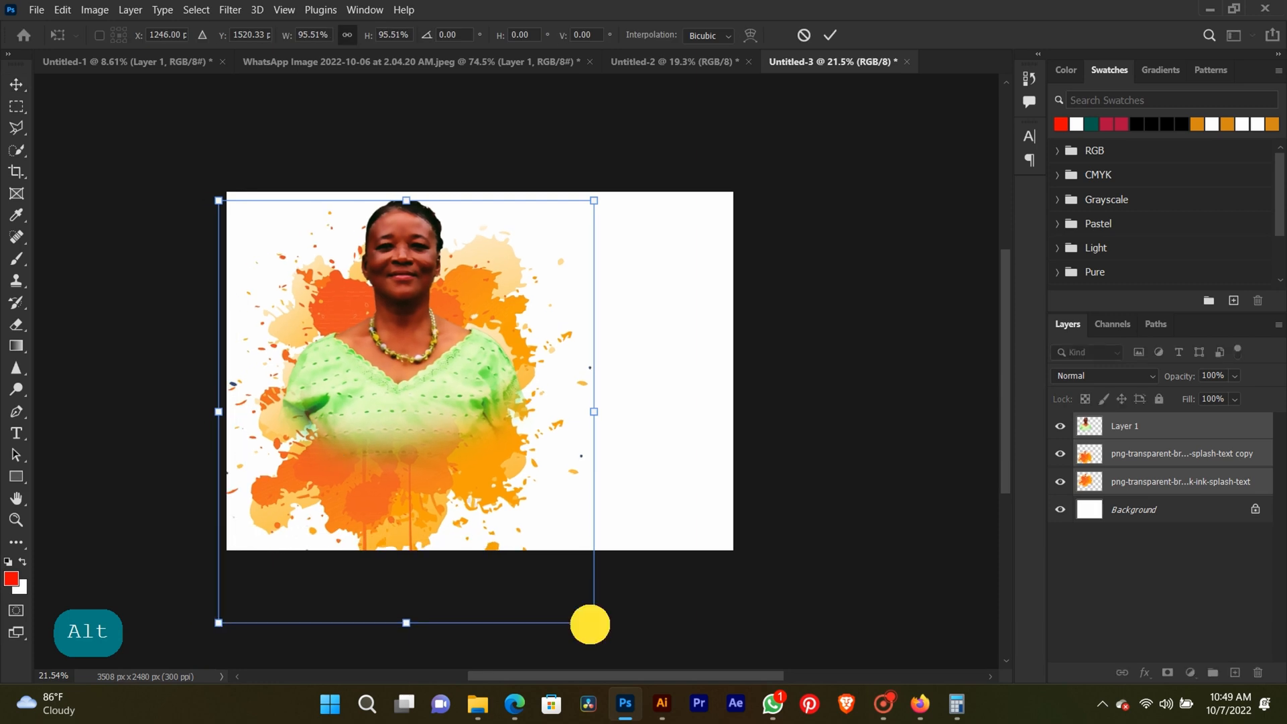
drag(590, 624, 565, 600)
key(Return)
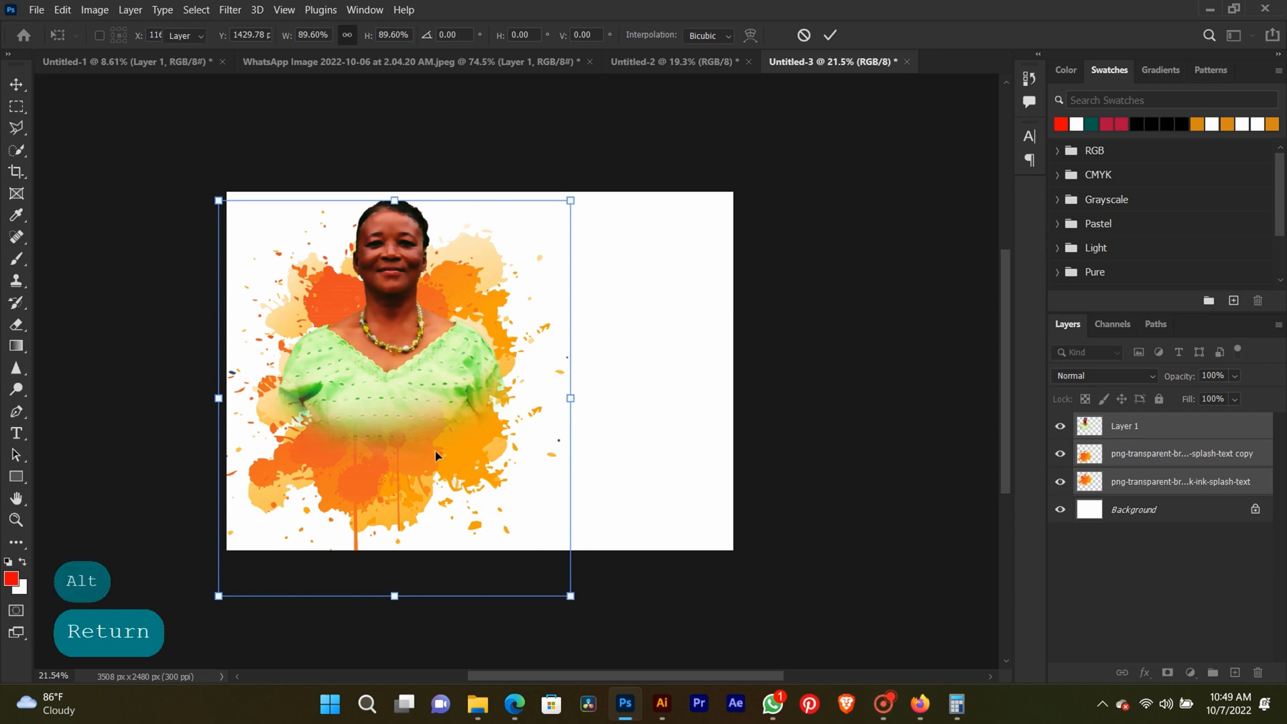
drag(382, 372, 381, 374)
key(Return)
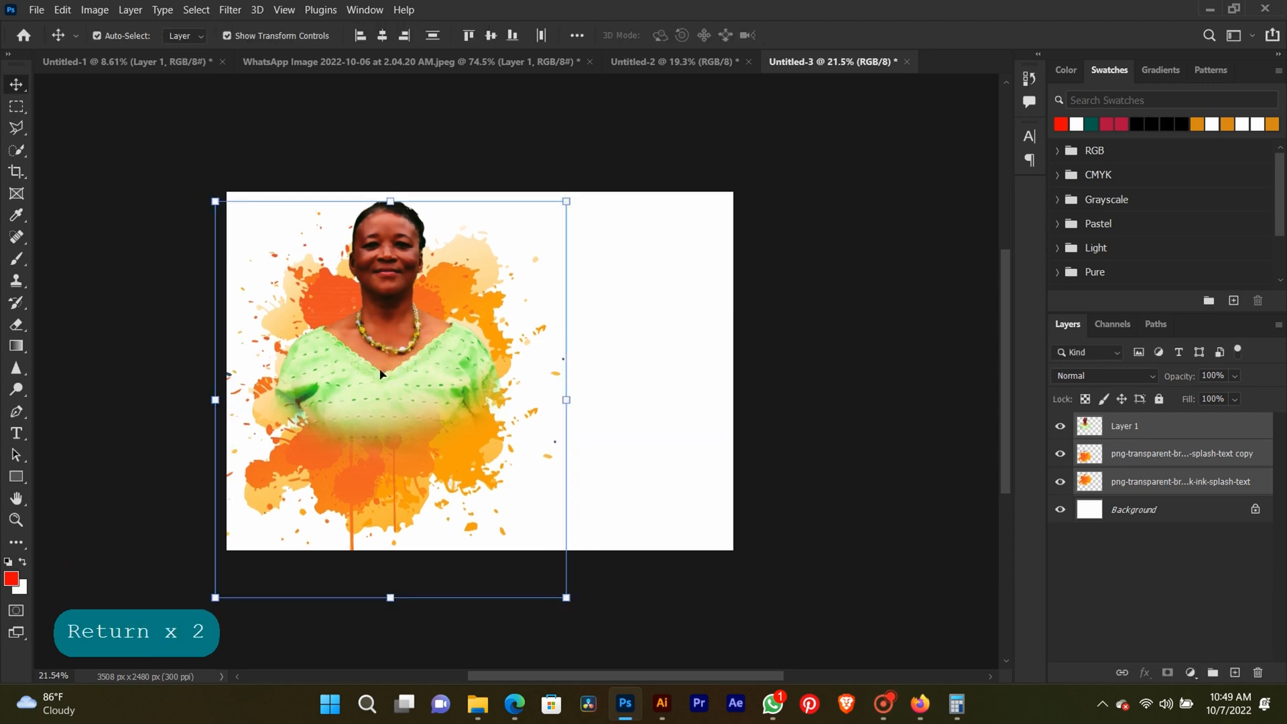
click(676, 354)
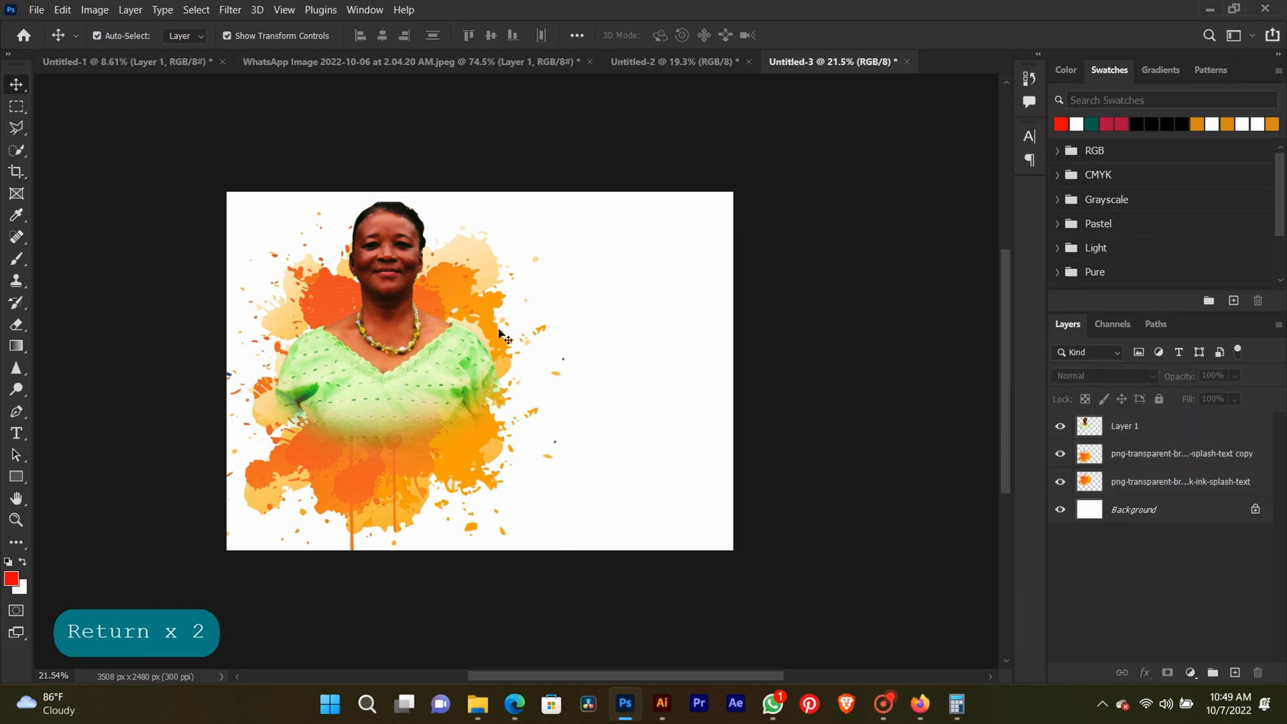
scroll(502, 335, up, 3)
click(886, 701)
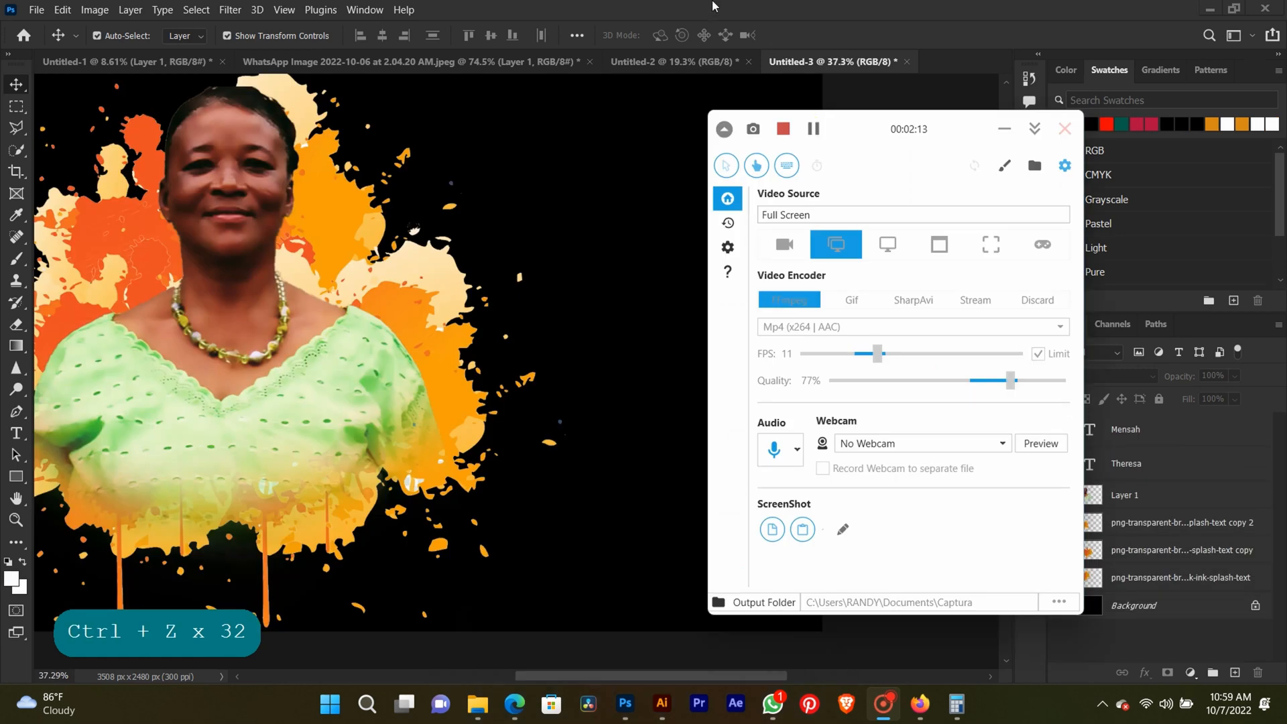
click(929, 712)
click(929, 712)
click(885, 704)
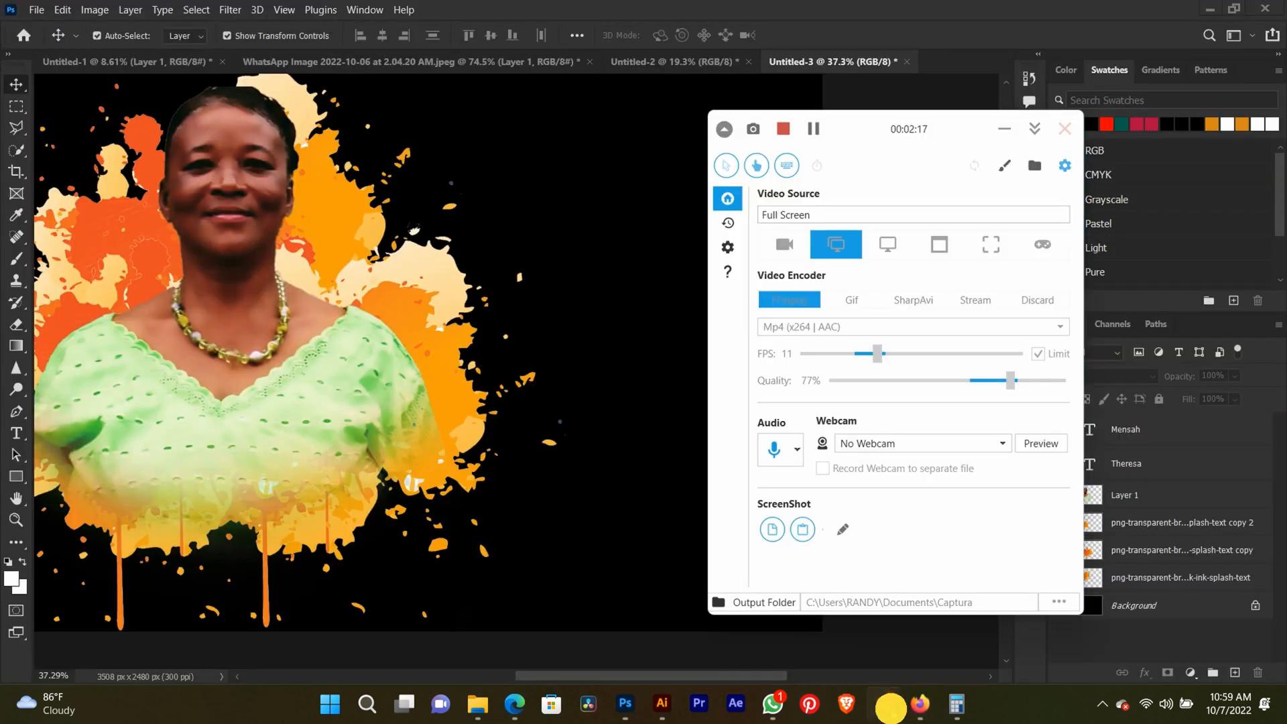
click(892, 714)
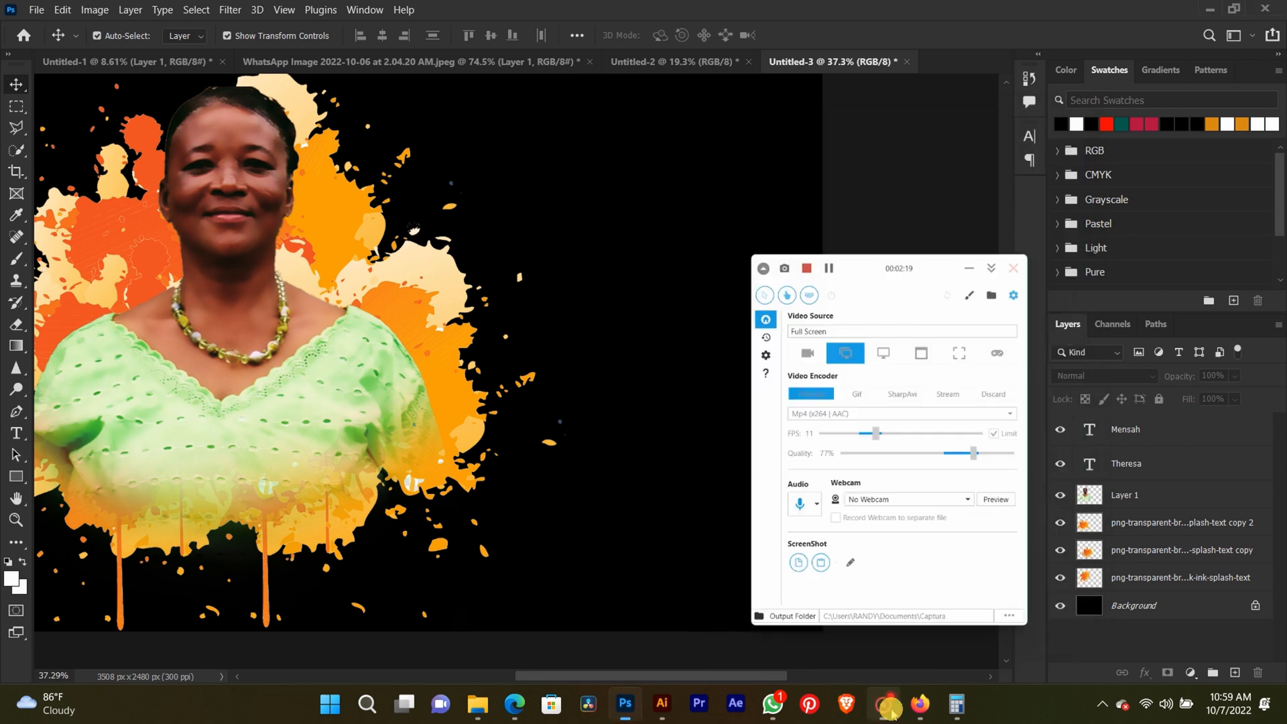
Add a text layer over the portrait's dress with the woman's copied full name, split onto two lines.
scroll(371, 503, down, 5)
key(space)
drag(371, 504, 525, 461)
scroll(523, 471, up, 5)
right_click(523, 472)
key(ctrl+c)
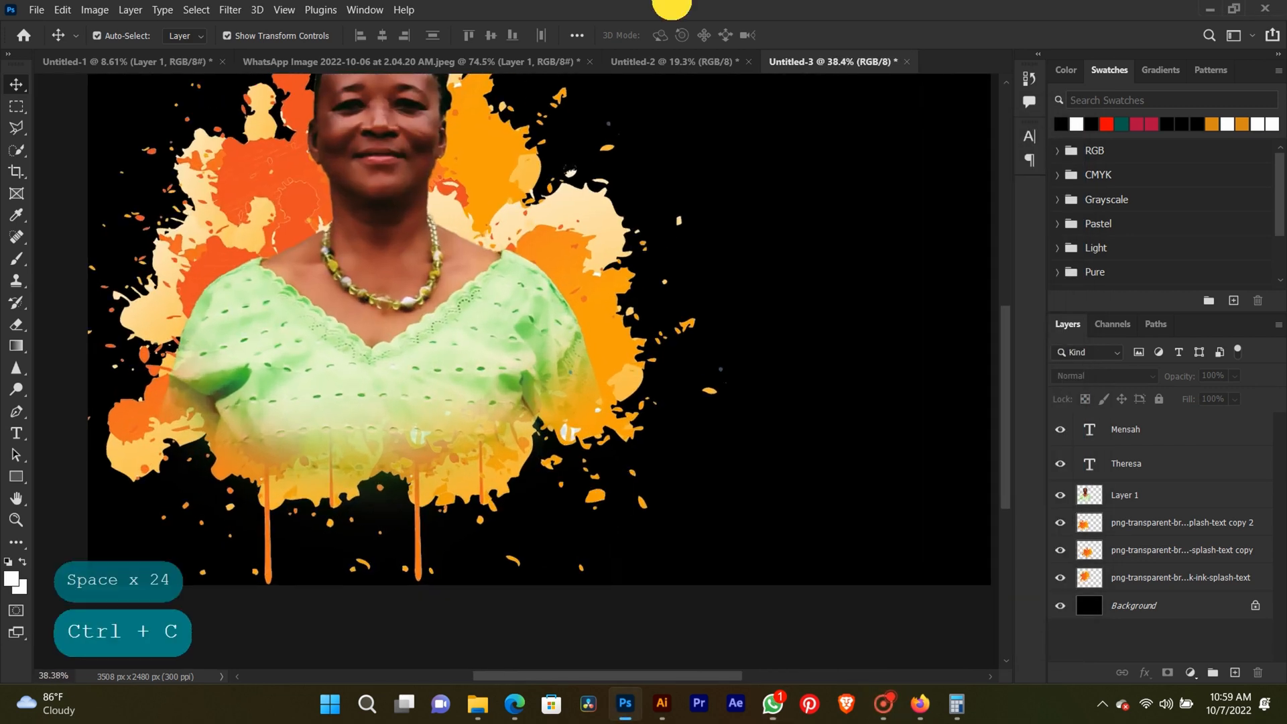
click(17, 433)
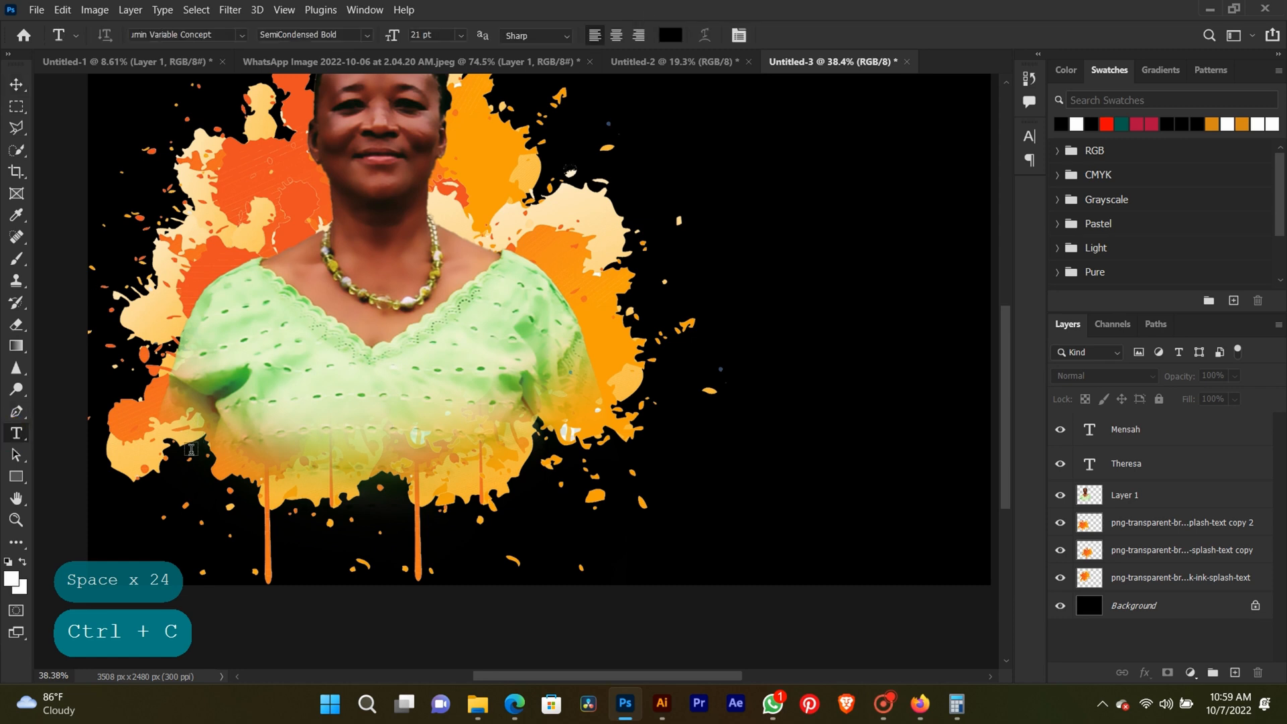
click(274, 386)
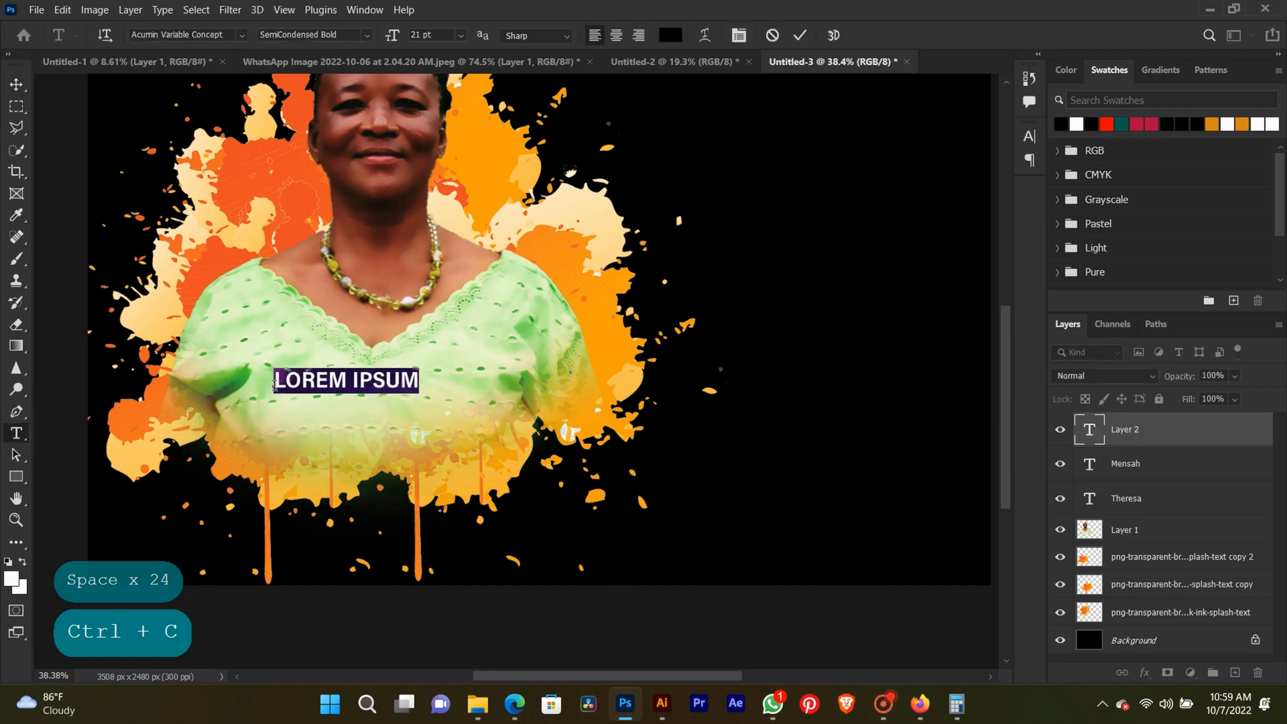
key(ctrl+v)
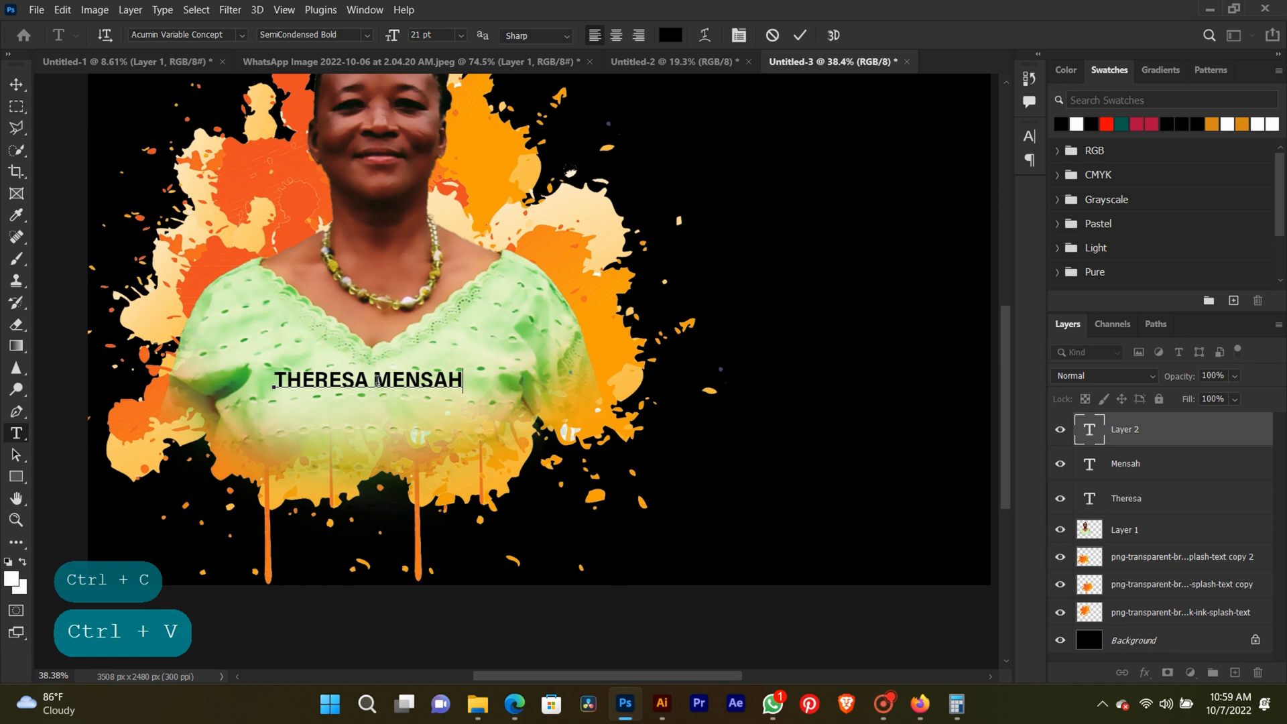
key(Return)
Set the whole name text to the ExtraCondensed UltraBlack style of Acumin Variable Concept.
key(ctrl+a)
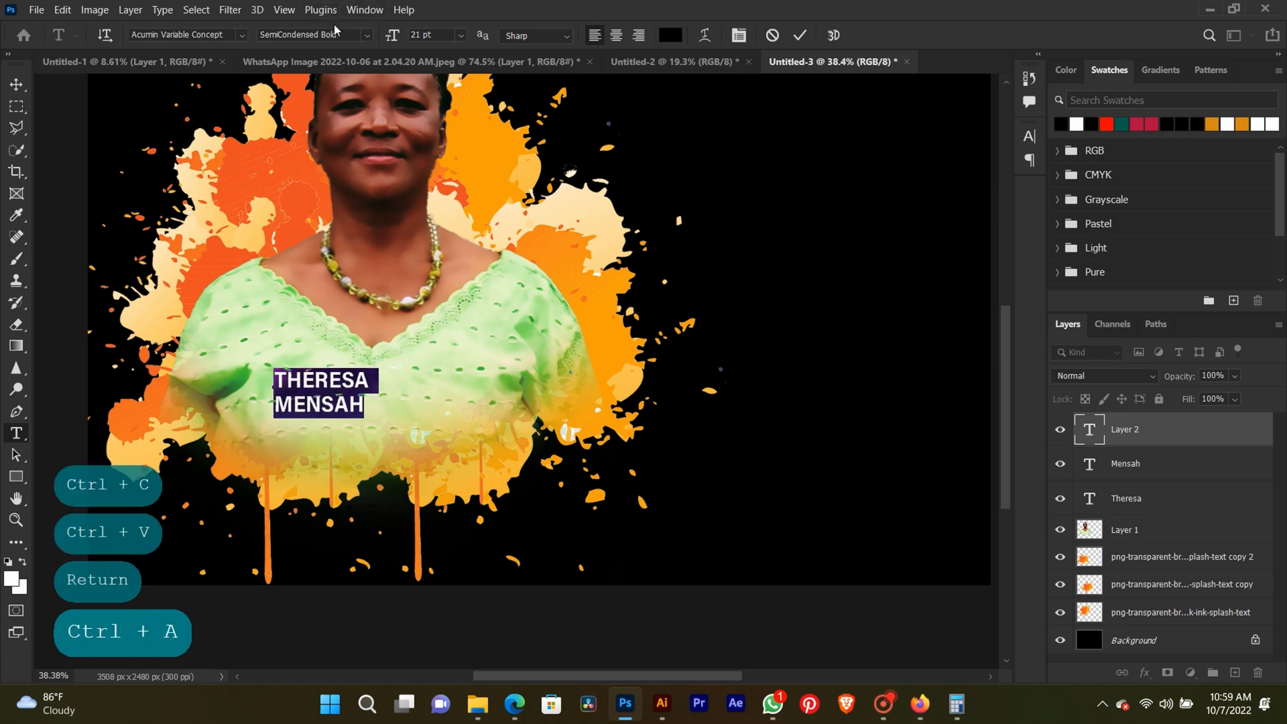
click(366, 34)
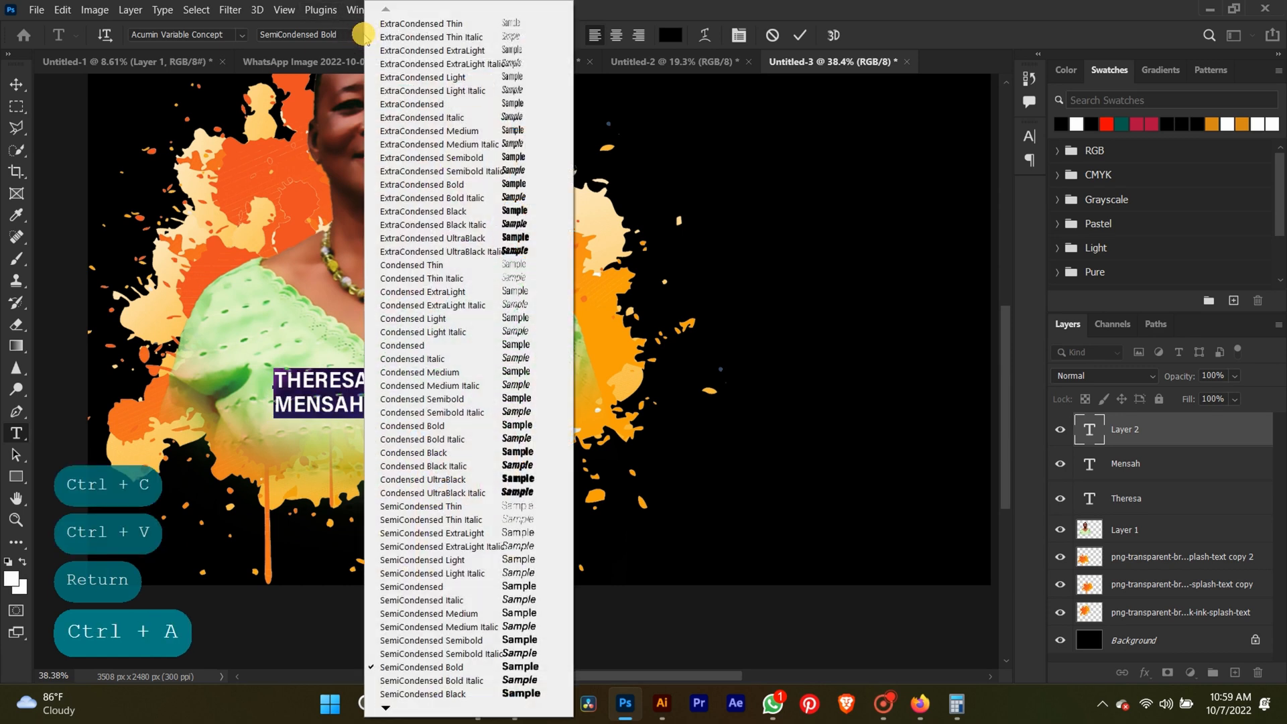
click(478, 237)
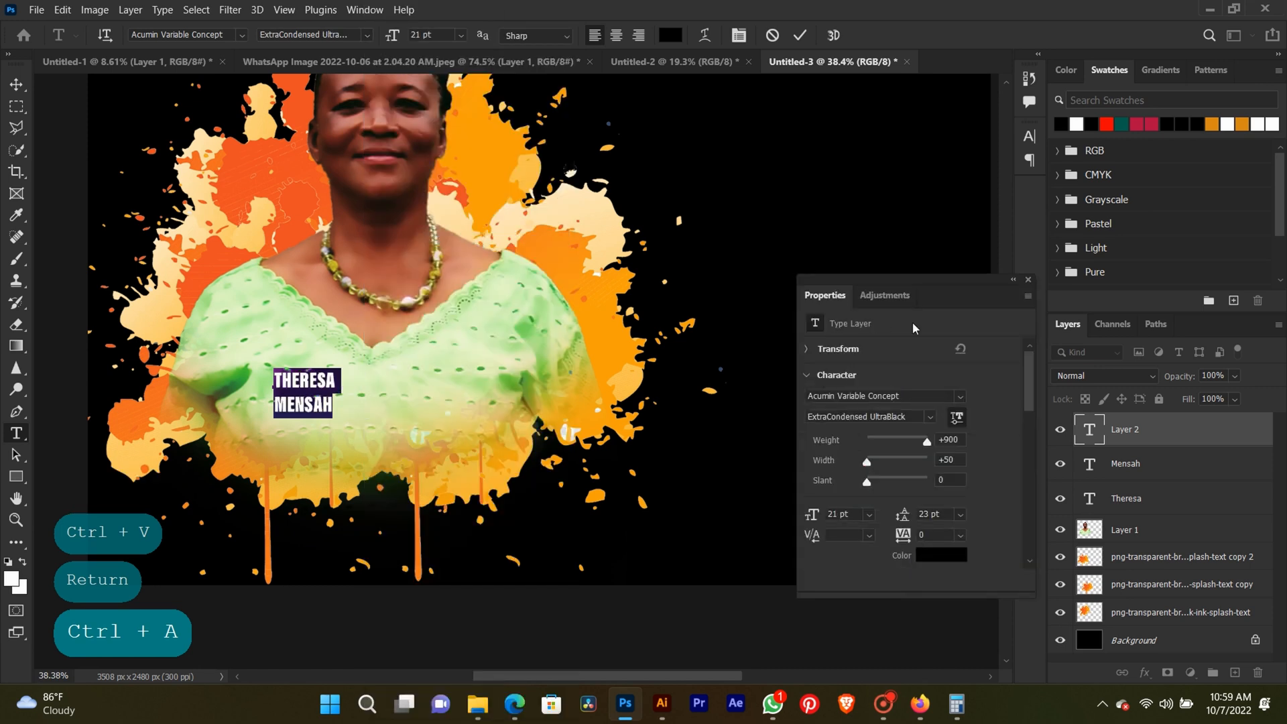
Tighten the leading between the two name lines to 16 pt and finish editing the text.
click(738, 39)
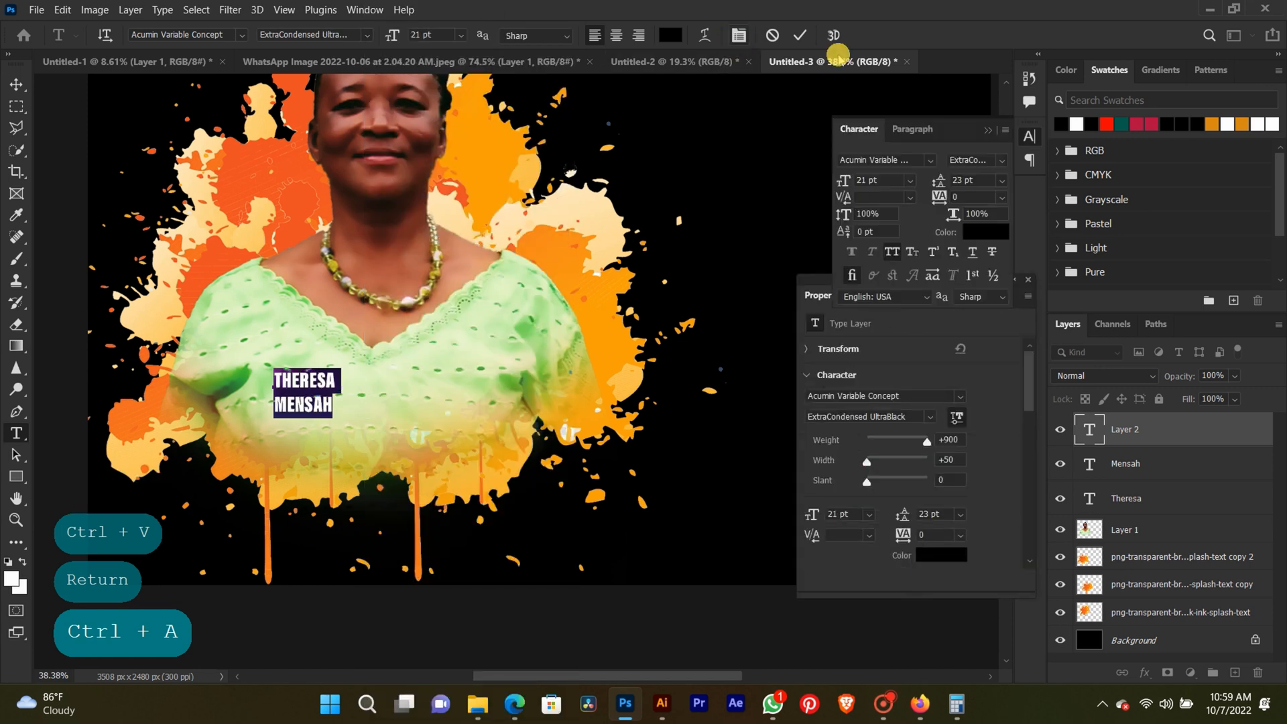
click(940, 177)
key(Down)
key(Down)
key(Down)
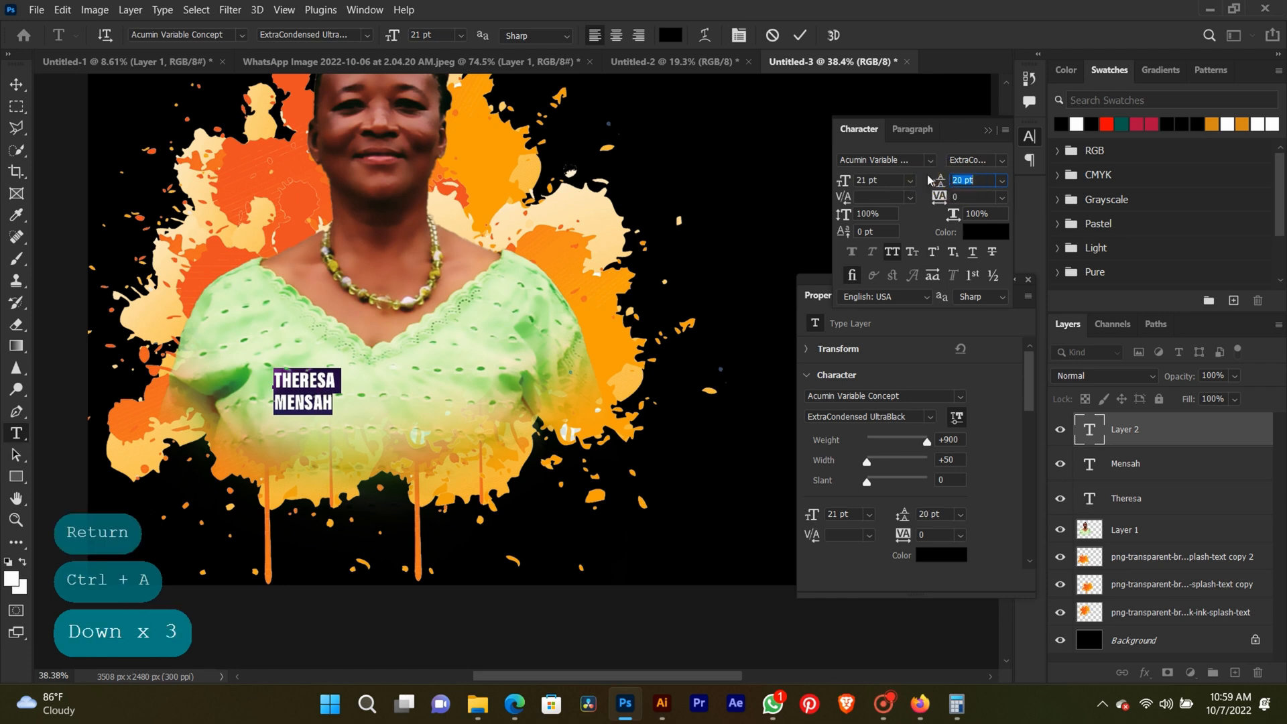
key(Down)
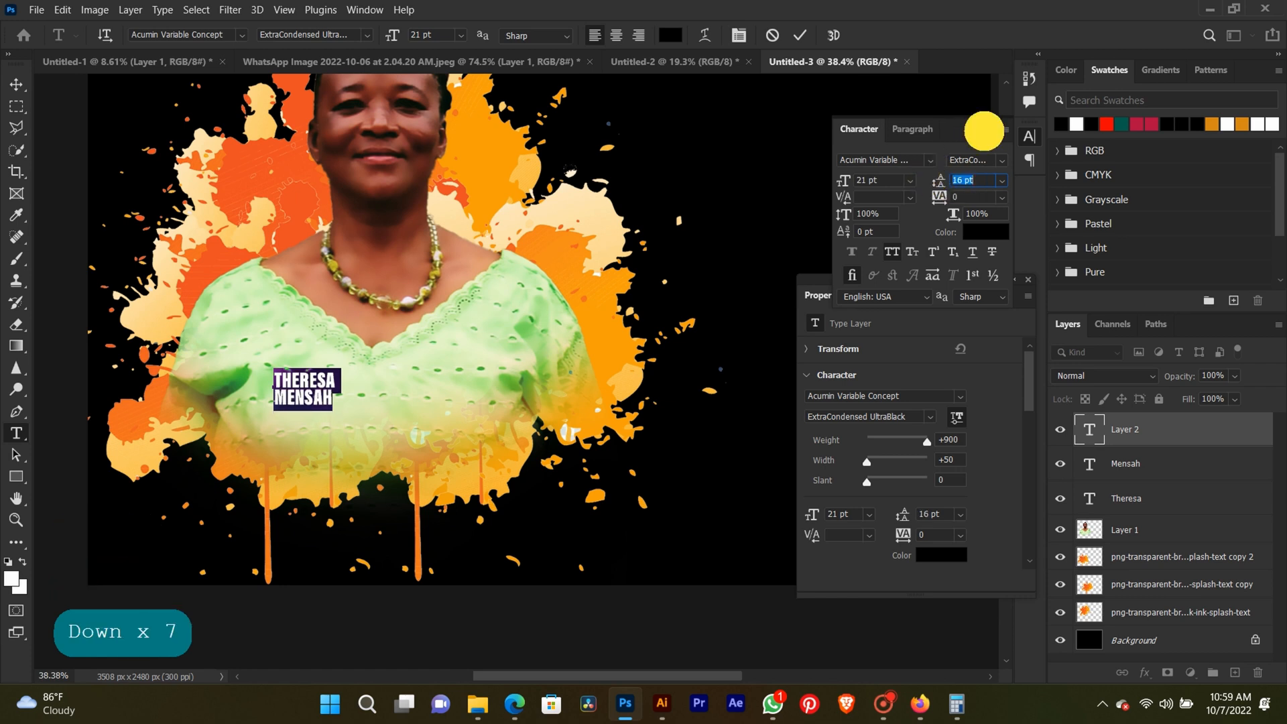
click(984, 131)
click(17, 85)
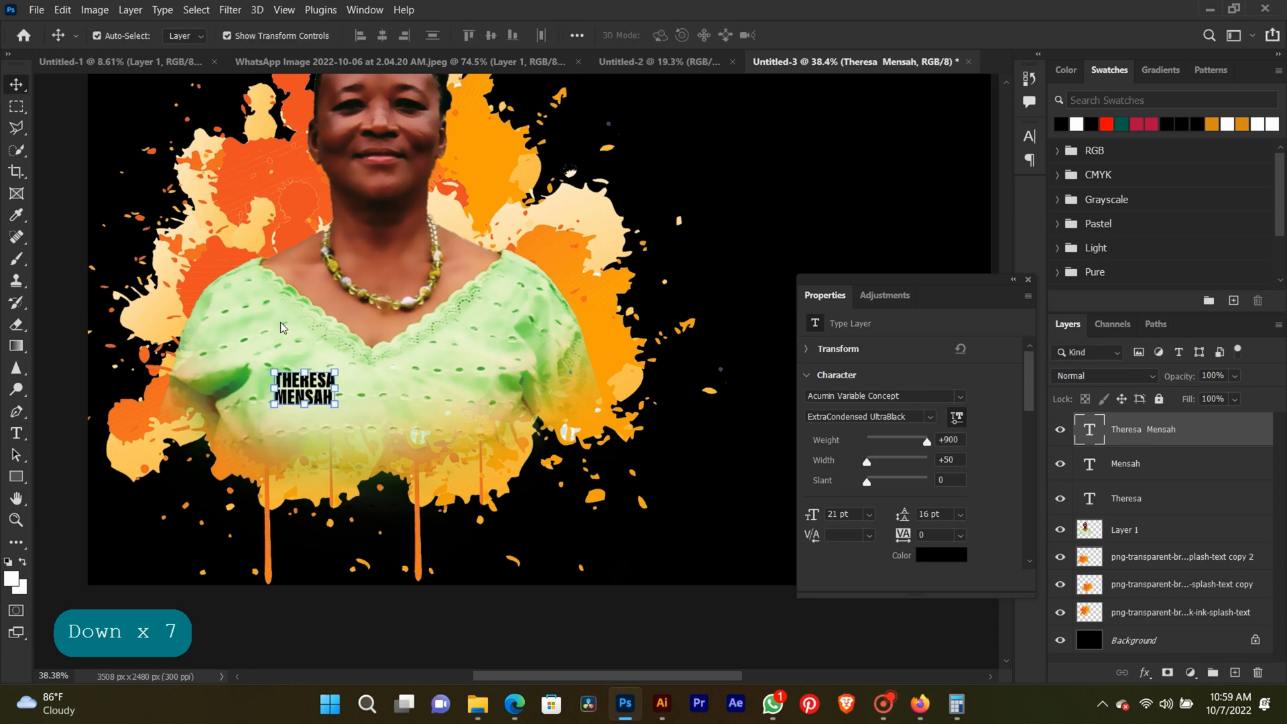
Enlarge the name text to about 88.5 pt in the empty area beside the portrait's head and colour it white.
drag(336, 371, 530, 249)
key(Return)
drag(395, 312, 824, 159)
click(1076, 124)
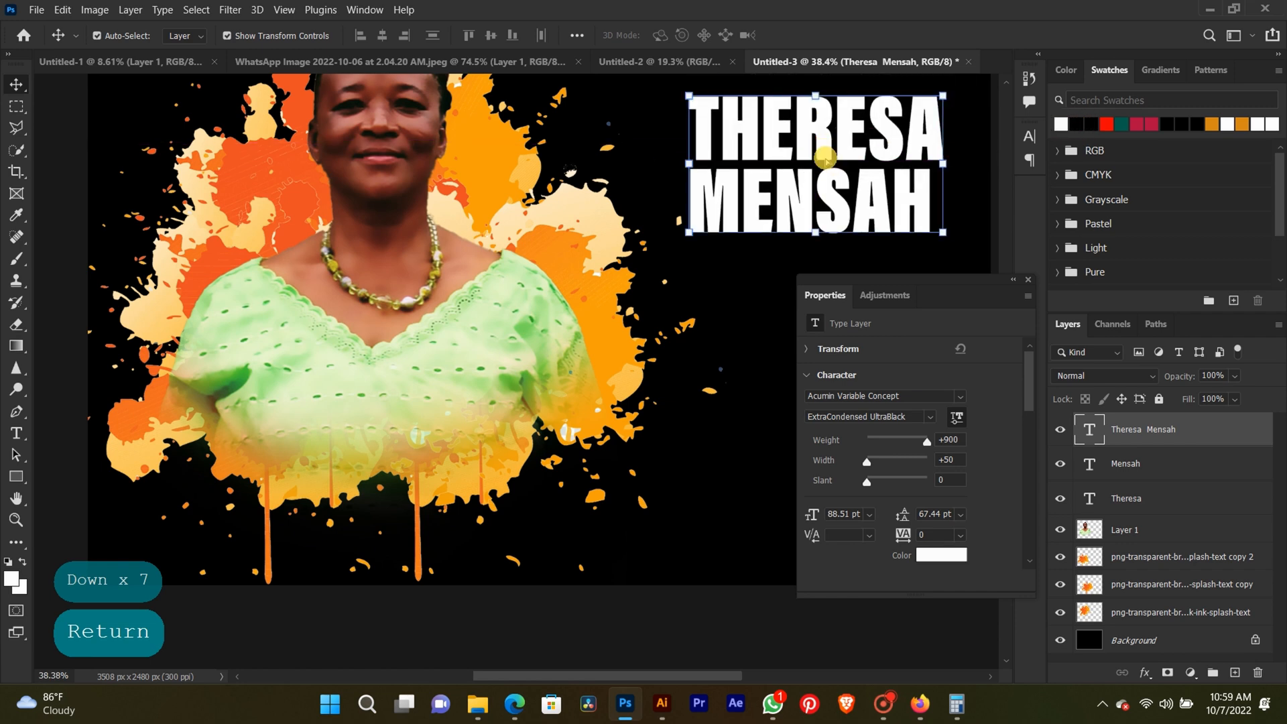
click(1027, 280)
Enlarge the white name text further to about 104 pt and shift it closer to the portrait.
scroll(704, 320, down, 3)
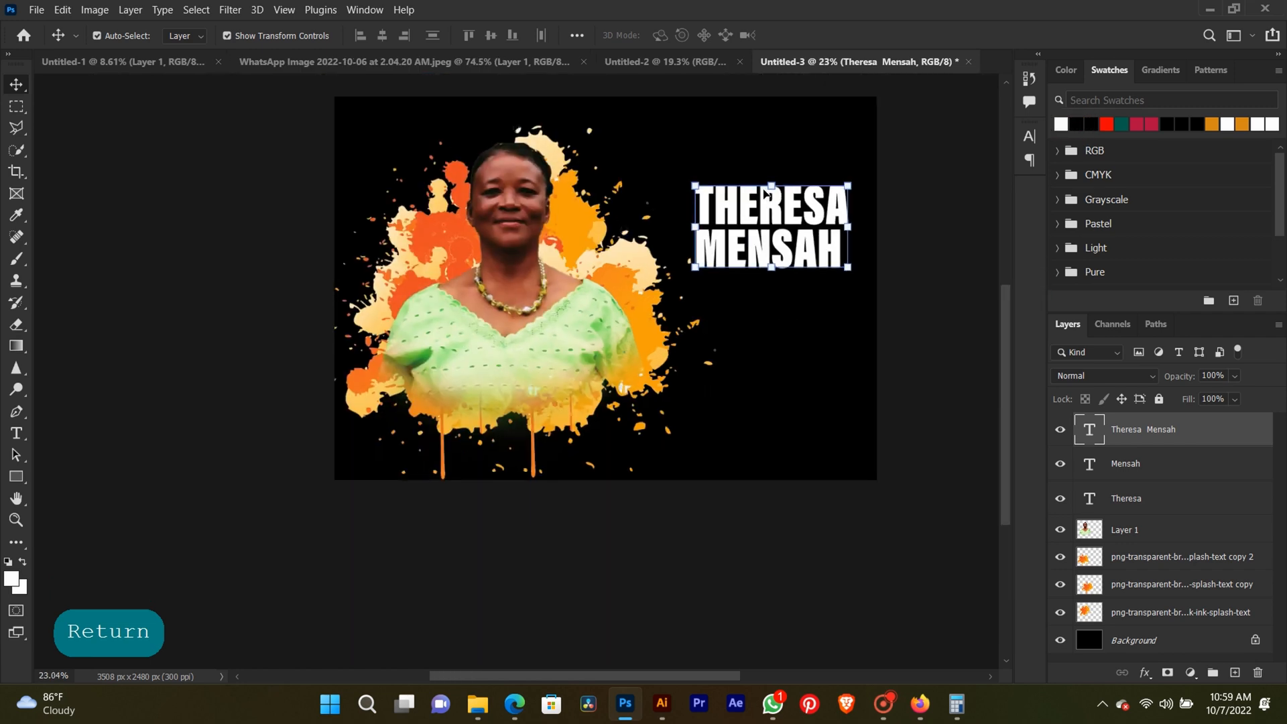
drag(766, 193, 747, 190)
drag(832, 265, 862, 278)
mouse_move(702, 181)
mouse_down()
mouse_move(685, 159)
mouse_move(679, 173)
mouse_up()
key(Return)
scroll(726, 213, up, 1)
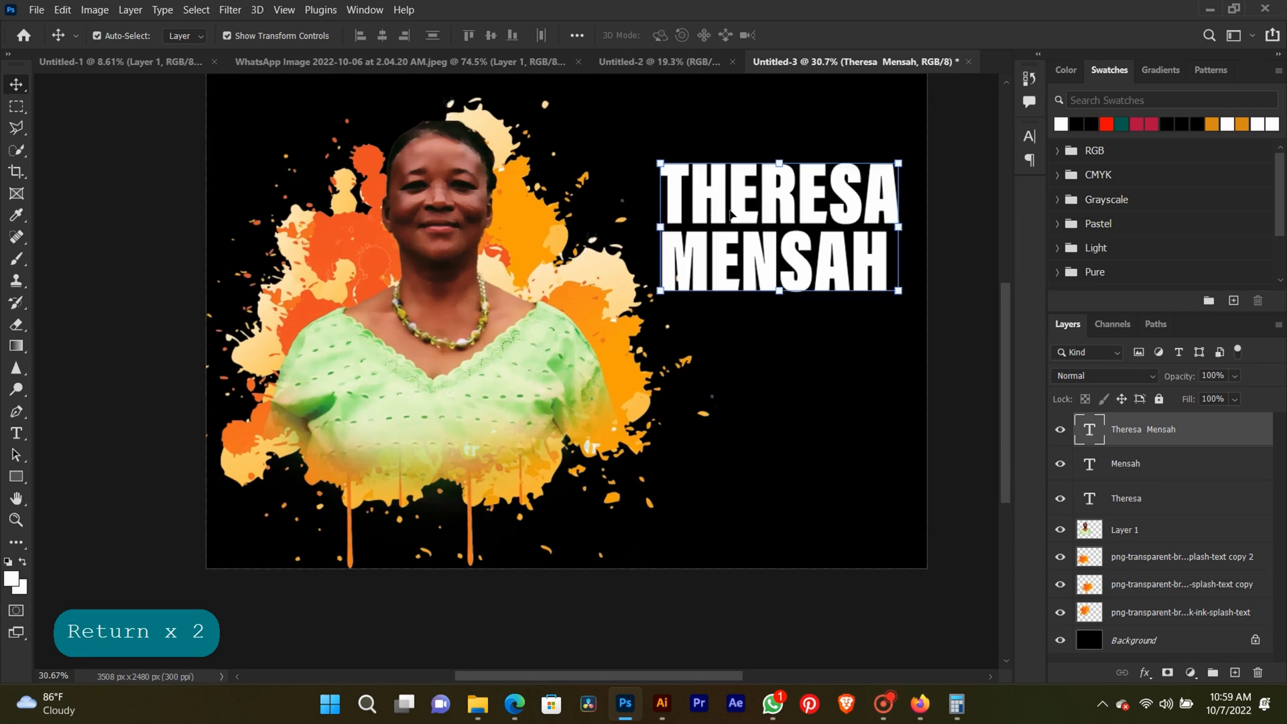
drag(726, 210, 701, 212)
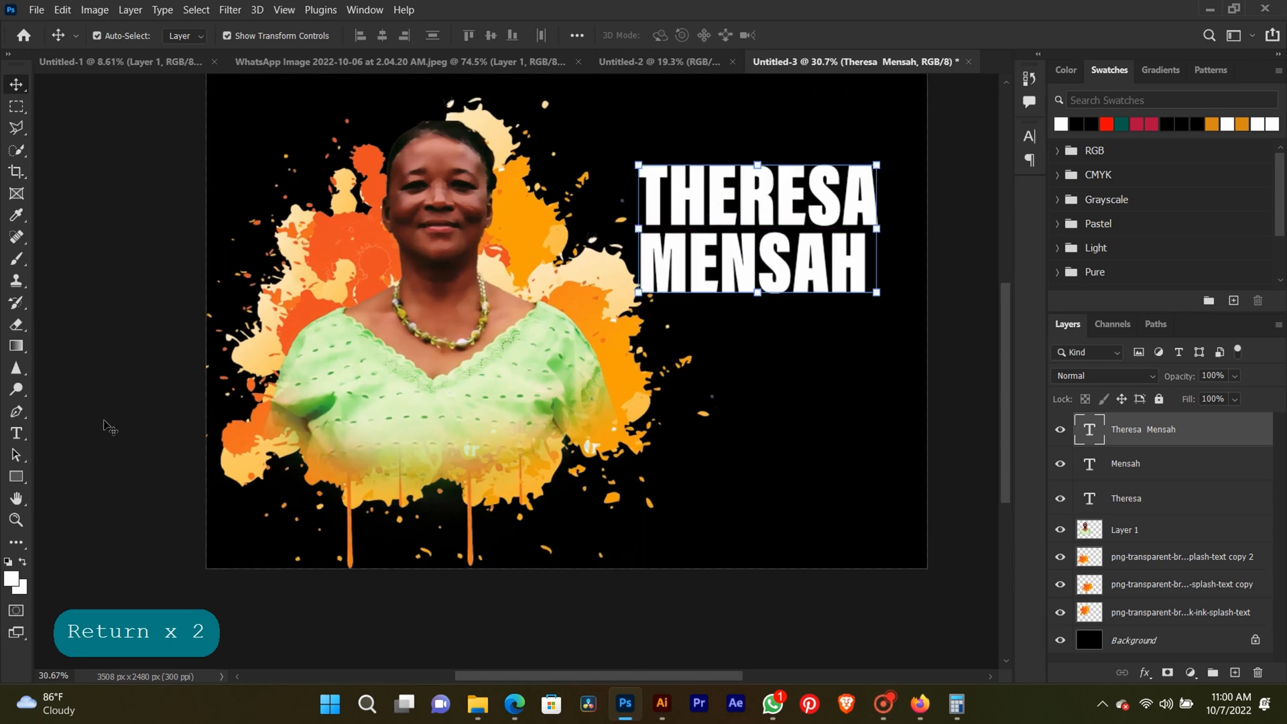
click(17, 434)
click(798, 178)
key(ctrl+a)
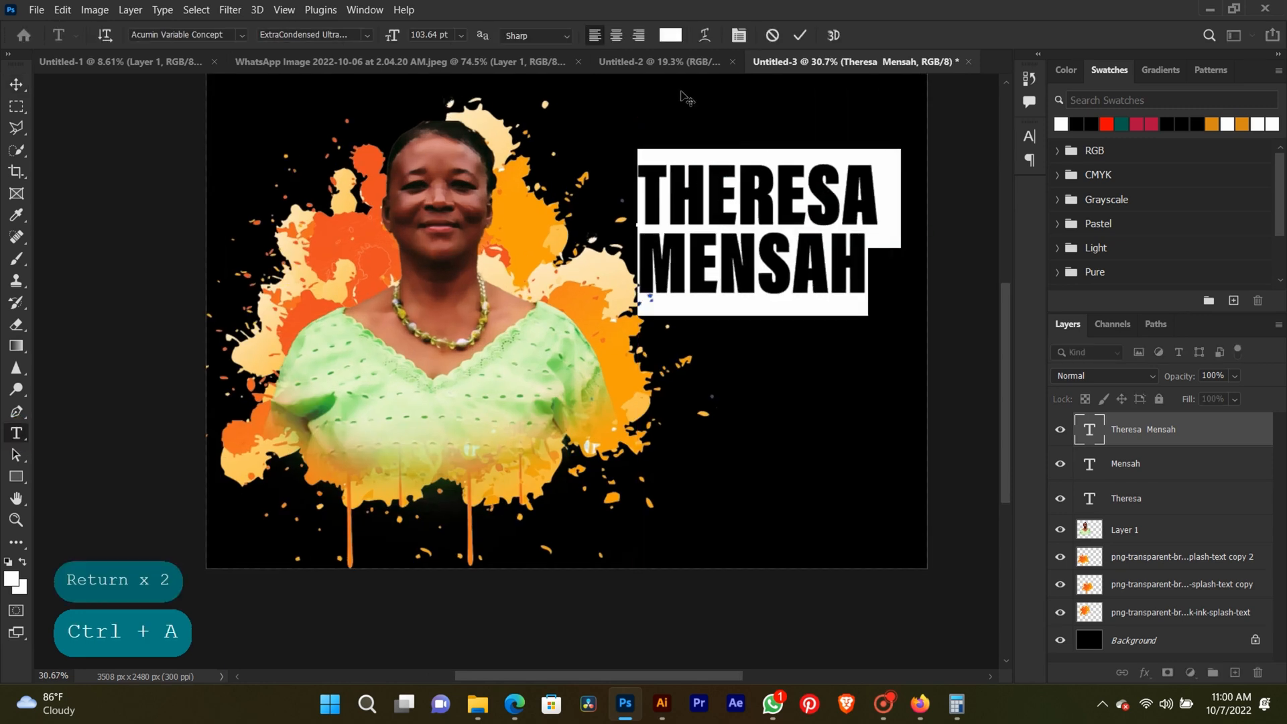
click(17, 85)
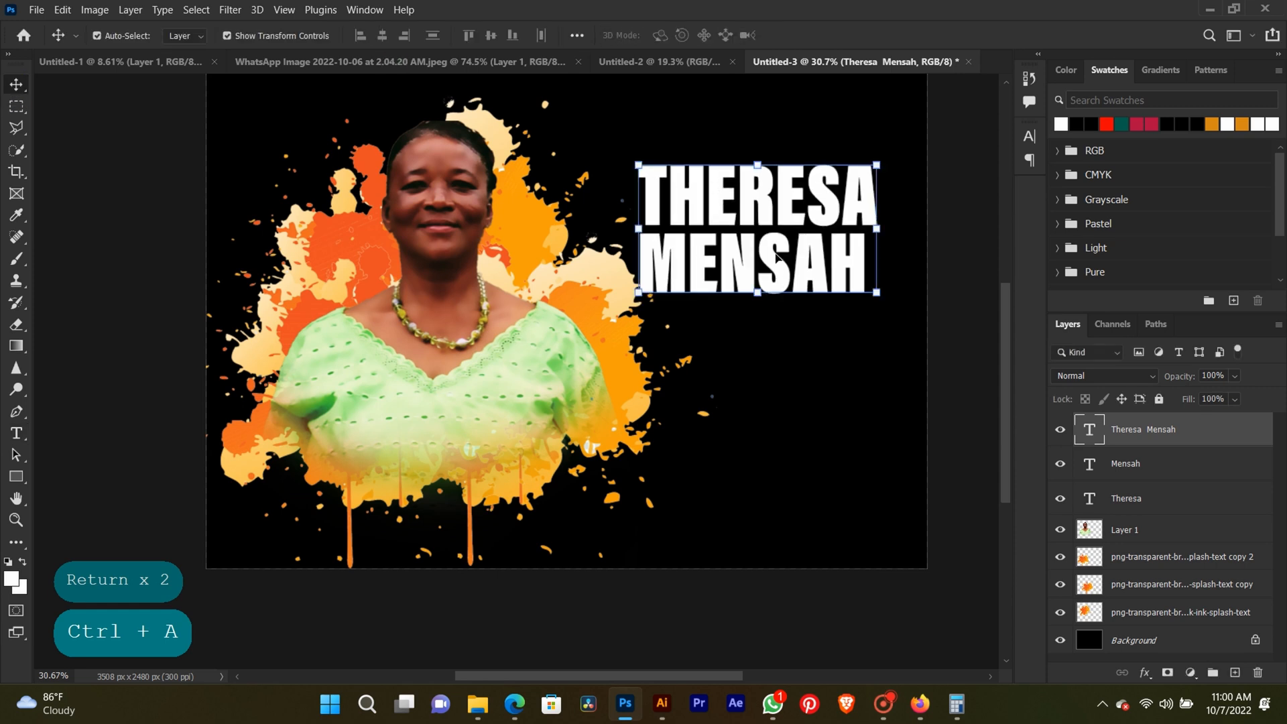
Nudge the large name text slightly away from the portrait.
click(970, 249)
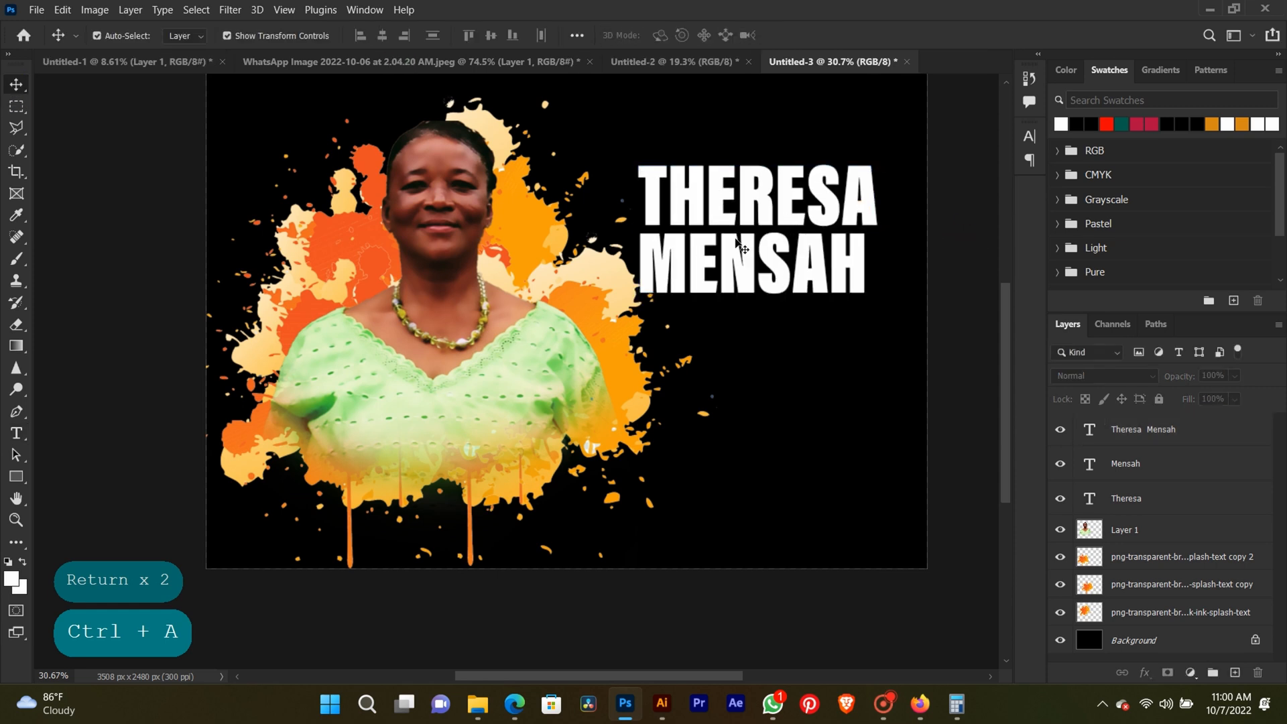
scroll(762, 272, down, 2)
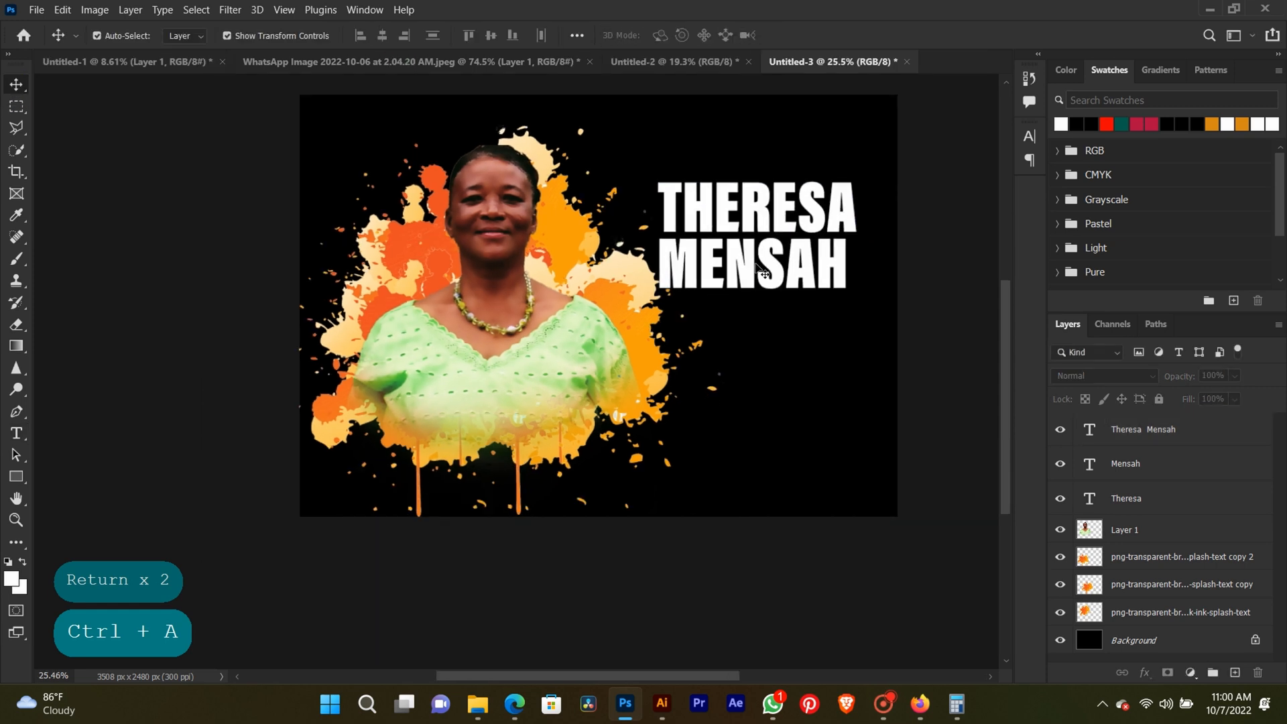
mouse_move(759, 268)
mouse_down()
mouse_move(782, 272)
mouse_move(781, 255)
mouse_up()
Switch to WhatsApp, copy text from the funeral details message, and return to the Photoshop design.
click(779, 698)
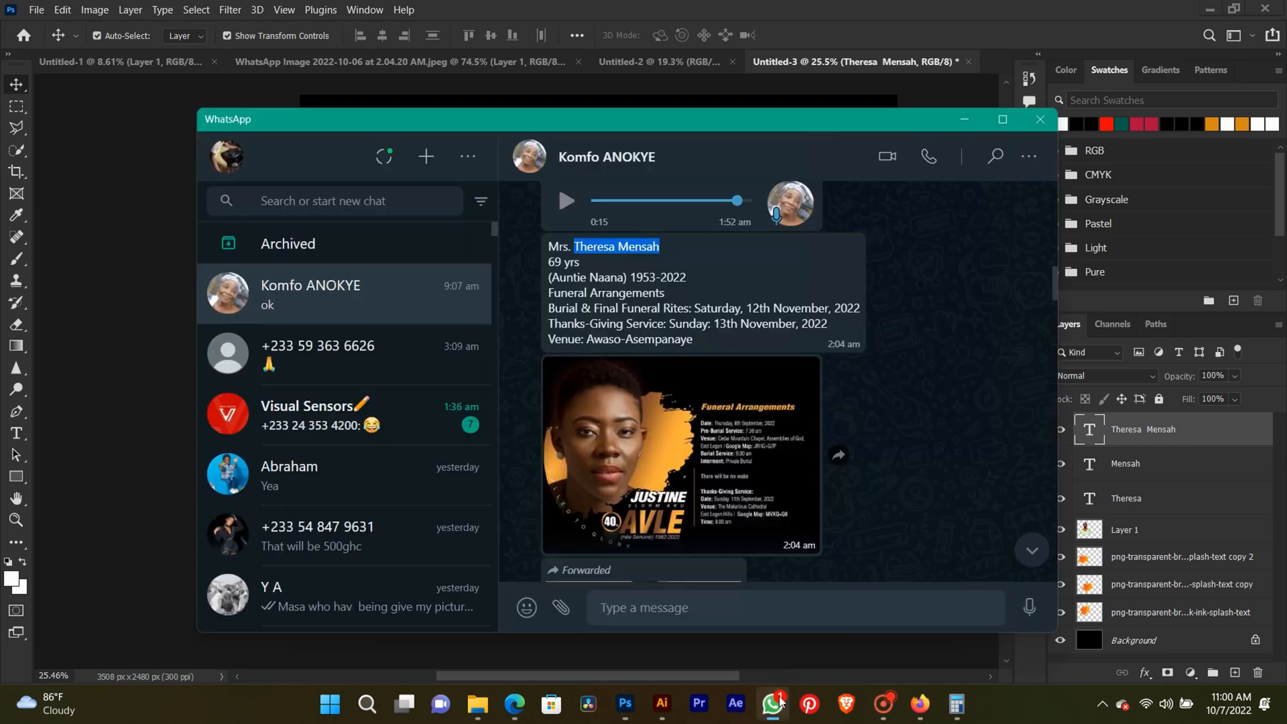
key(ctrl+c)
click(694, 39)
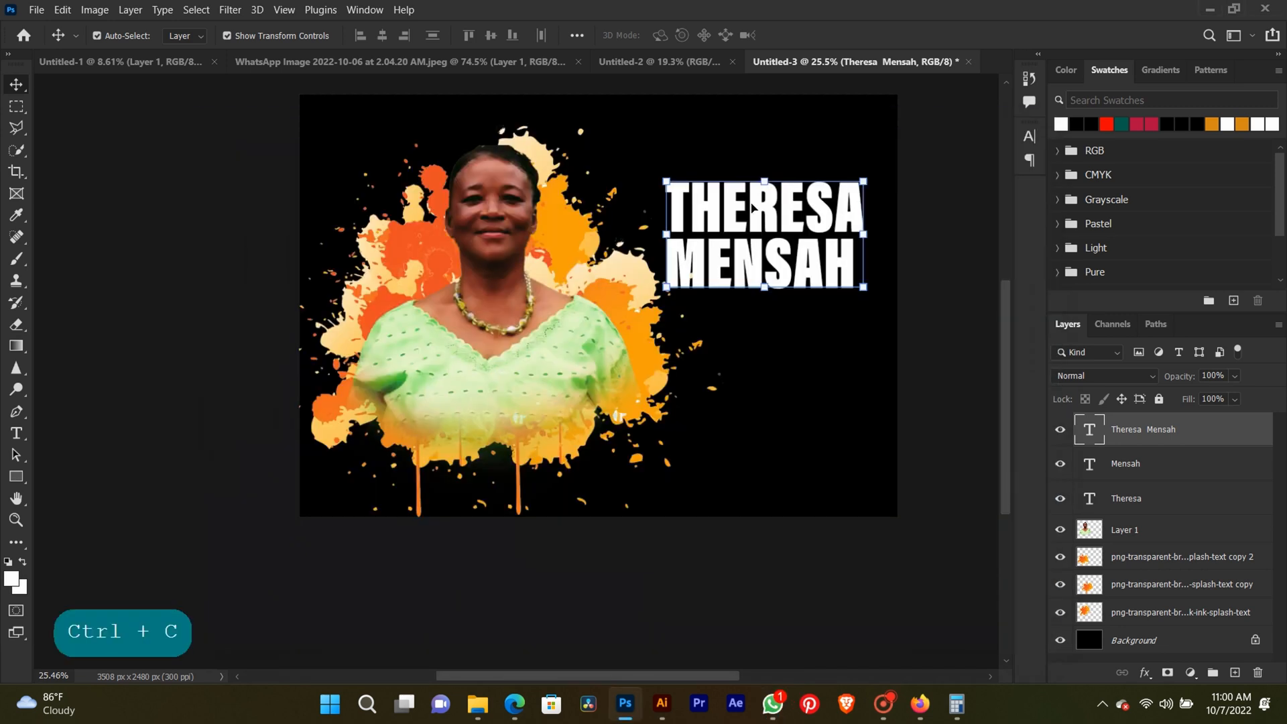
click(939, 233)
Duplicate the name text below the original and shrink the copy to about 28.6 pt, aligned near the original's left edge.
click(821, 200)
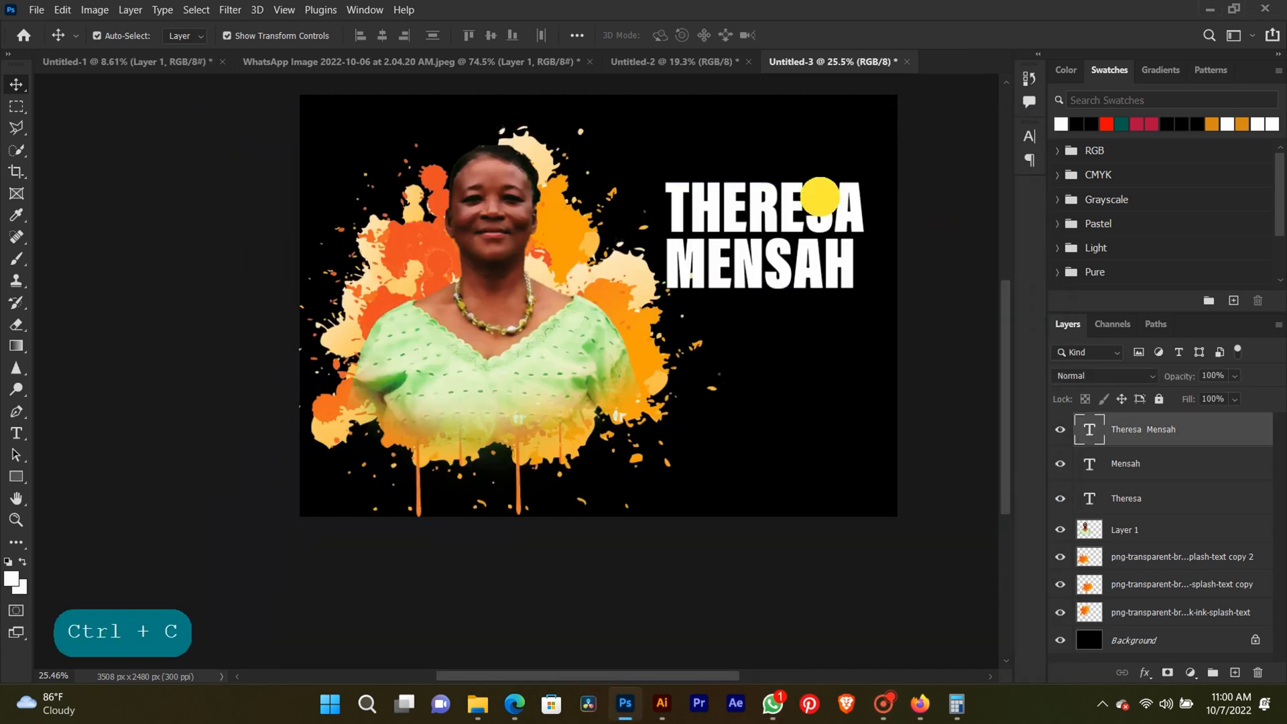
drag(819, 201, 821, 340)
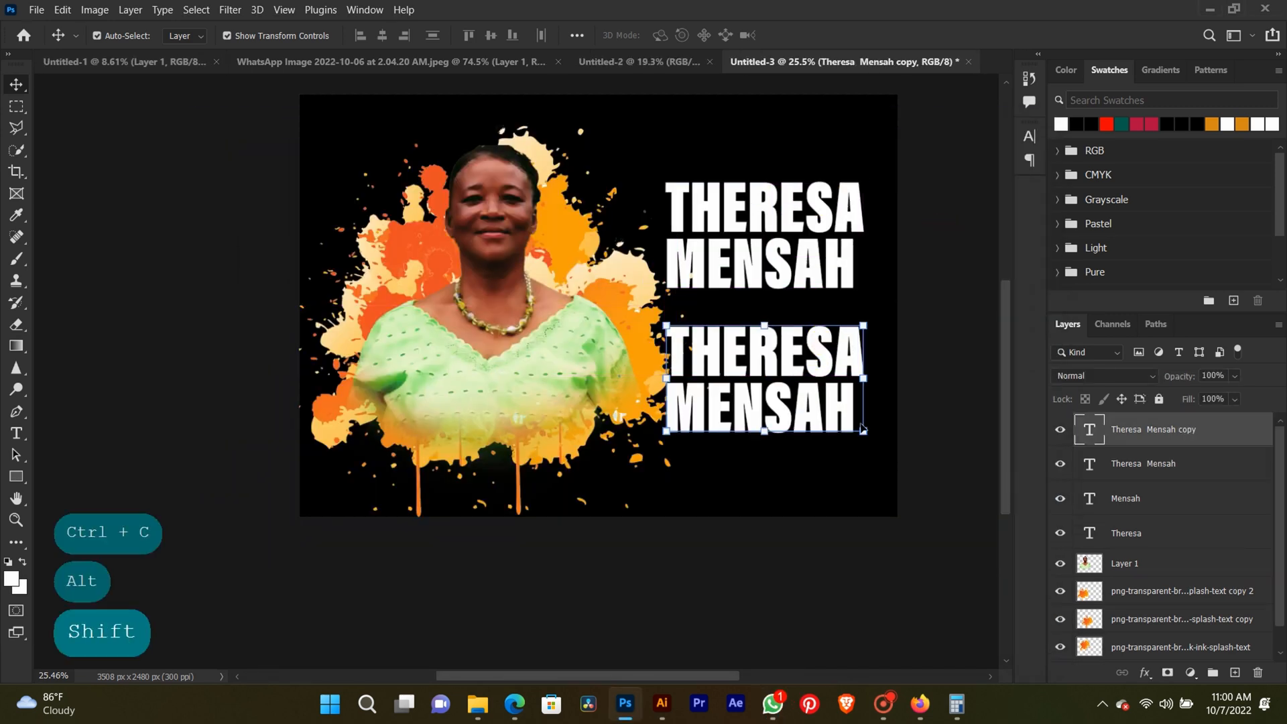
drag(865, 439, 762, 379)
key(ctrl+z)
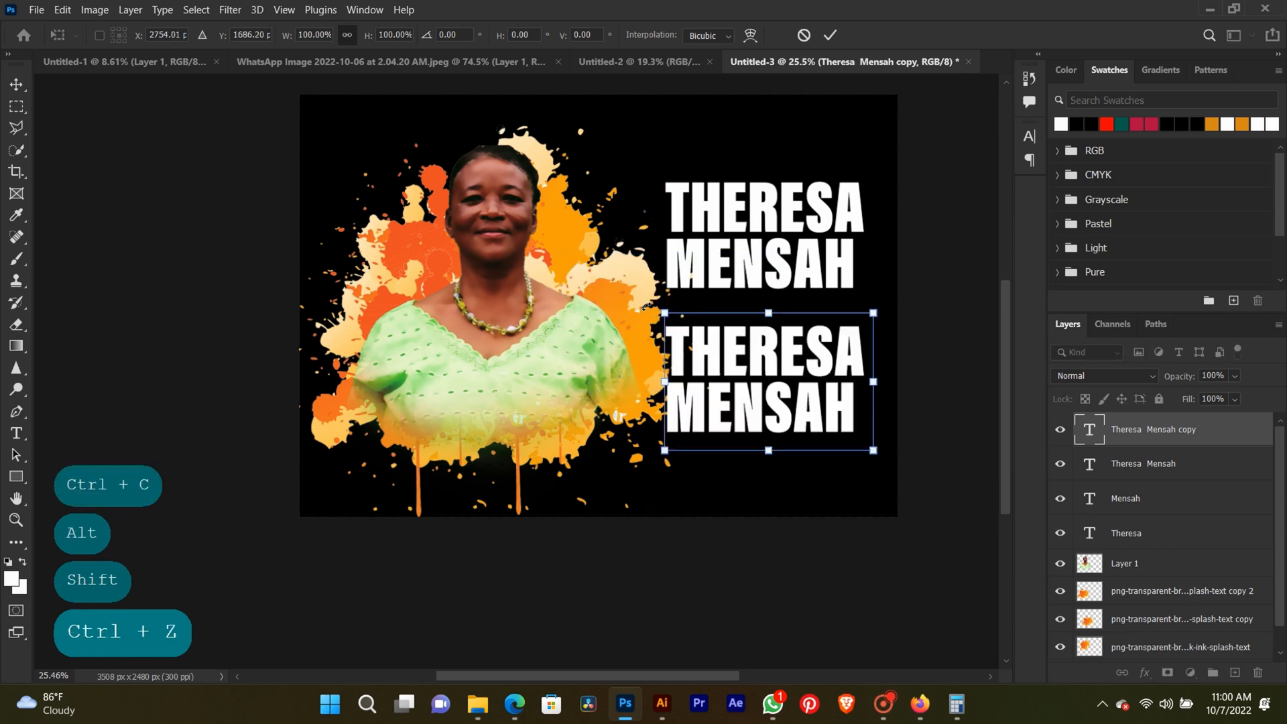
drag(788, 369, 730, 342)
key(Return)
scroll(738, 337, up, 3)
scroll(738, 337, up, 1)
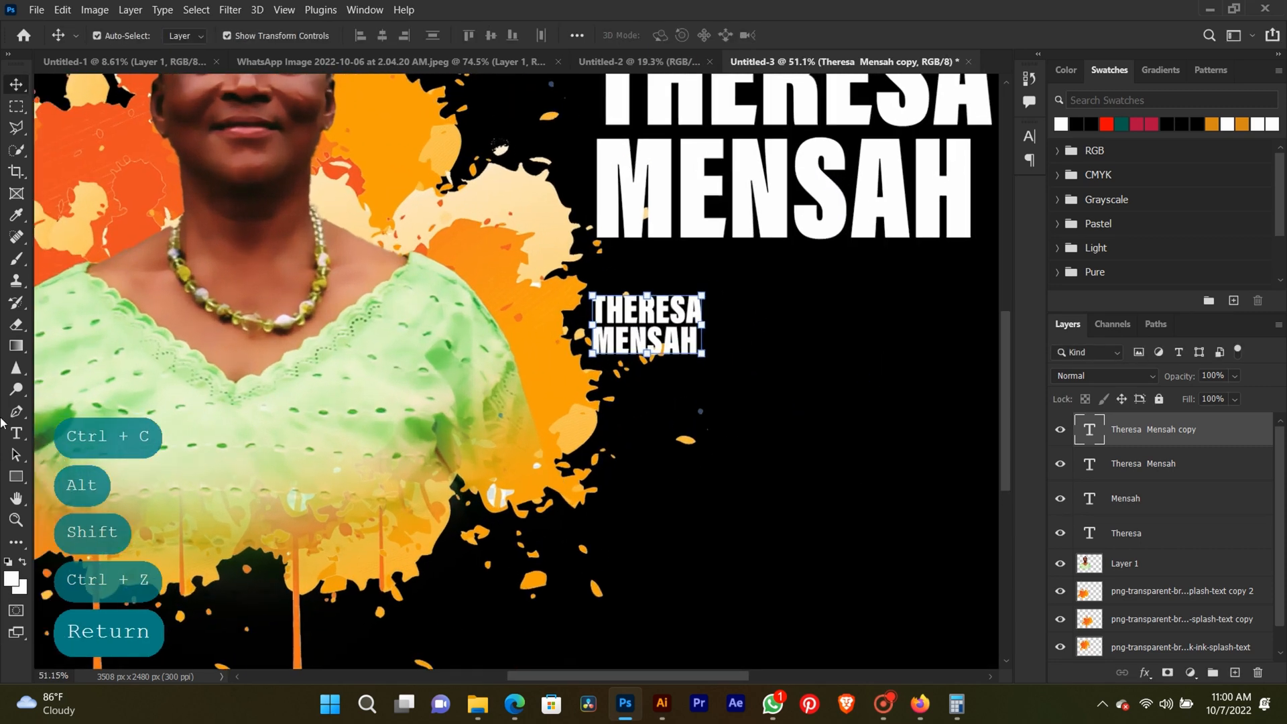
click(7, 434)
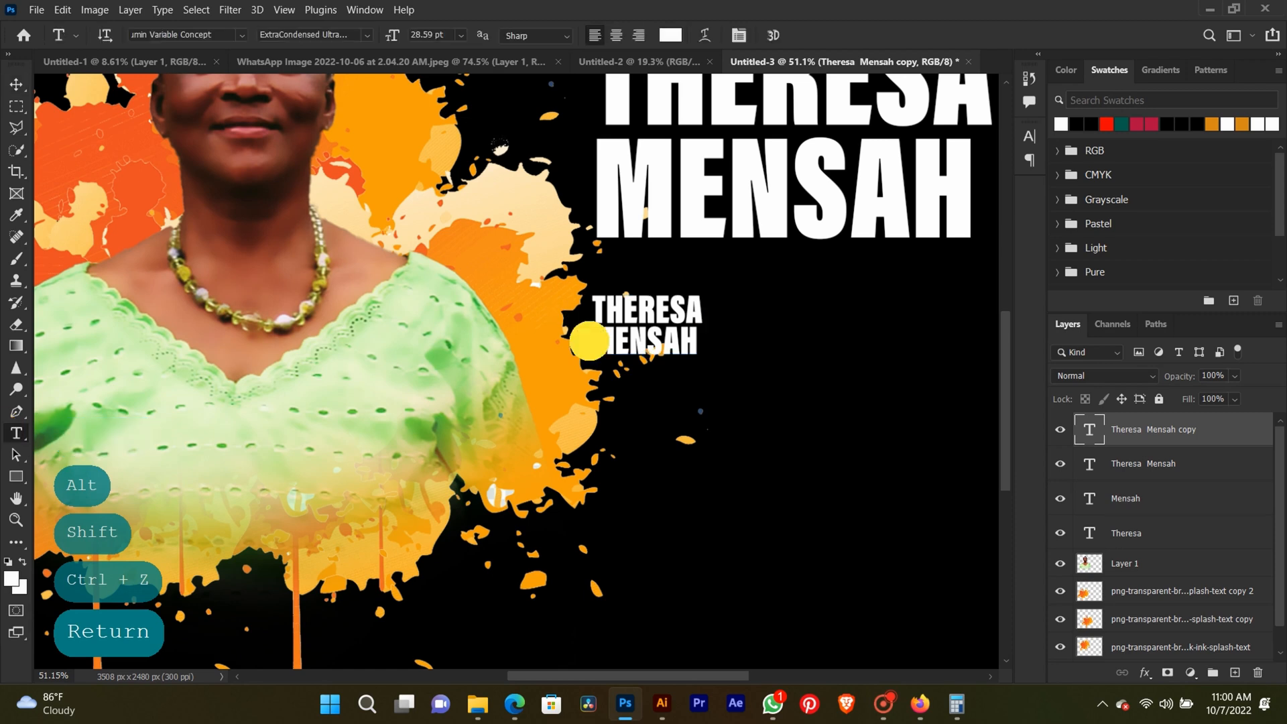
click(589, 338)
click(24, 86)
key(BackSpace)
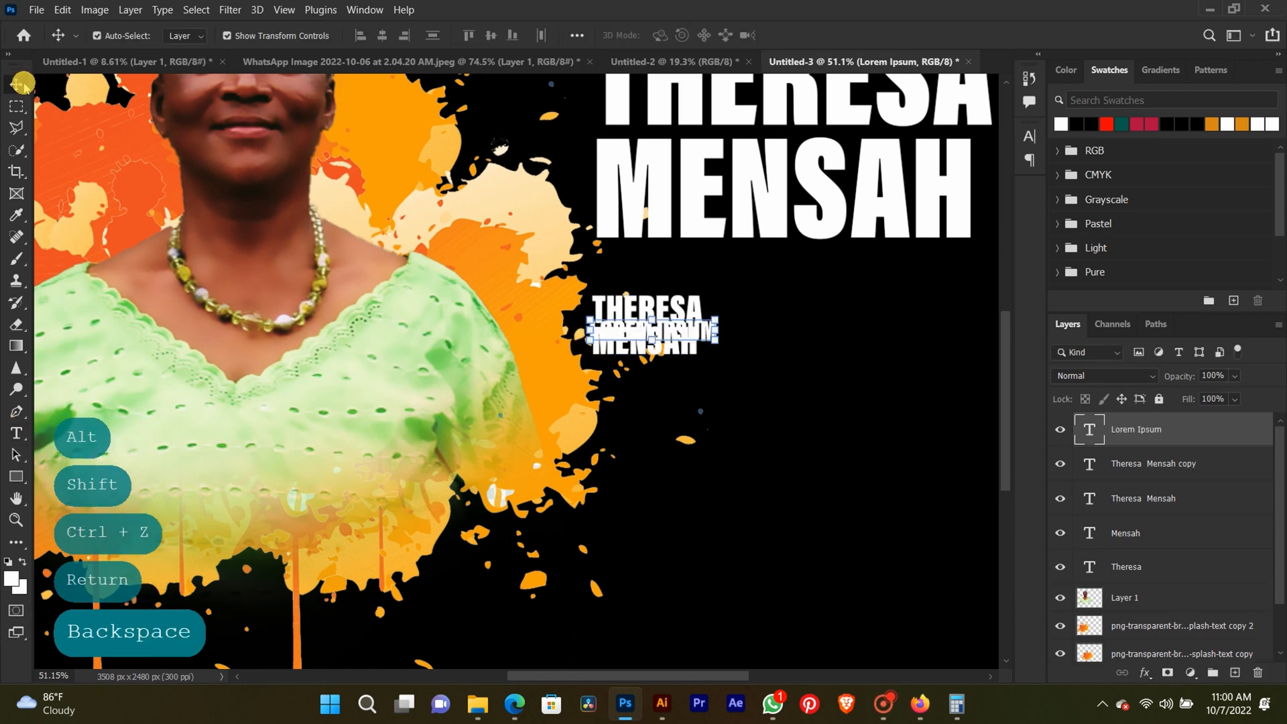
Replace the small name copy's text with the copied nickname and years line.
click(16, 435)
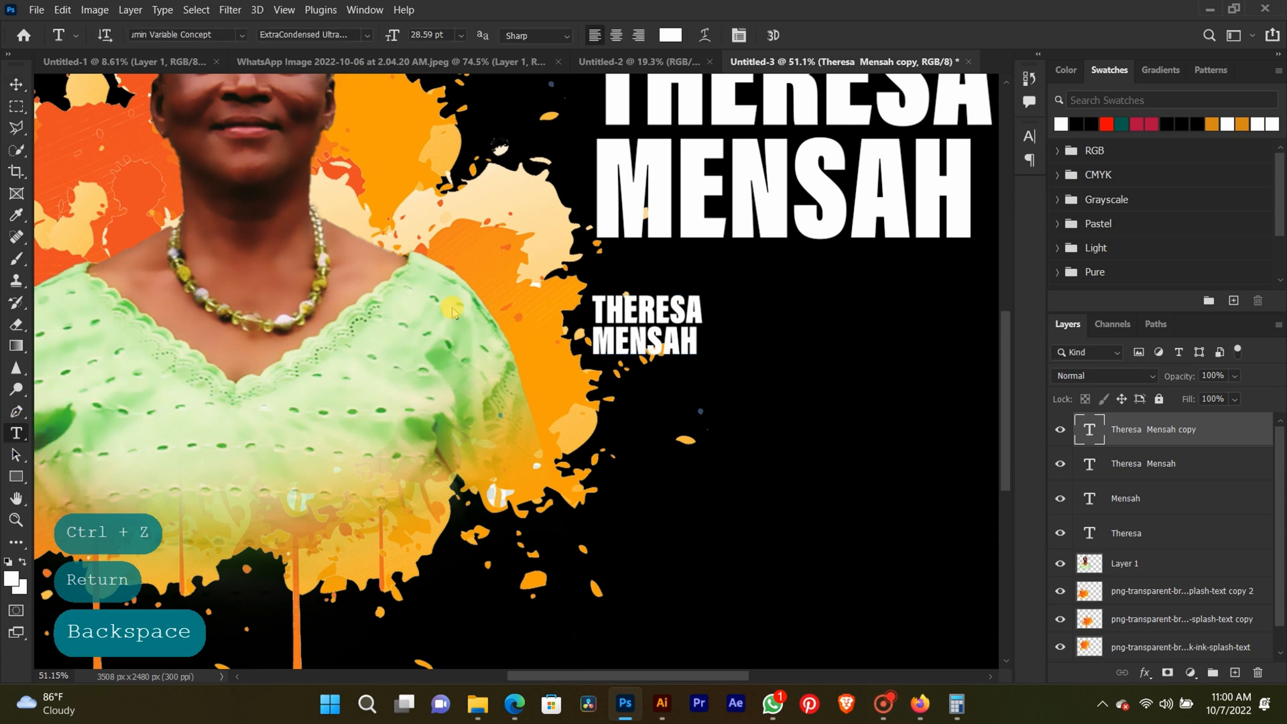
click(593, 343)
key(BackSpace)
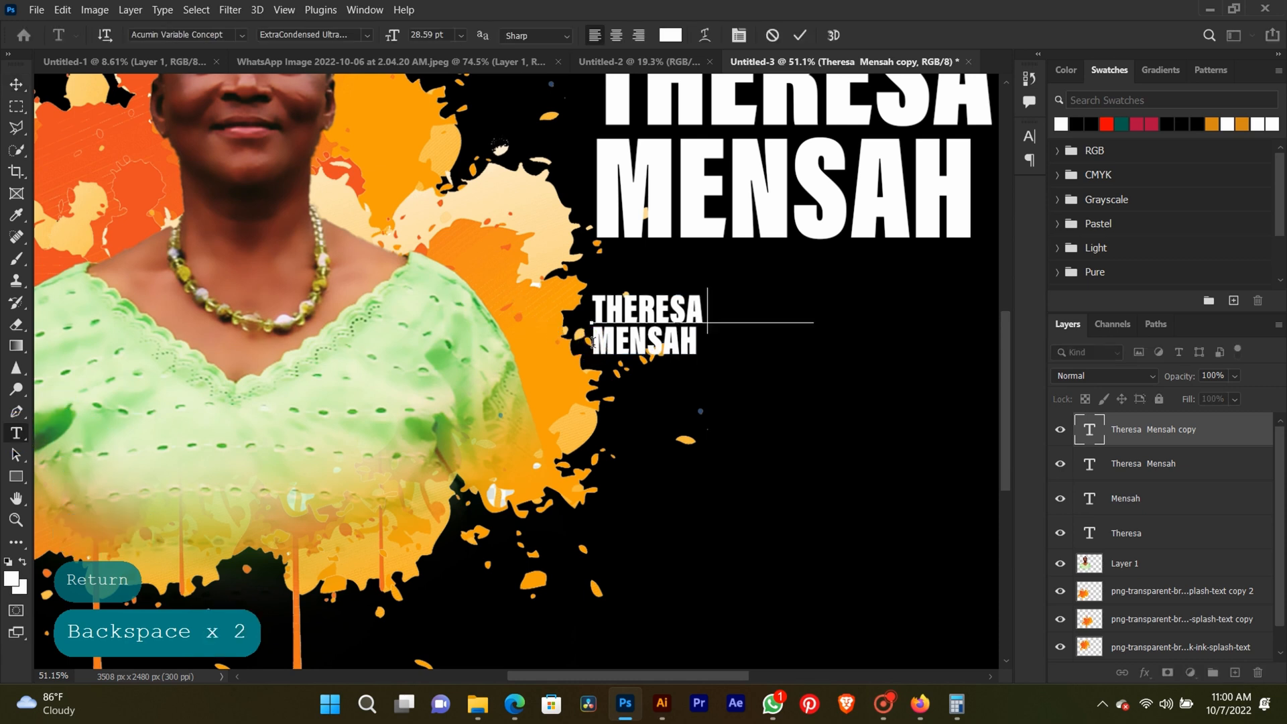
key(ctrl+a)
text((AUNTIE NAANA) 1953-2022)
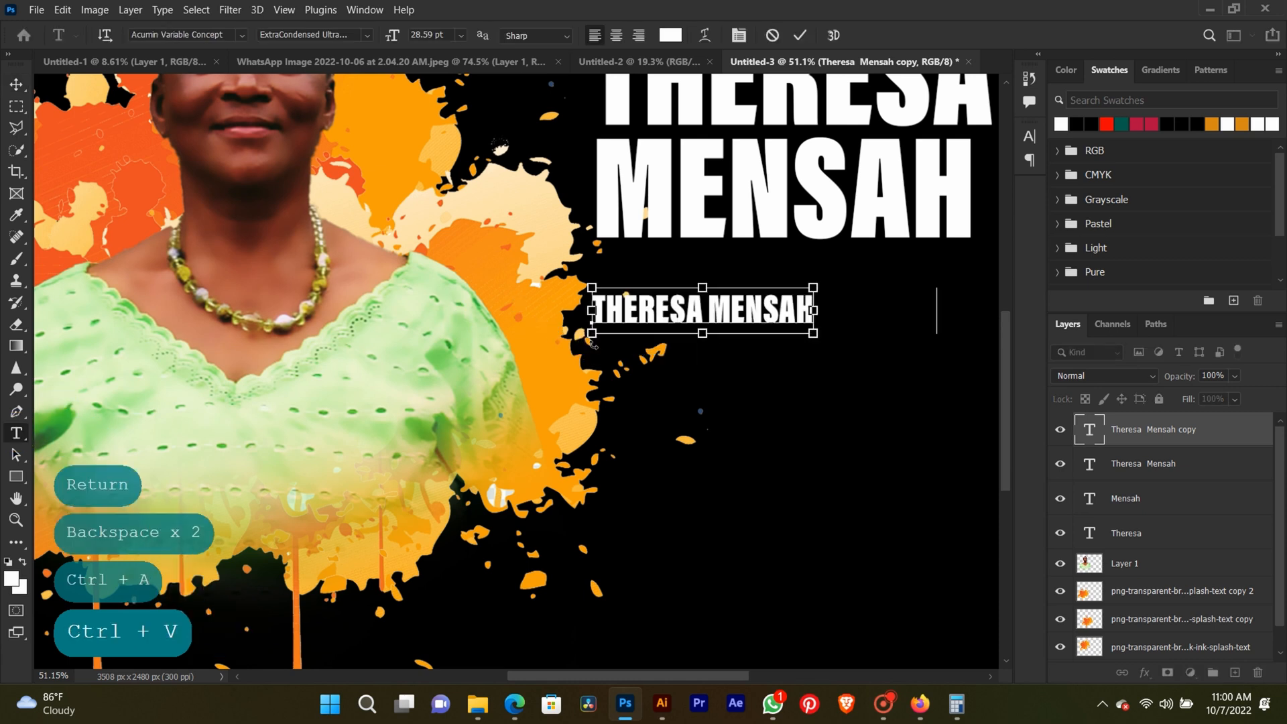
Move the nickname and years line up to sit directly beneath the large name.
click(16, 85)
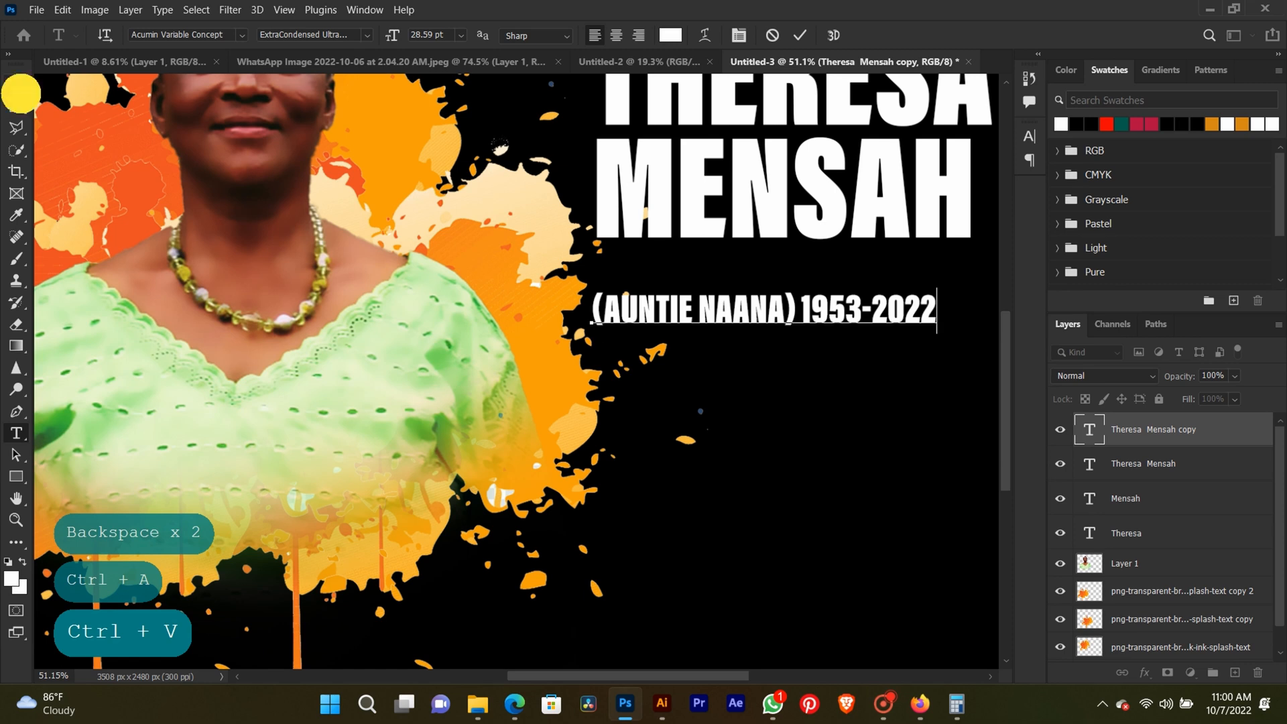
drag(697, 309, 719, 266)
scroll(718, 266, down, 3)
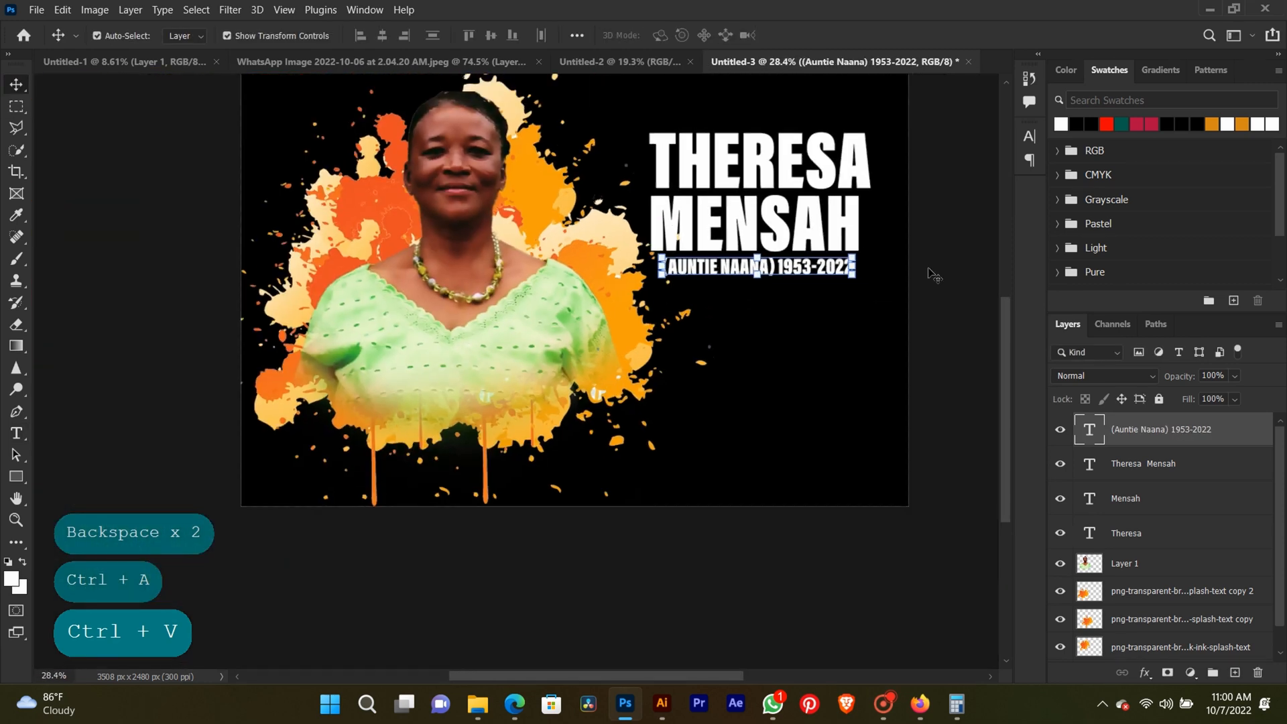
click(968, 284)
Change the font style of the nickname and years line to Condensed Bold.
scroll(710, 231, up, 3)
key(space)
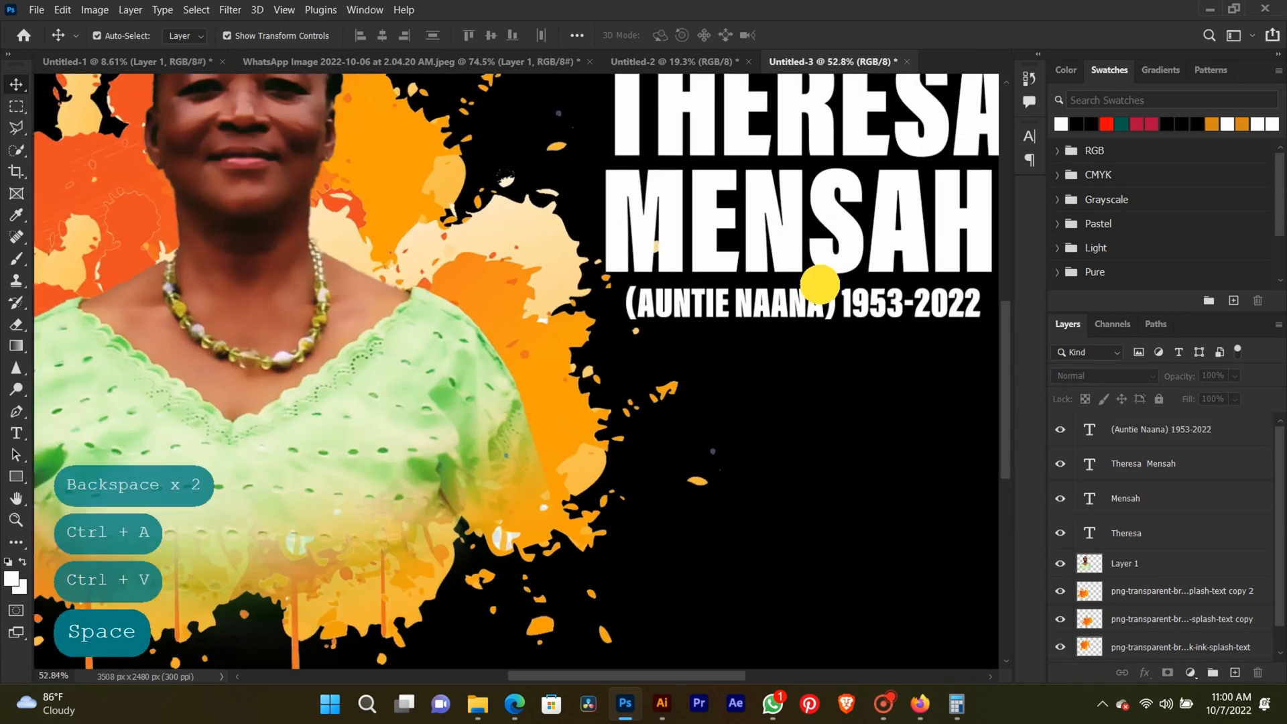
drag(819, 279, 726, 267)
click(15, 433)
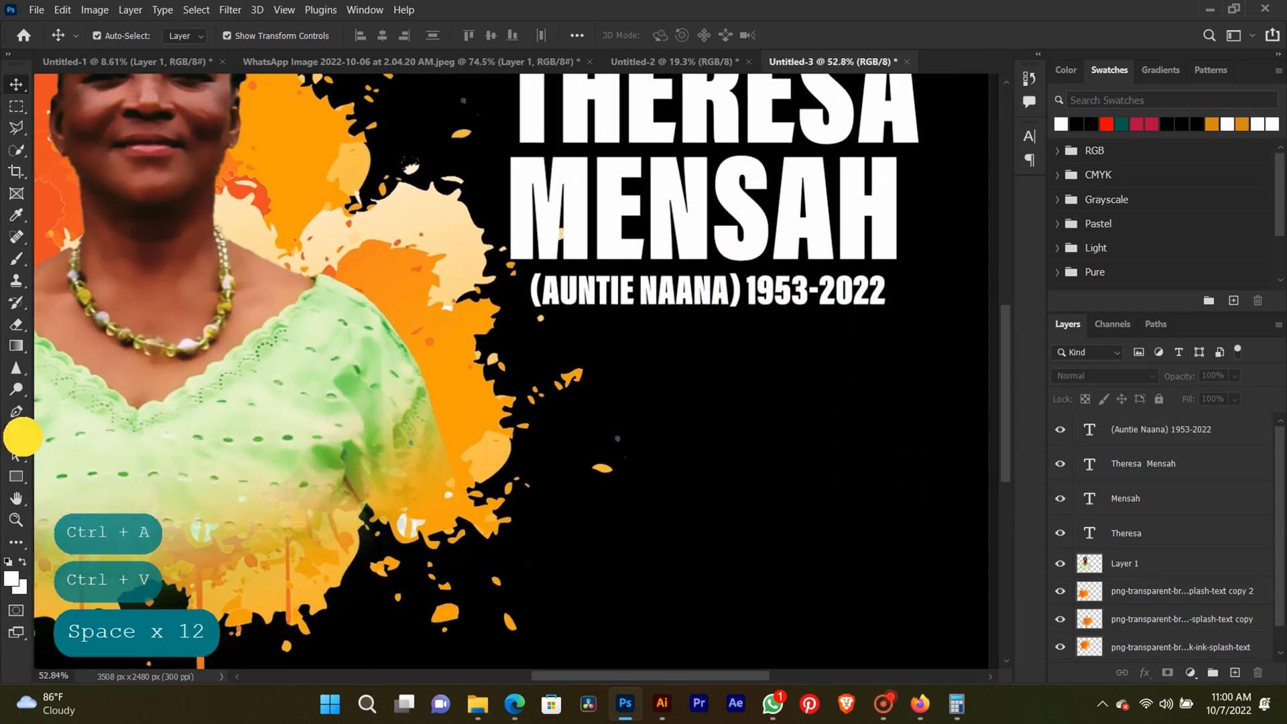
click(676, 298)
key(ctrl+a)
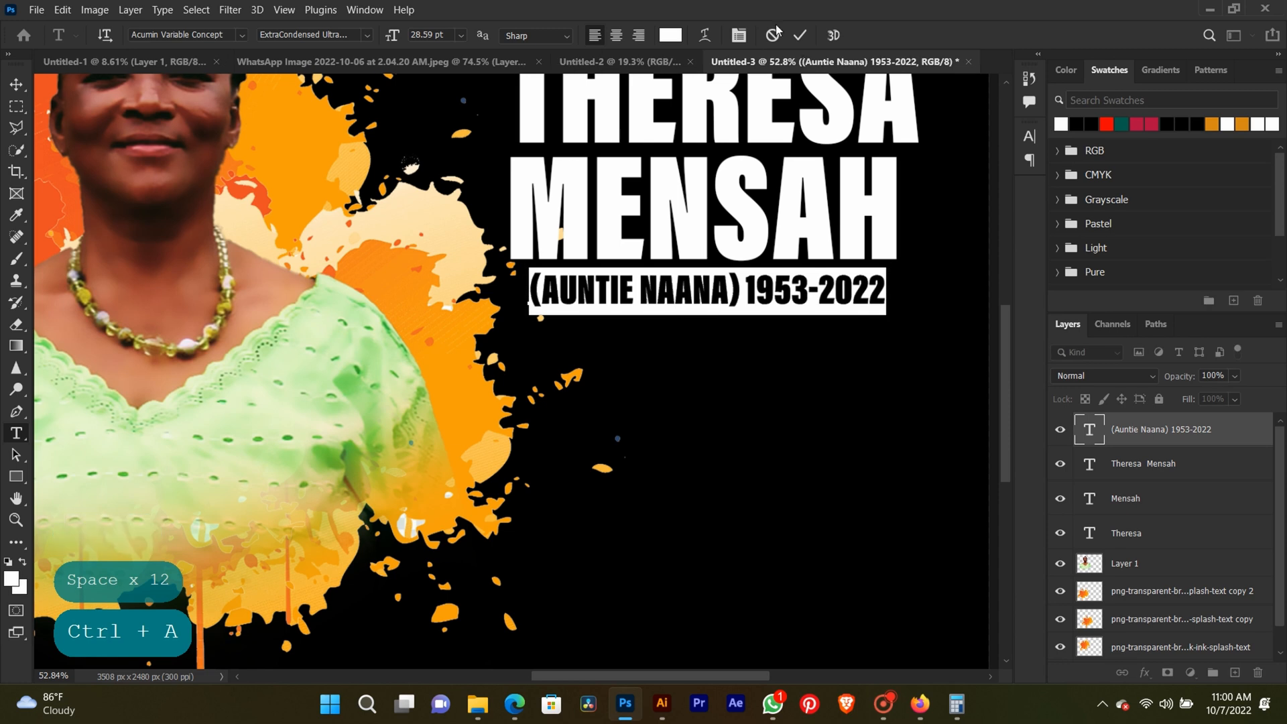
click(738, 35)
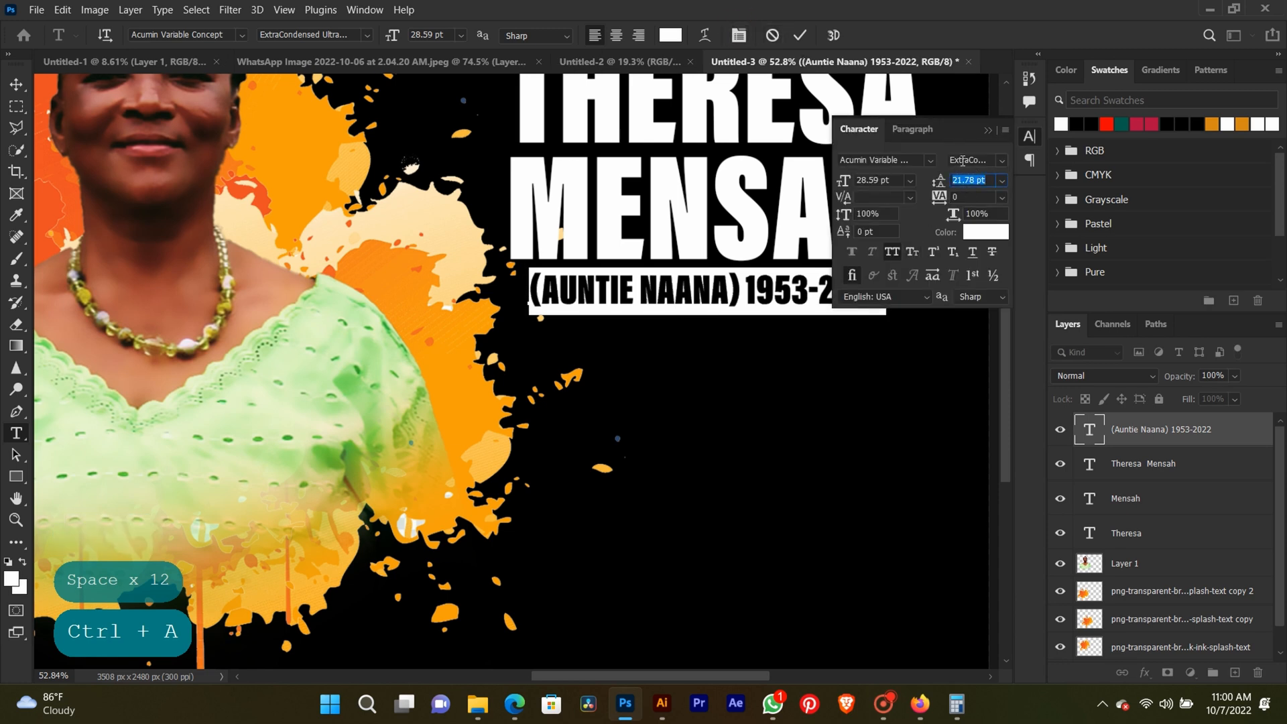
click(999, 162)
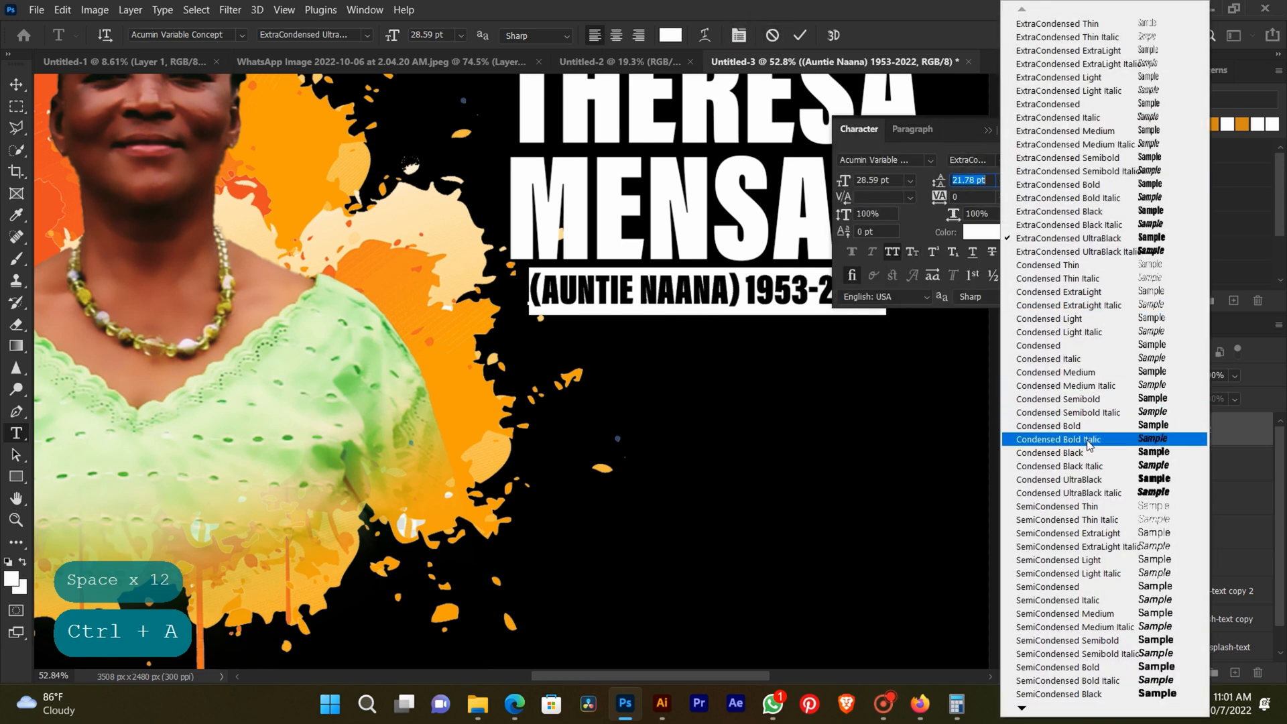
click(1089, 426)
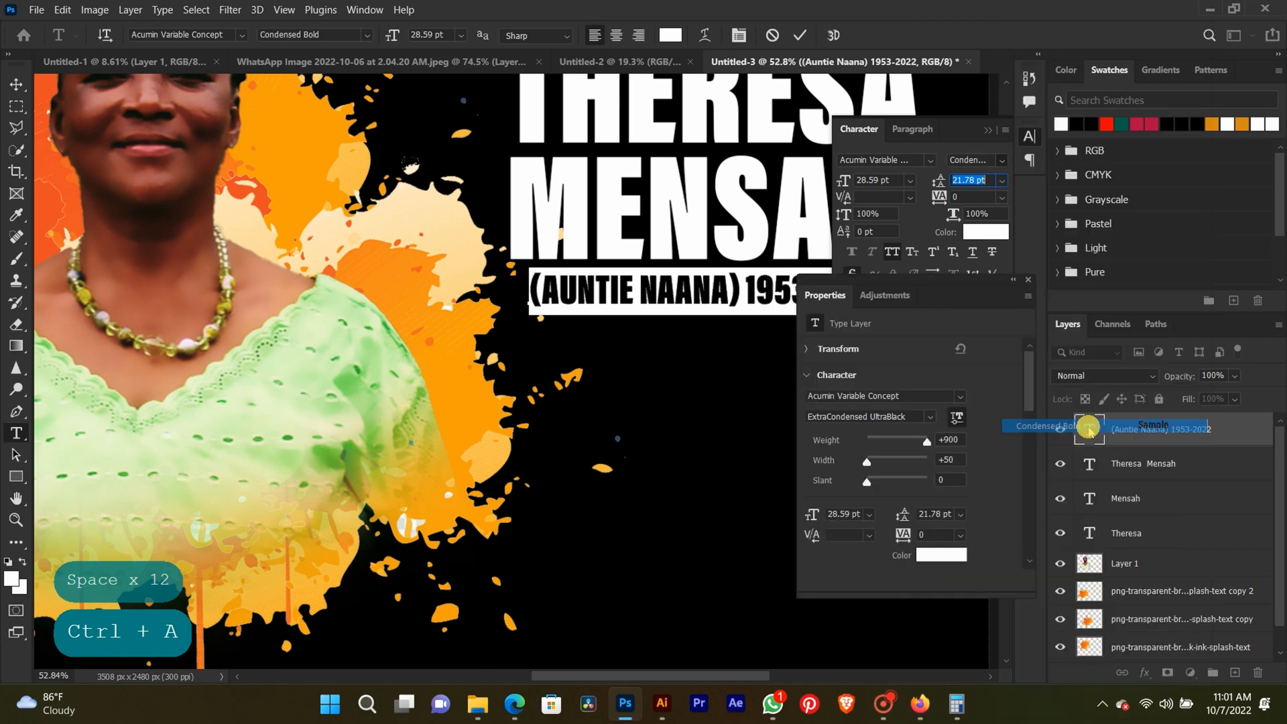
click(989, 130)
click(799, 35)
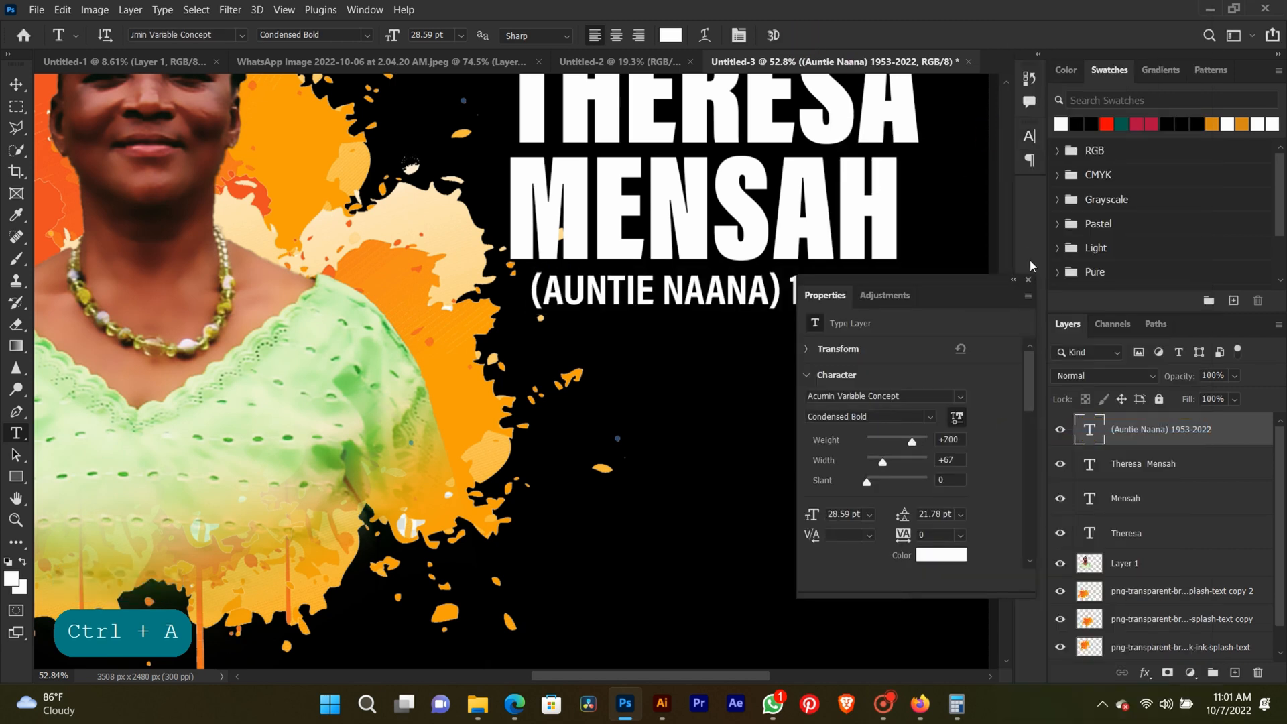
click(1029, 281)
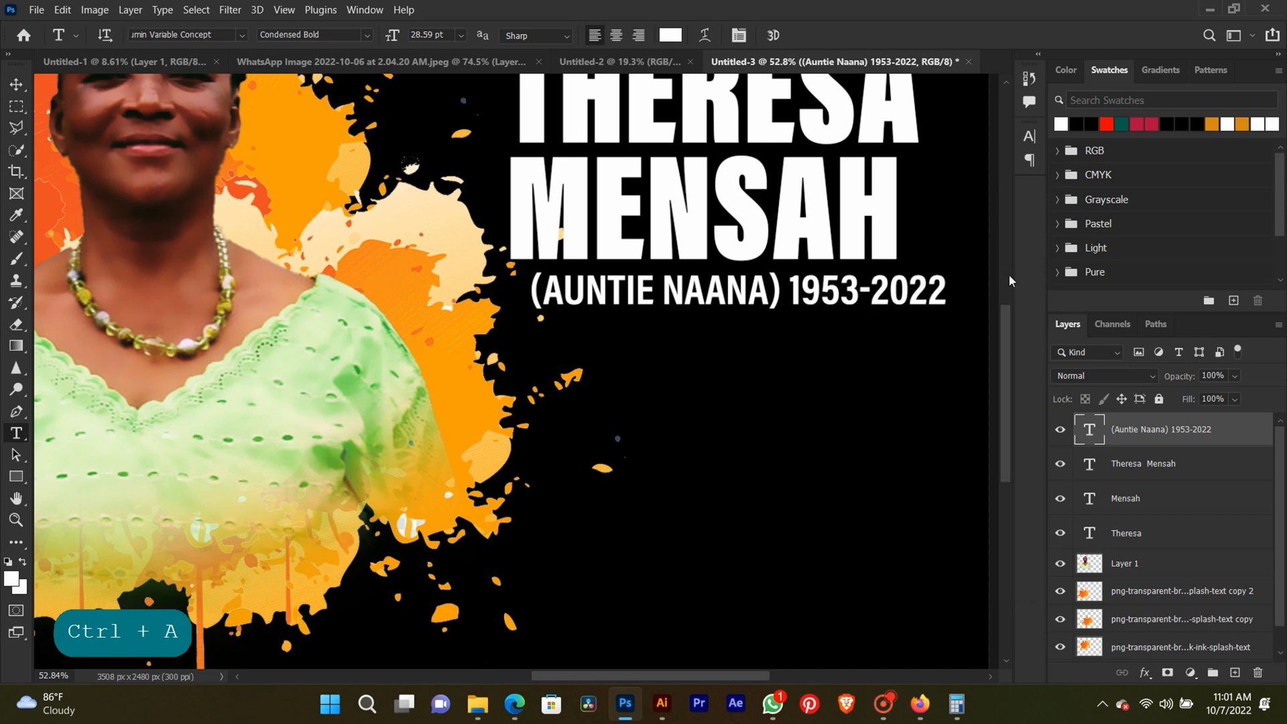
Shift the nickname and years line to align with the large name's left edge.
click(17, 84)
mouse_move(784, 305)
mouse_down()
mouse_move(762, 299)
mouse_move(766, 308)
mouse_up()
key(ctrl+0)
click(965, 317)
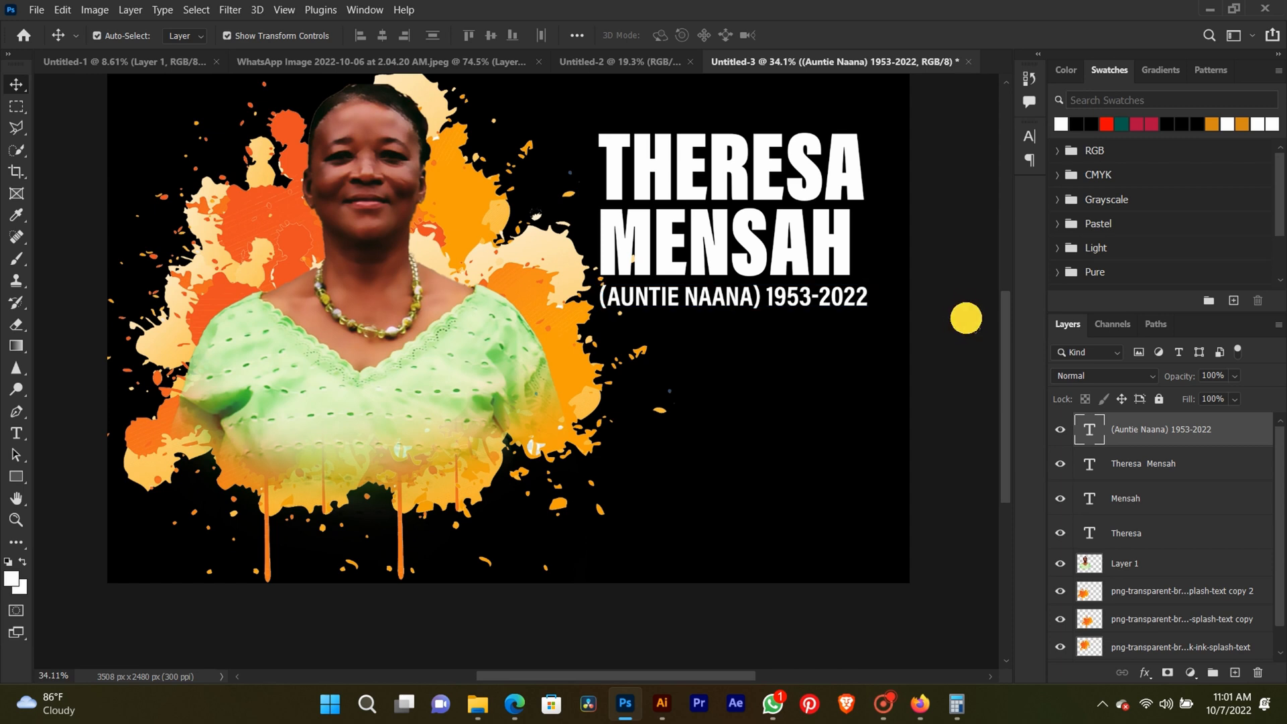
Switch to WhatsApp, copy the burial, thanksgiving and venue lines from the funeral message, and return to the Photoshop design.
click(773, 702)
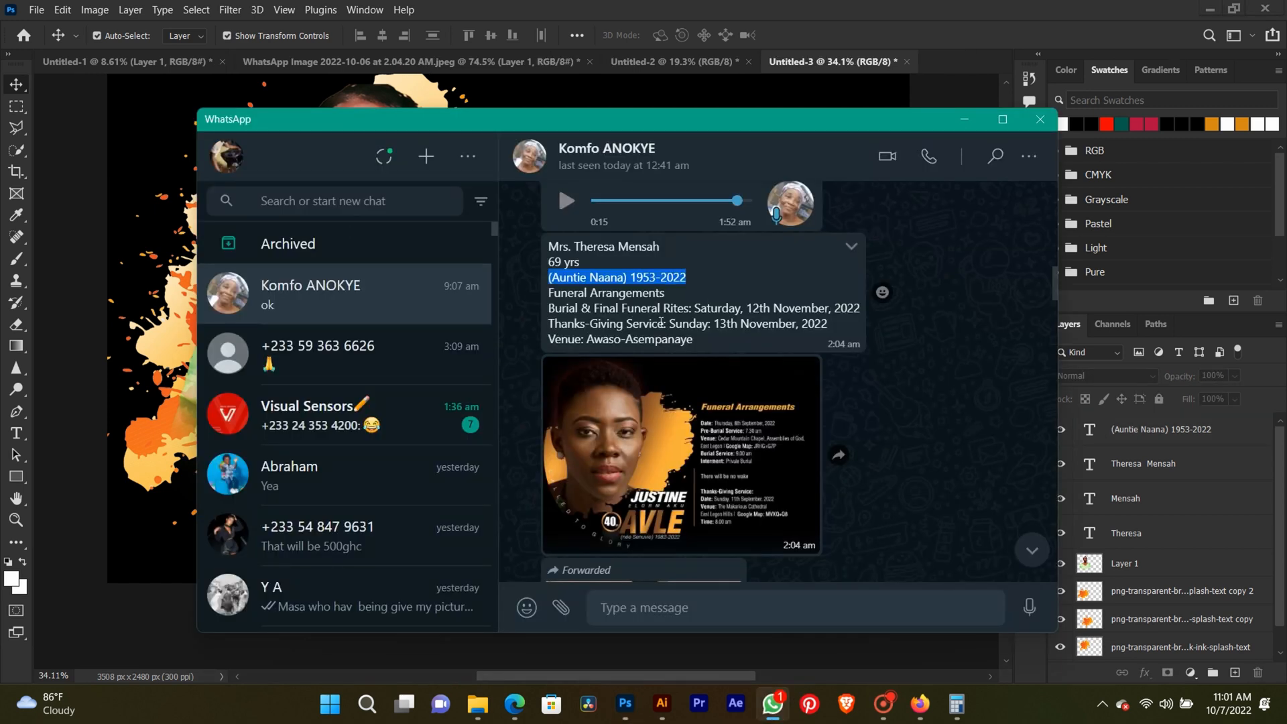
drag(552, 301, 822, 344)
key(ctrl+c)
click(817, 7)
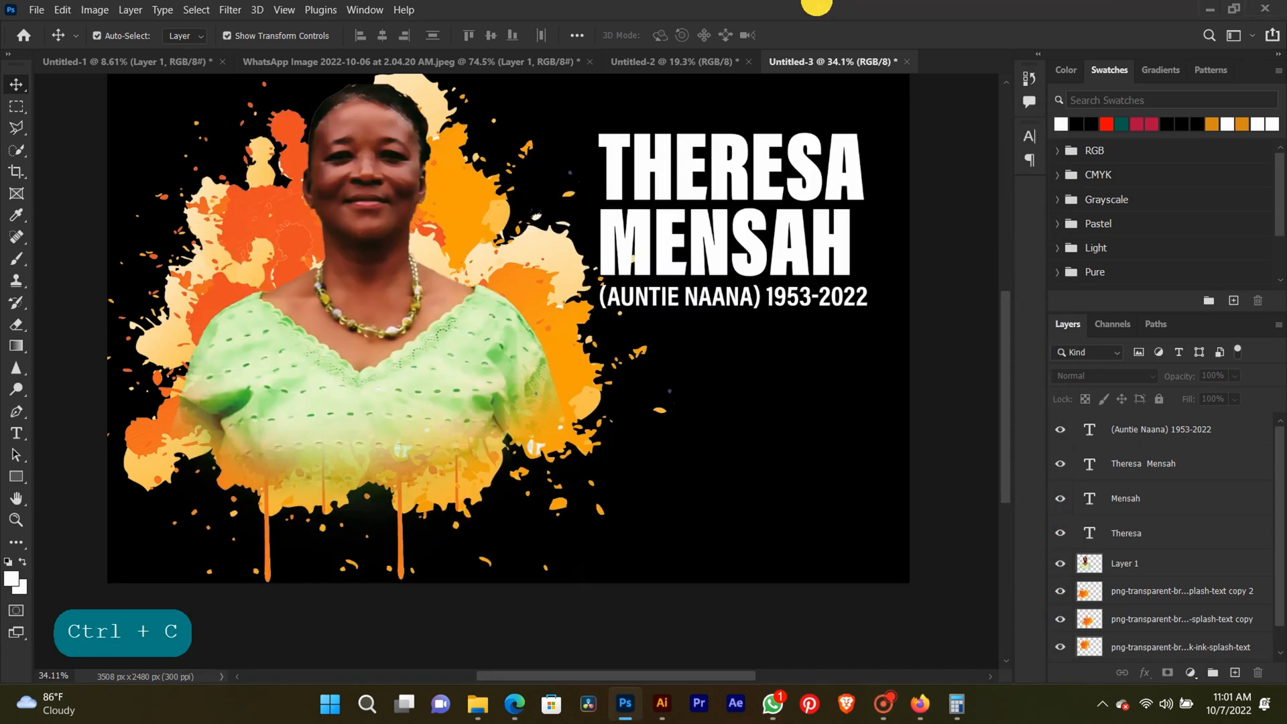
Create a paragraph text box below the nickname line and paste the copied funeral details into it.
click(15, 436)
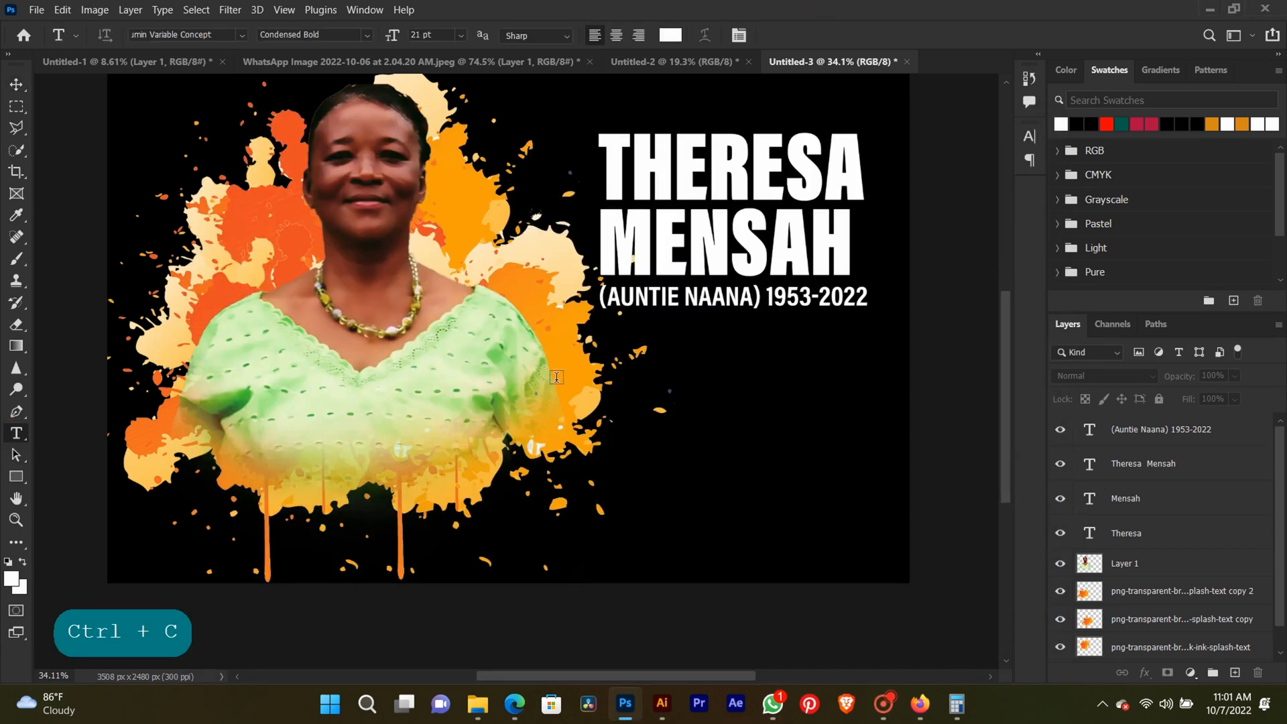
drag(612, 330, 863, 517)
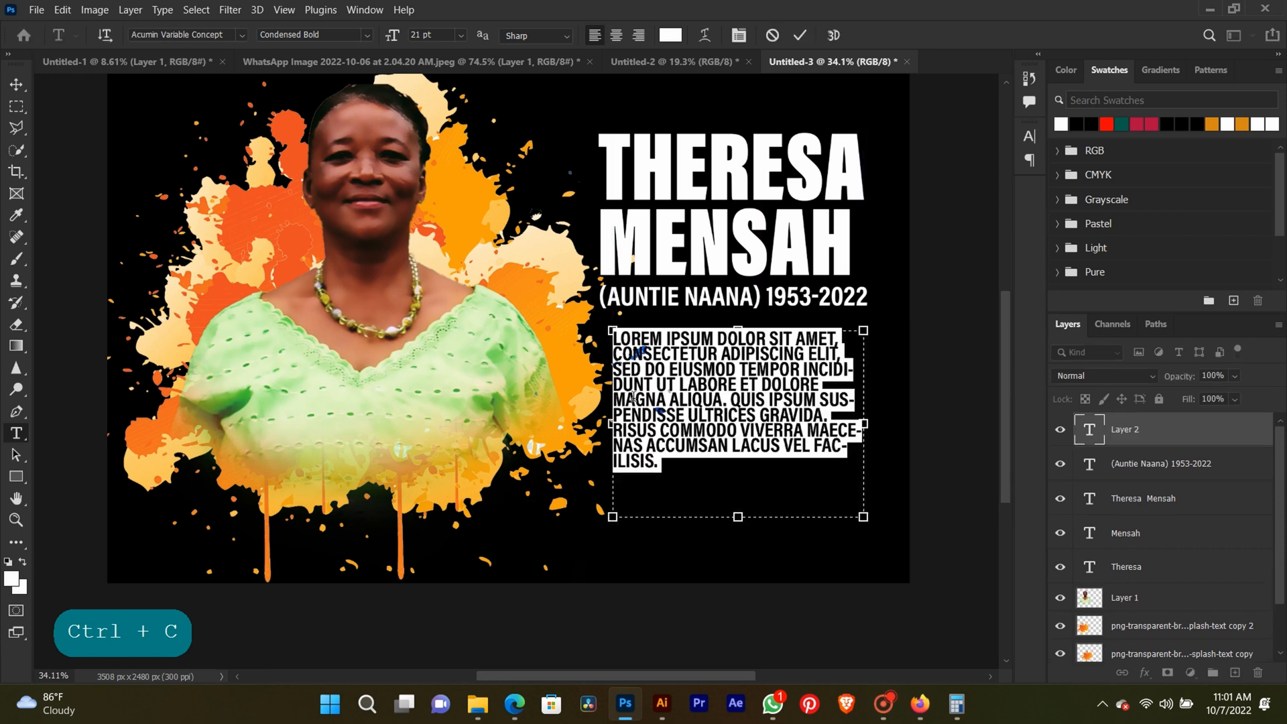
key(ctrl+v)
Turn off All Caps for the funeral details and put the Saturday date on its own line.
key(ctrl+a)
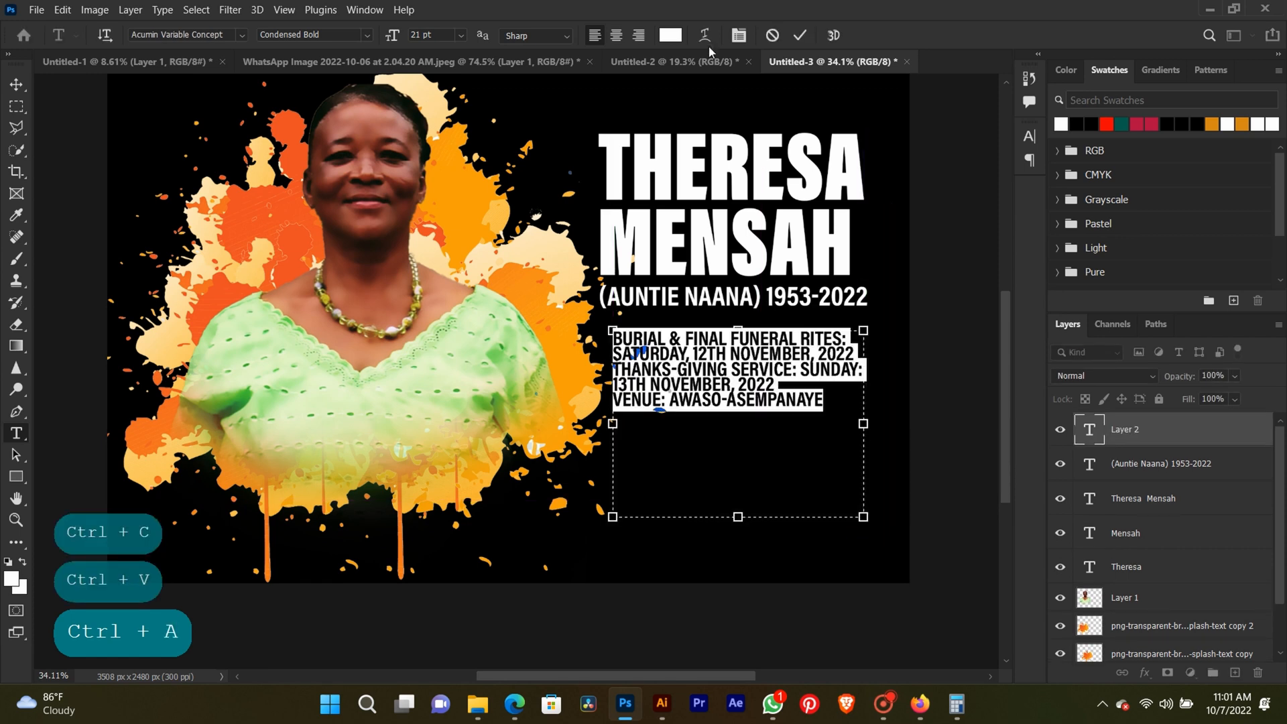
click(738, 35)
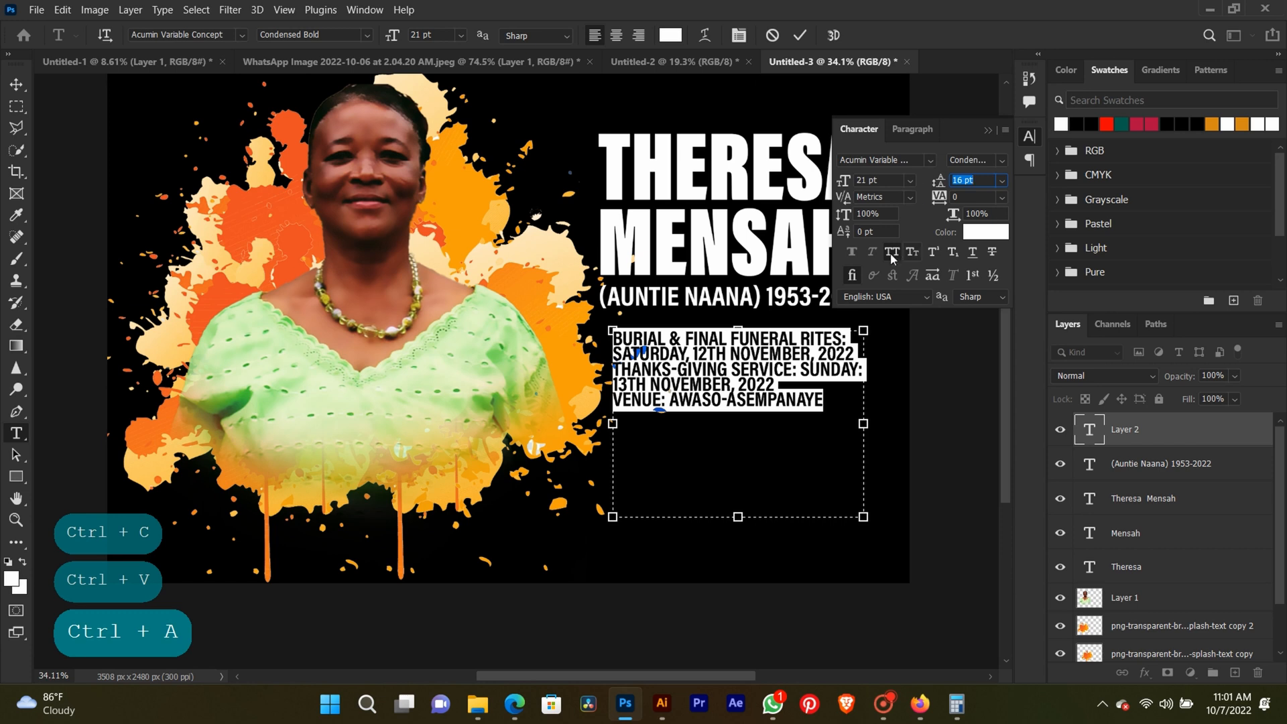
click(891, 253)
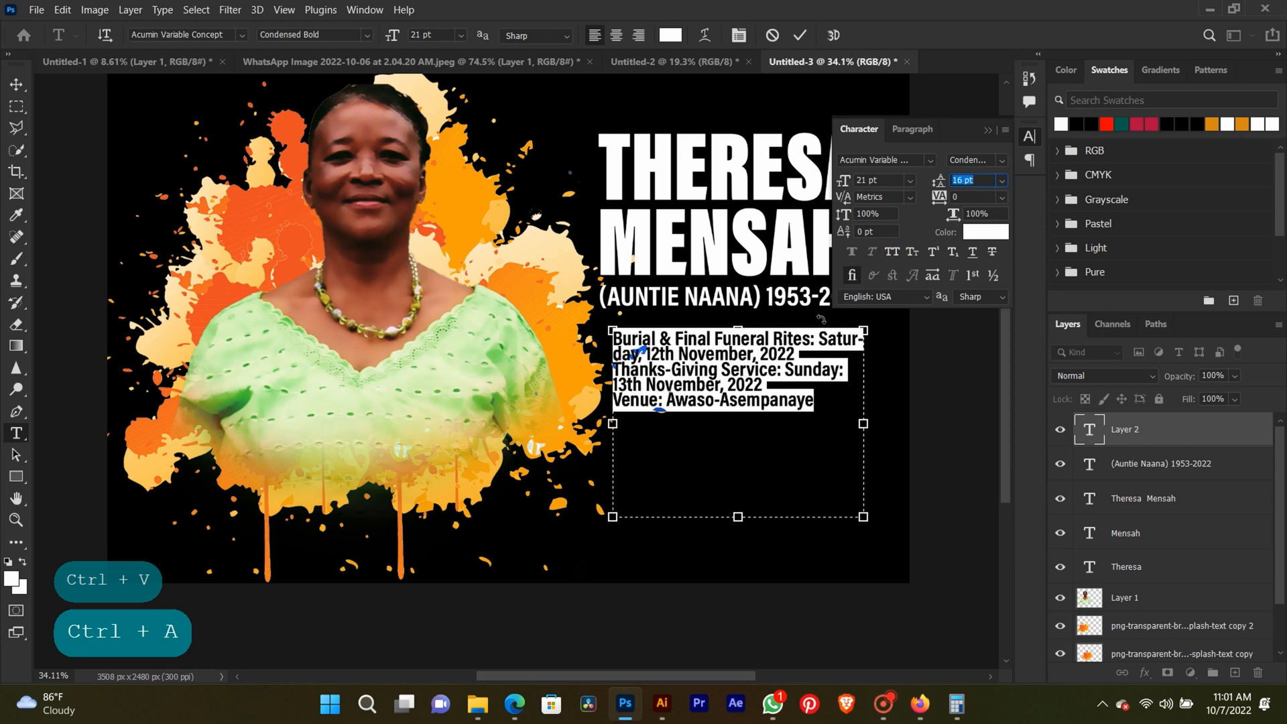
click(822, 338)
key(Return)
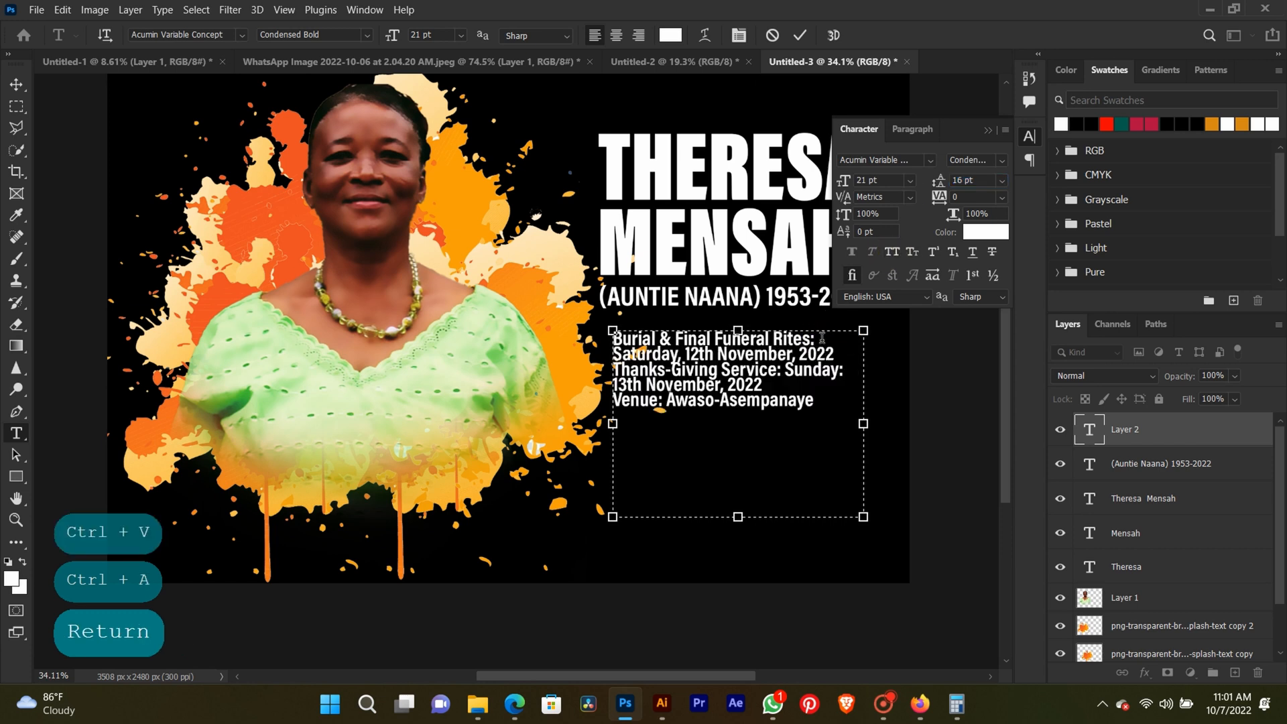
Set the funeral details' leading to 21 pt and widen their text box toward the canvas's right edge.
key(ctrl+a)
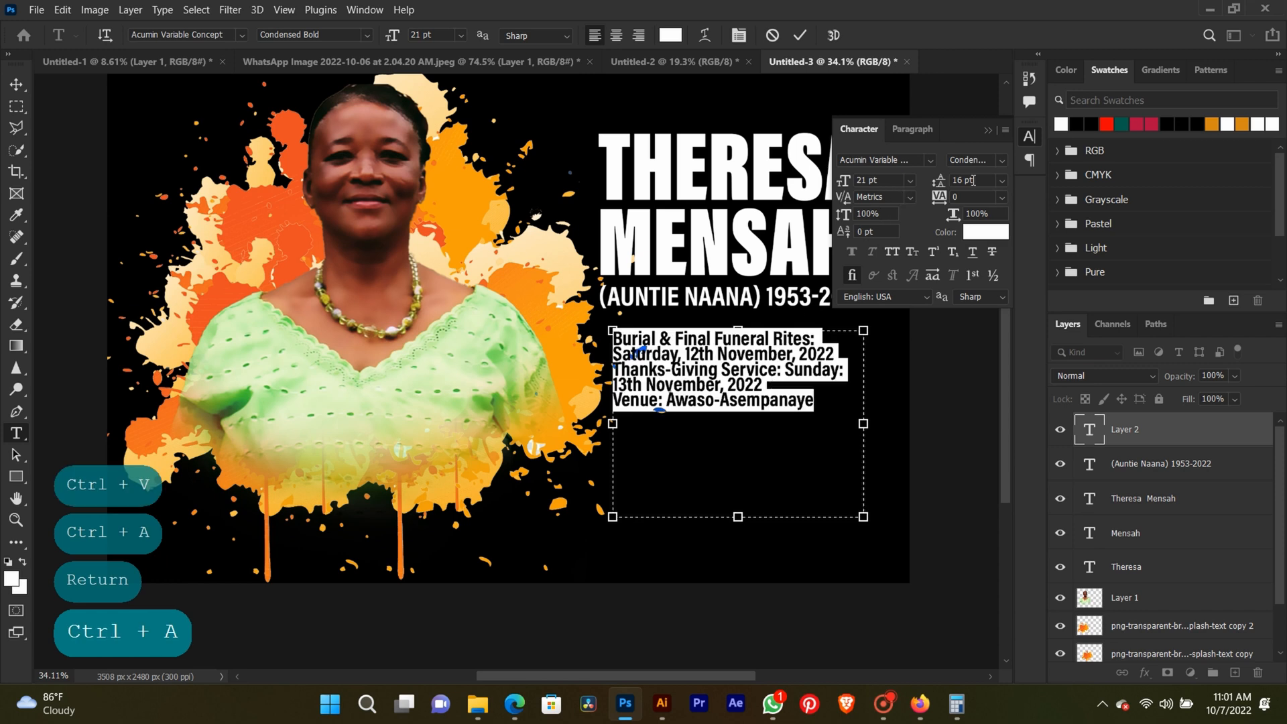
click(974, 180)
key(Up)
key(Up)
key(Up)
key(Up)
key(Up)
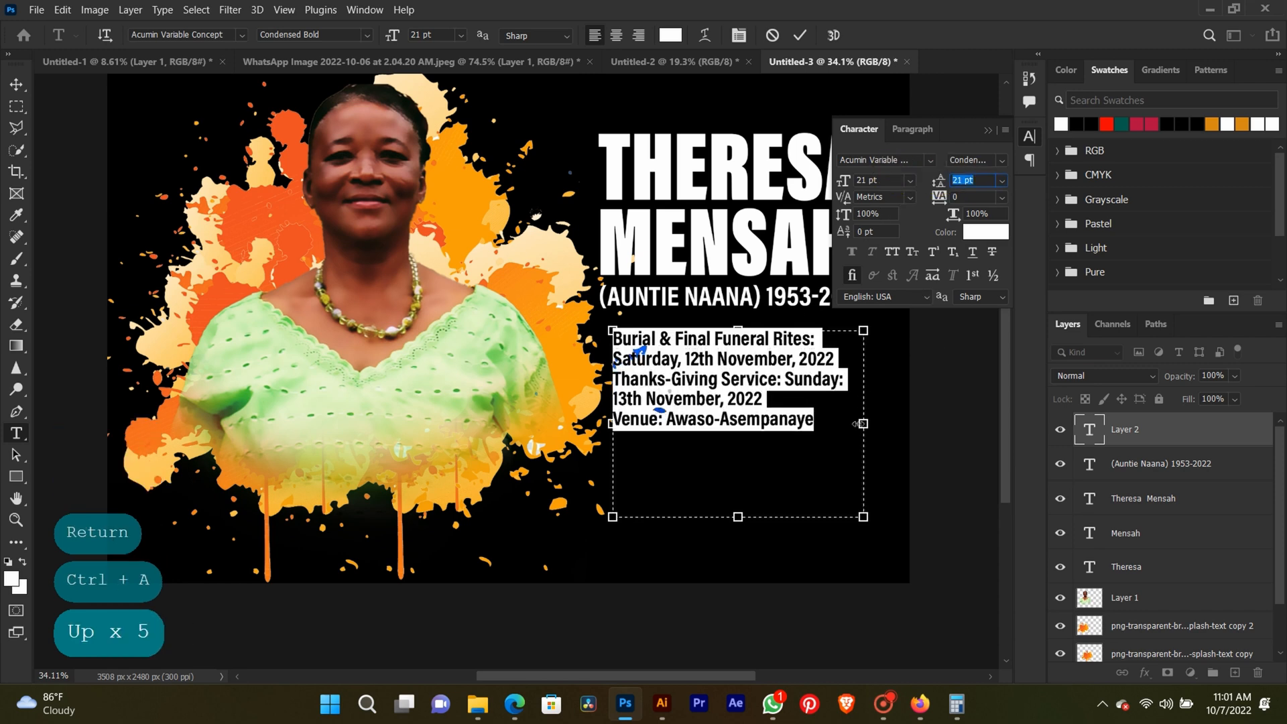
drag(863, 424, 899, 417)
click(987, 135)
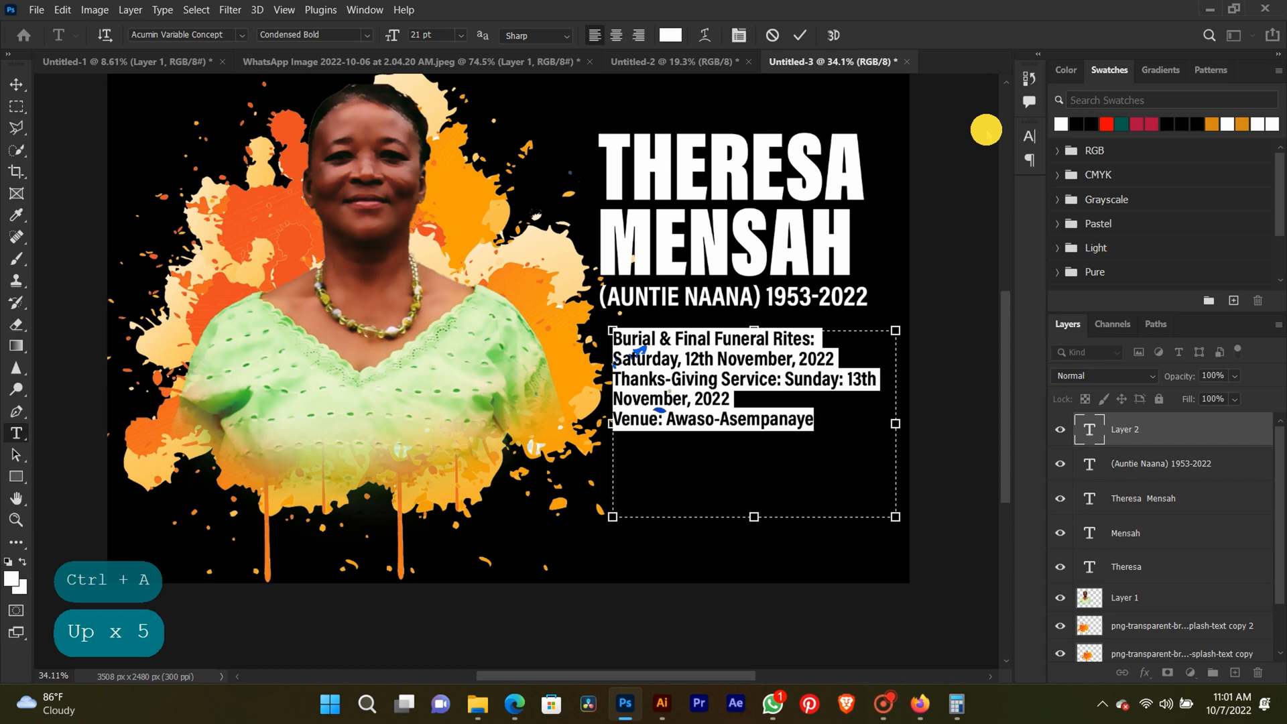
click(800, 35)
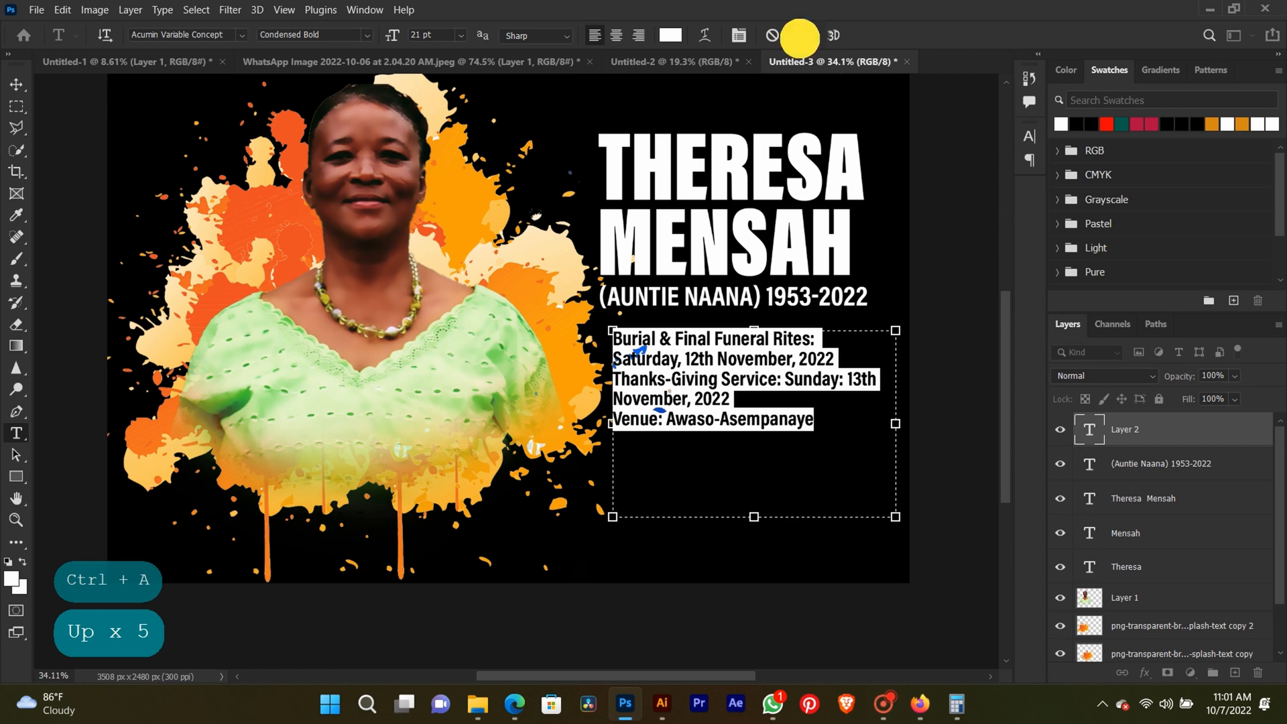
Shift the orange ink splatter copy behind the portrait slightly down and left, away from the text.
click(17, 85)
drag(543, 321, 519, 352)
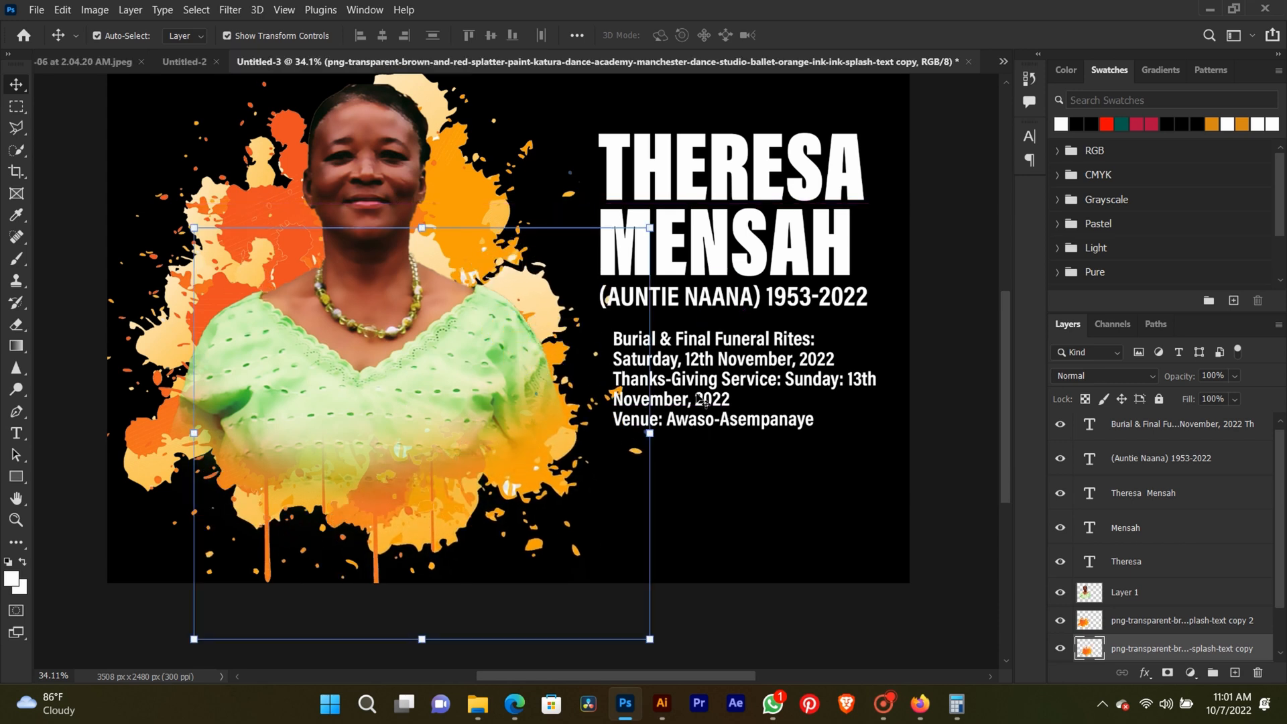
Move the funeral details block to align with the large name's left edge and slightly farther below the nickname line.
click(701, 400)
mouse_move(701, 400)
mouse_down()
mouse_move(674, 395)
mouse_move(681, 404)
mouse_up()
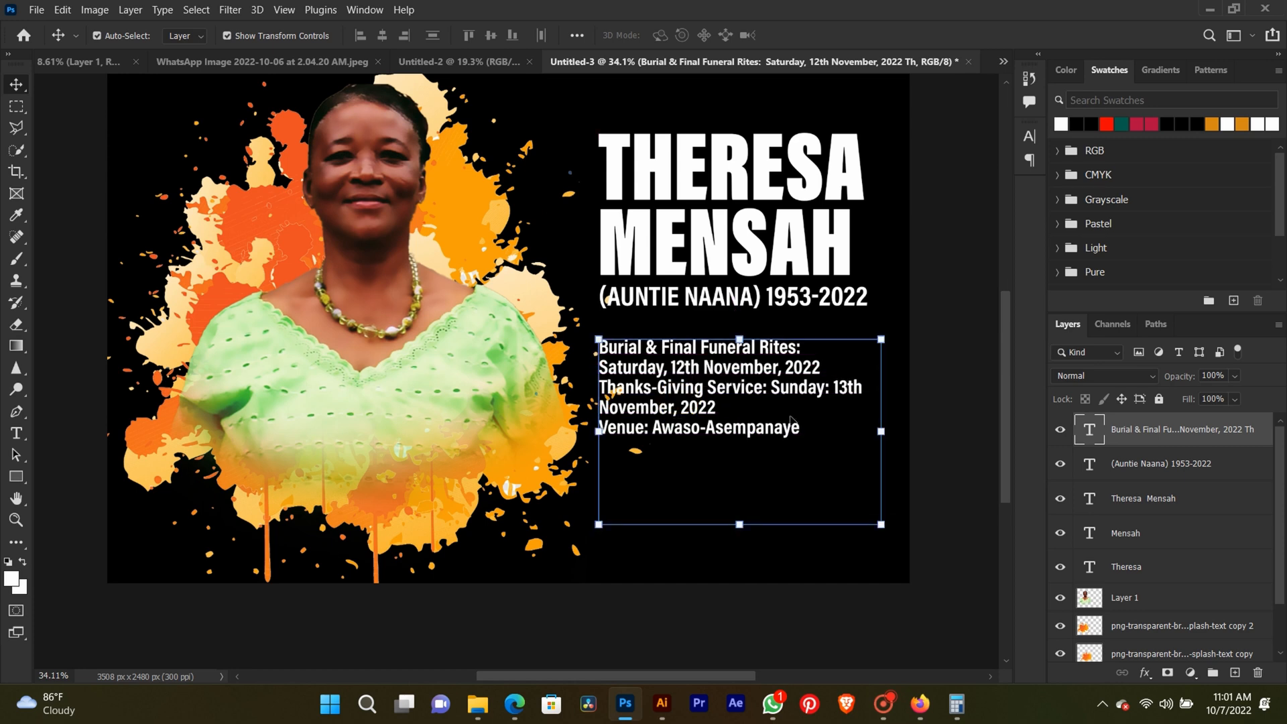
click(933, 424)
Increase the leading of the funeral details text to 22 pt.
scroll(802, 404, up, 3)
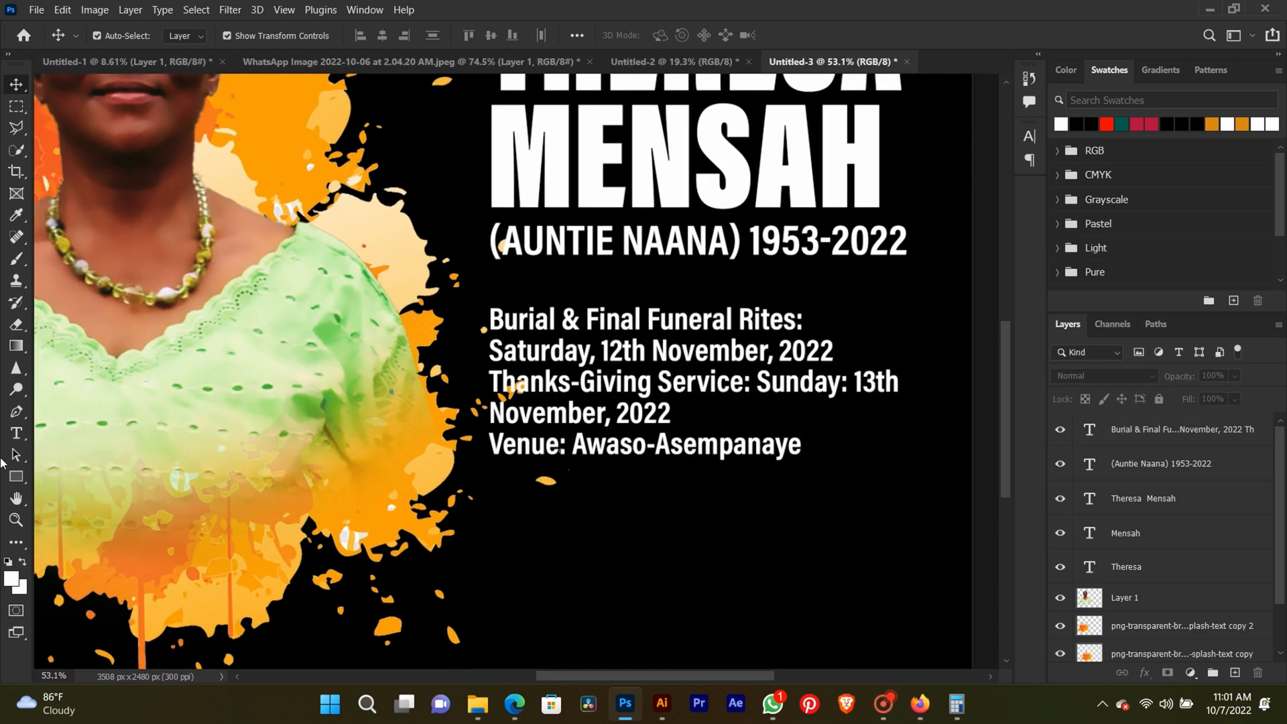
click(16, 433)
click(551, 355)
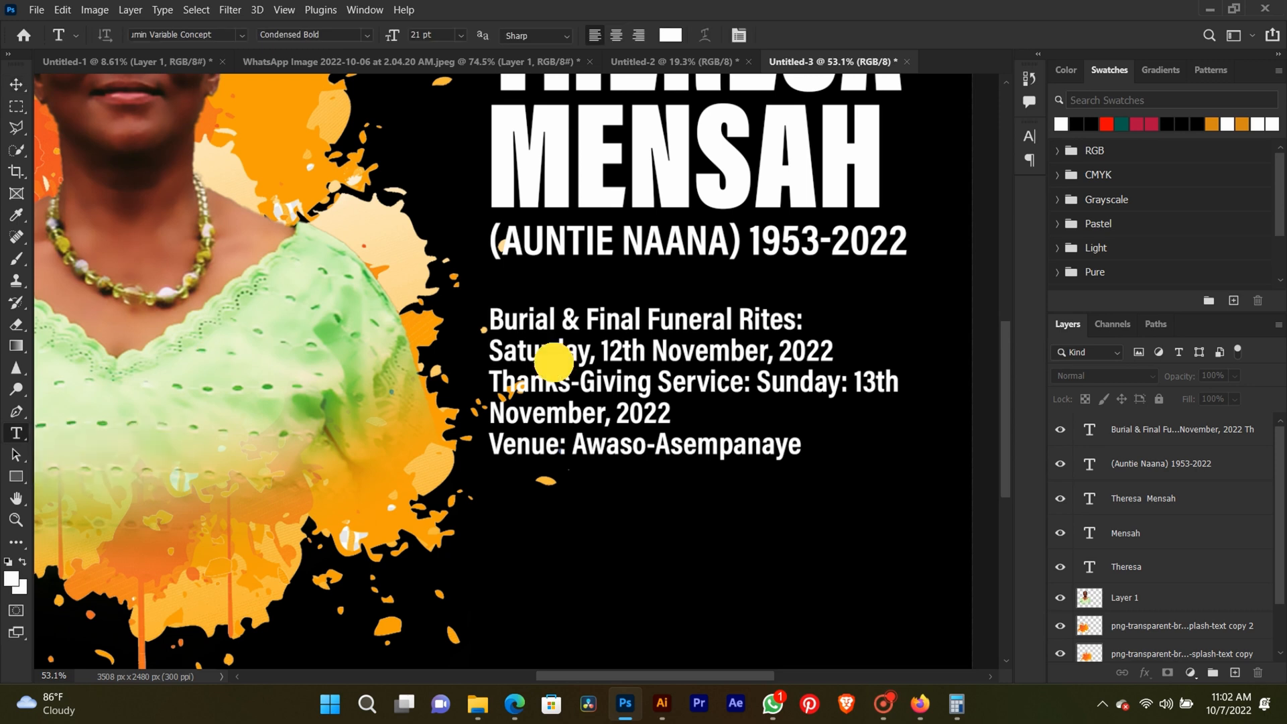
key(ctrl+a)
click(739, 35)
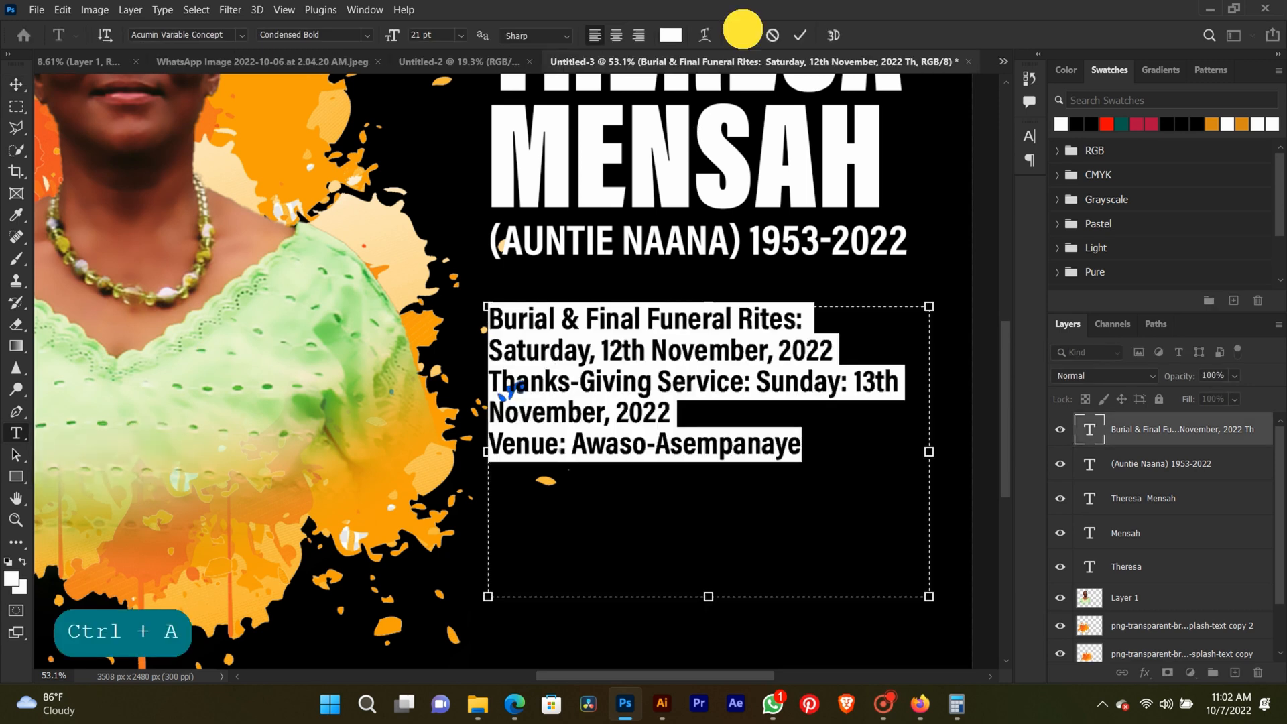
key(Up)
key(Up)
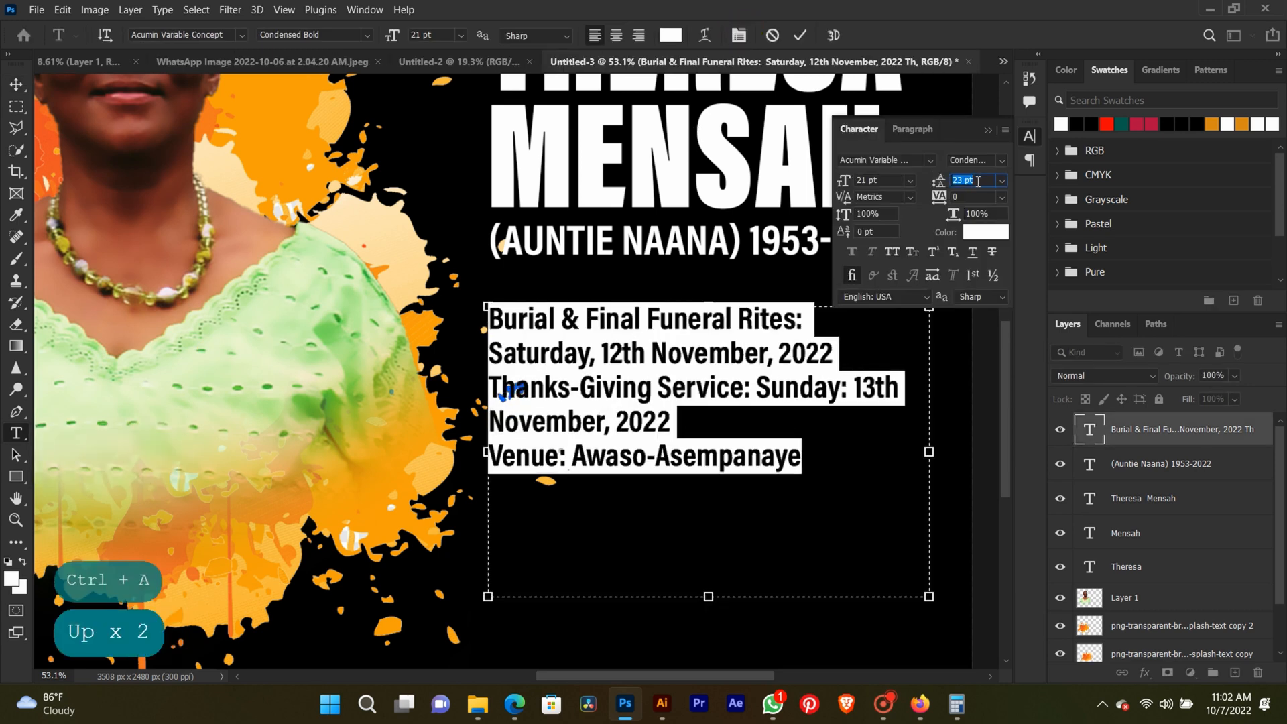
key(Down)
click(988, 130)
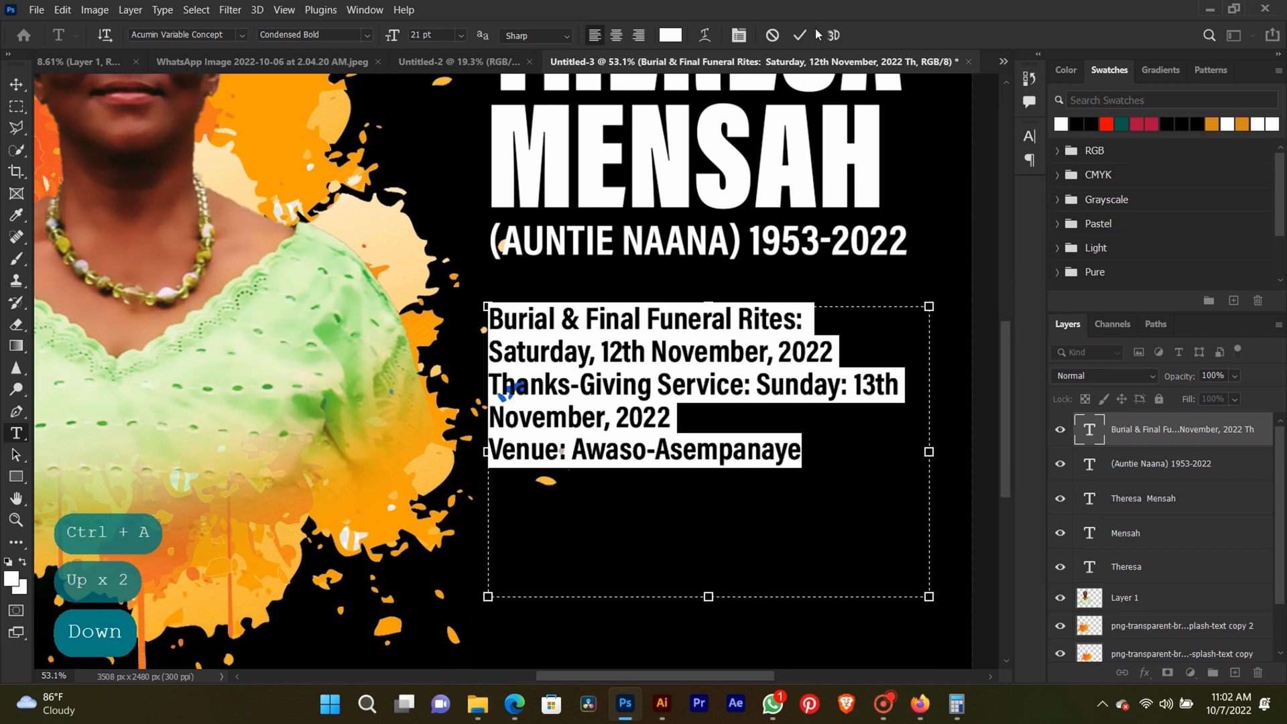
click(804, 36)
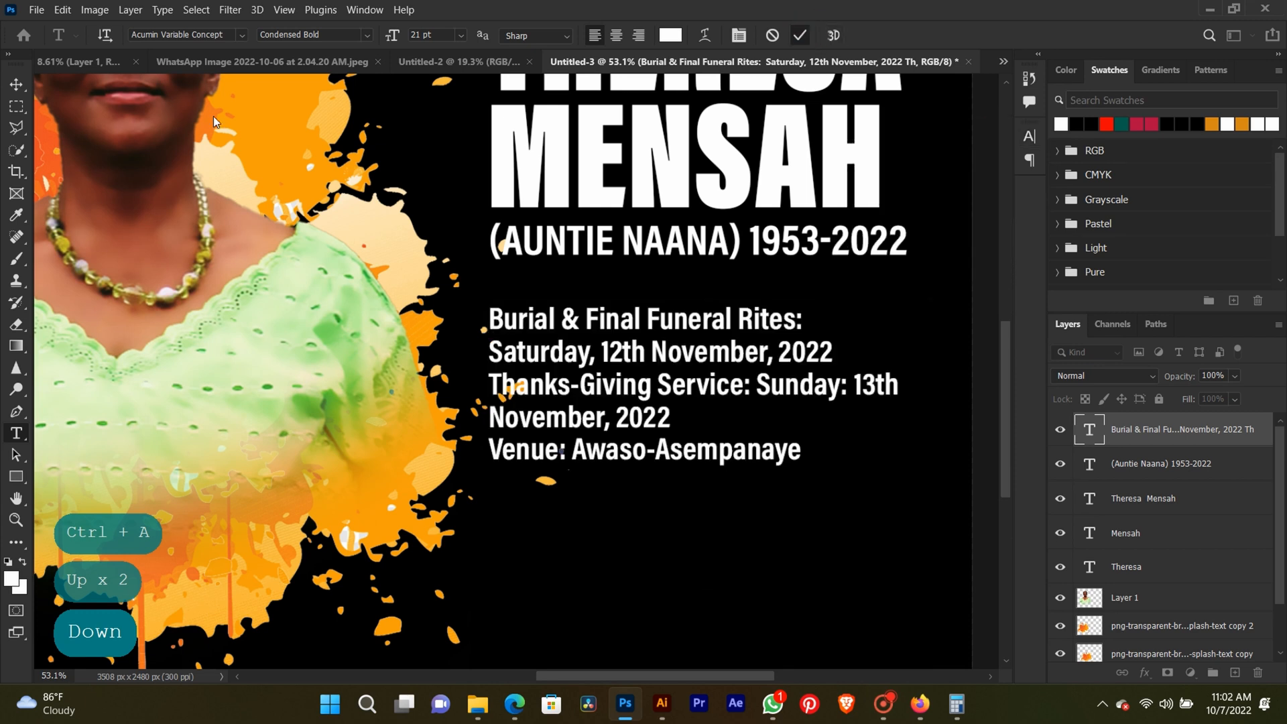
click(14, 84)
click(959, 457)
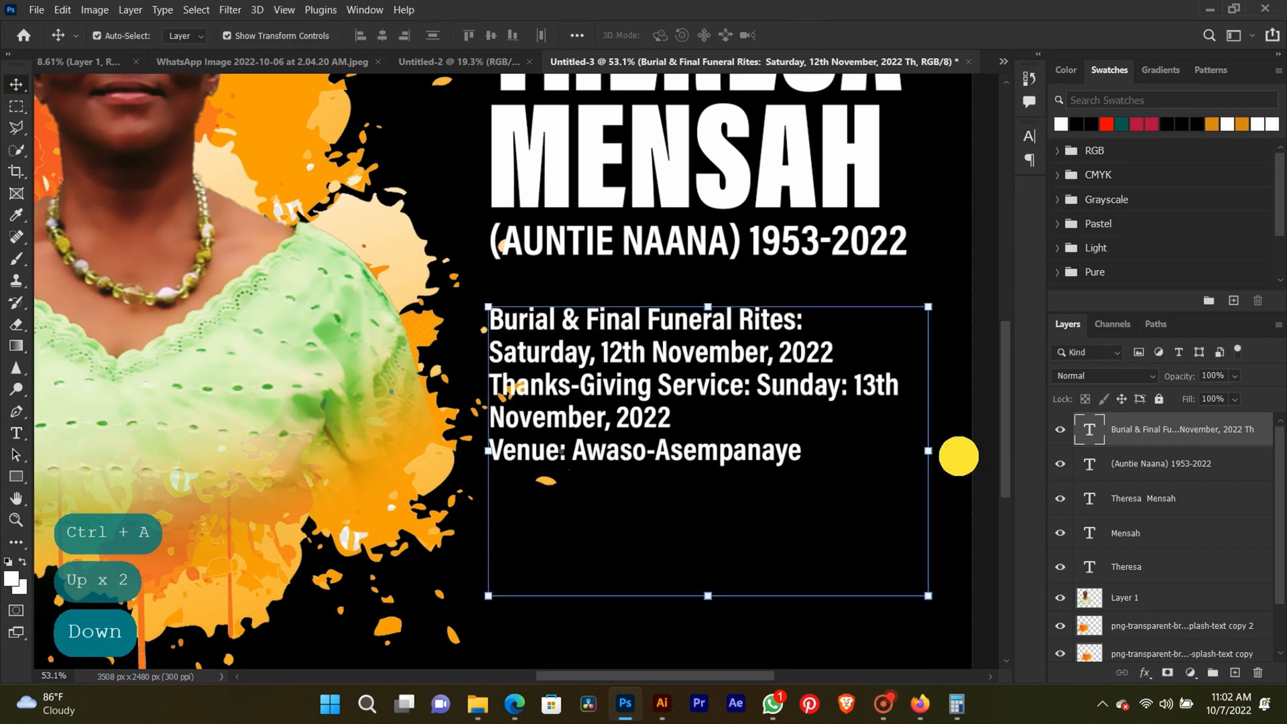
Delete the stray specks behind the funeral details text from the orange ink splatter copy, using a Polygonal Lasso selection.
right_click(437, 339)
click(446, 337)
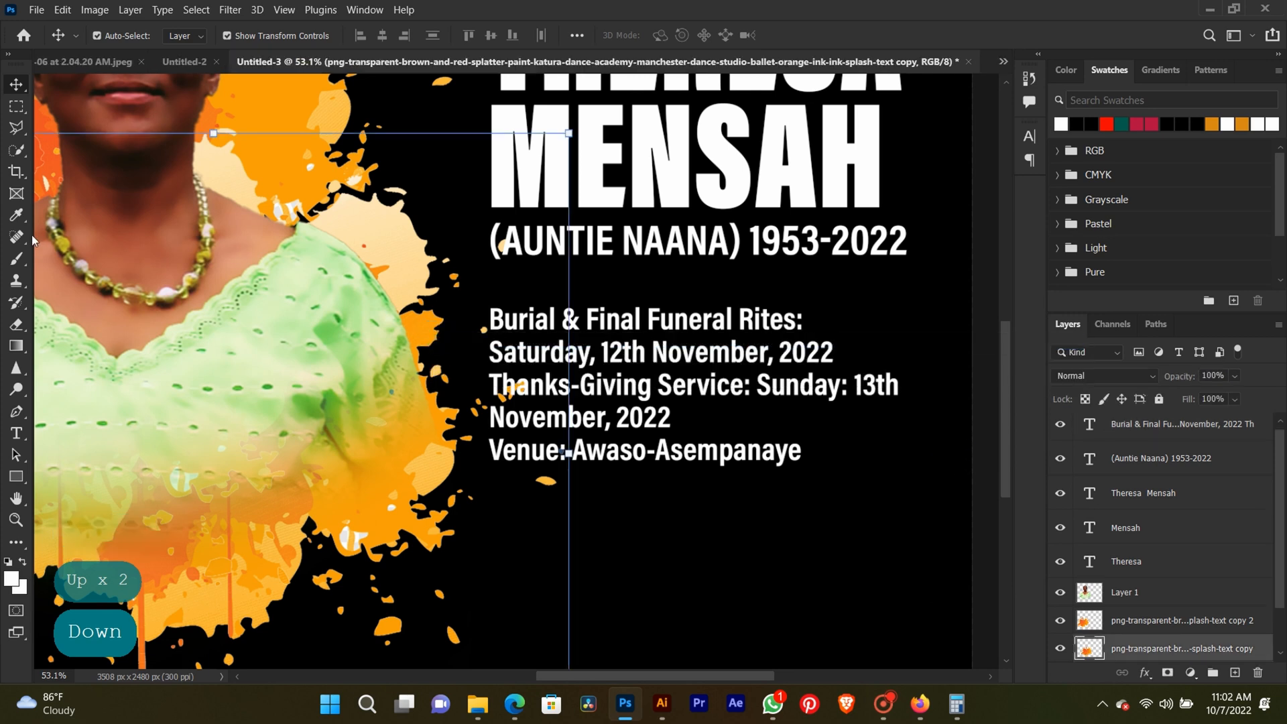
click(16, 128)
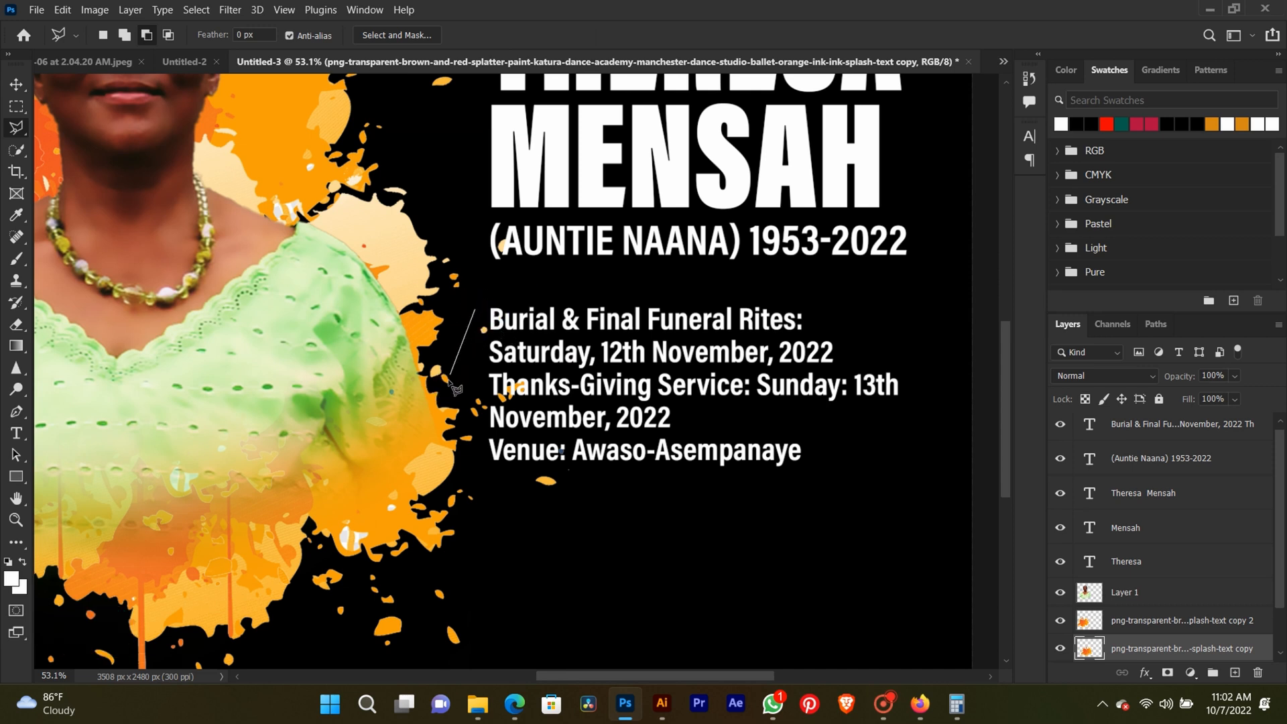
click(463, 413)
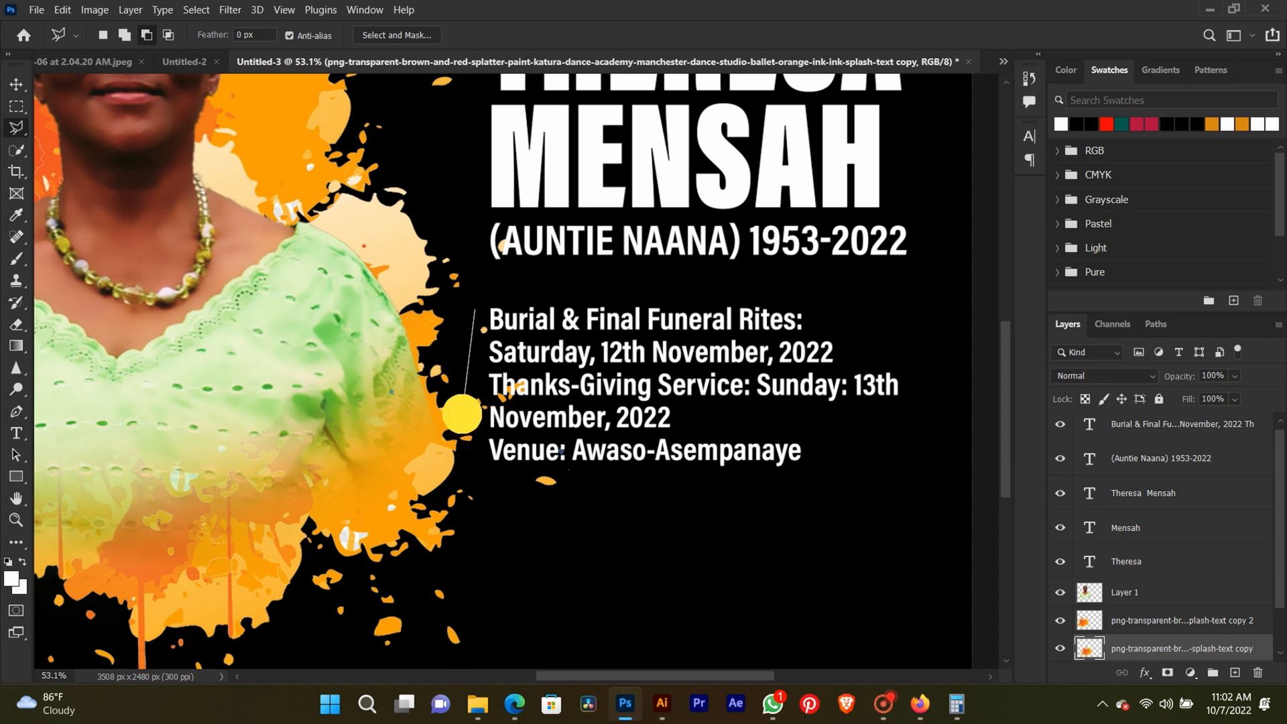
click(462, 462)
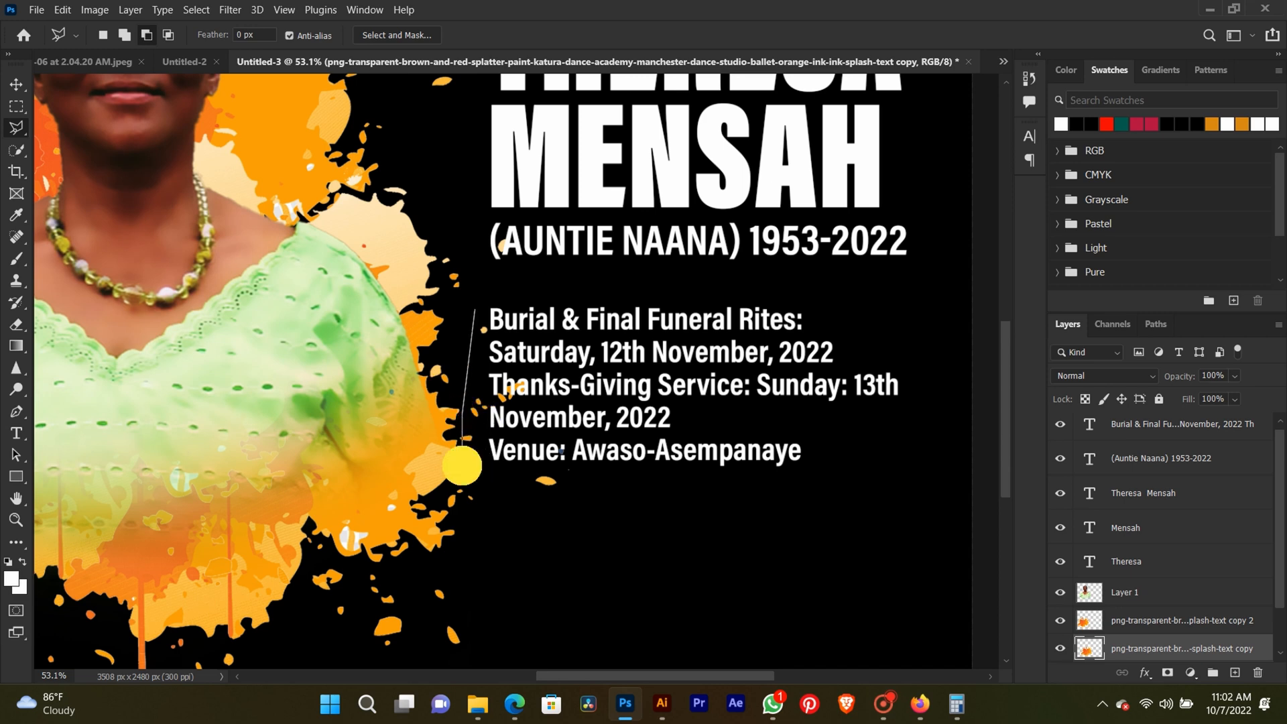
click(590, 551)
click(734, 258)
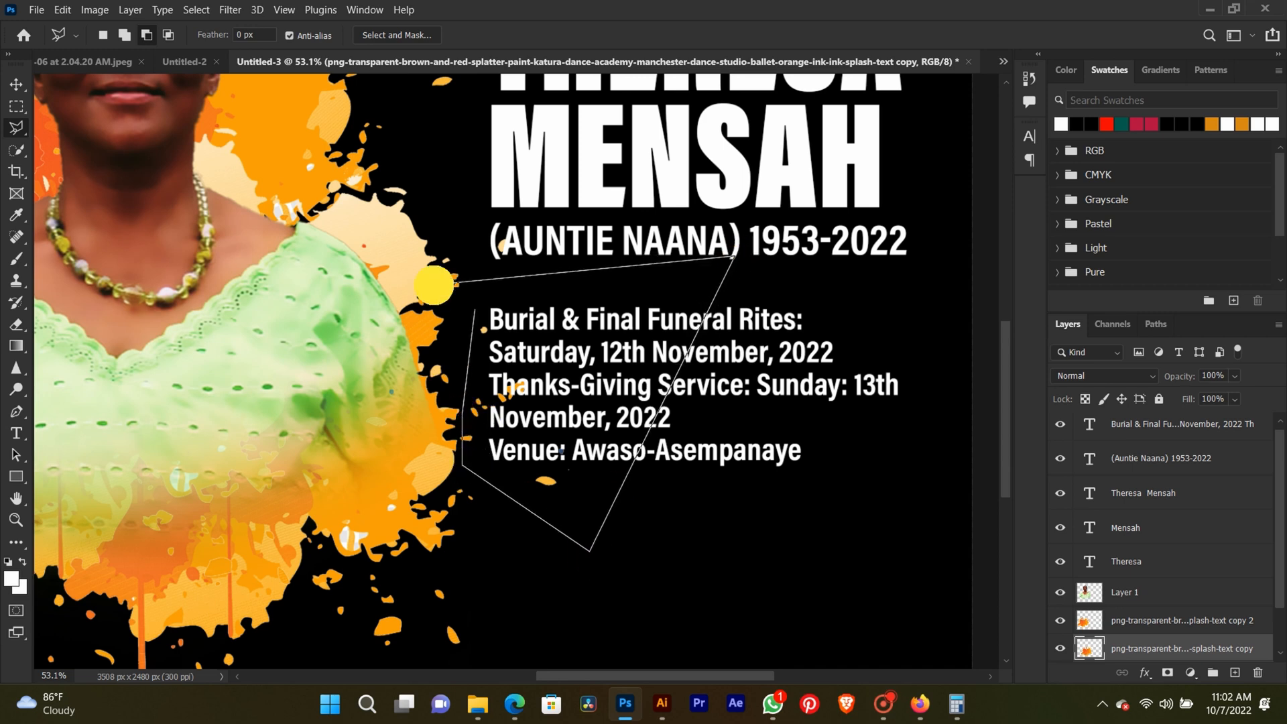
double_click(437, 289)
key(BackSpace)
key(ctrl+d)
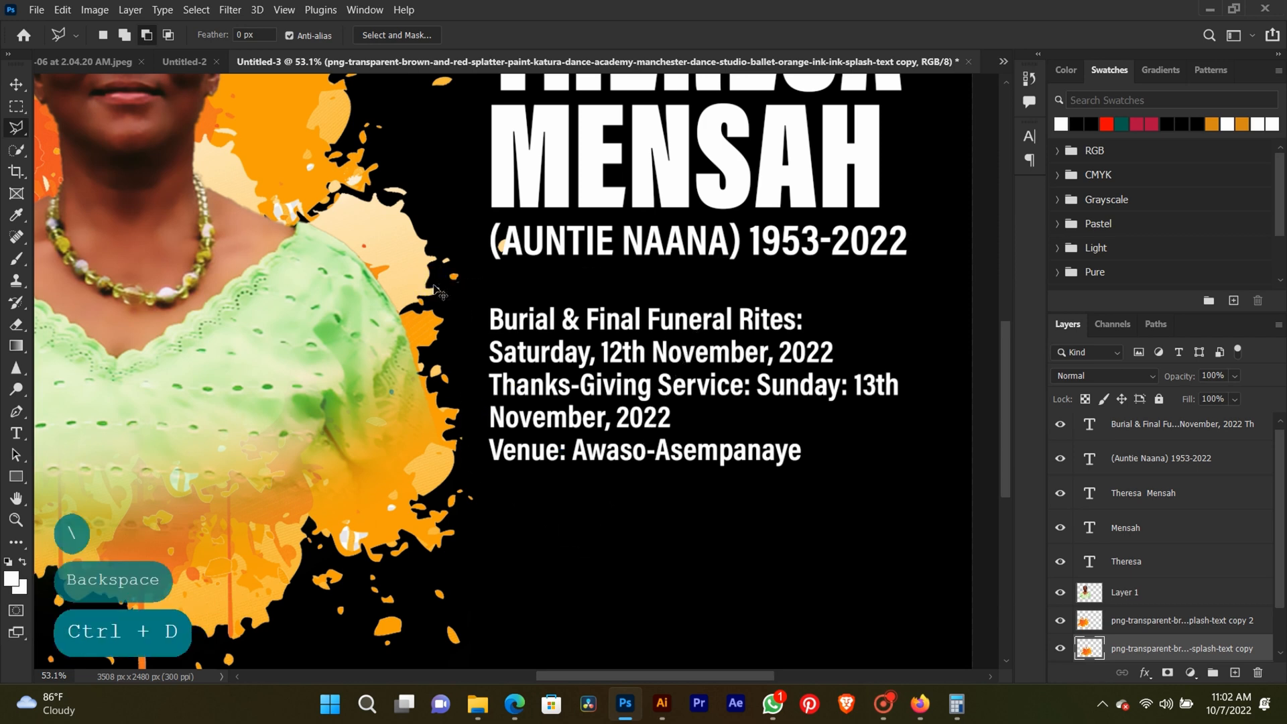
click(16, 81)
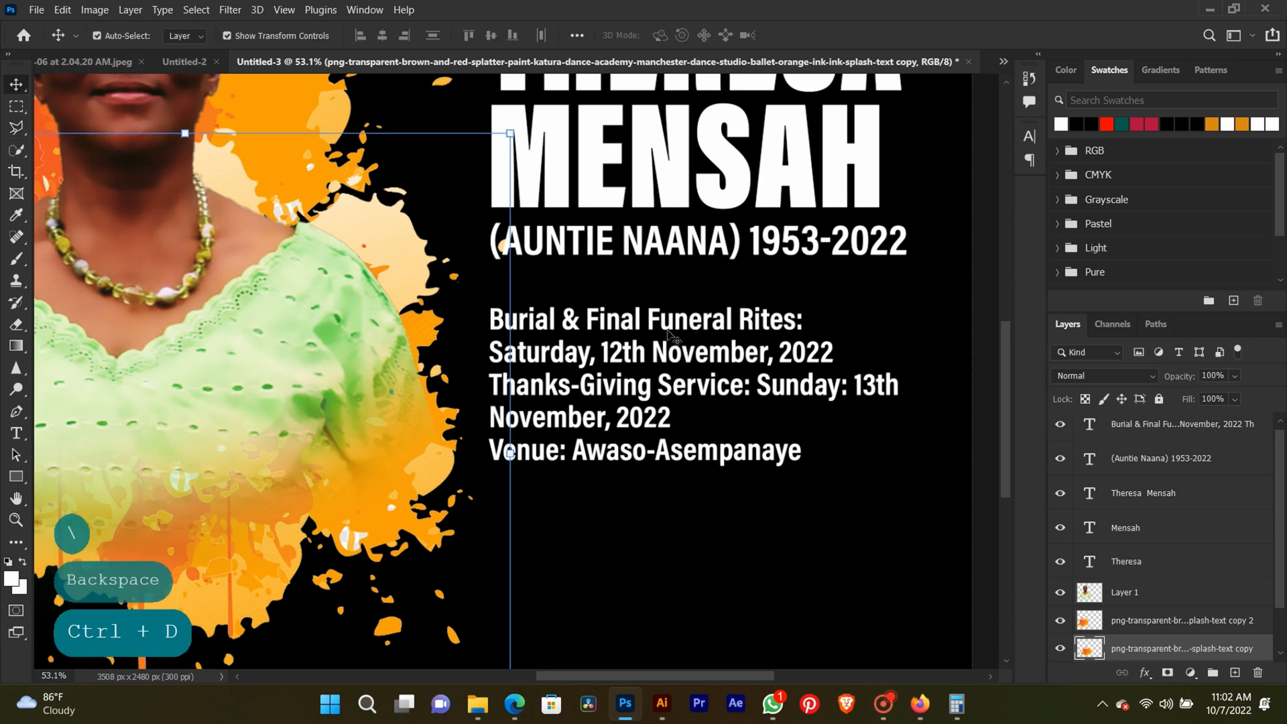
Widen the funeral details text box to the canvas's right edge.
click(675, 350)
scroll(677, 360, down, 2)
scroll(677, 360, down, 1)
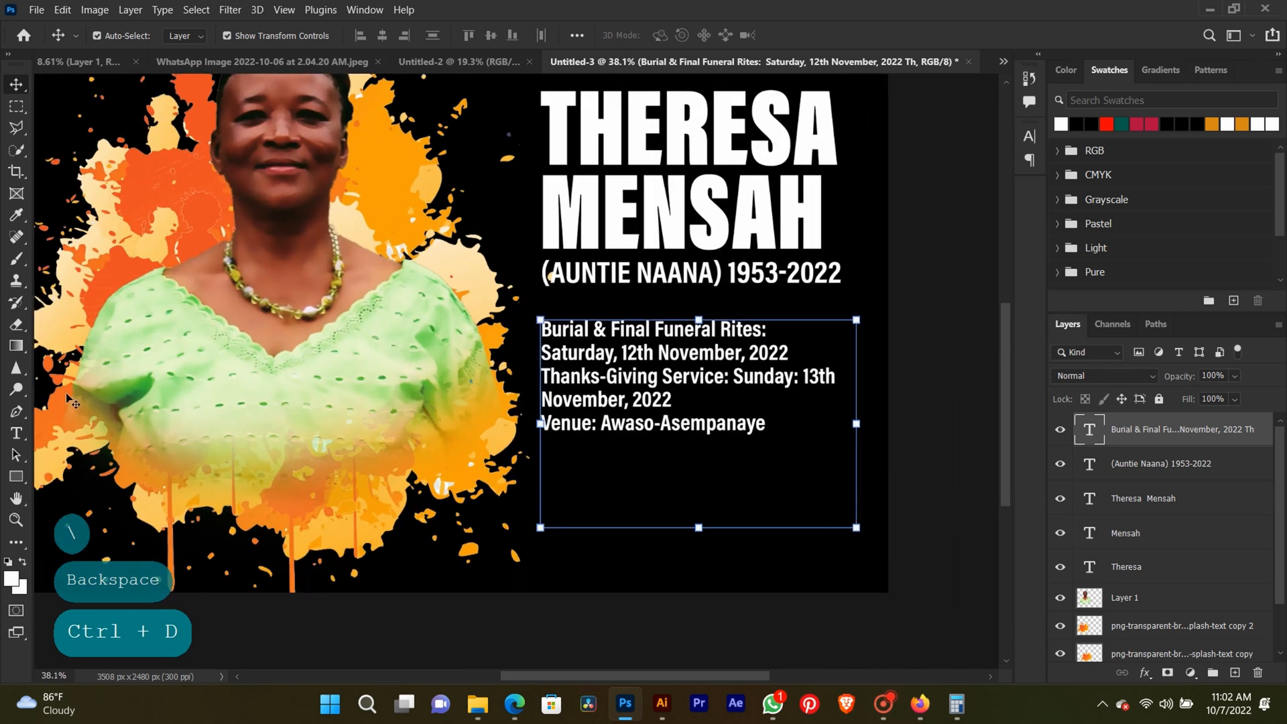
click(26, 433)
click(618, 356)
key(ctrl+a)
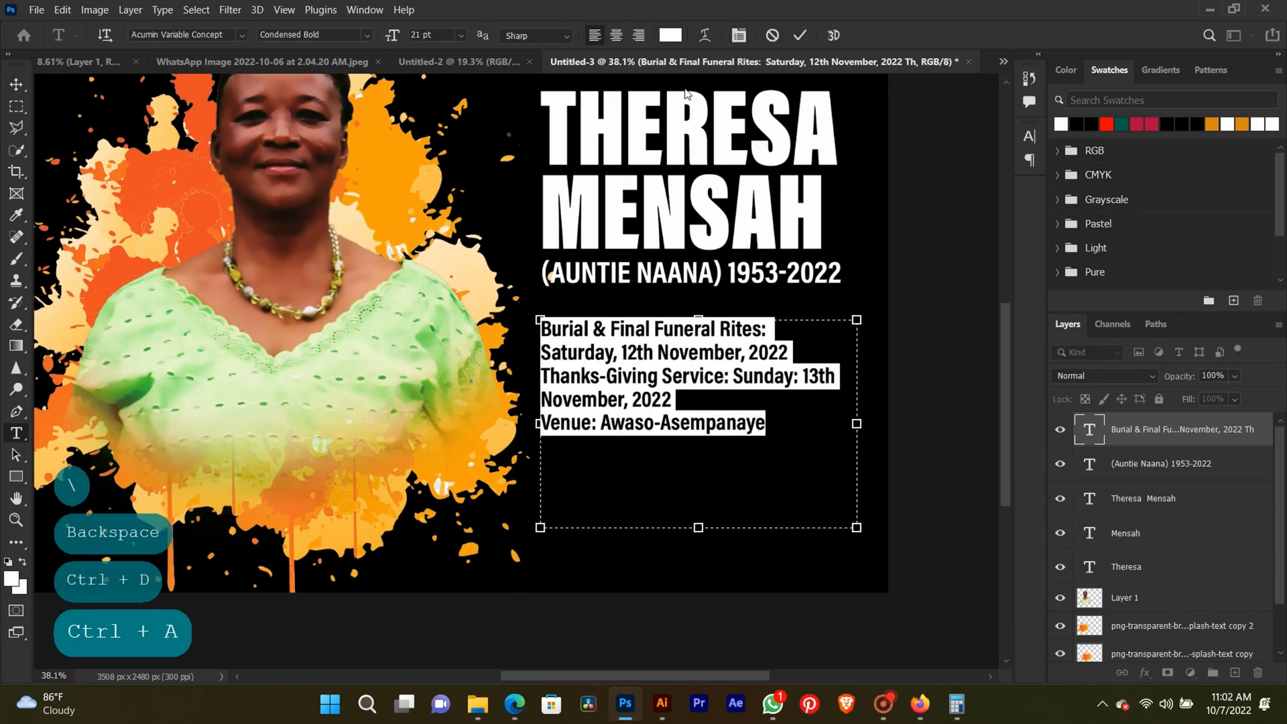
click(430, 33)
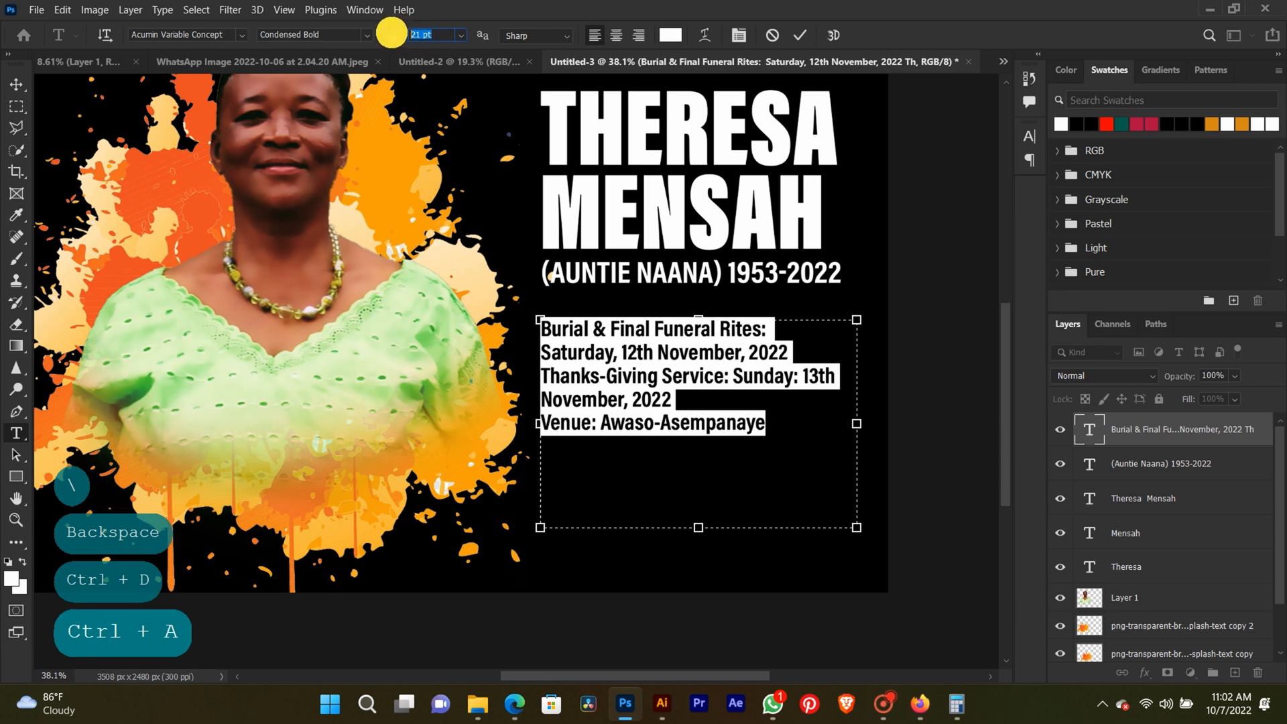
drag(857, 423, 892, 423)
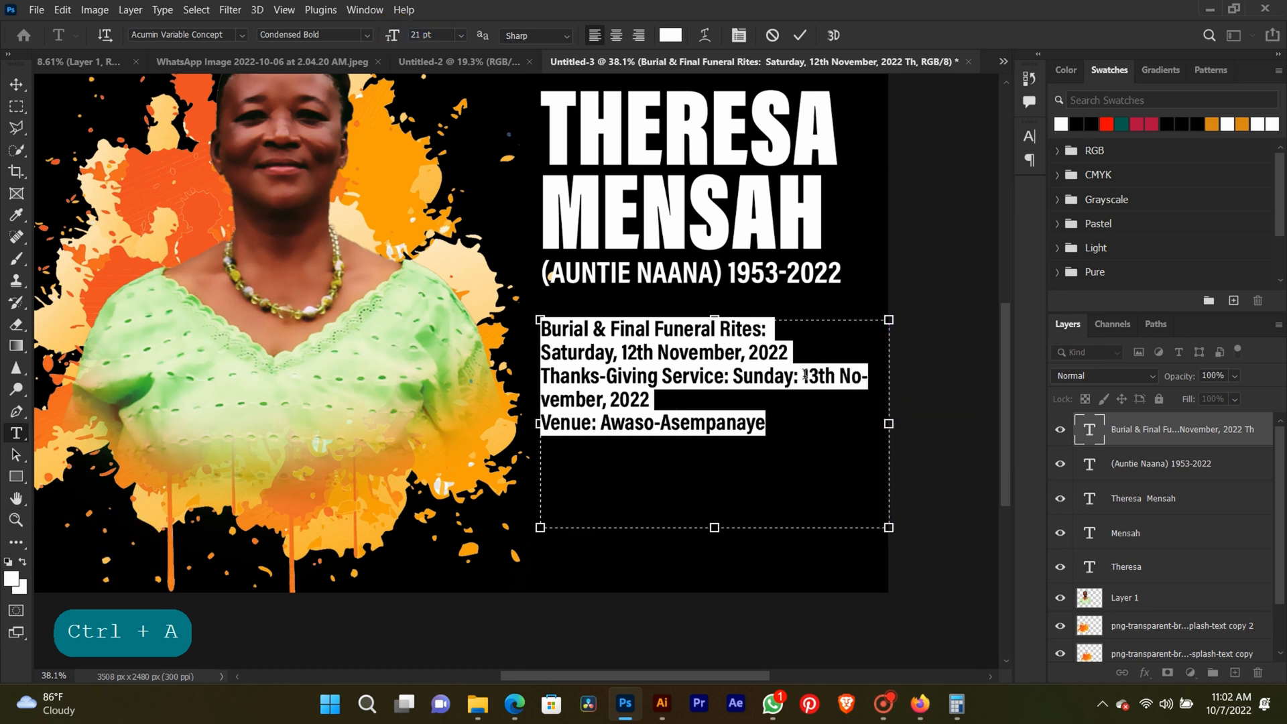
Put the thanksgiving date on its own line and remove its colon so it reads "Sunday 13th November, 2022".
click(804, 374)
key(Return)
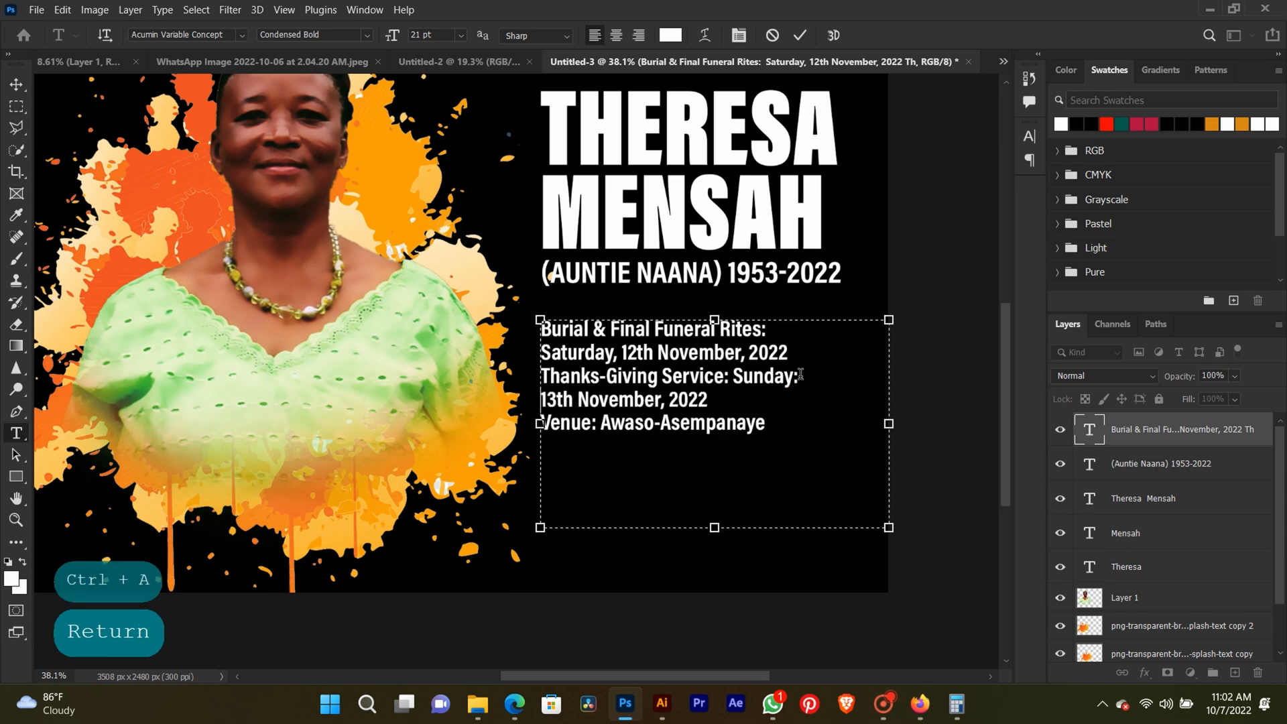
key(BackSpace)
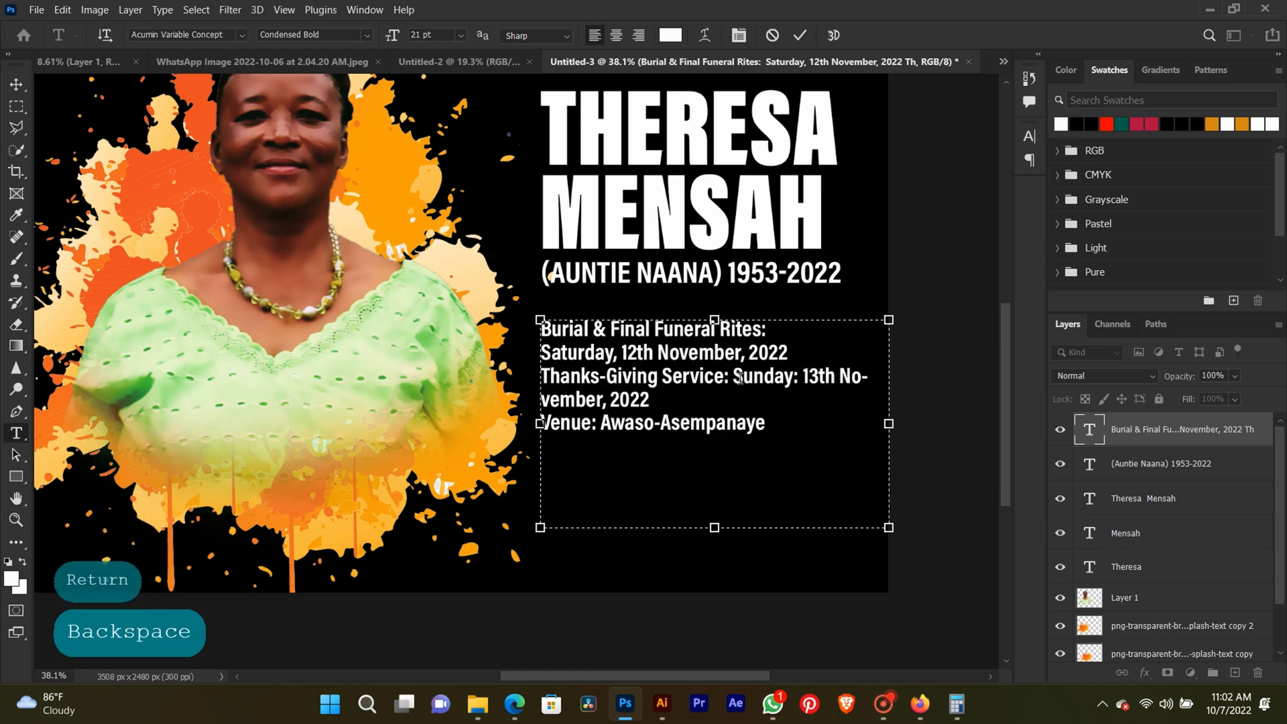
click(731, 370)
key(Return)
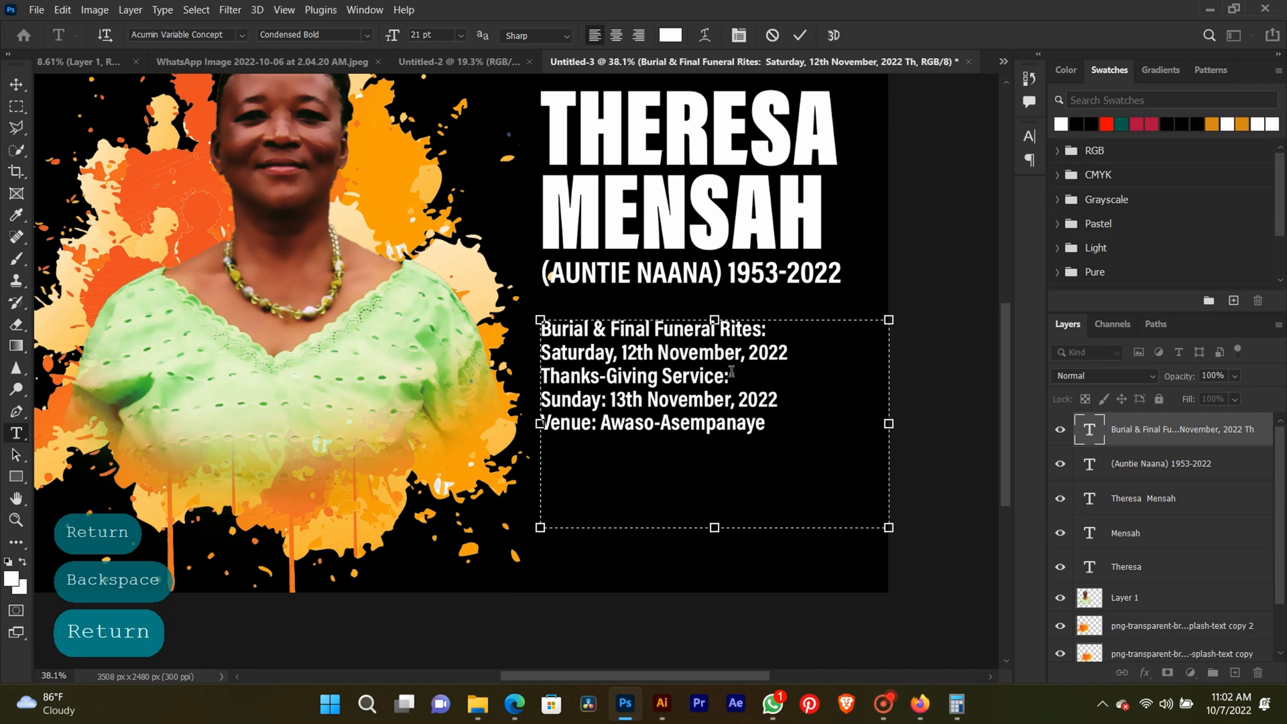
click(604, 398)
key(BackSpace)
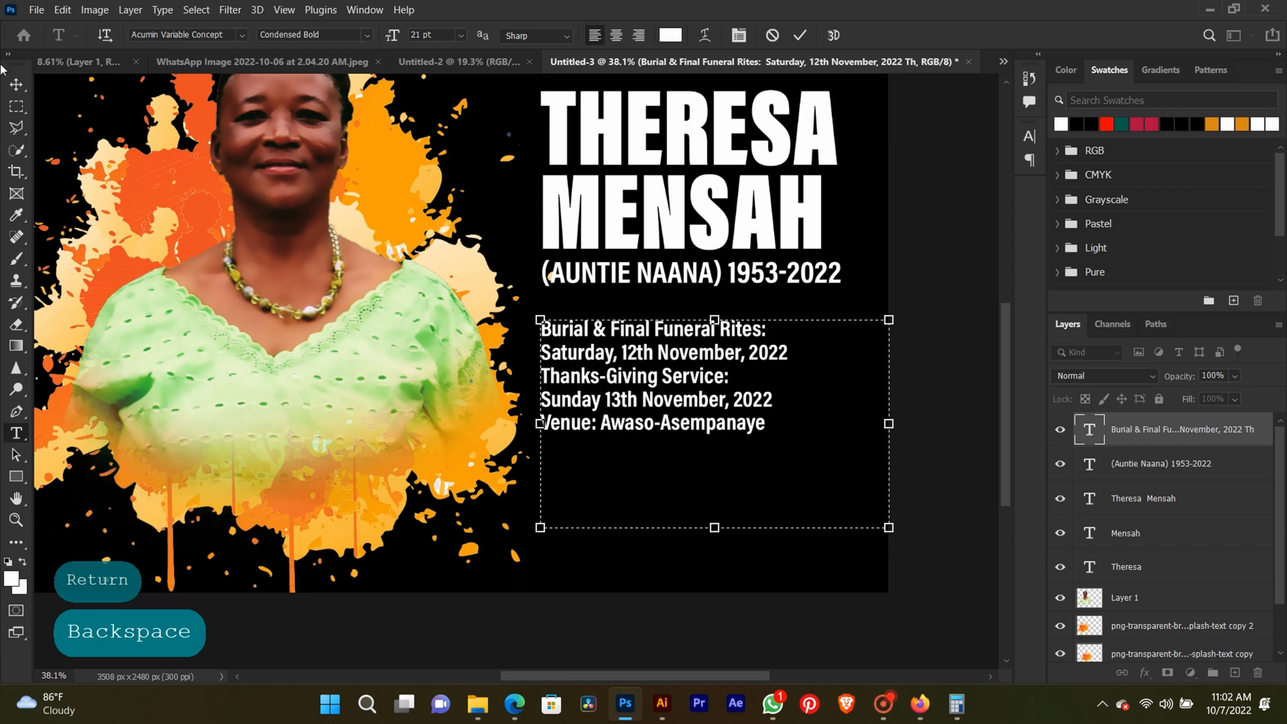
Nudge the funeral details block slightly to the right under the nickname line.
click(19, 83)
key(Right)
key(Right)
key(Right)
key(Right)
key(Right)
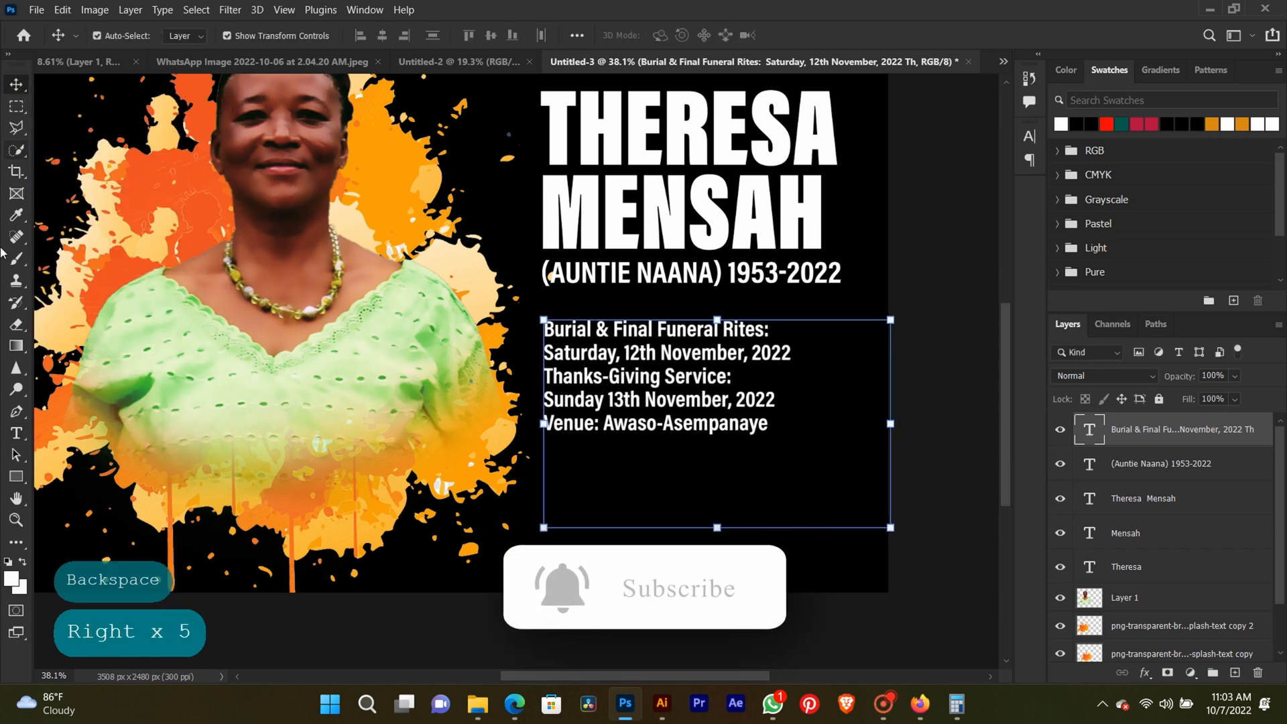
Change the font style of all the funeral details text to SemiCondensed Semibold.
click(16, 433)
click(689, 407)
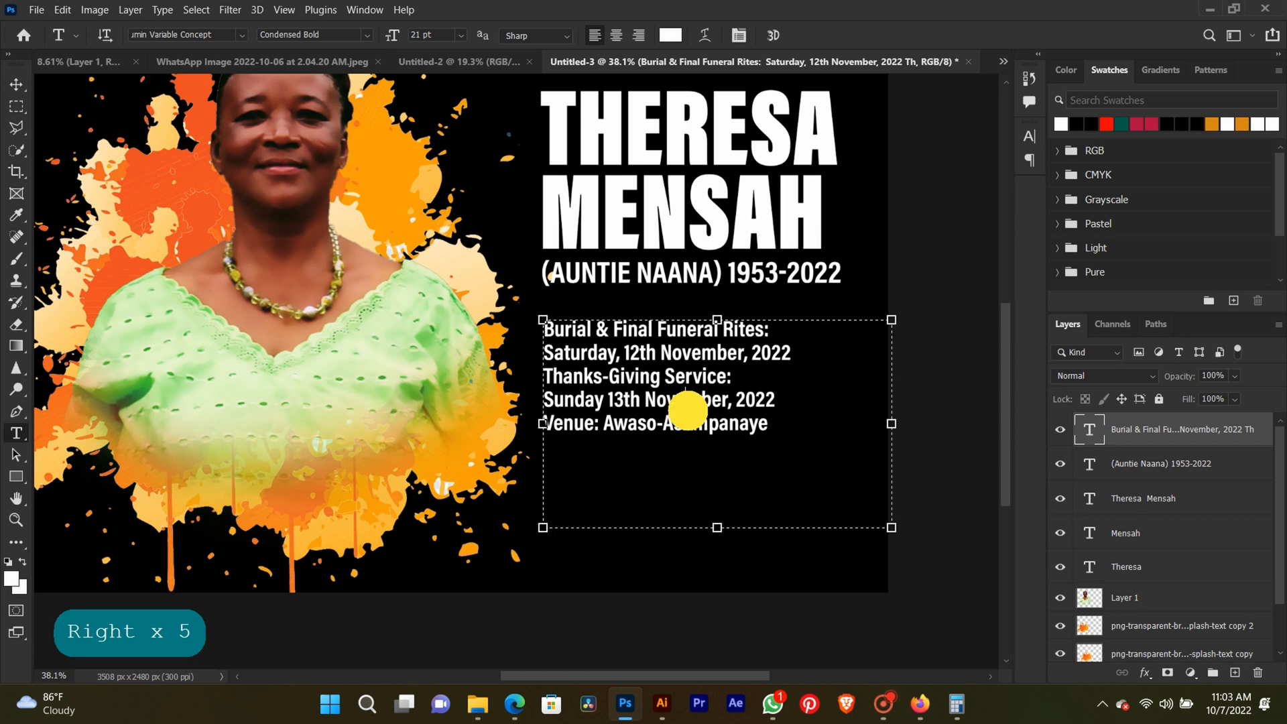
key(ctrl+a)
click(737, 35)
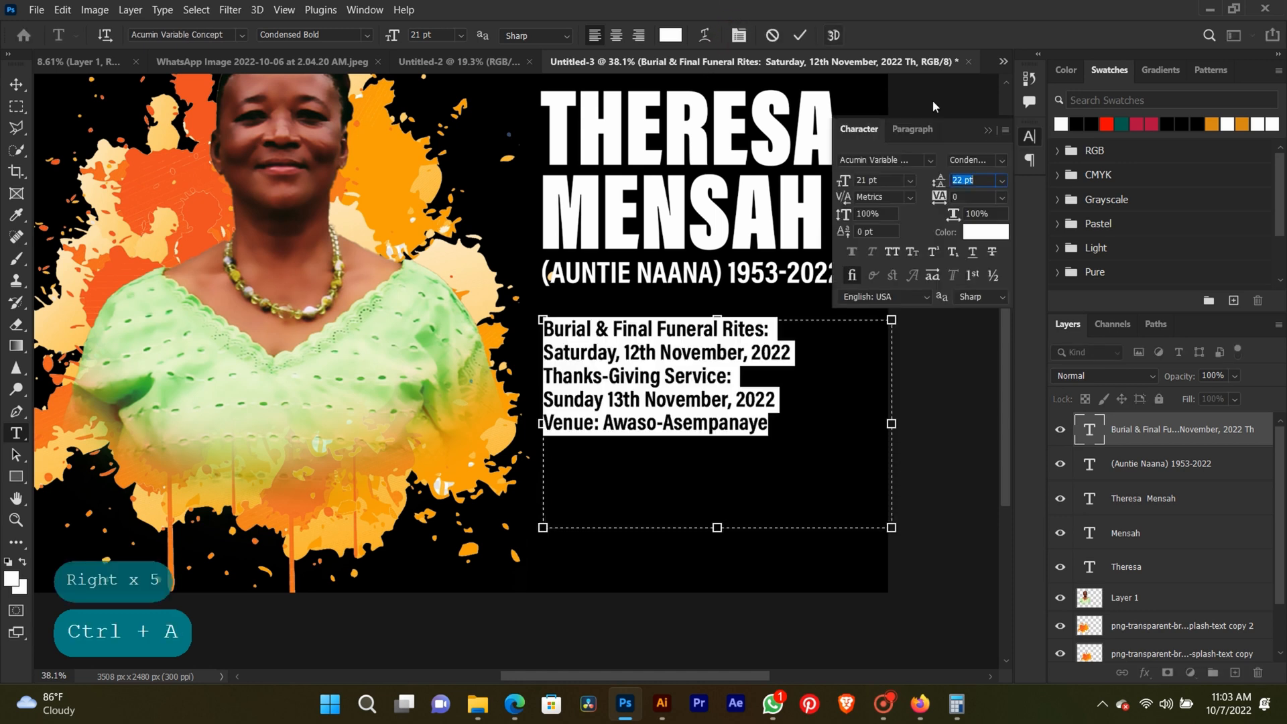
click(995, 159)
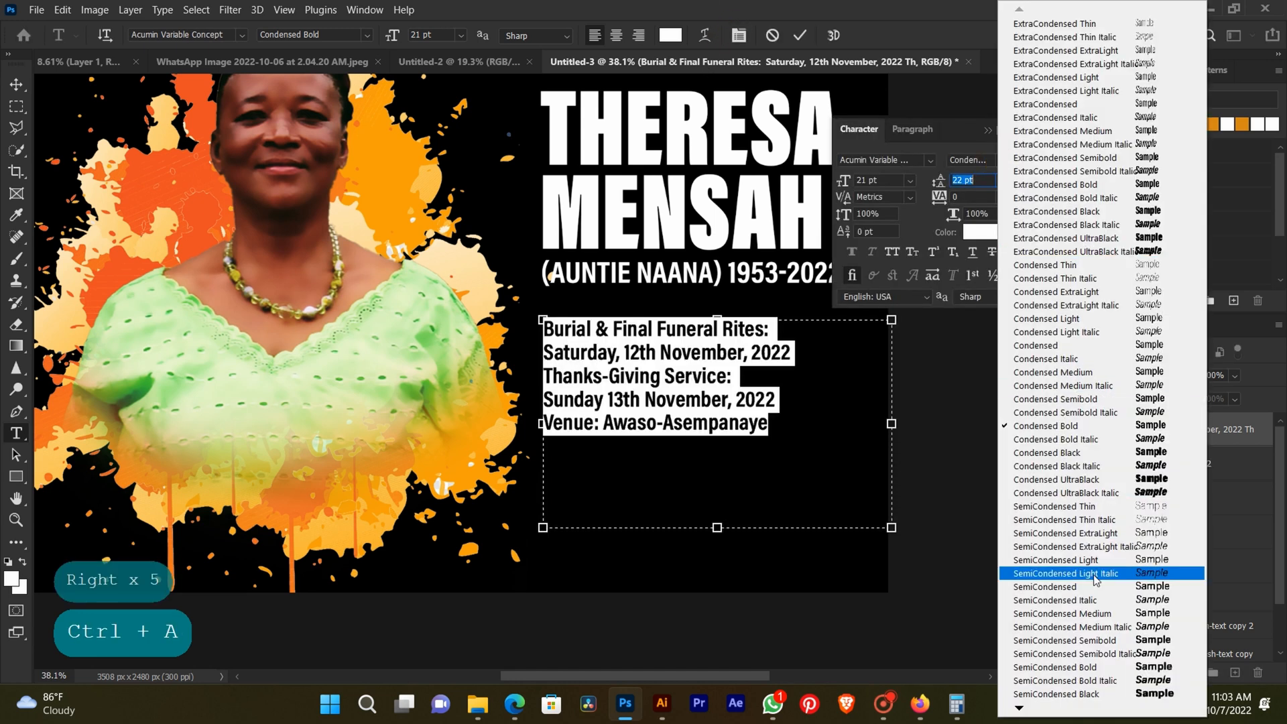
click(1113, 640)
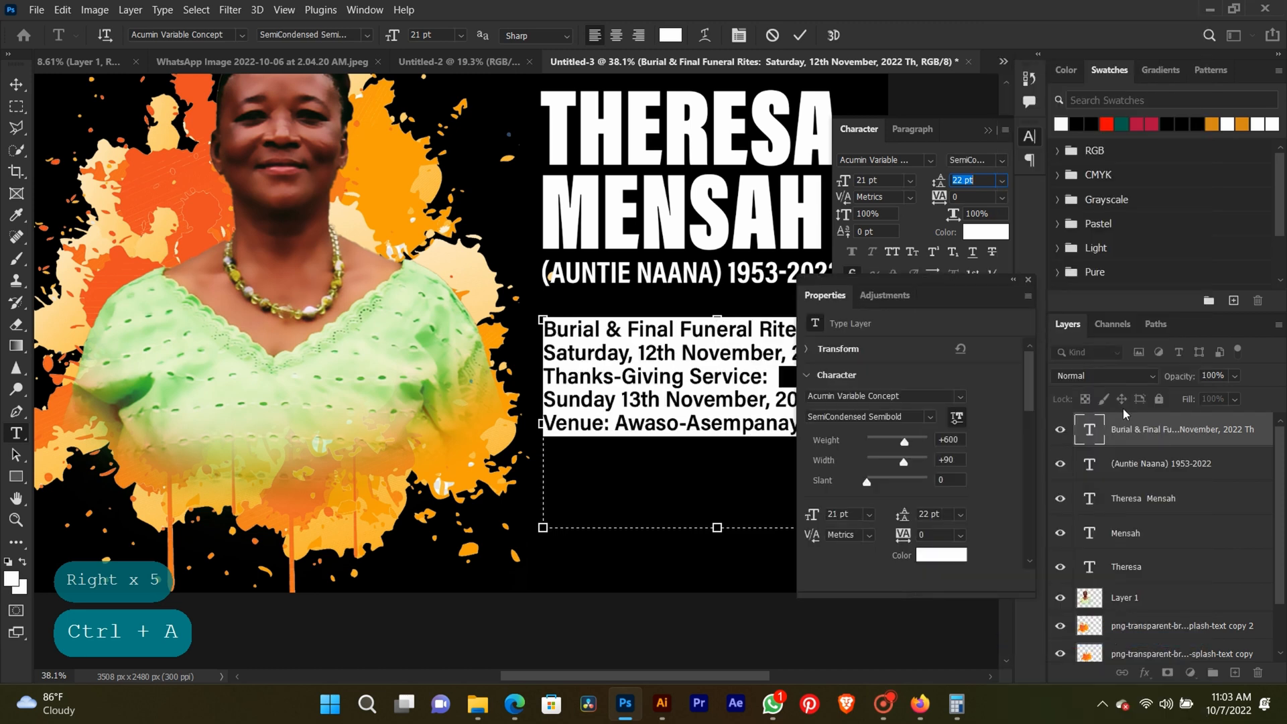
click(1030, 280)
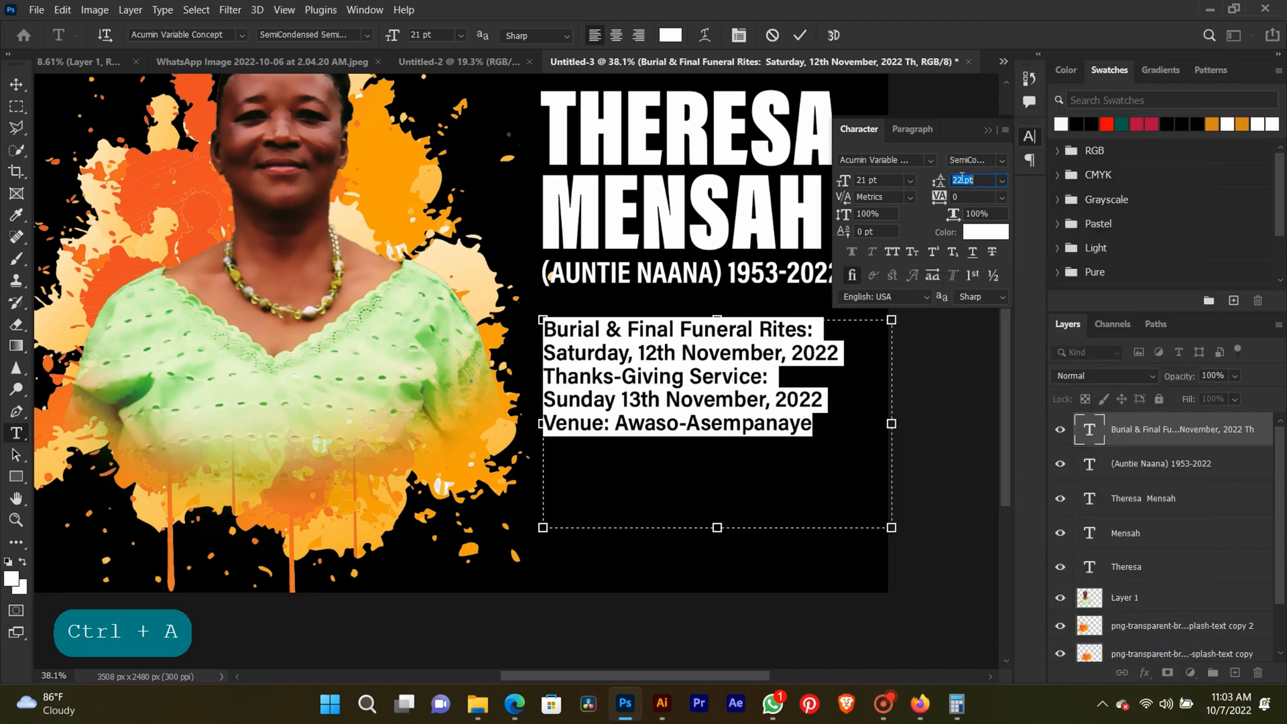
click(990, 134)
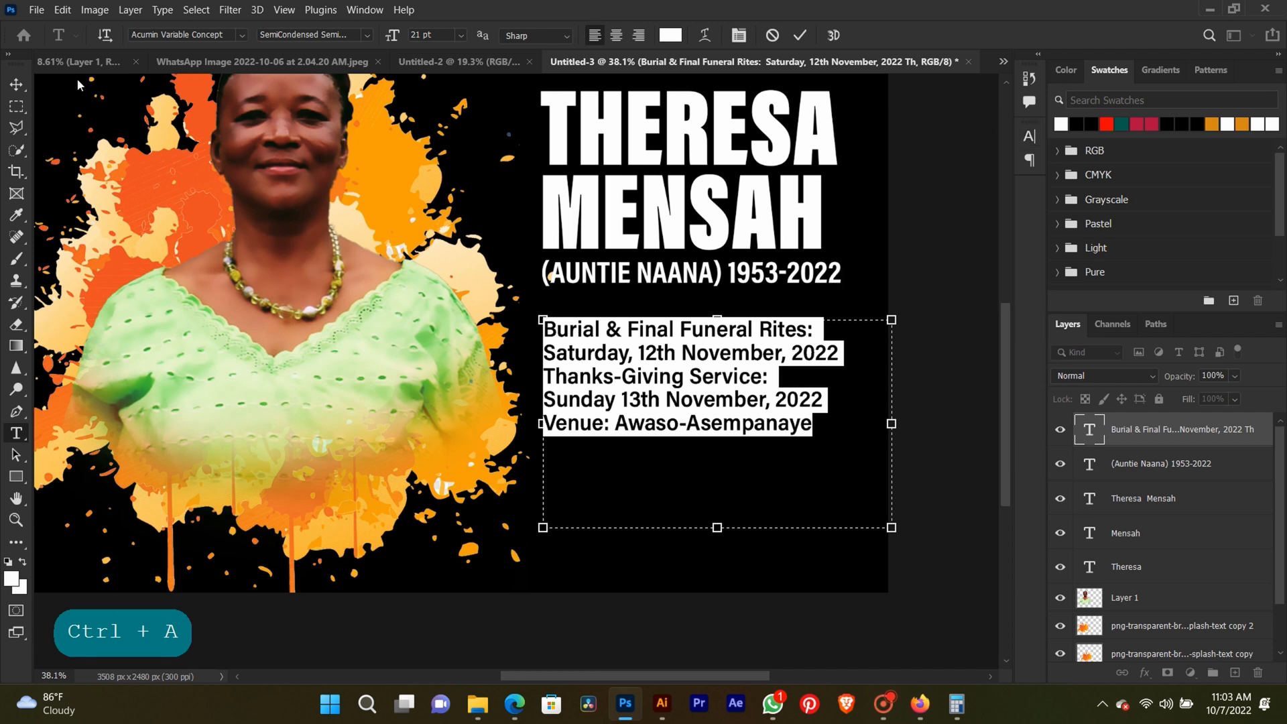
click(22, 84)
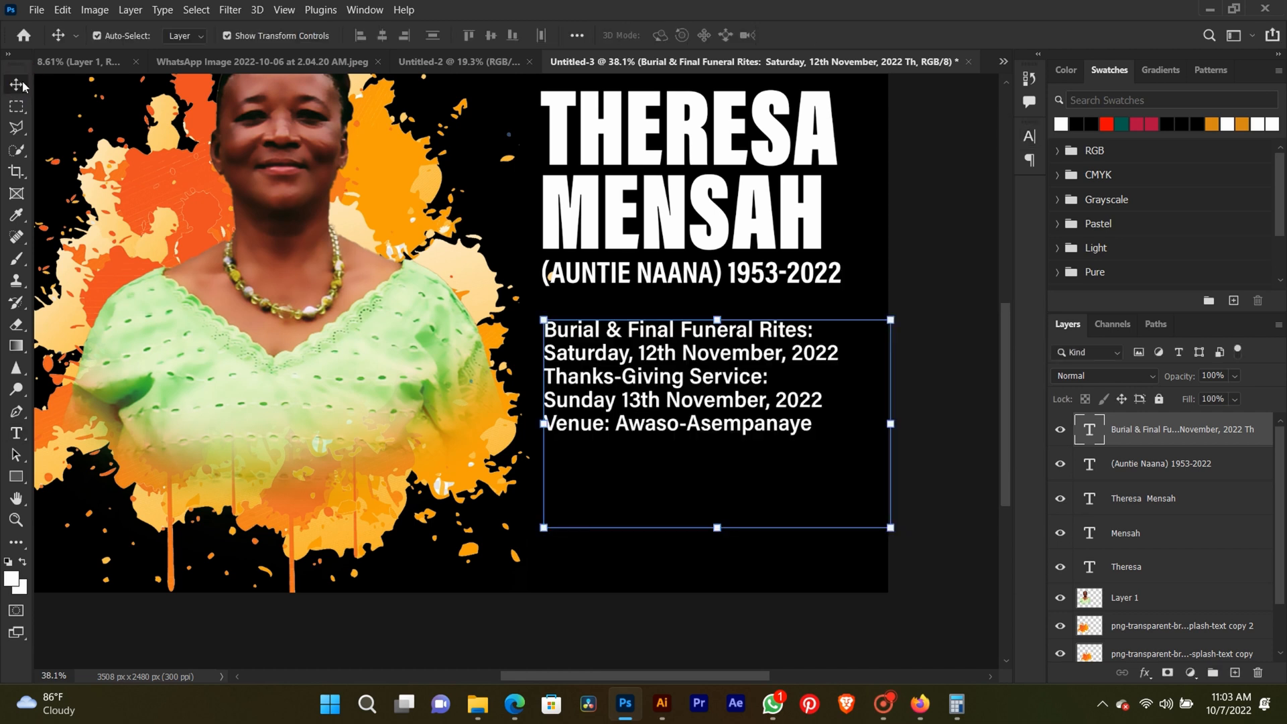
click(912, 314)
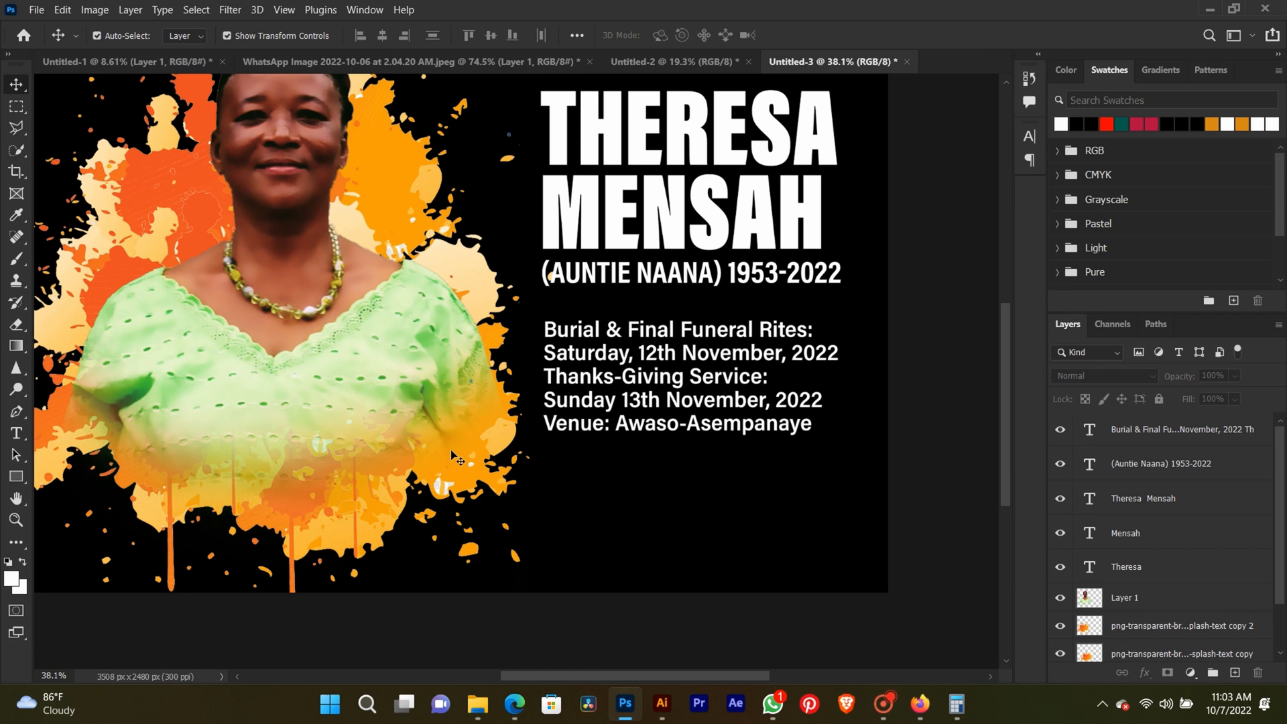
Copy the "Funeral Arrangements" heading from the WhatsApp chat message and return to the Photoshop design.
scroll(647, 266, down, 3)
scroll(649, 268, up, 2)
key(space)
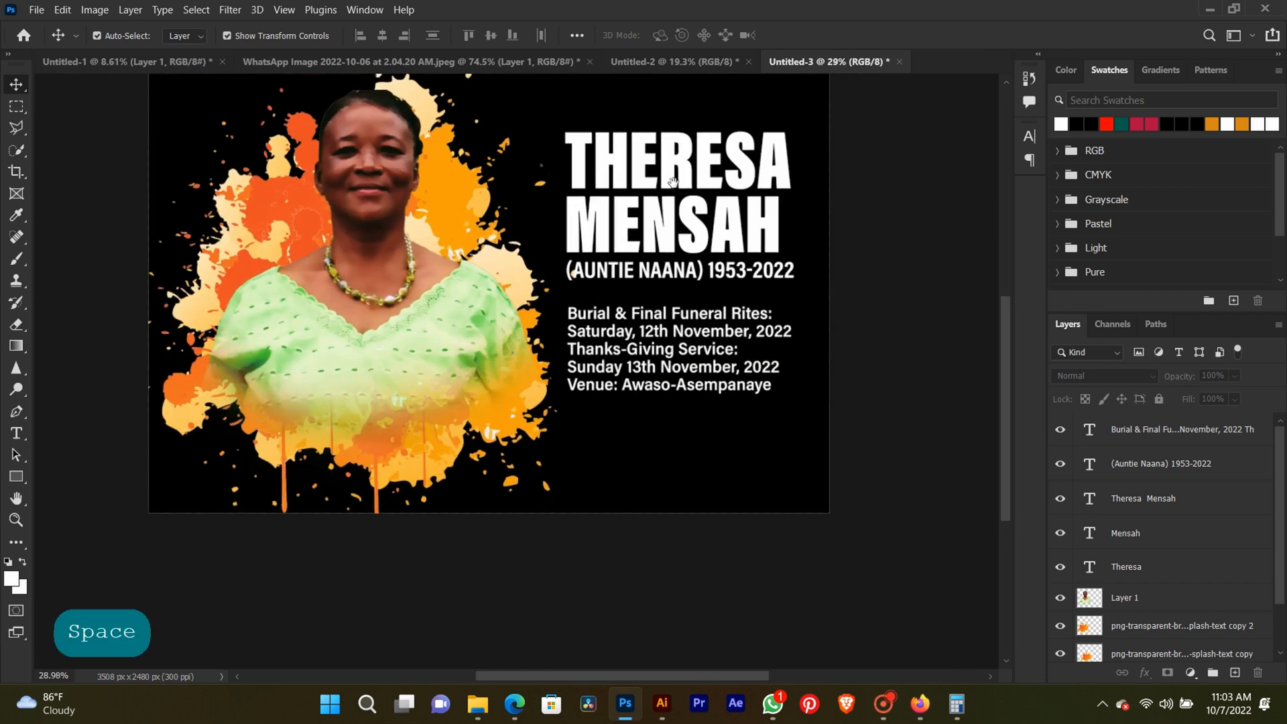
drag(674, 184, 678, 245)
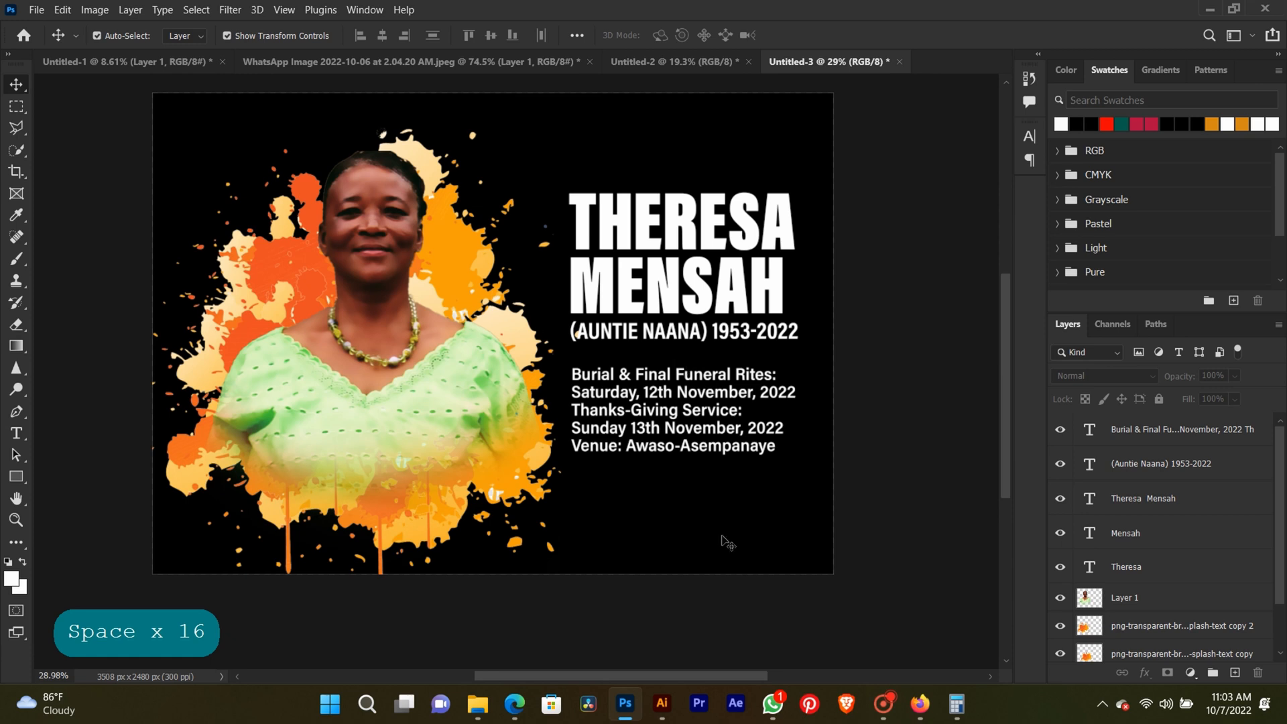
click(773, 701)
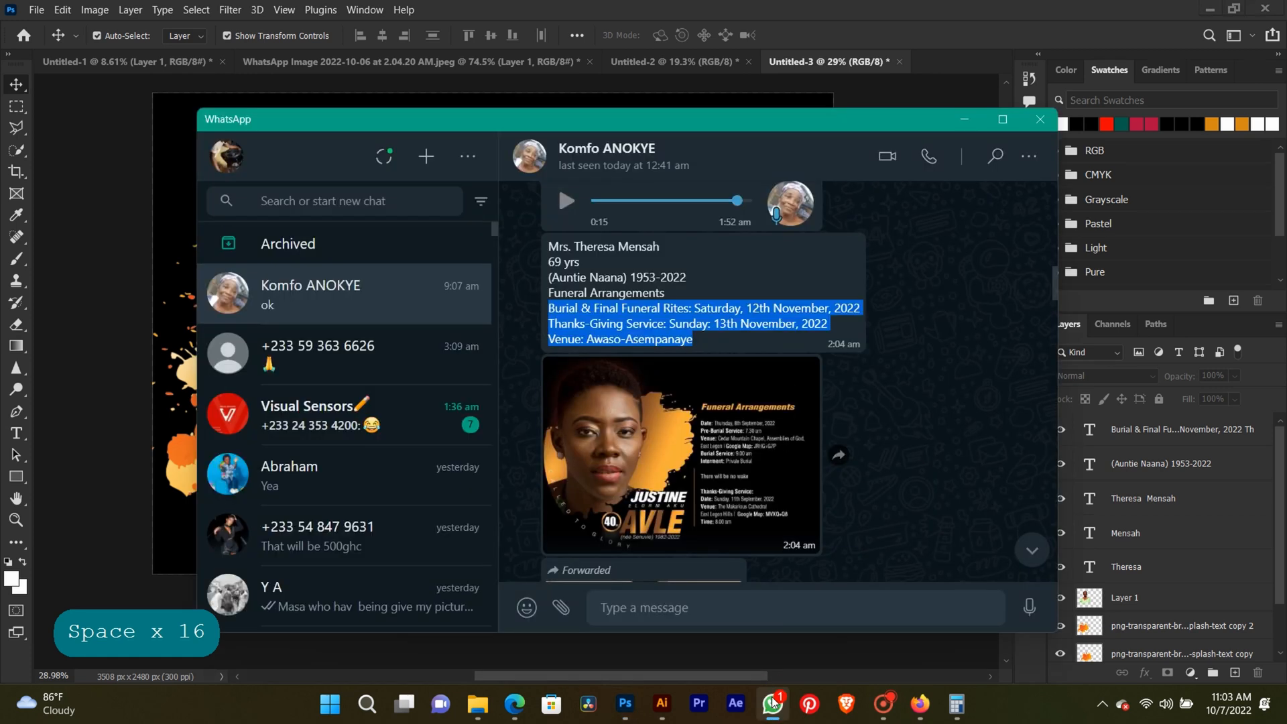
drag(667, 294, 534, 301)
key(ctrl+c)
click(749, 5)
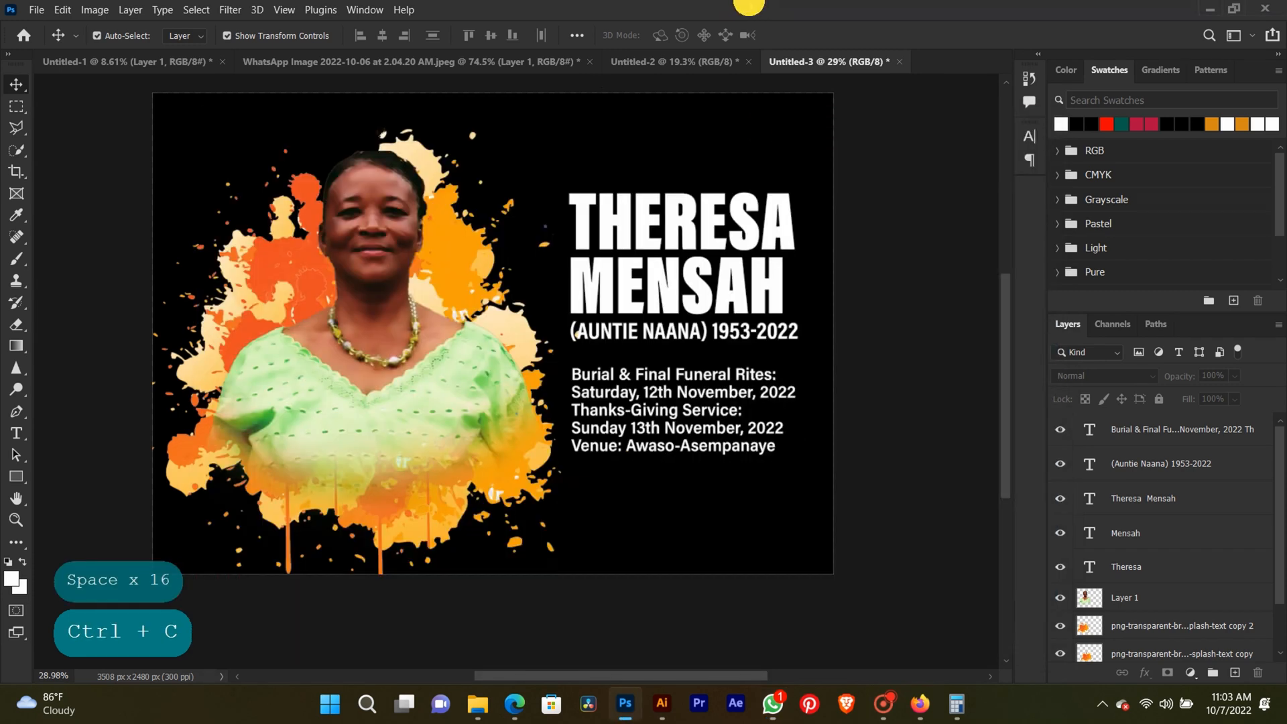
Move the funeral details block straight down to leave room for a heading beneath the nickname line.
click(670, 419)
key(Down)
key(Down)
key(Down)
key(Down)
key(Down)
key(Down)
key(Down)
key(Down)
key(Down)
key(Down)
key(Down)
key(Down)
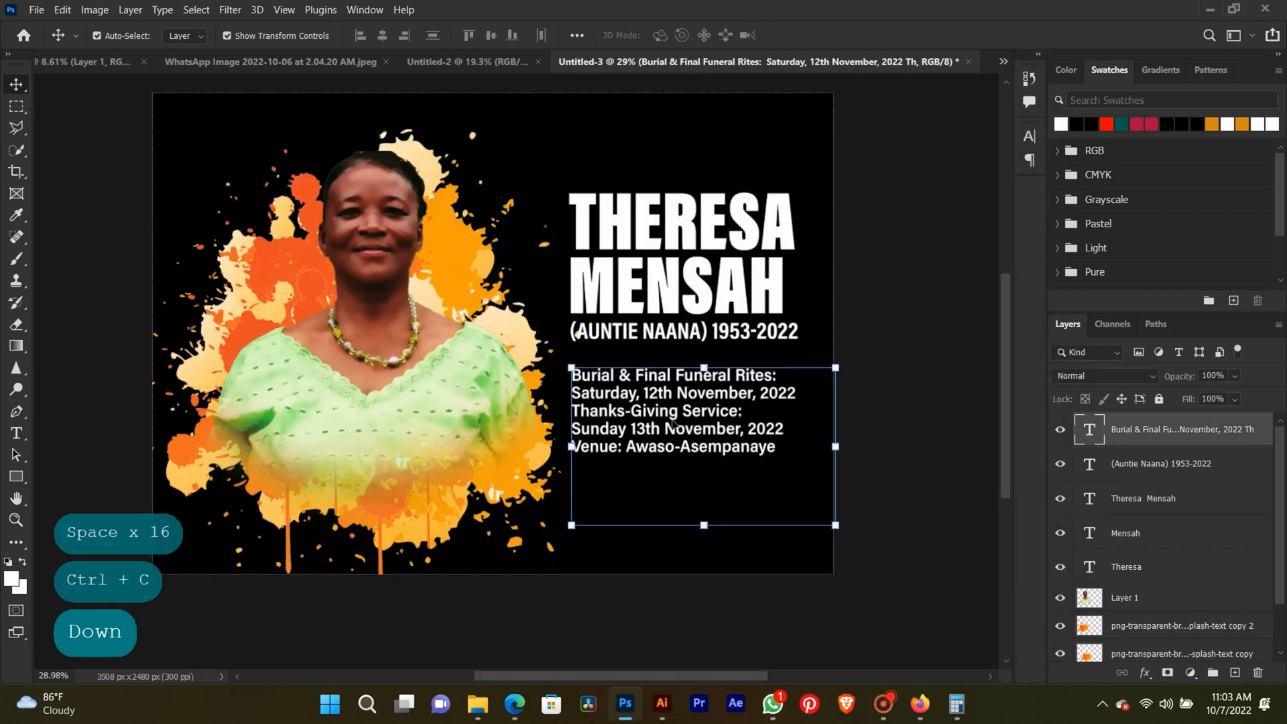
key(Down)
key(Down)
key(Down)
key(Down)
key(Down)
key(Down)
key(Down)
key(Down)
key(Down)
key(Down)
key(Down)
key(Down)
key(Down)
key(Down)
key(Down)
key(Down)
key(Down)
key(Down)
key(Down)
key(Down)
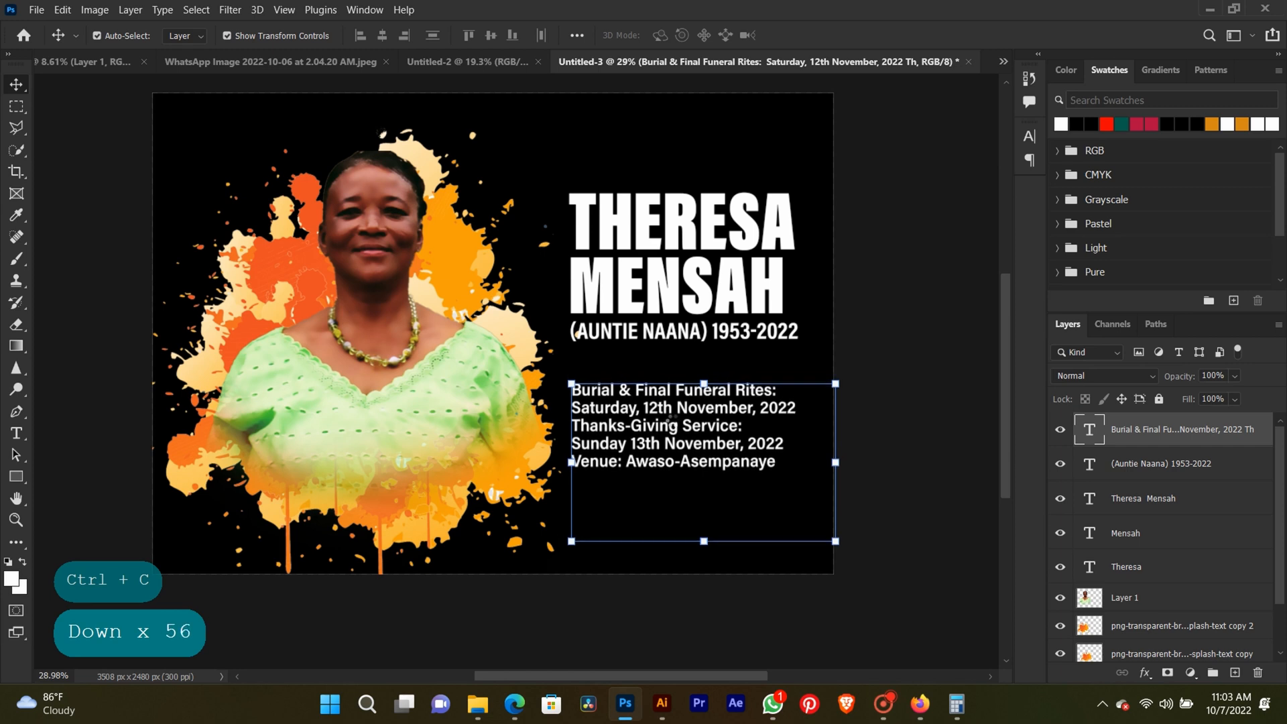
key(Down)
key(Down)
key(Down)
key(Down)
key(Down)
key(Down)
key(Down)
key(Down)
key(Down)
key(Down)
key(Down)
key(Down)
key(Down)
key(Down)
key(Down)
key(Down)
key(Down)
key(Down)
key(Down)
key(Down)
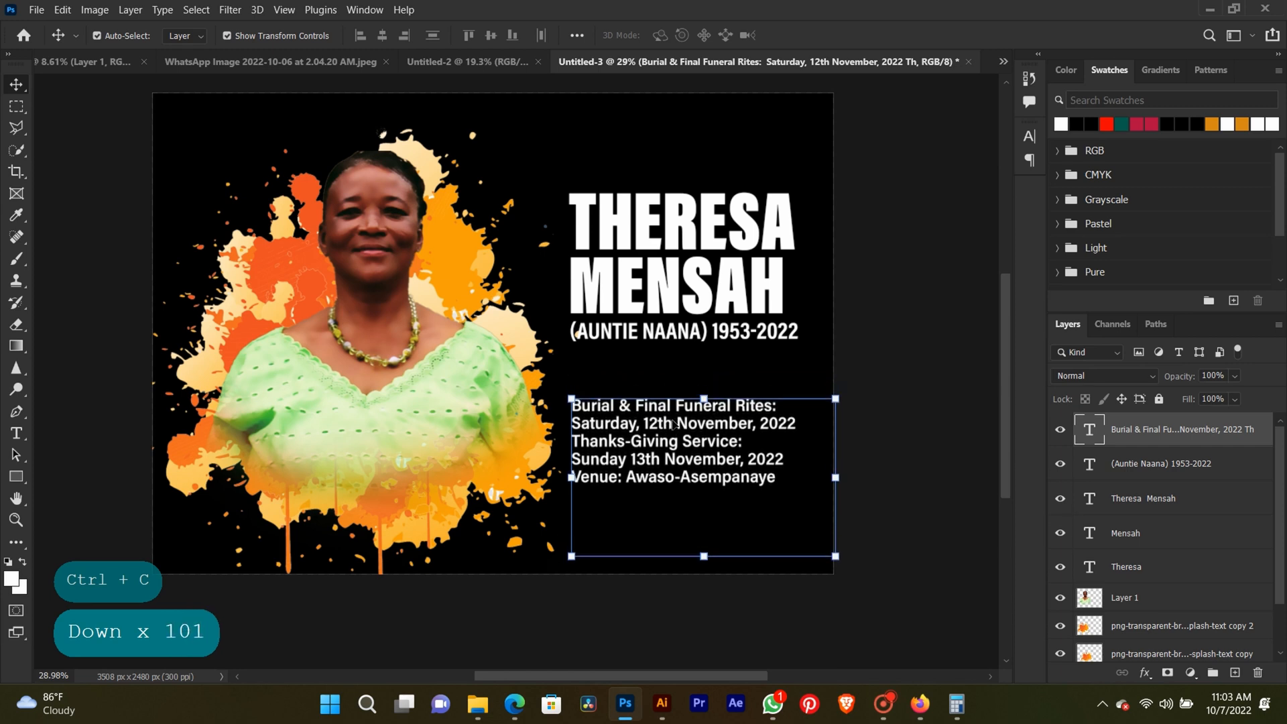
key(Down)
key(Down)
key(Down)
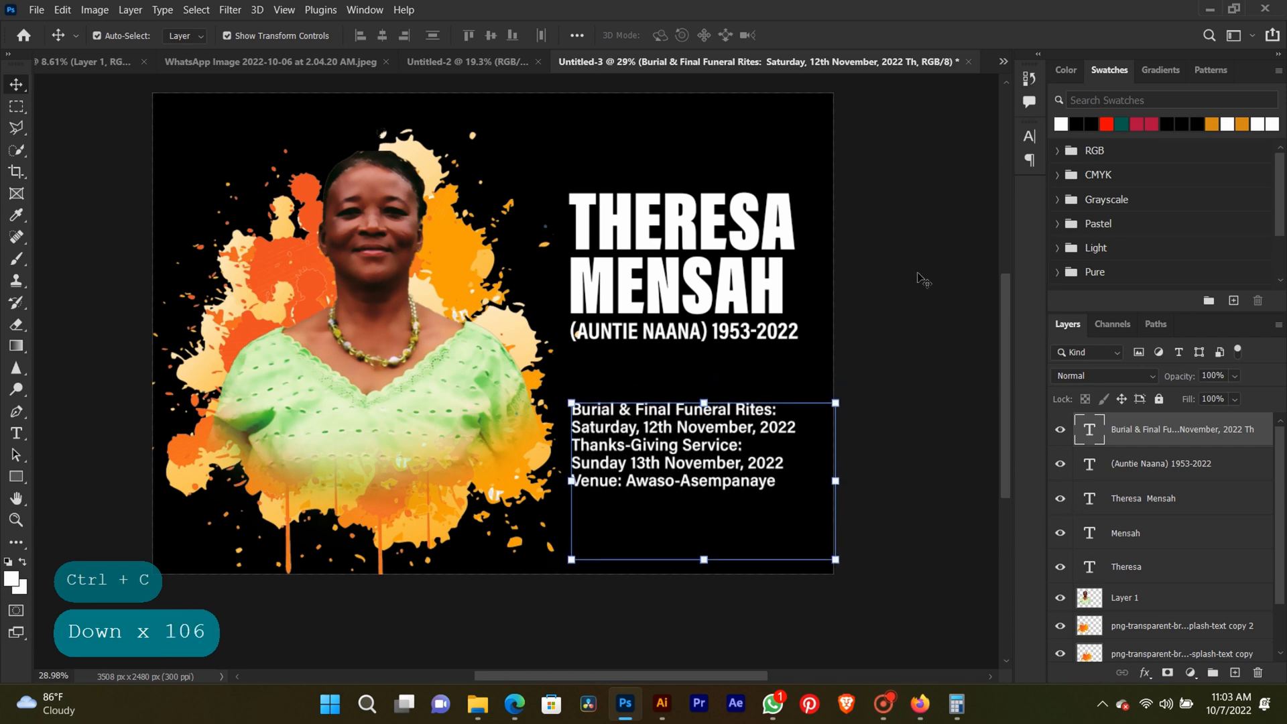
Draw a white rounded rectangle about 1130 by 116 px with 50 px corners above the funeral details block.
click(921, 276)
scroll(677, 410, up, 5)
key(space)
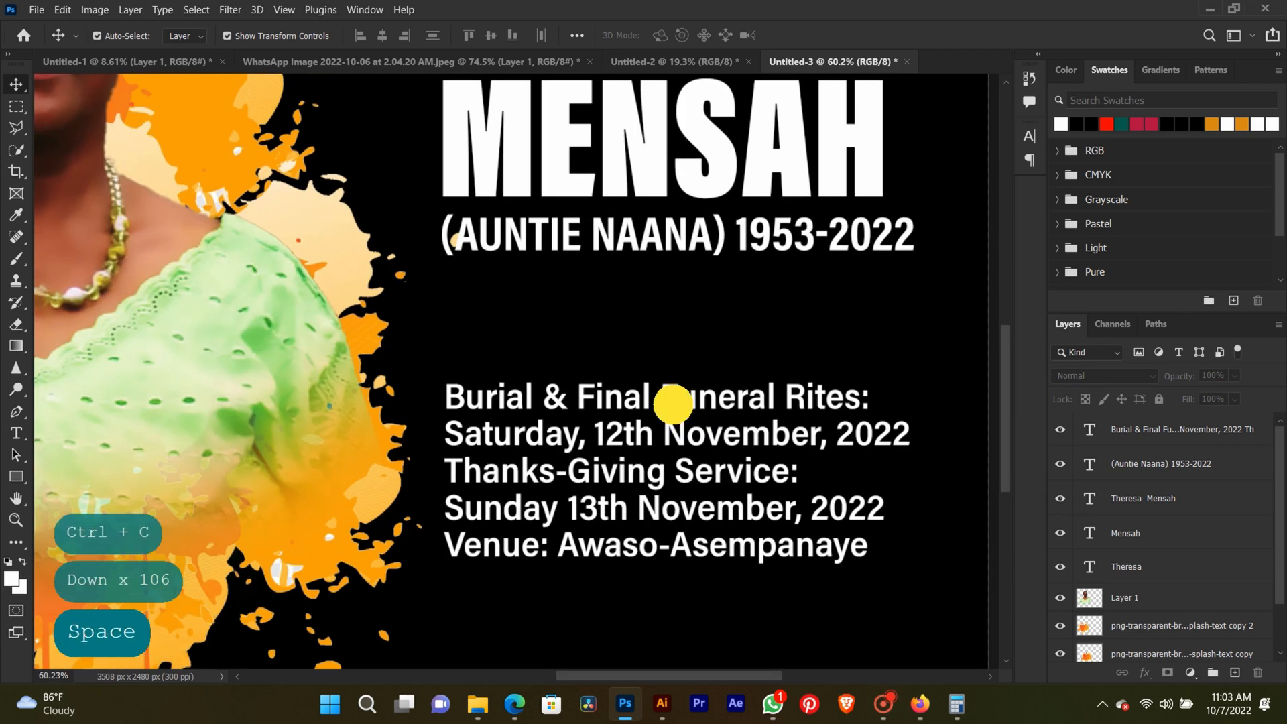
drag(672, 403, 616, 348)
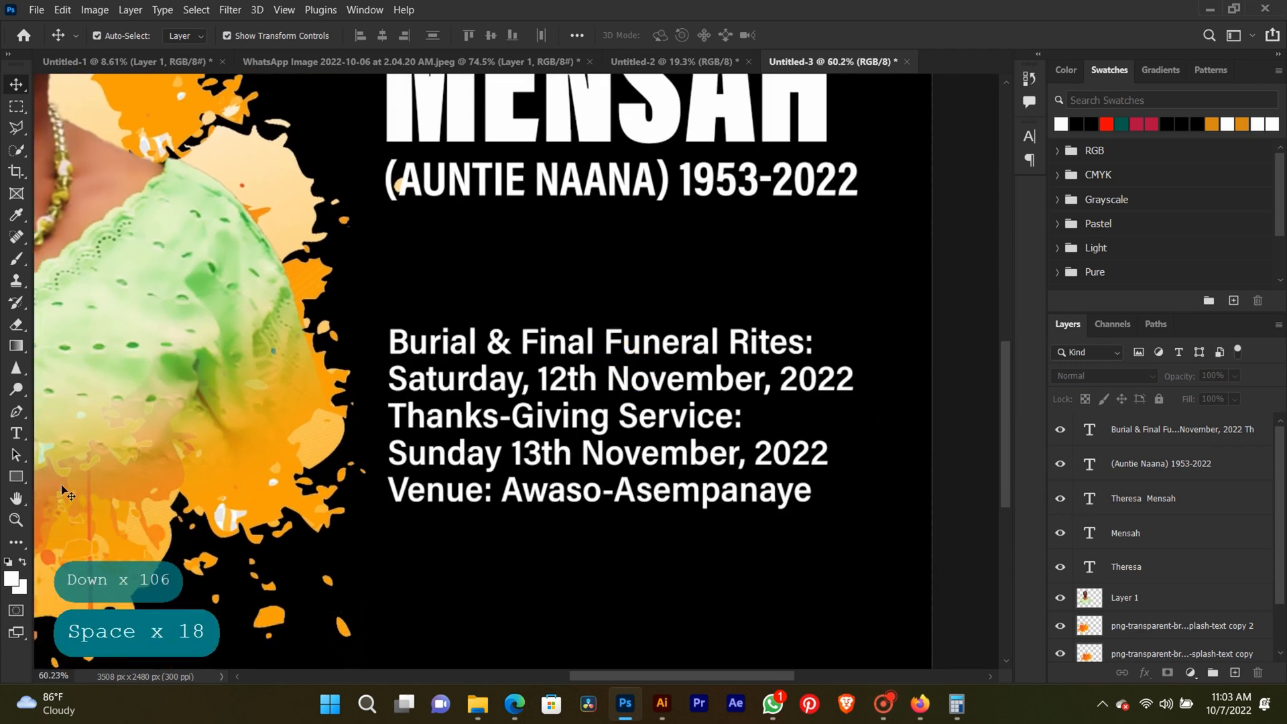
right_click(9, 478)
click(43, 475)
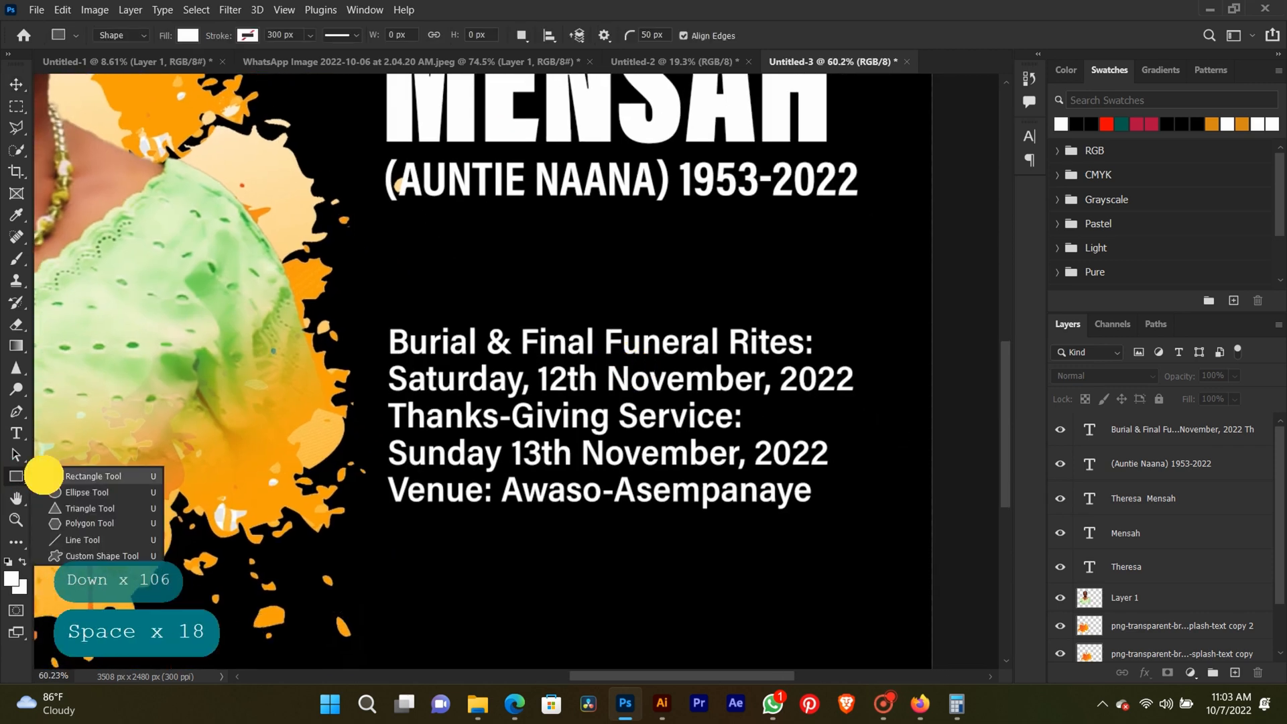
drag(392, 263, 847, 309)
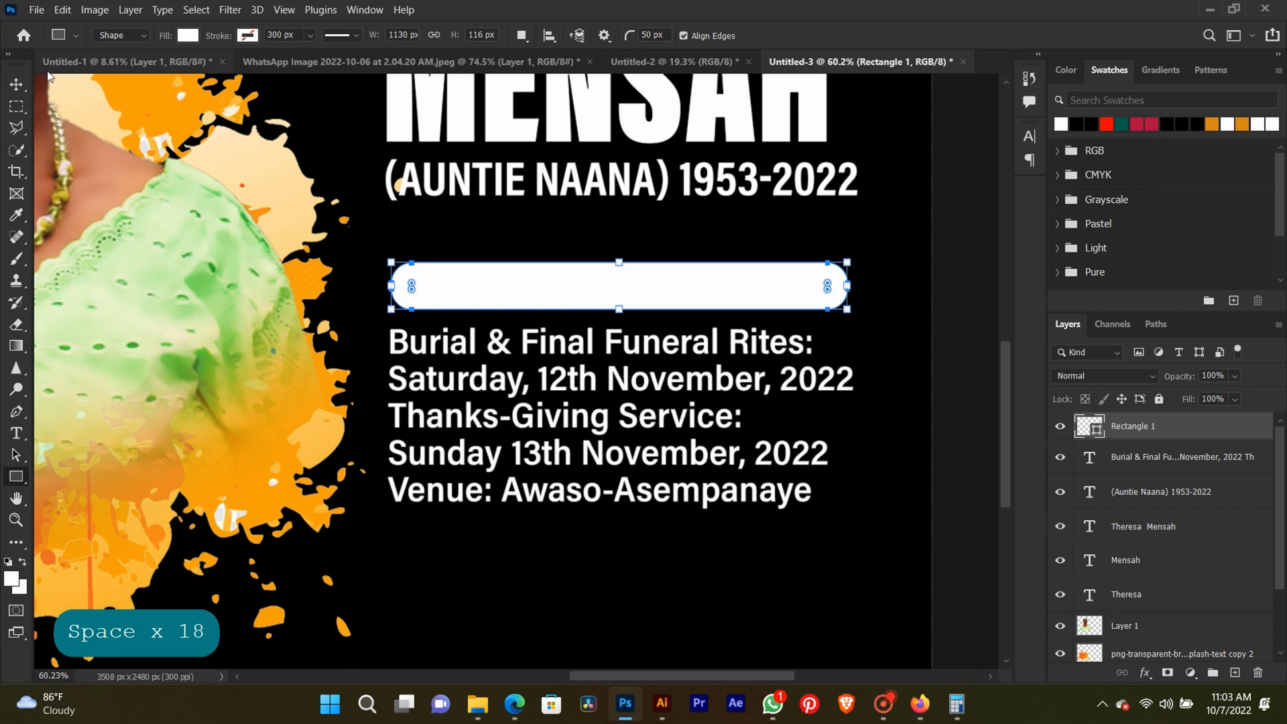
click(14, 85)
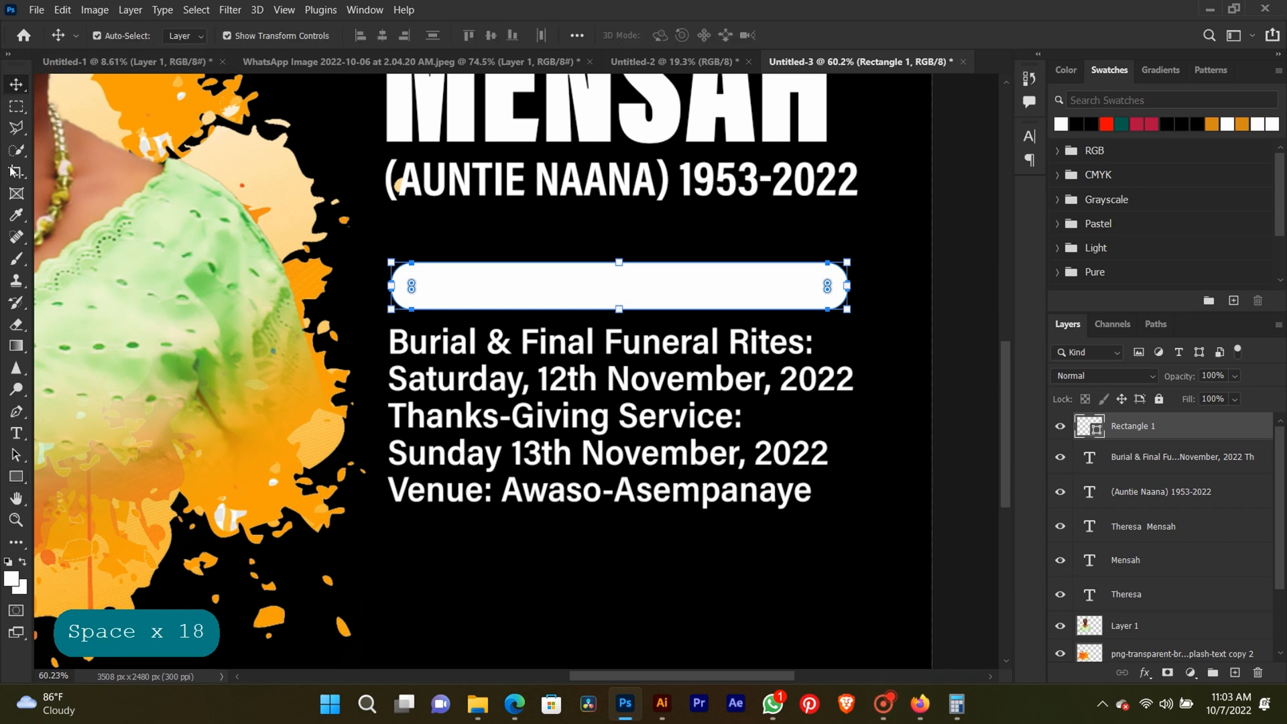
Paste the copied heading "Funeral Arrangements" as a new text layer in the empty area below the funeral details.
click(20, 436)
click(445, 595)
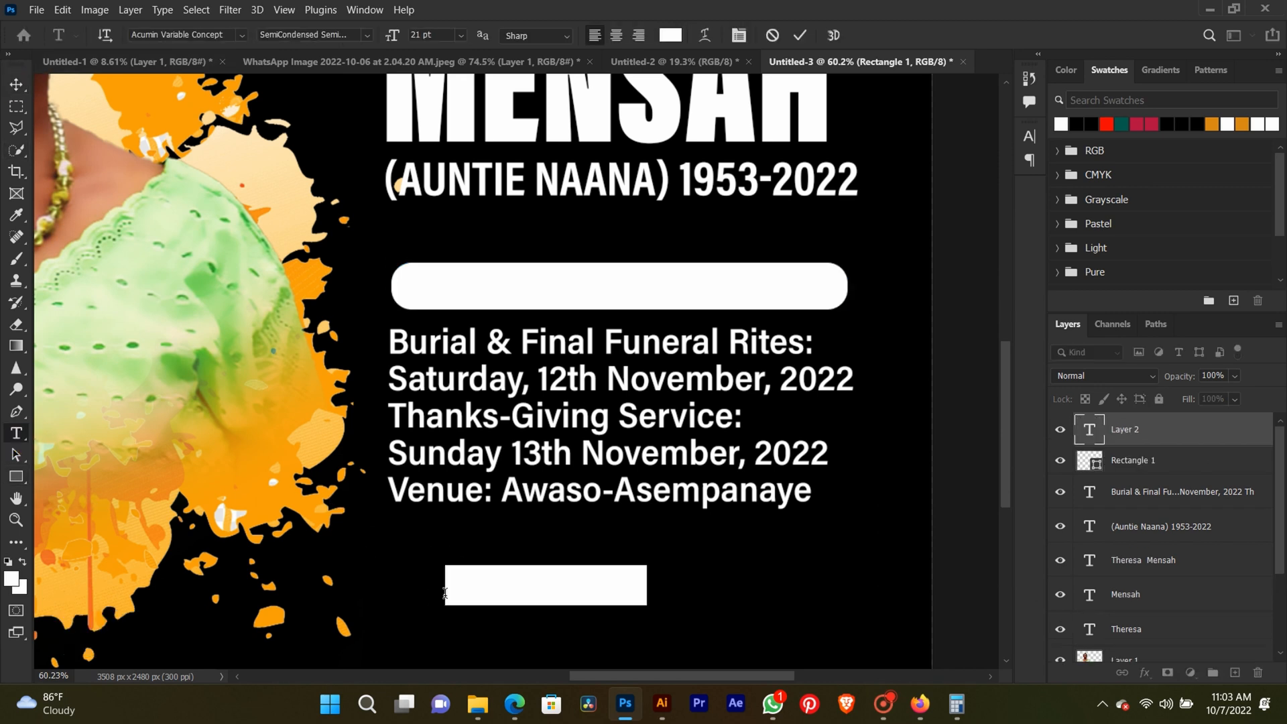
text(Funeral Arrangements)
key(ctrl+a)
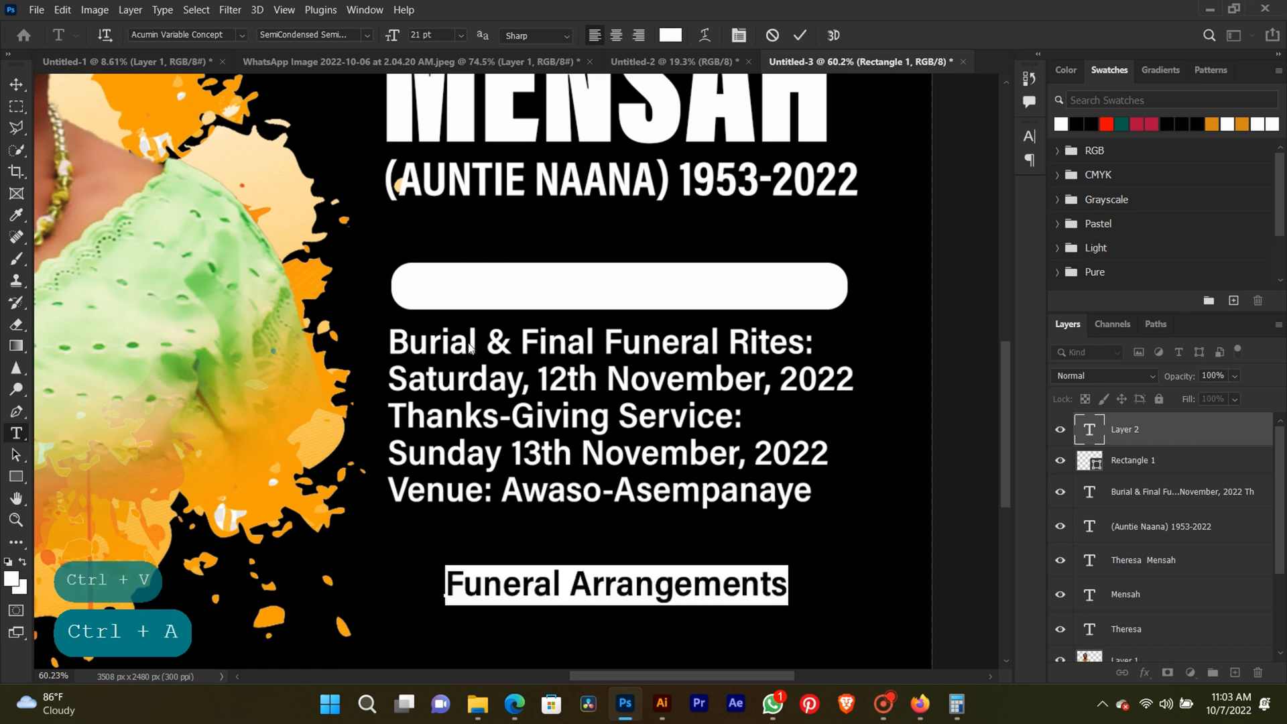
click(16, 85)
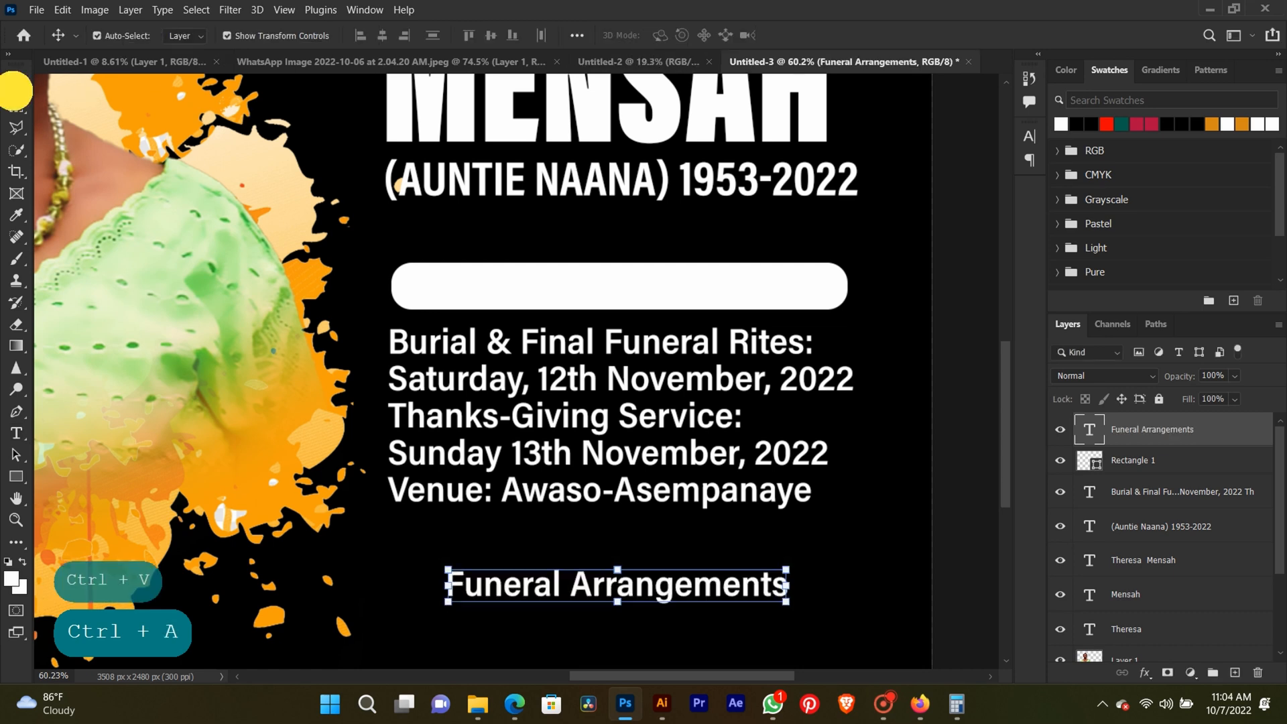
Move the "Funeral Arrangements" heading onto the white rounded bar, colour it black and adjust its position within the bar.
drag(546, 583, 520, 285)
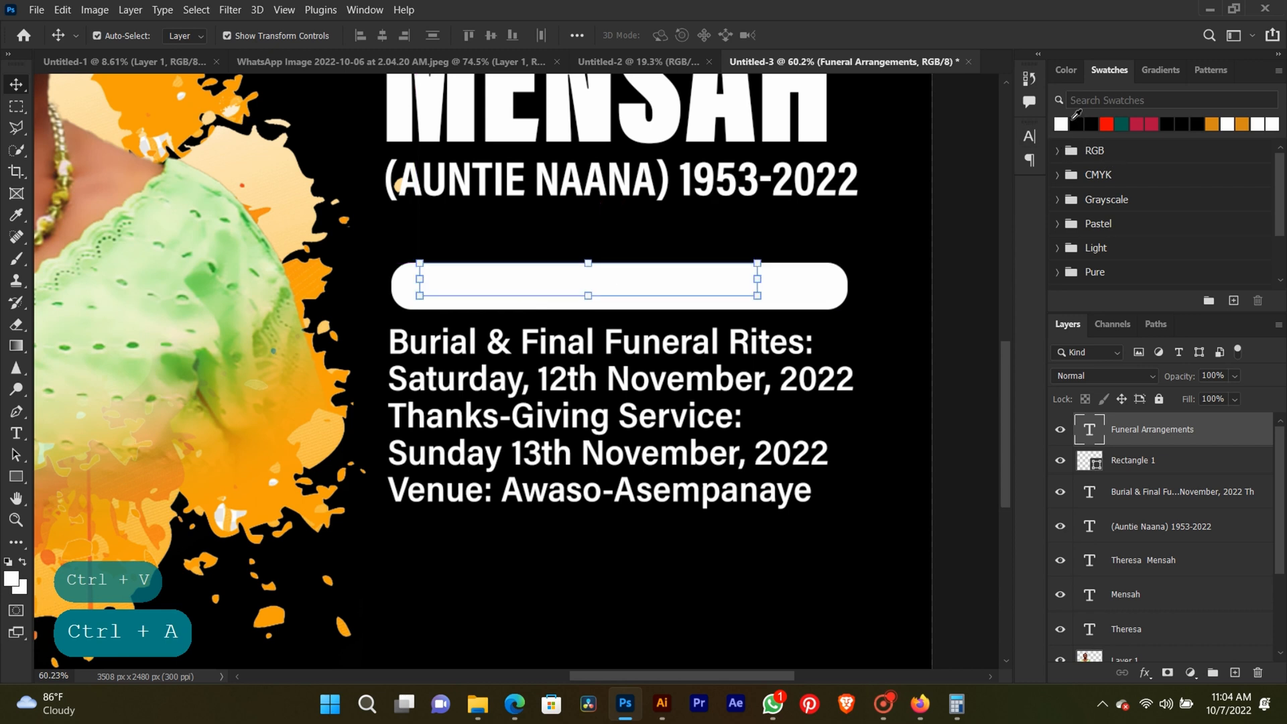
click(1075, 123)
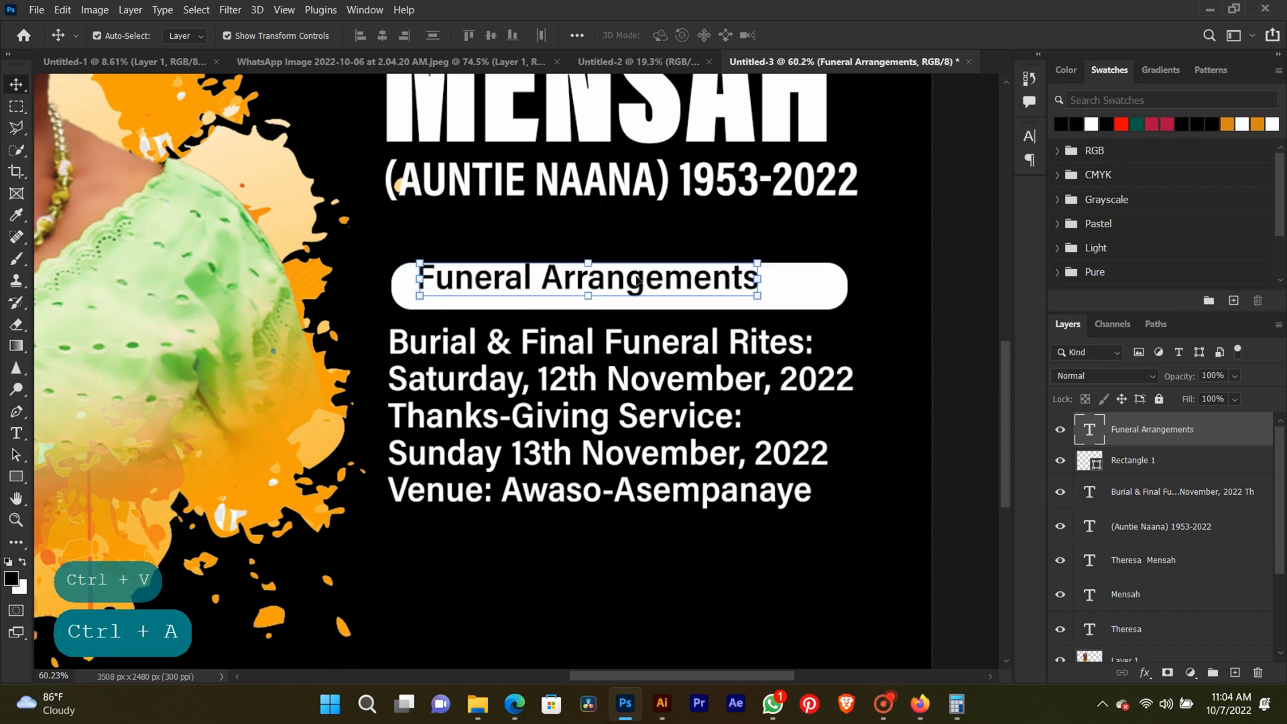
drag(638, 281, 641, 285)
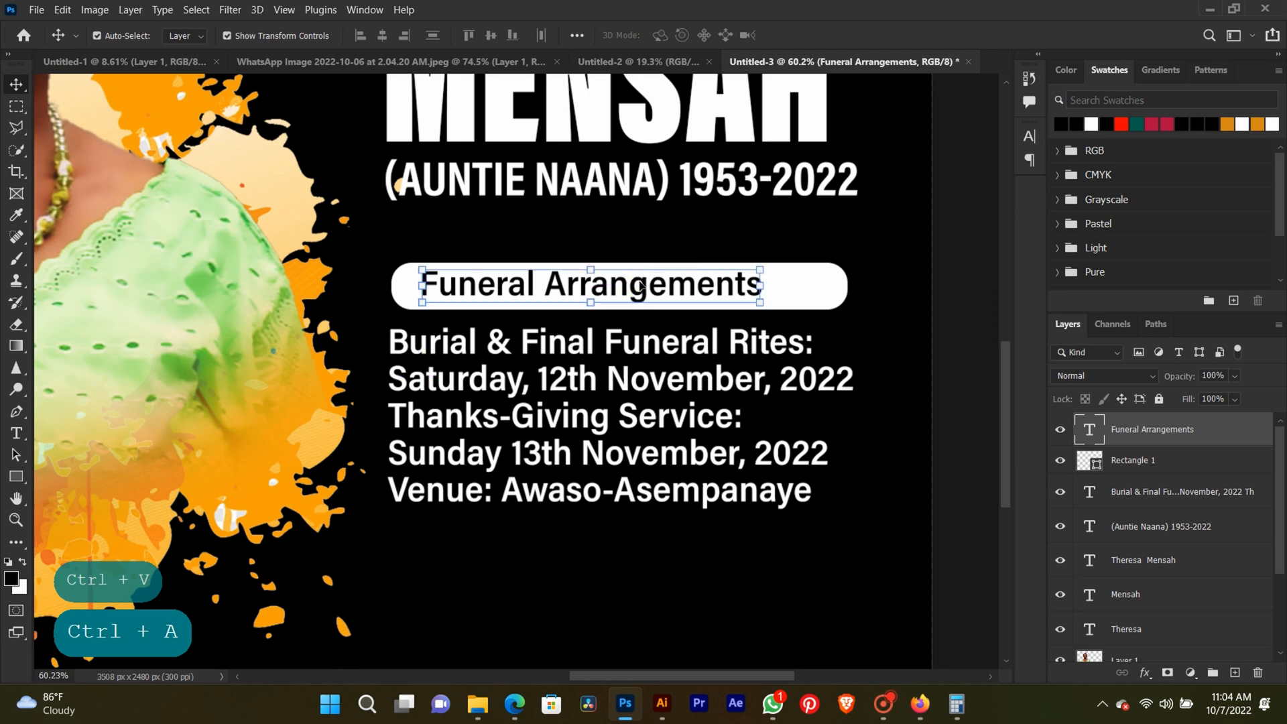
Select all the text of the "Funeral Arrangements" heading for editing.
click(16, 433)
click(467, 285)
key(ctrl+a)
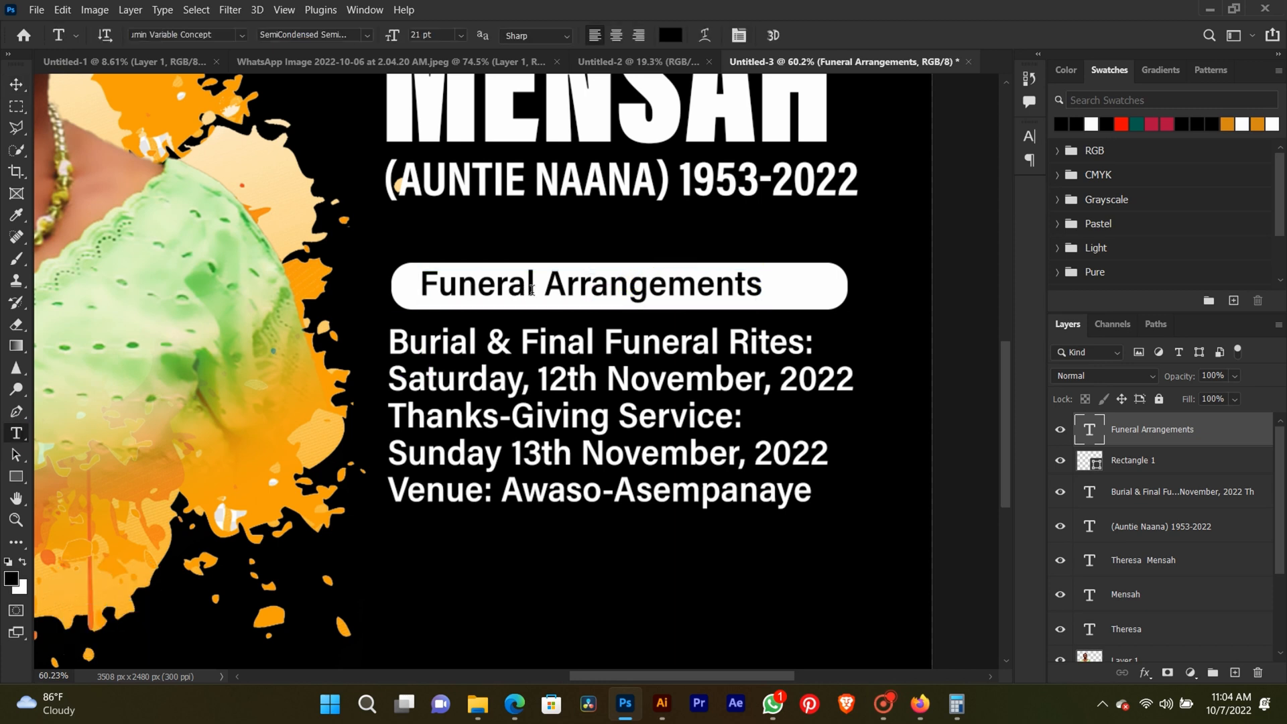
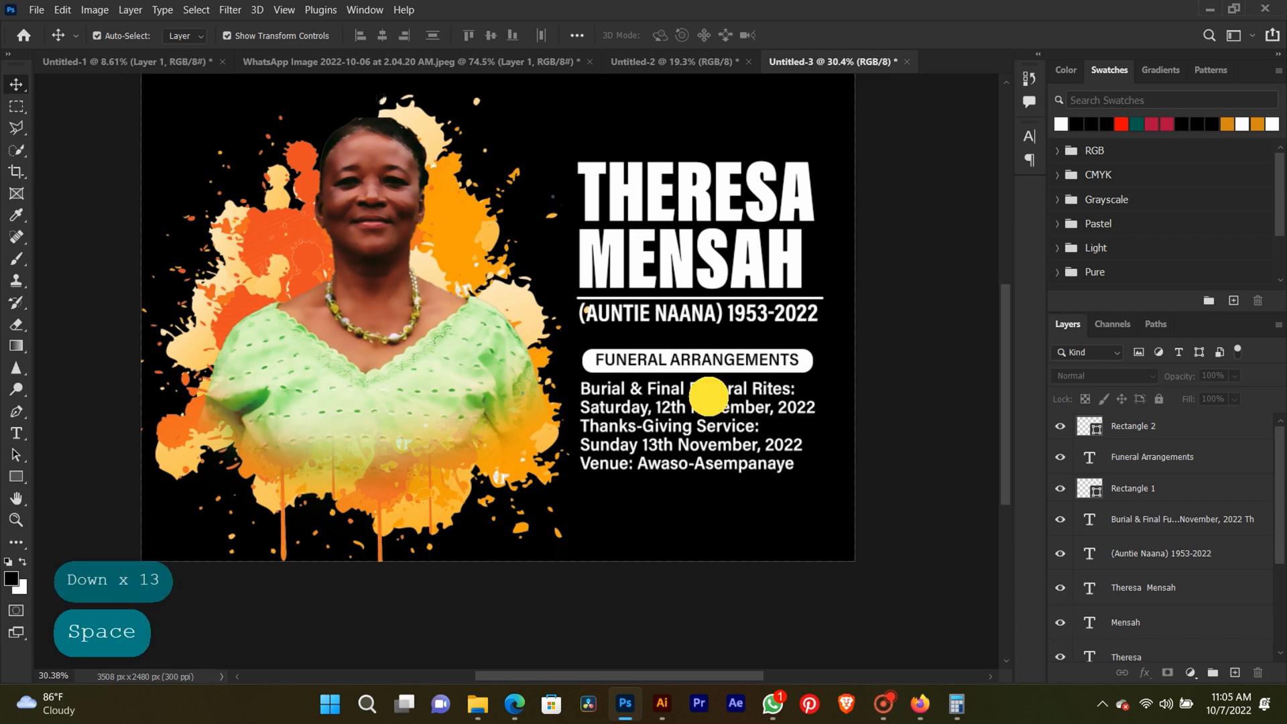
Review the funeral details message in the WhatsApp chat and return to the design.
drag(705, 394, 716, 421)
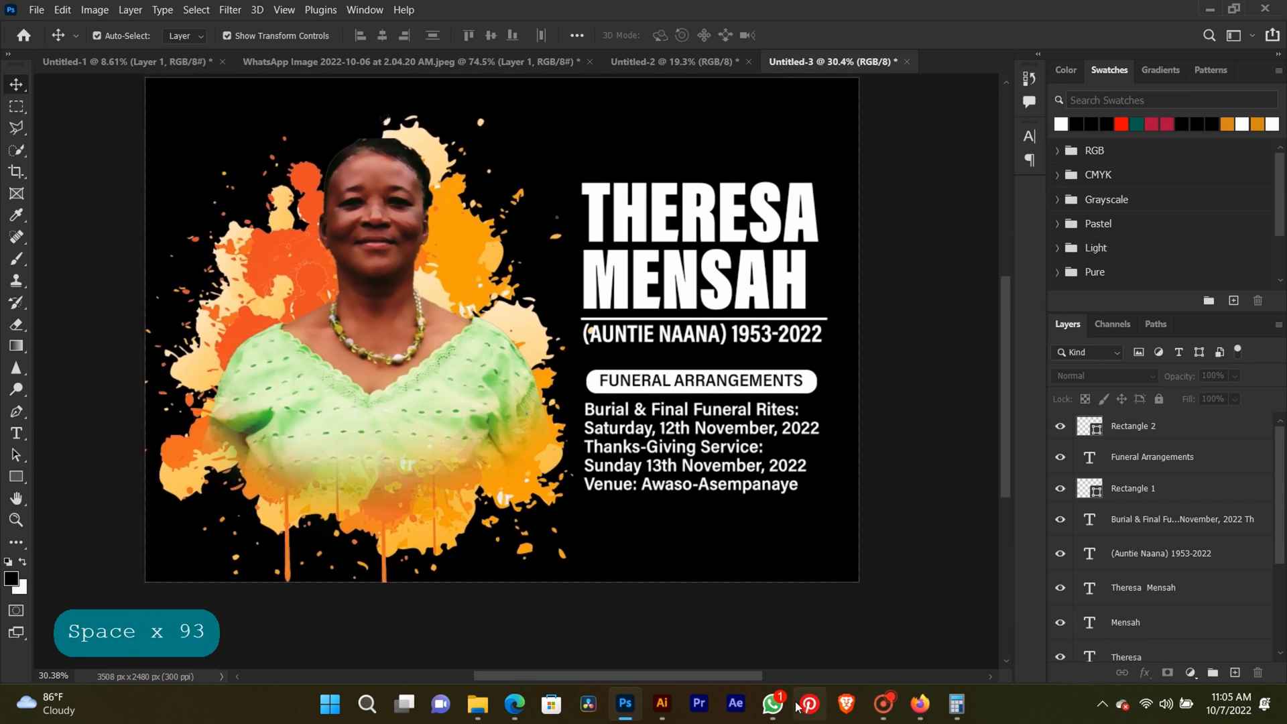
click(774, 704)
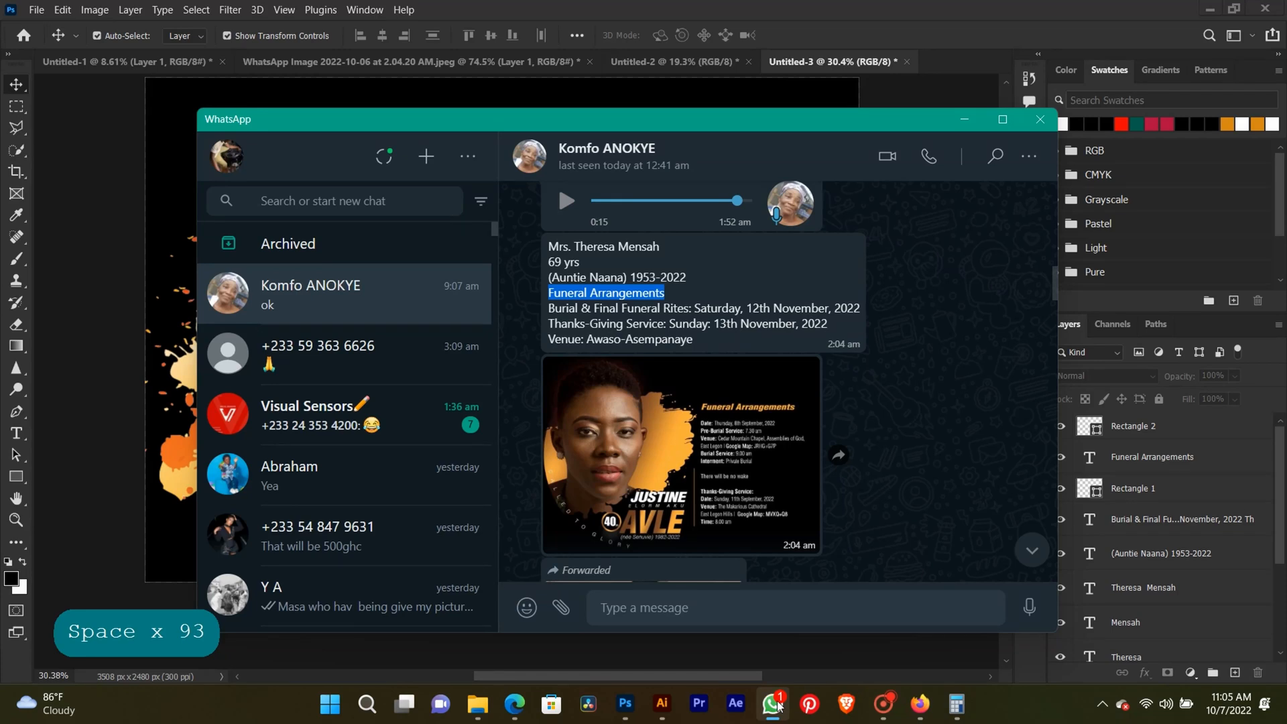
click(778, 704)
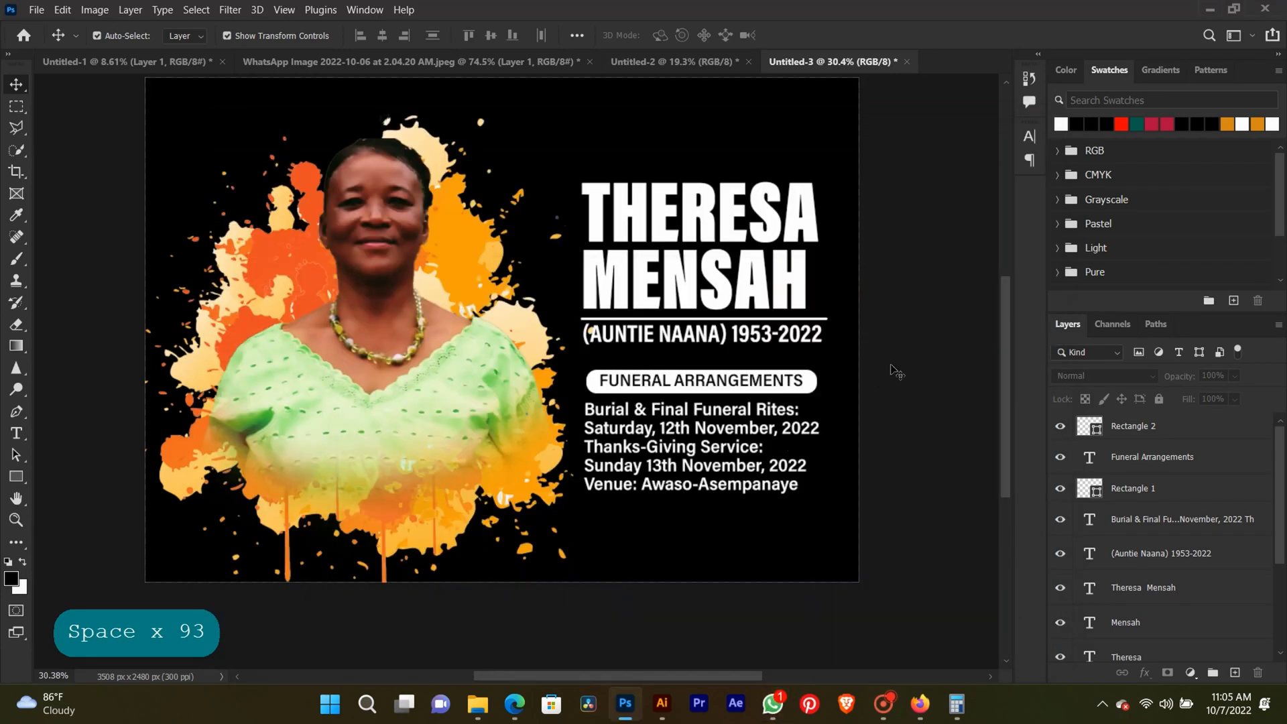
Switch to the browser, search Google Images for "gold" and preview the metallic gold texture from Freepik.
click(514, 704)
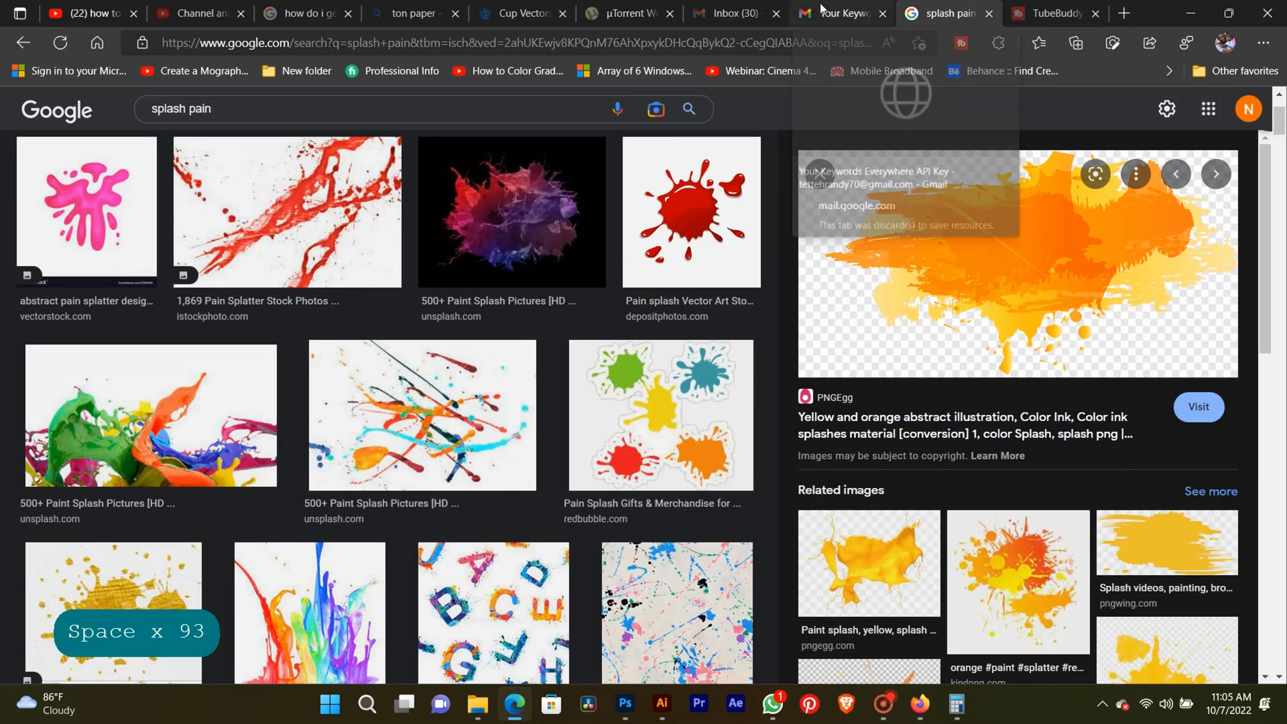
click(326, 113)
key(ctrl+a)
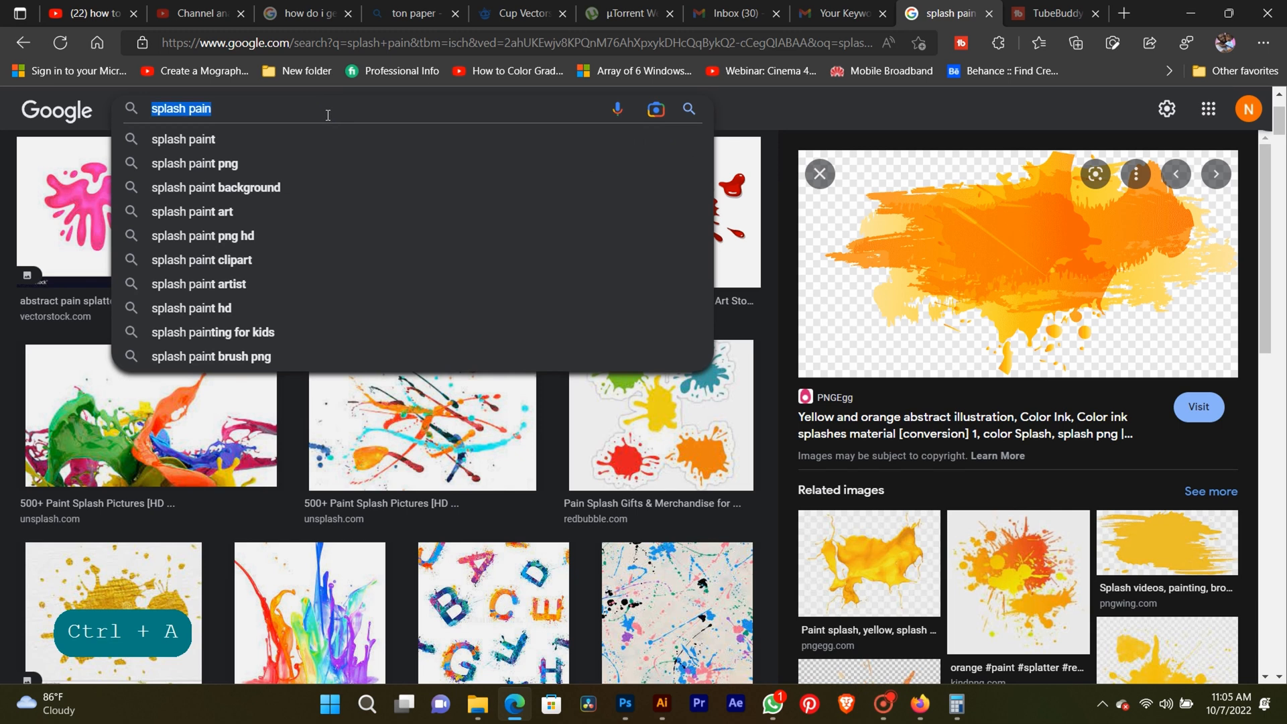
text(gold)
key(Return)
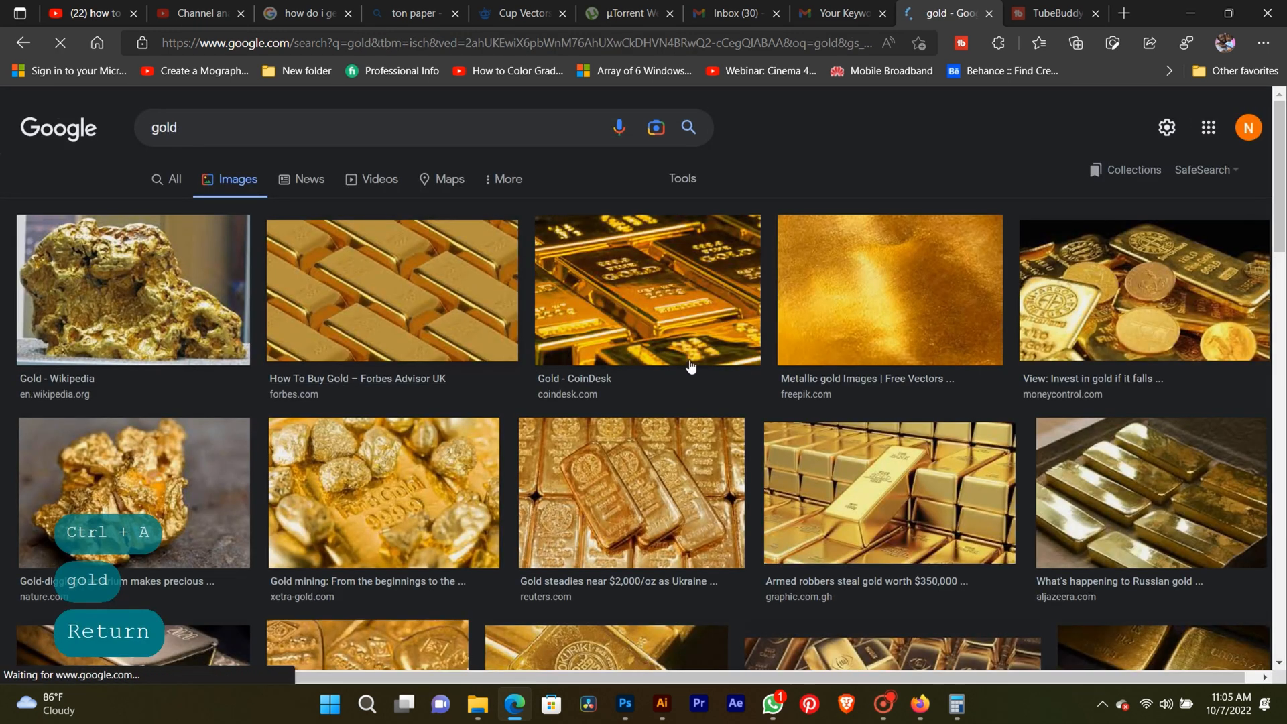
click(786, 314)
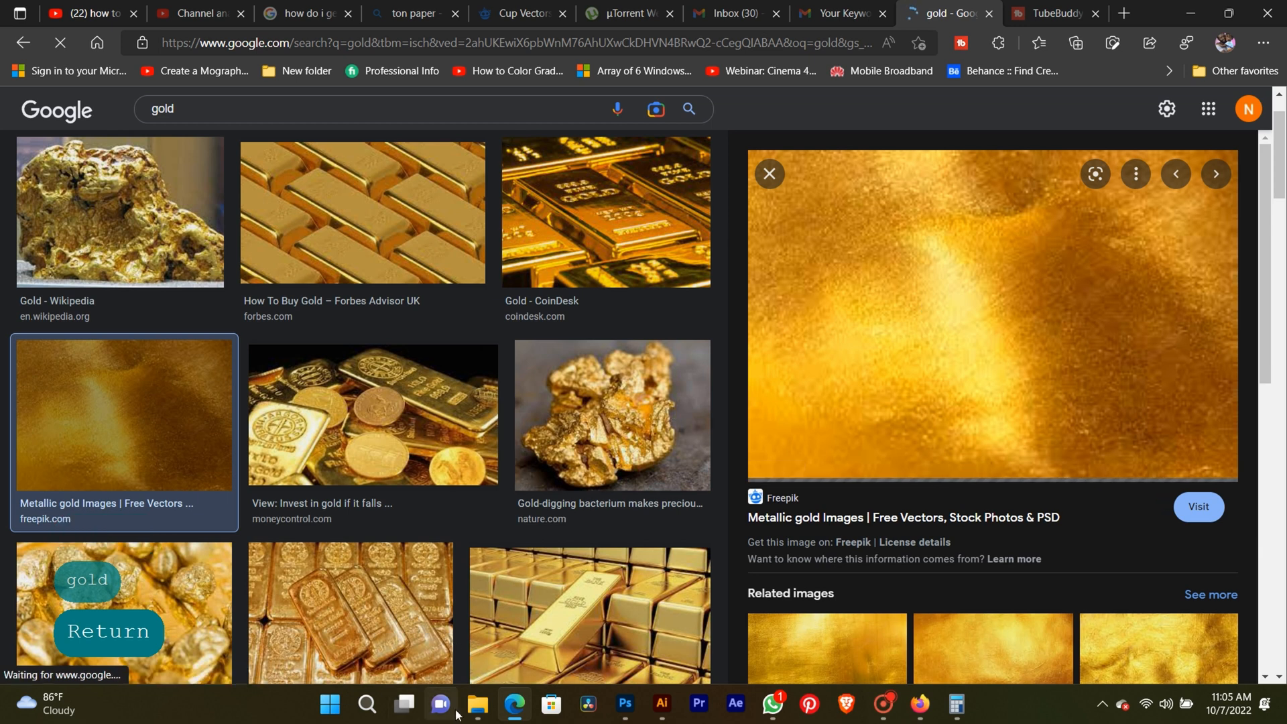
Open the Downloads folder in File Explorer, locate the gold texture images and bring the design back into view behind the folder.
click(476, 704)
click(205, 631)
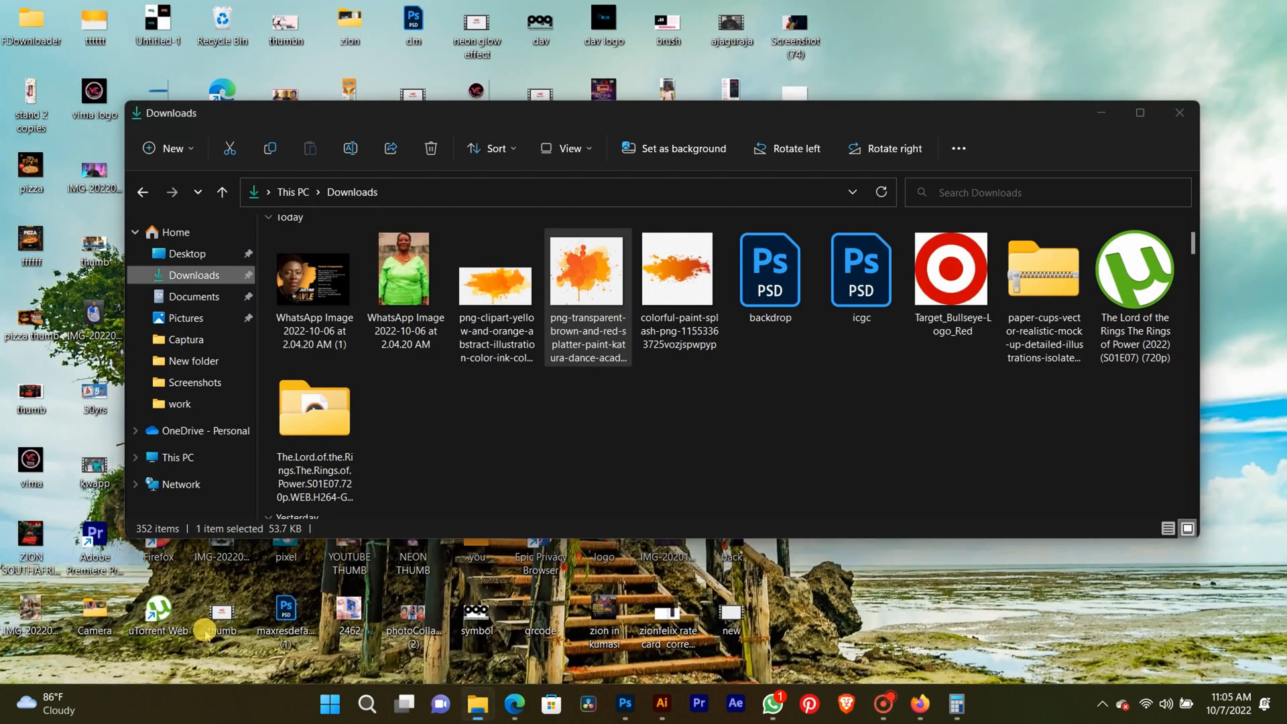
scroll(639, 331, down, 8)
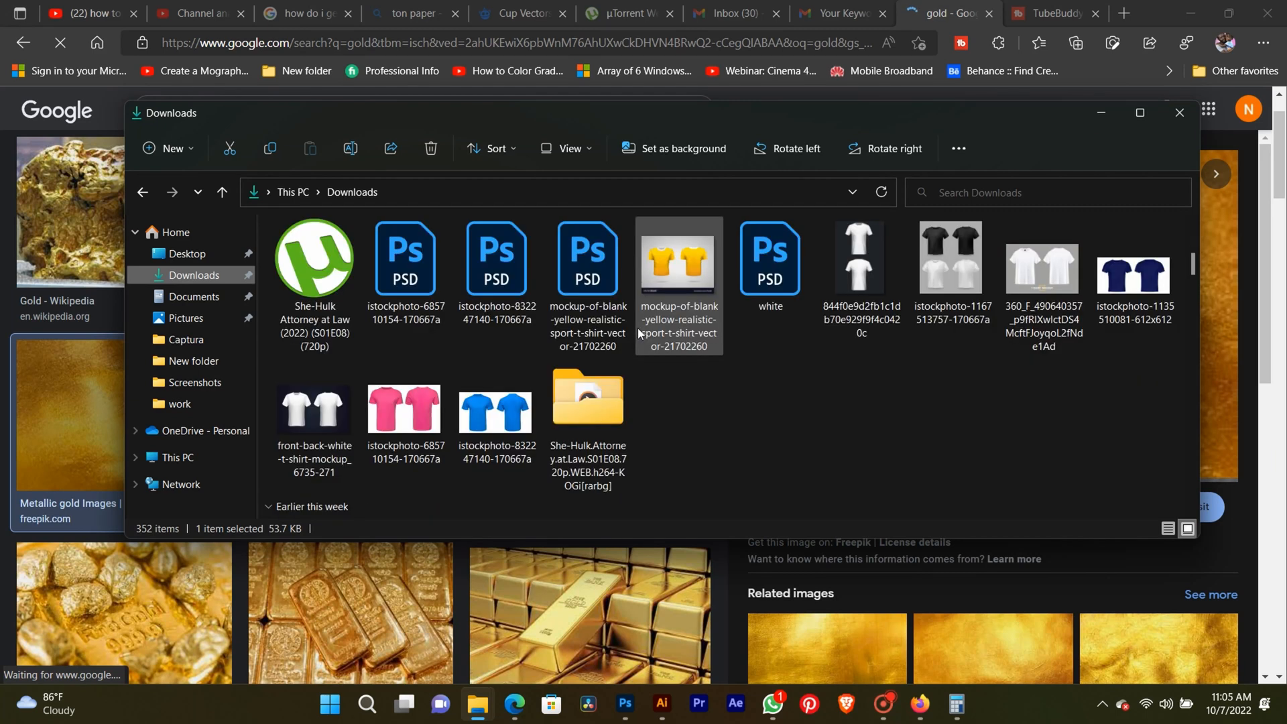
scroll(638, 328, down, 2)
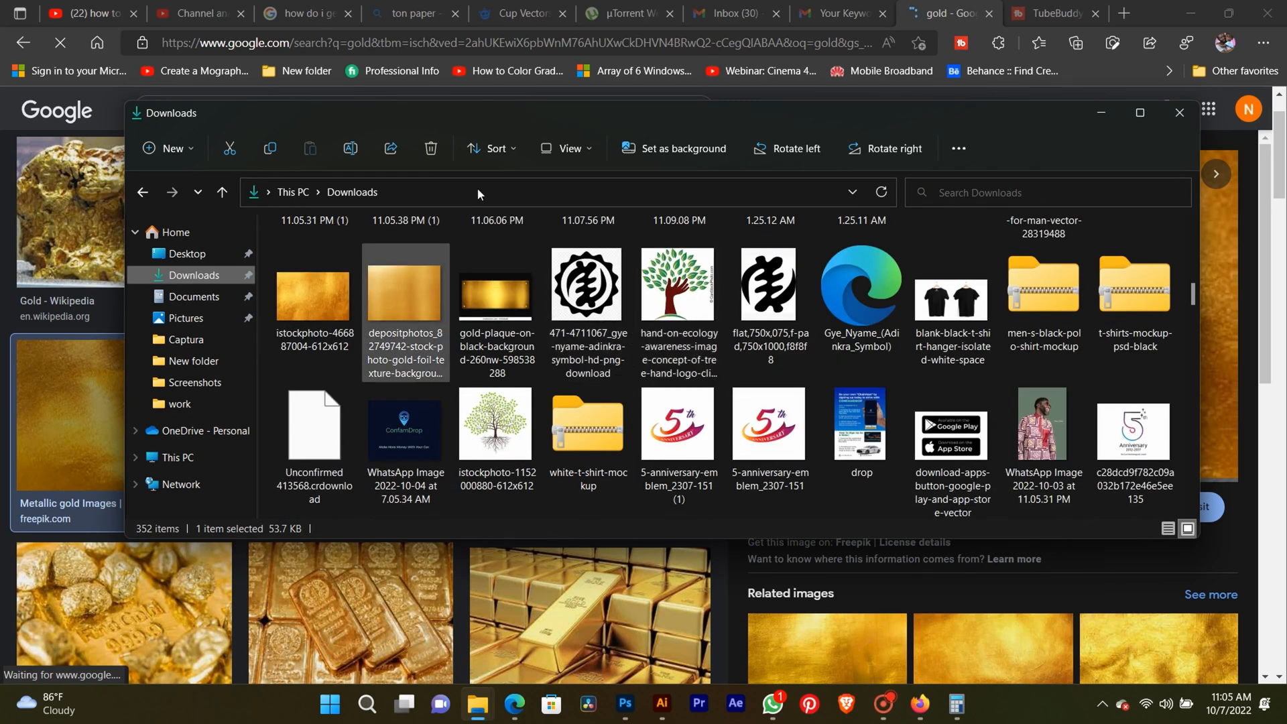
click(1191, 10)
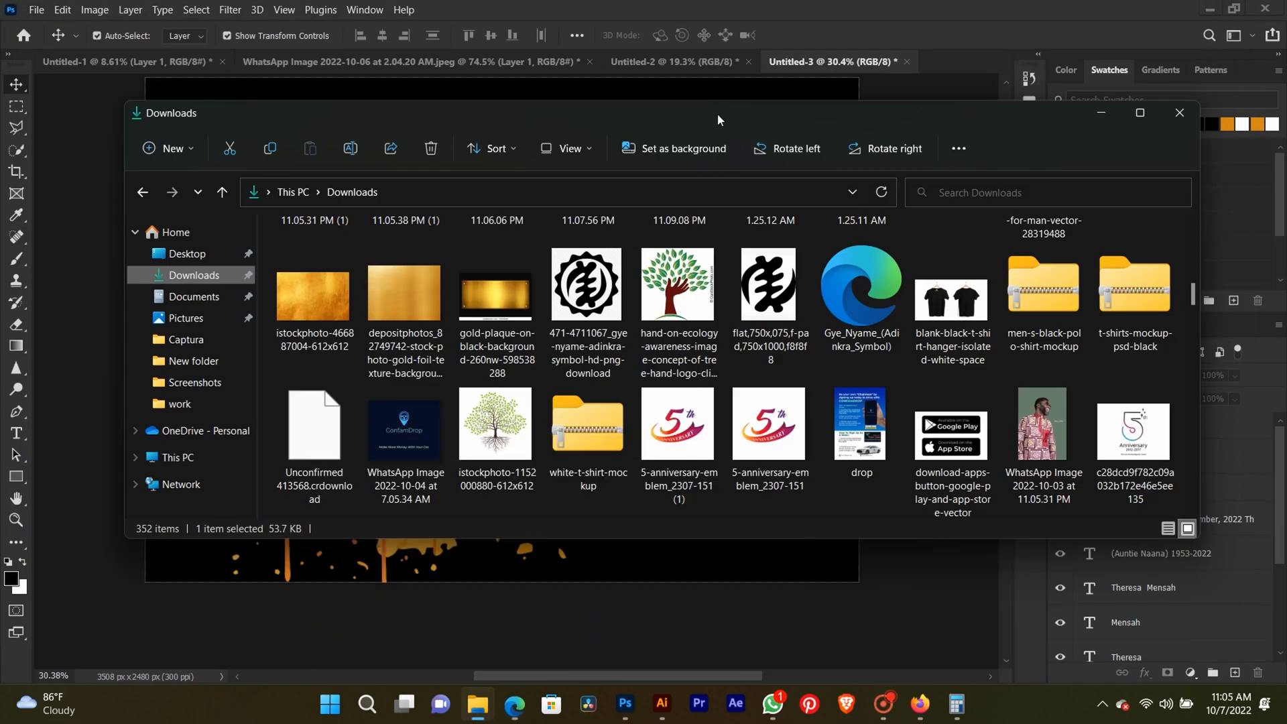
click(321, 303)
drag(322, 304, 642, 599)
drag(501, 345, 393, 344)
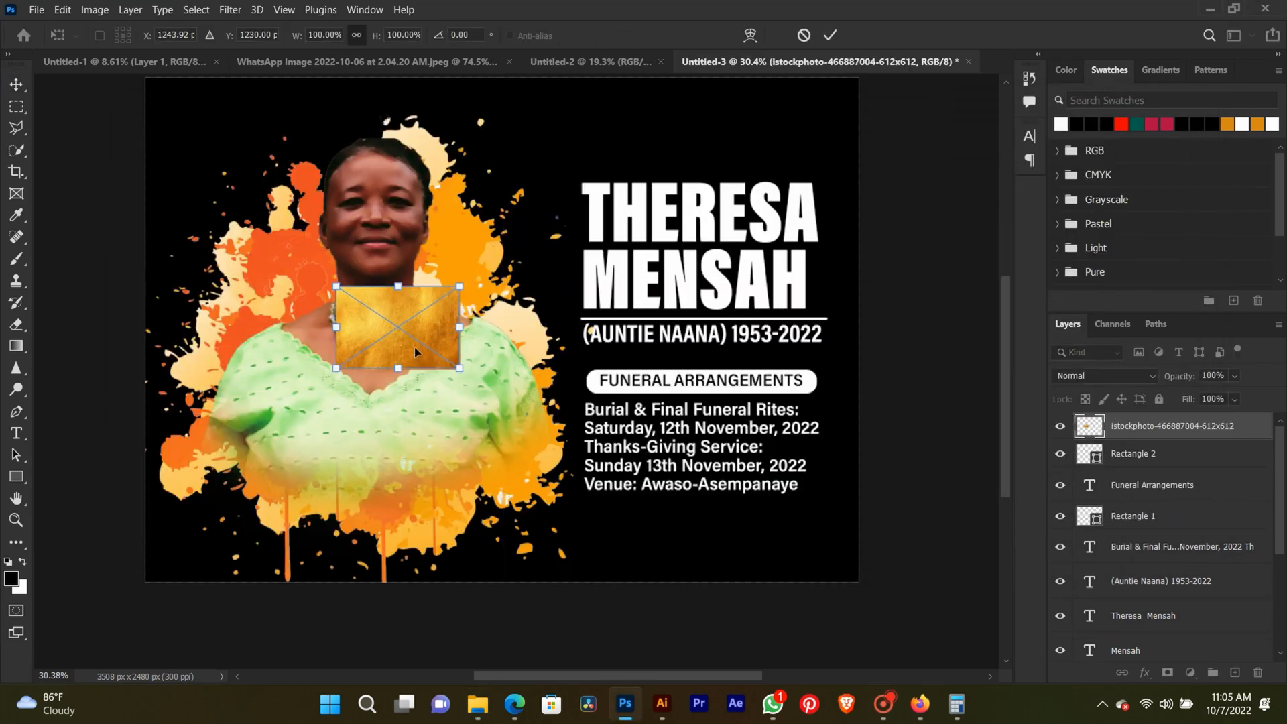
drag(465, 368, 419, 346)
key(Return)
key(Return)
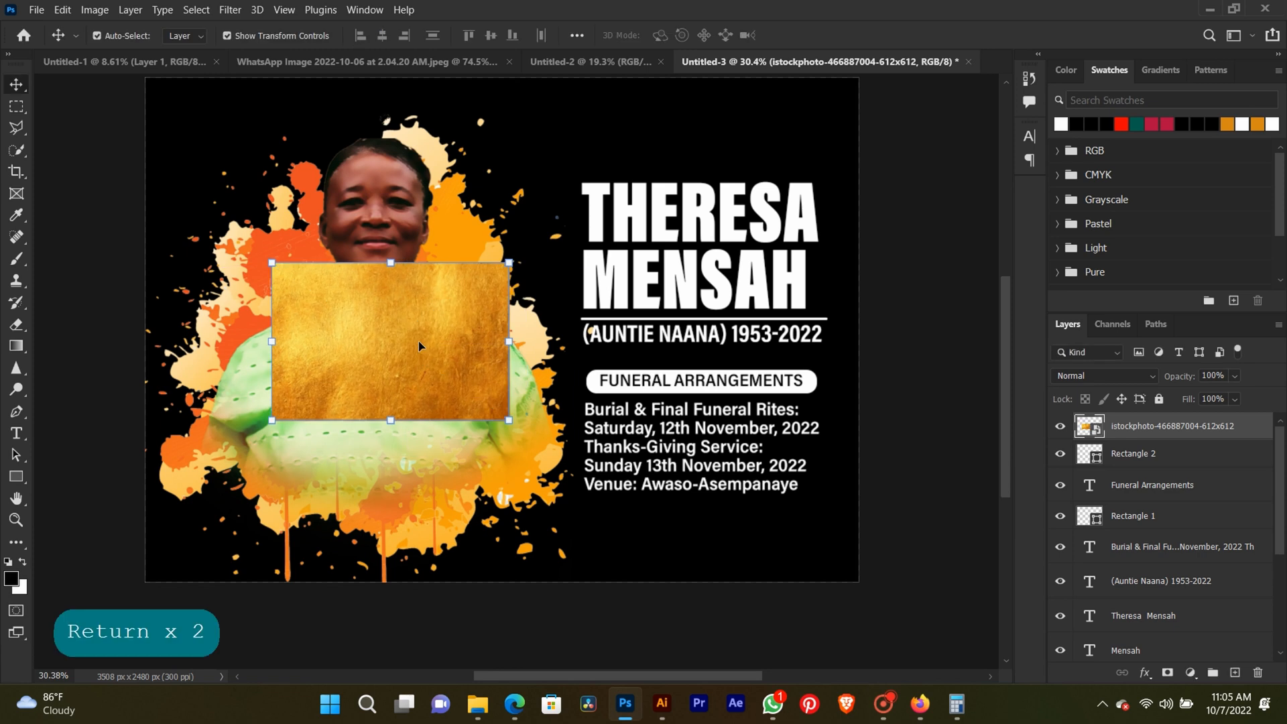
Add a radial Gradient Overlay to the large two-line name text, keeping the name and gold texture in view.
right_click(754, 203)
click(766, 209)
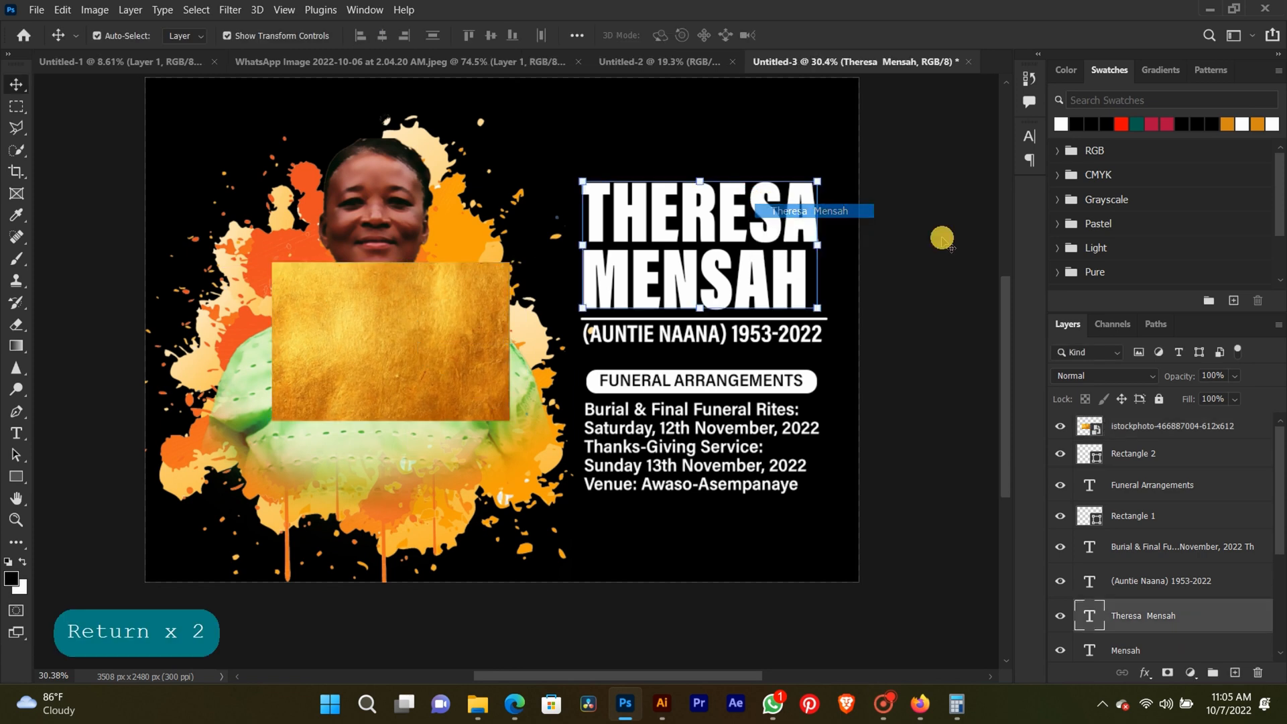
click(1229, 608)
double_click(1229, 608)
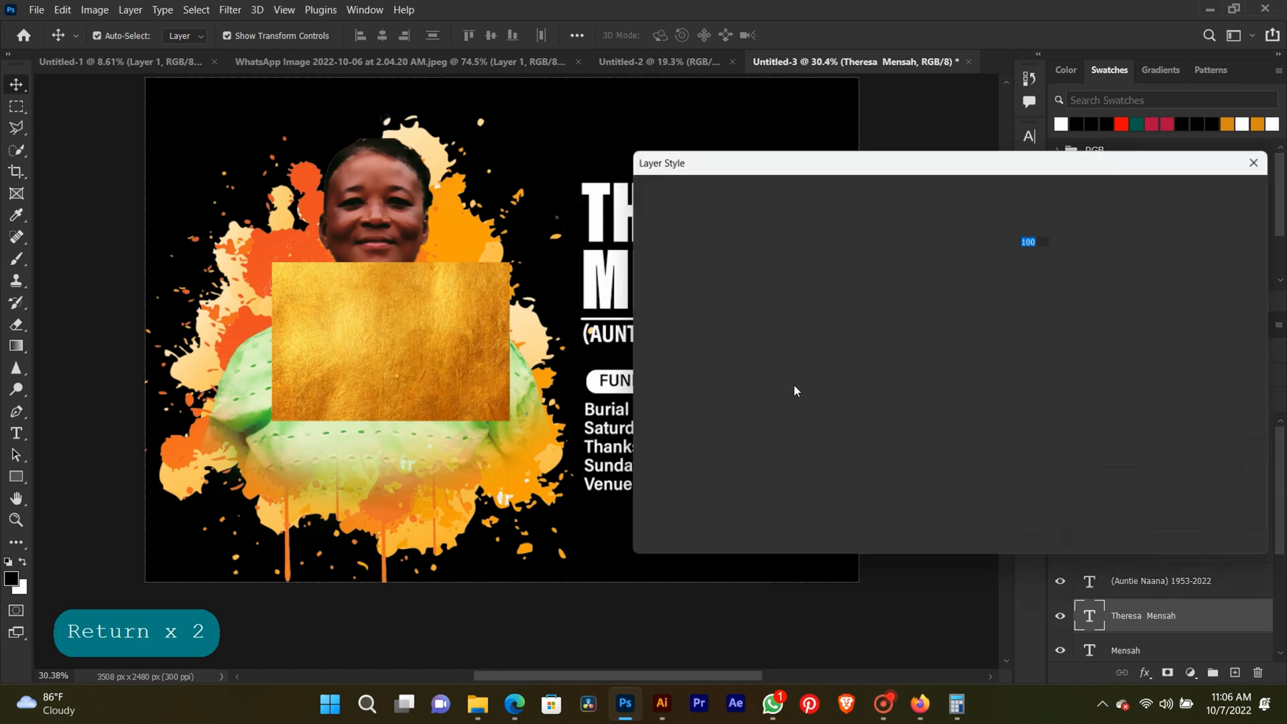
click(674, 412)
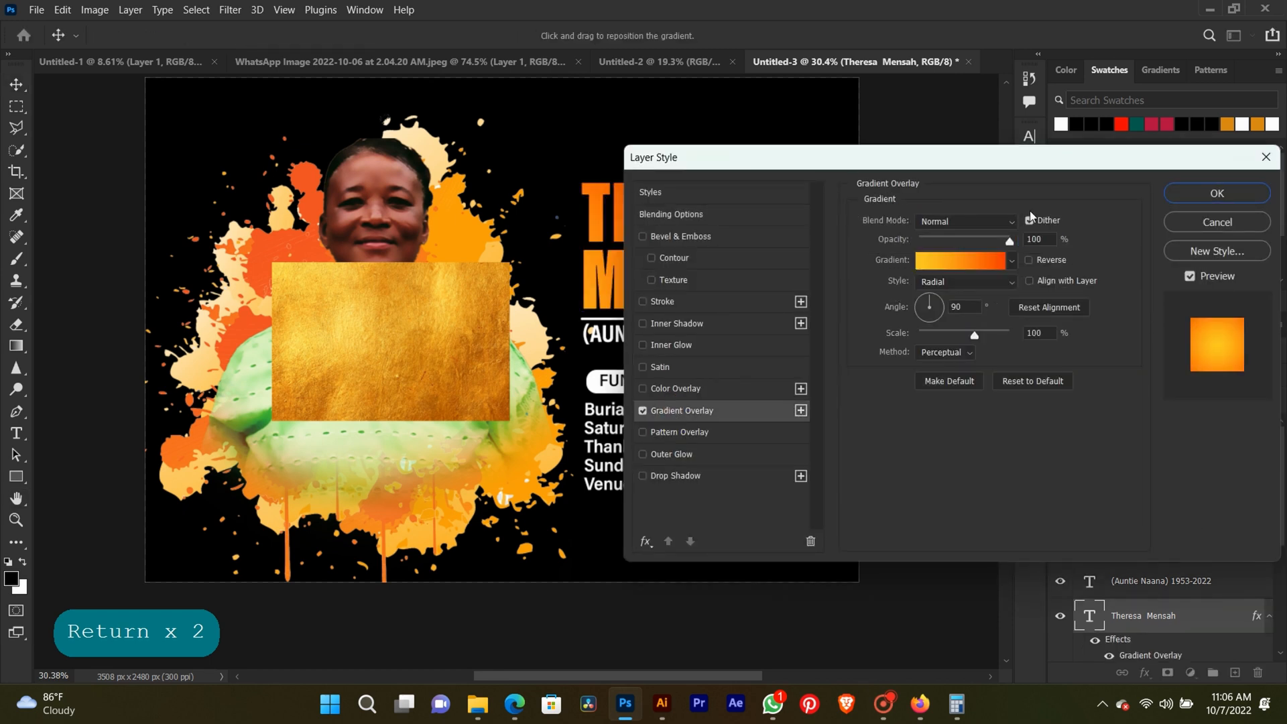
drag(908, 161, 1049, 154)
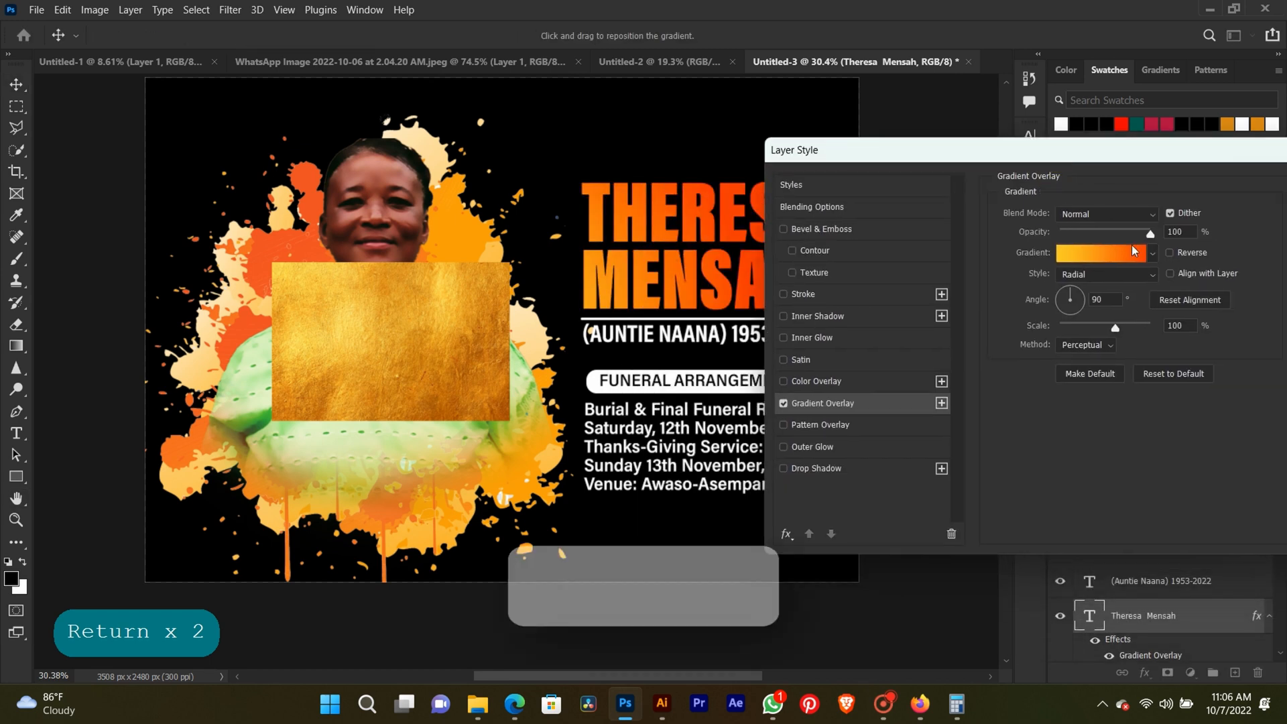
Set the overlay gradient's first colour stop to an orange gold sampled from the lower part of the placed texture.
click(1135, 251)
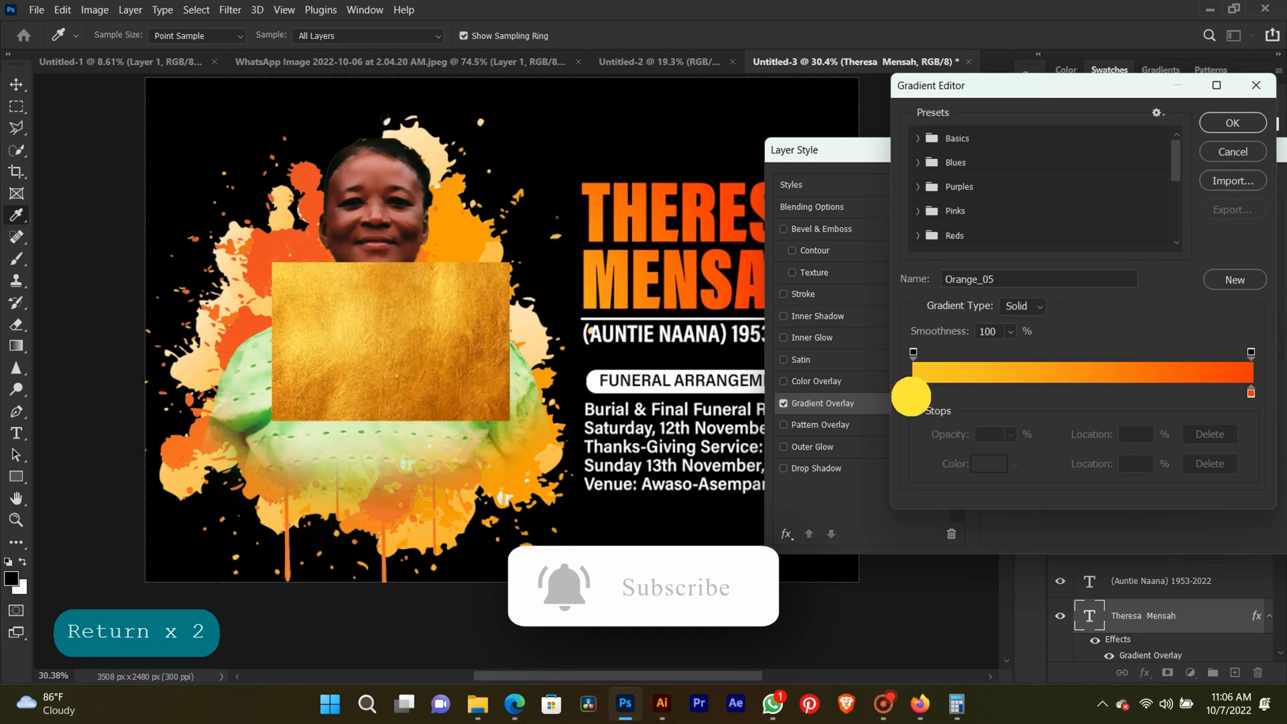
click(912, 393)
click(985, 463)
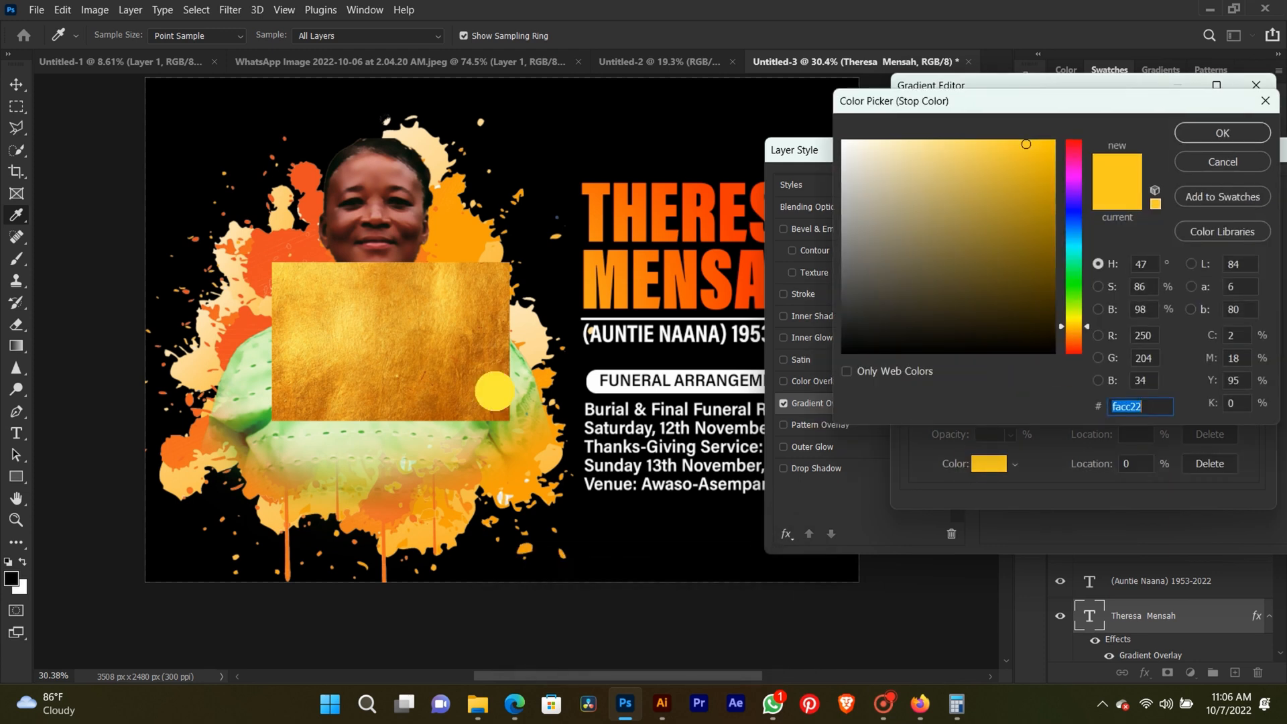
click(496, 390)
click(1221, 134)
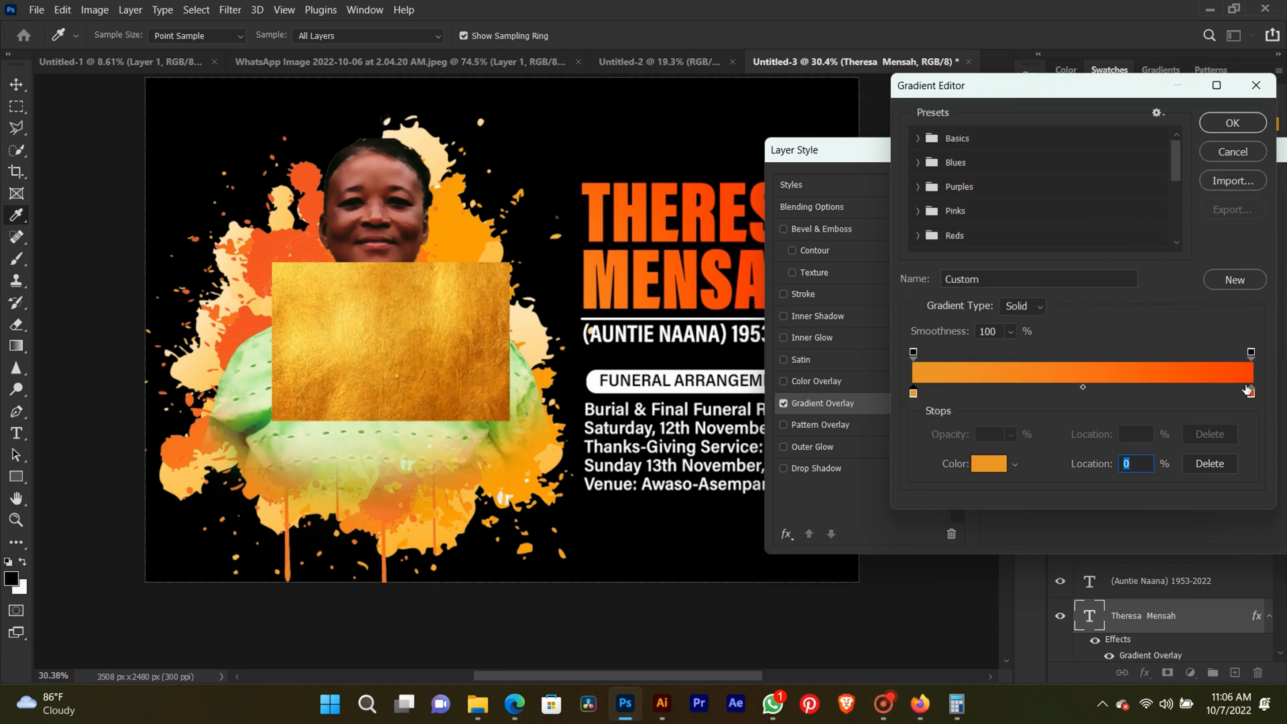
Set the gradient's end colour stop to the dark gold c47819 sampled from the texture.
click(1251, 393)
click(988, 465)
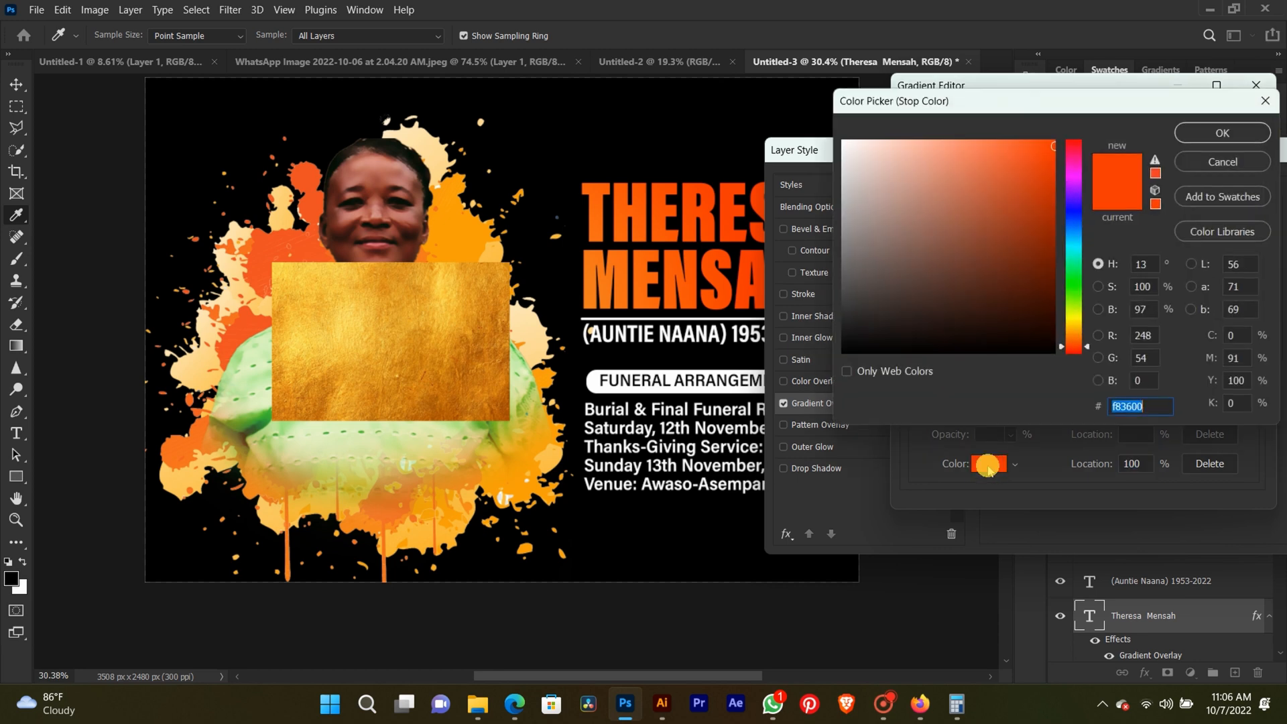
click(349, 305)
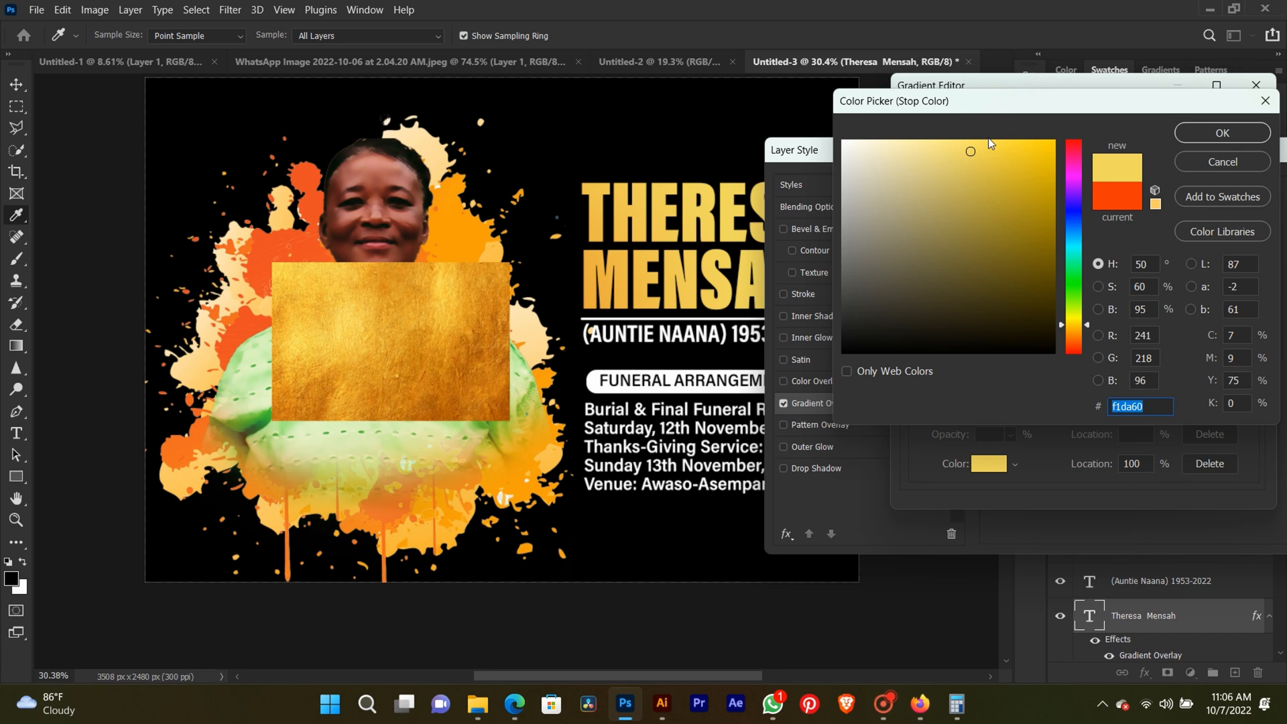
click(1240, 135)
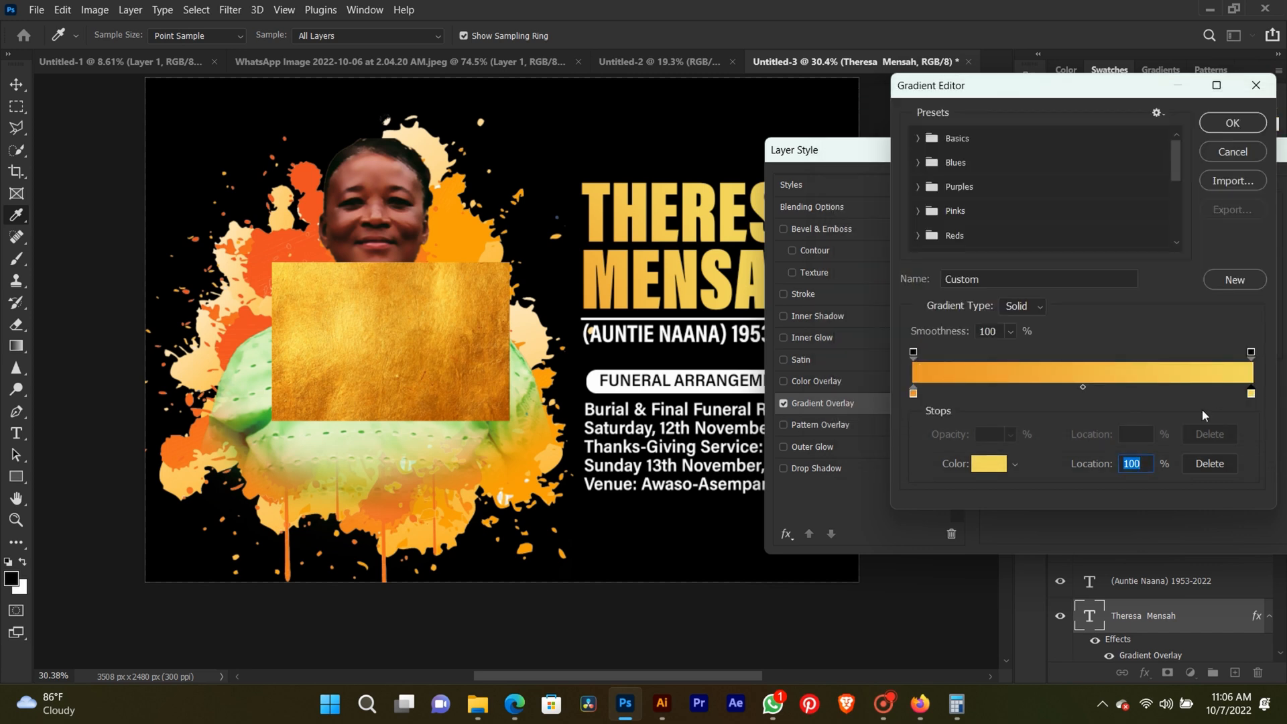
click(988, 463)
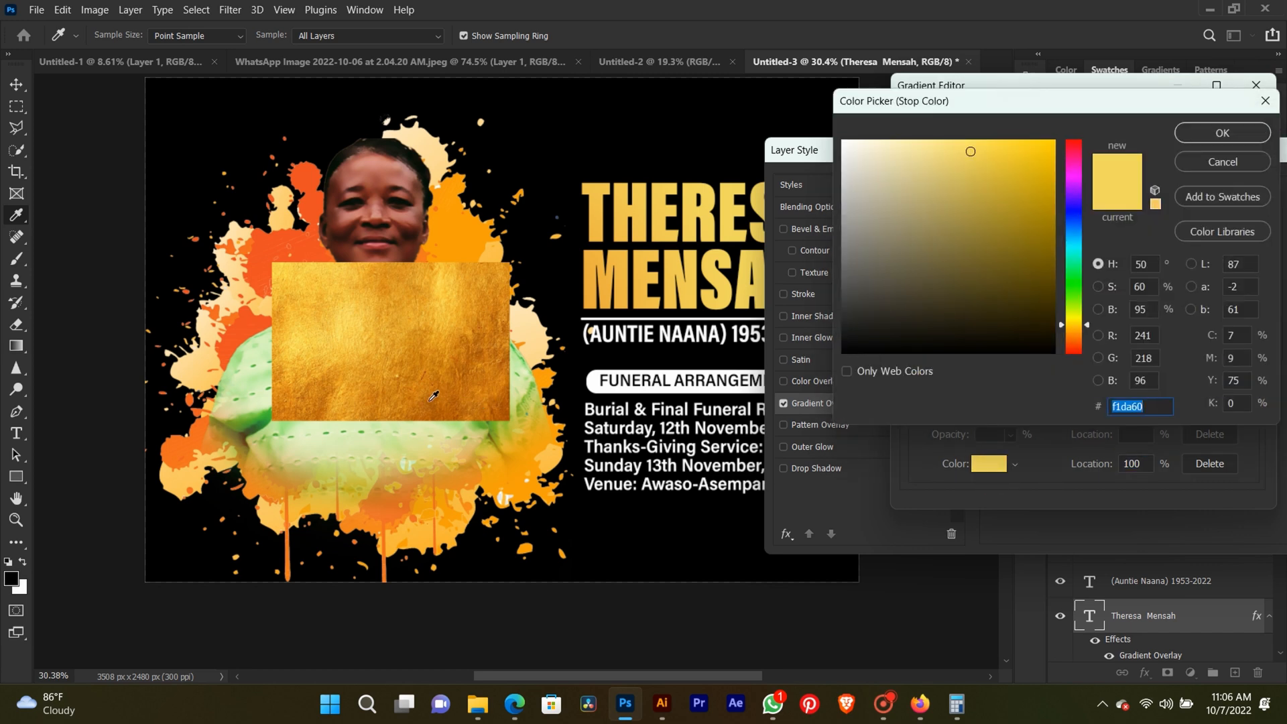
click(433, 396)
click(1221, 134)
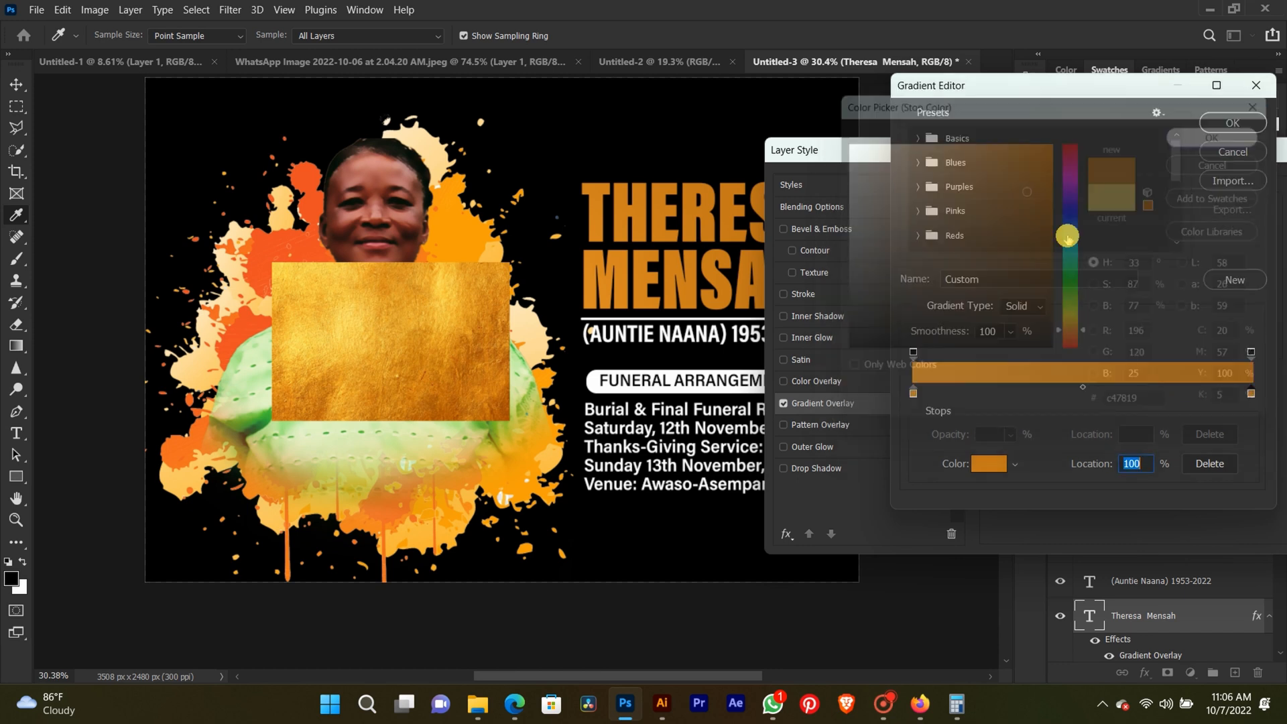
Add a middle gradient stop at 51% in light gold fed352 sampled from the texture and apply the overlay to the name.
click(1085, 392)
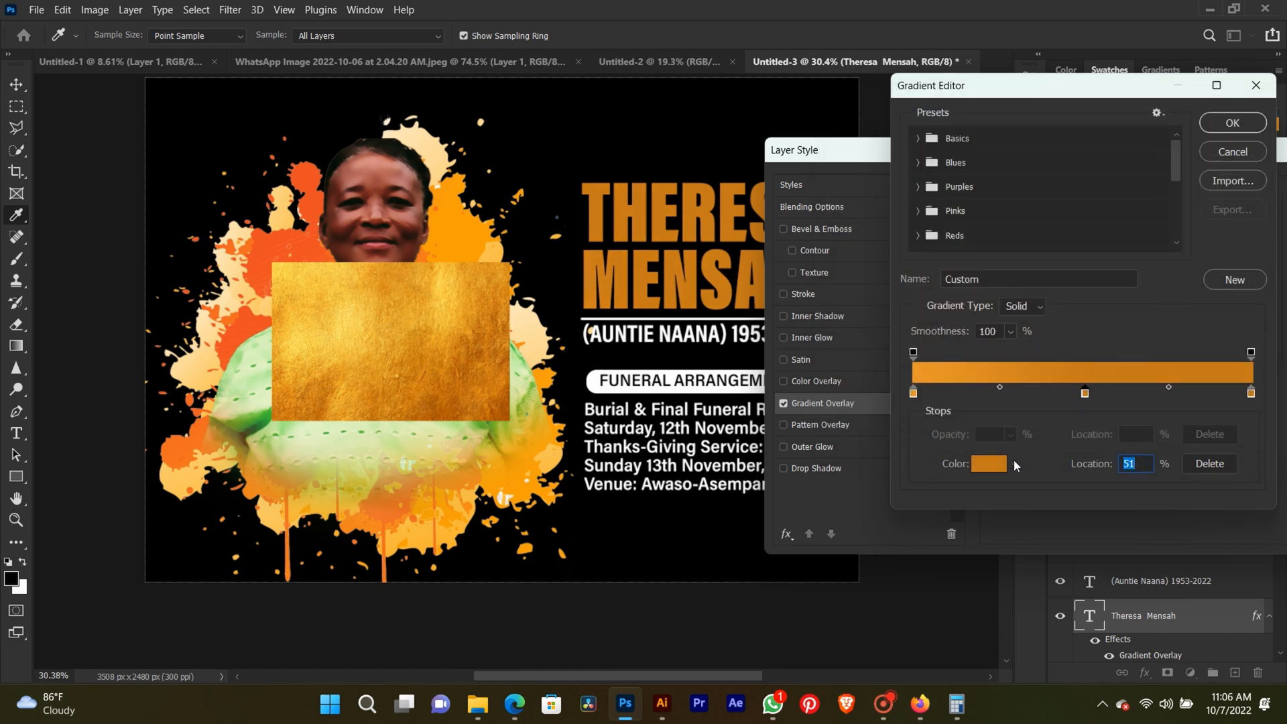
click(990, 463)
click(355, 332)
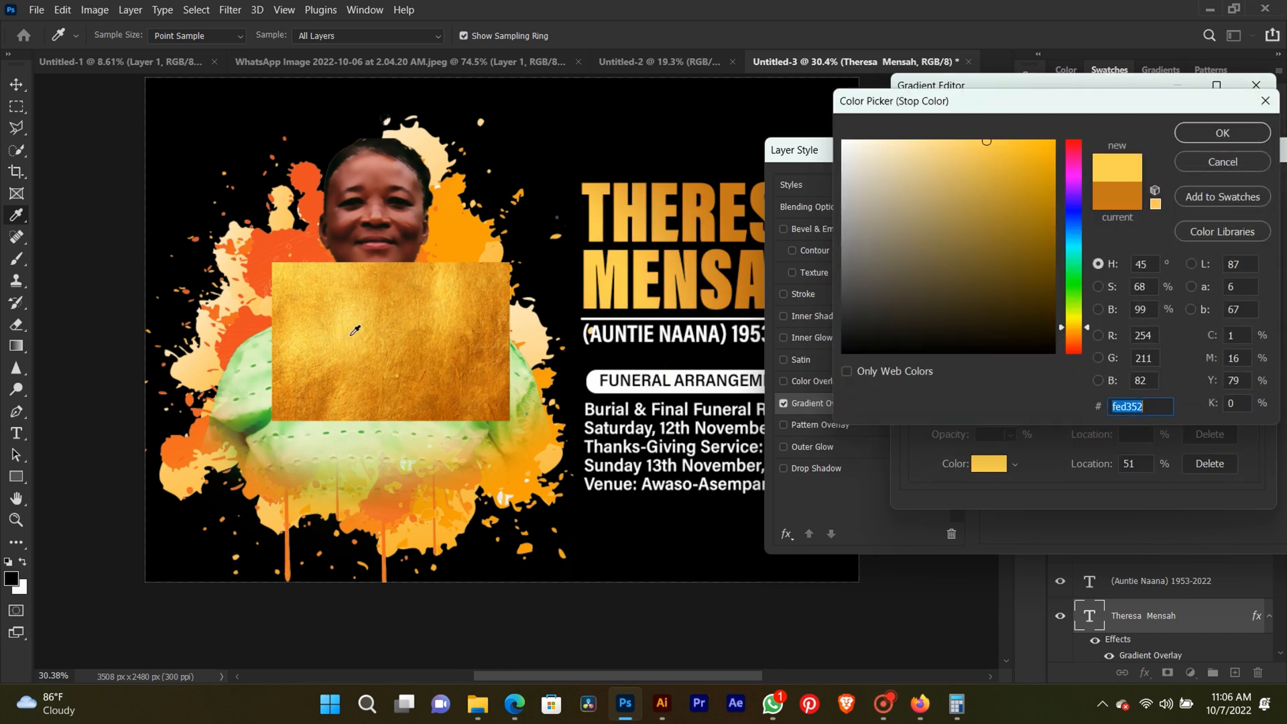
click(1215, 137)
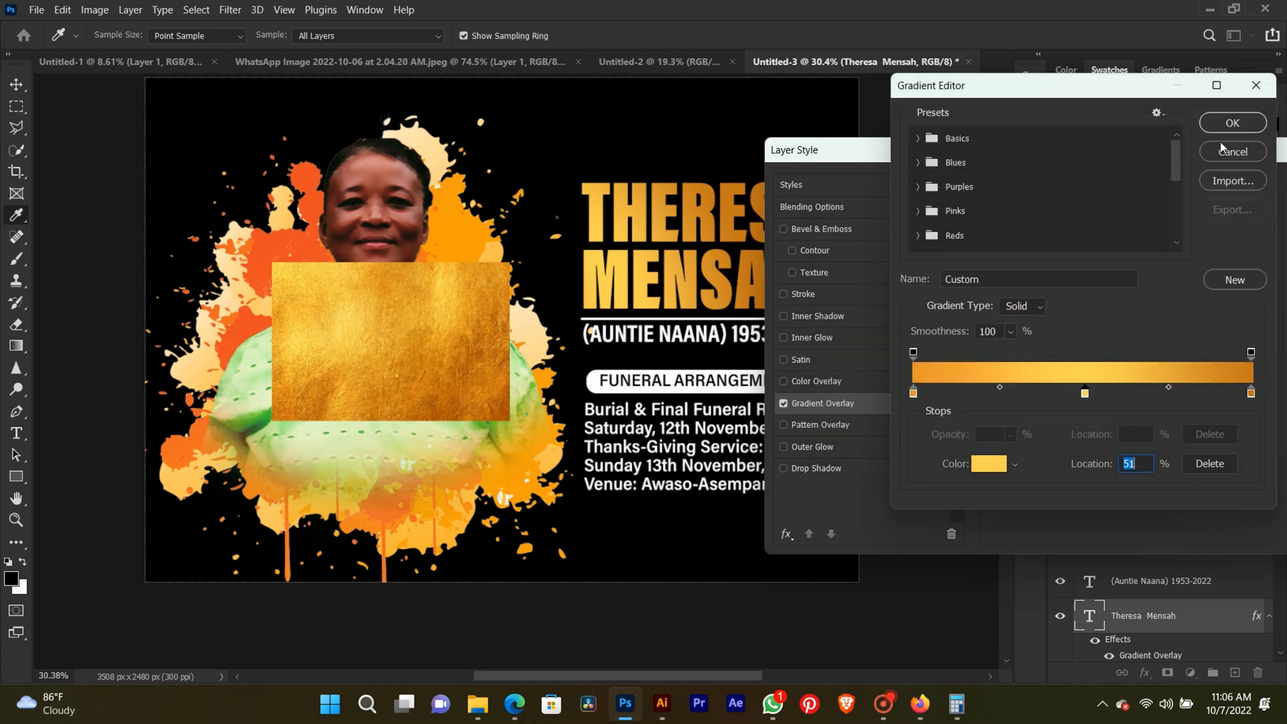
click(1230, 133)
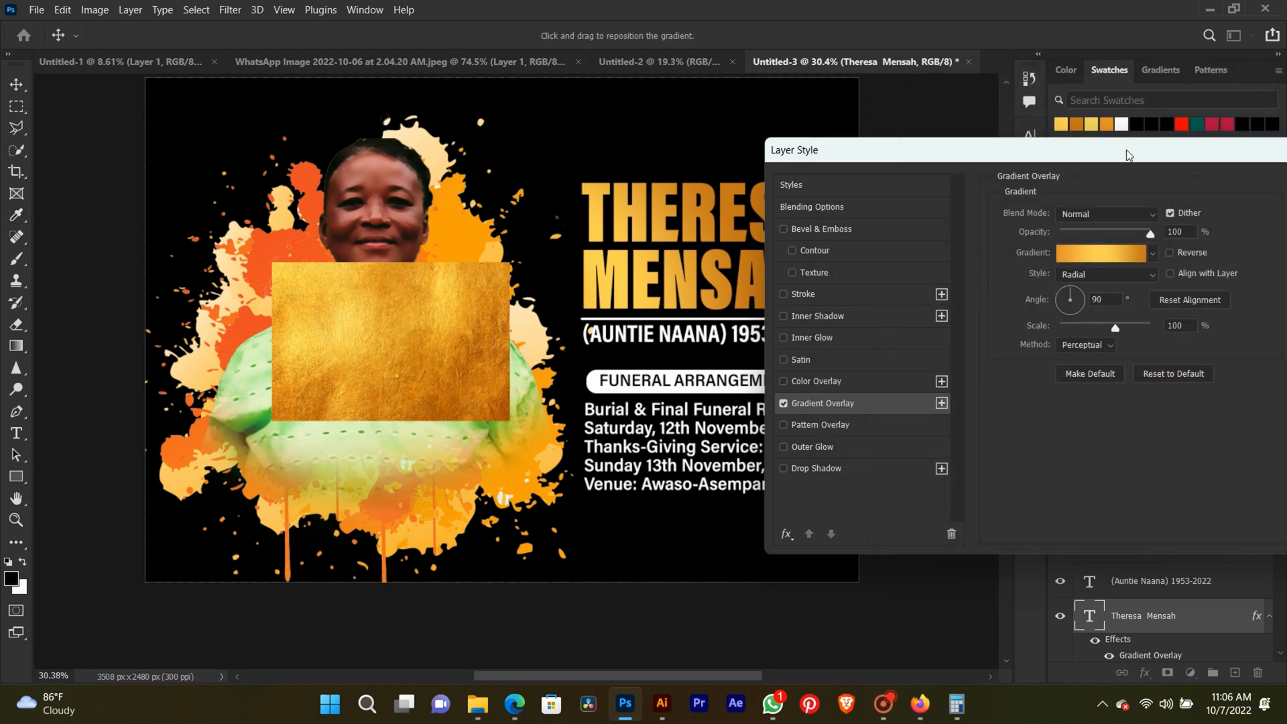
drag(1128, 155, 915, 205)
click(1144, 237)
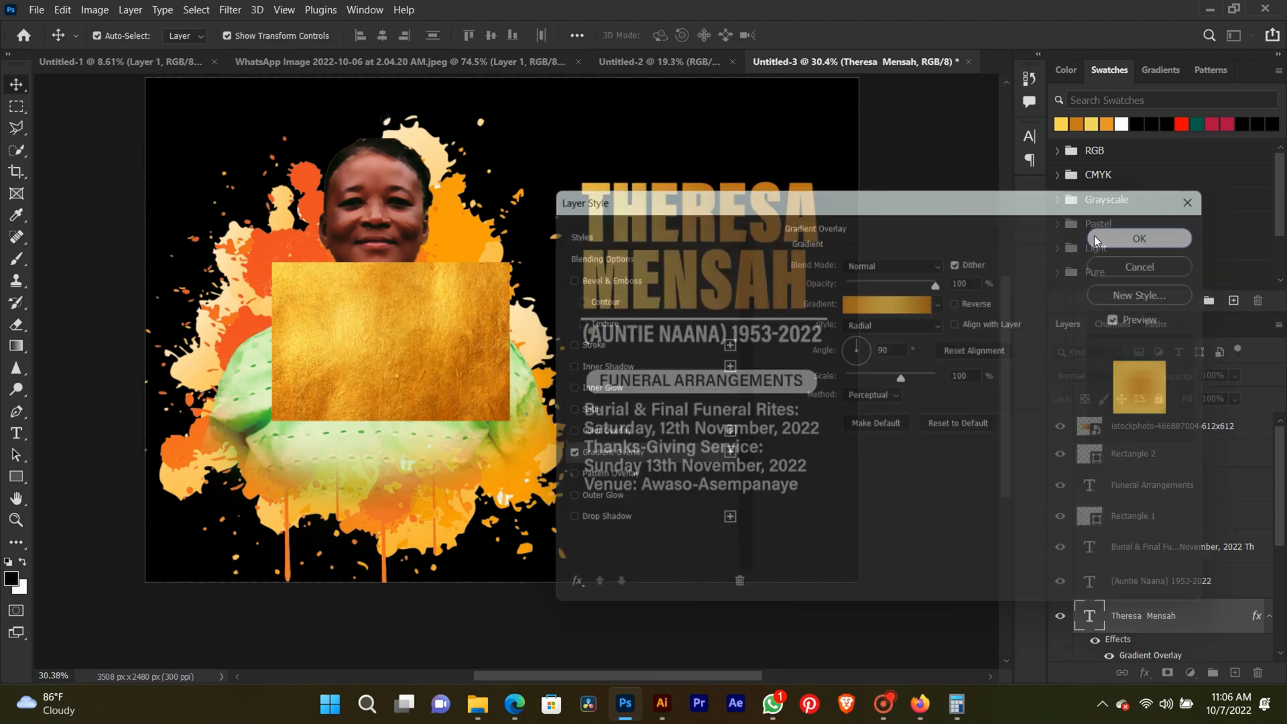
Delete the gold texture layer covering the portrait and deselect all layers.
click(421, 367)
key(BackSpace)
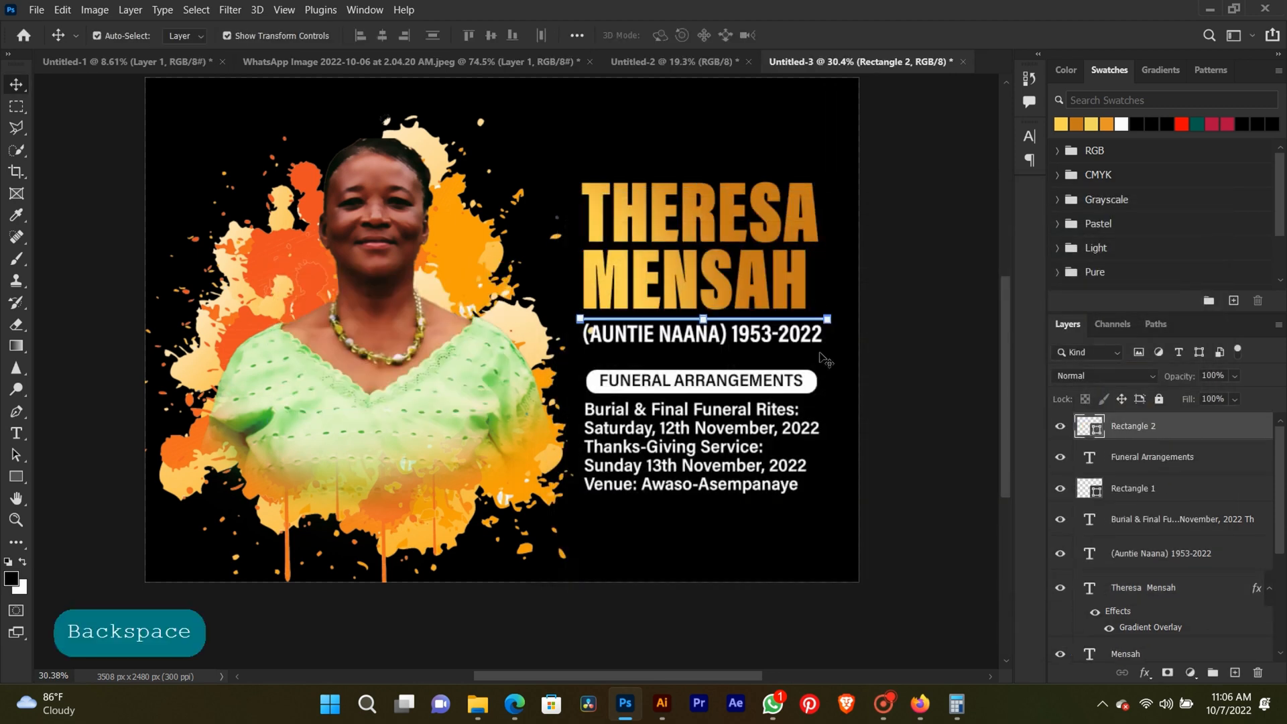
click(939, 293)
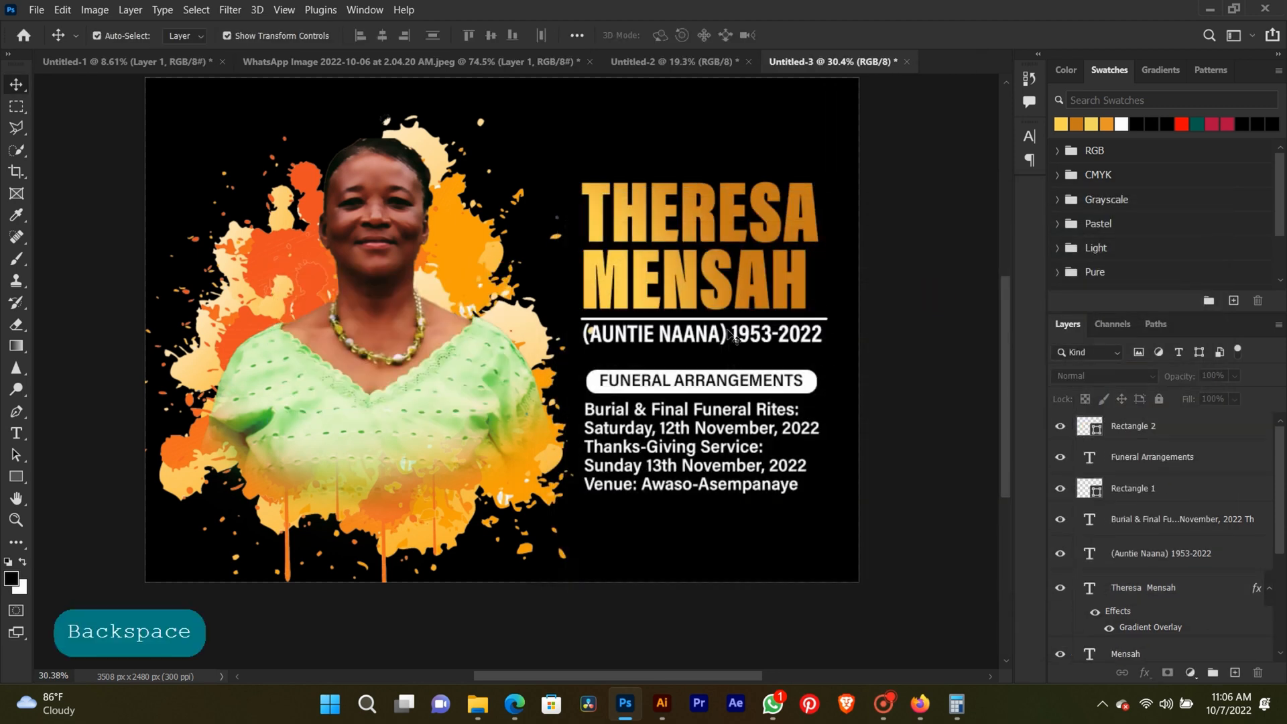
Copy the gold gradient layer style from the deceased's name text layer.
scroll(734, 332, down, 1)
scroll(732, 335, up, 1)
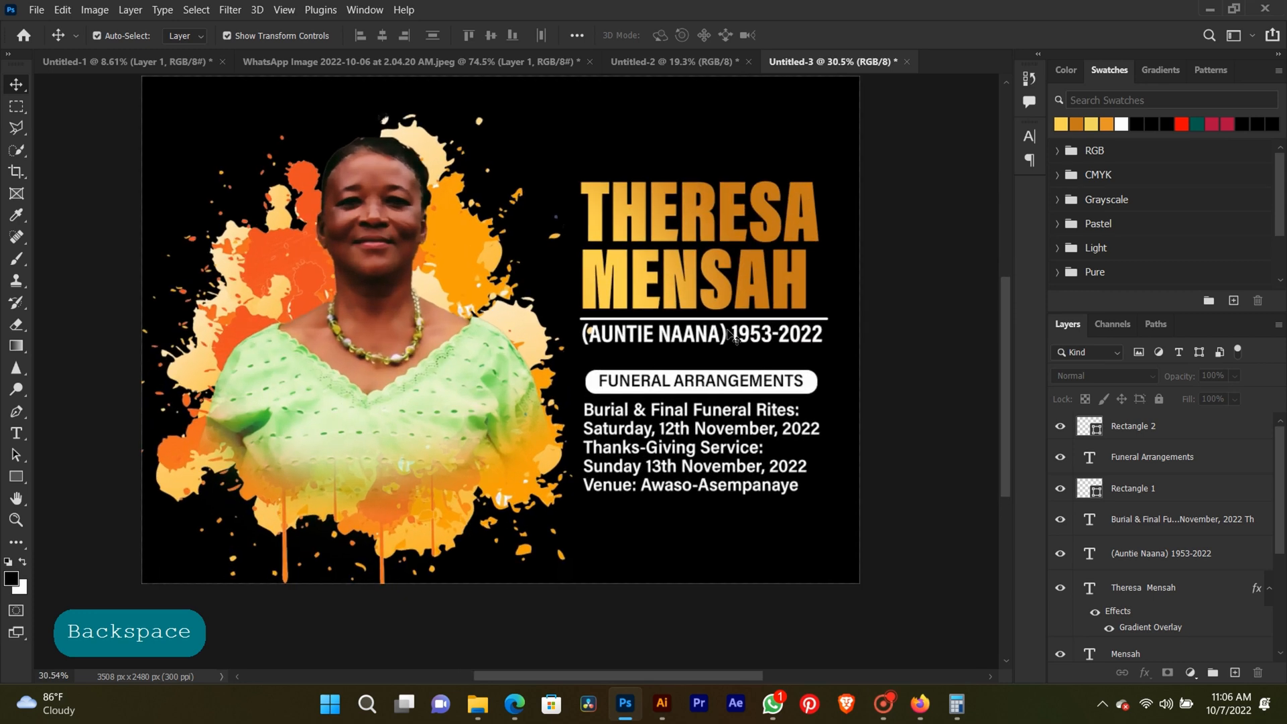
scroll(732, 335, up, 1)
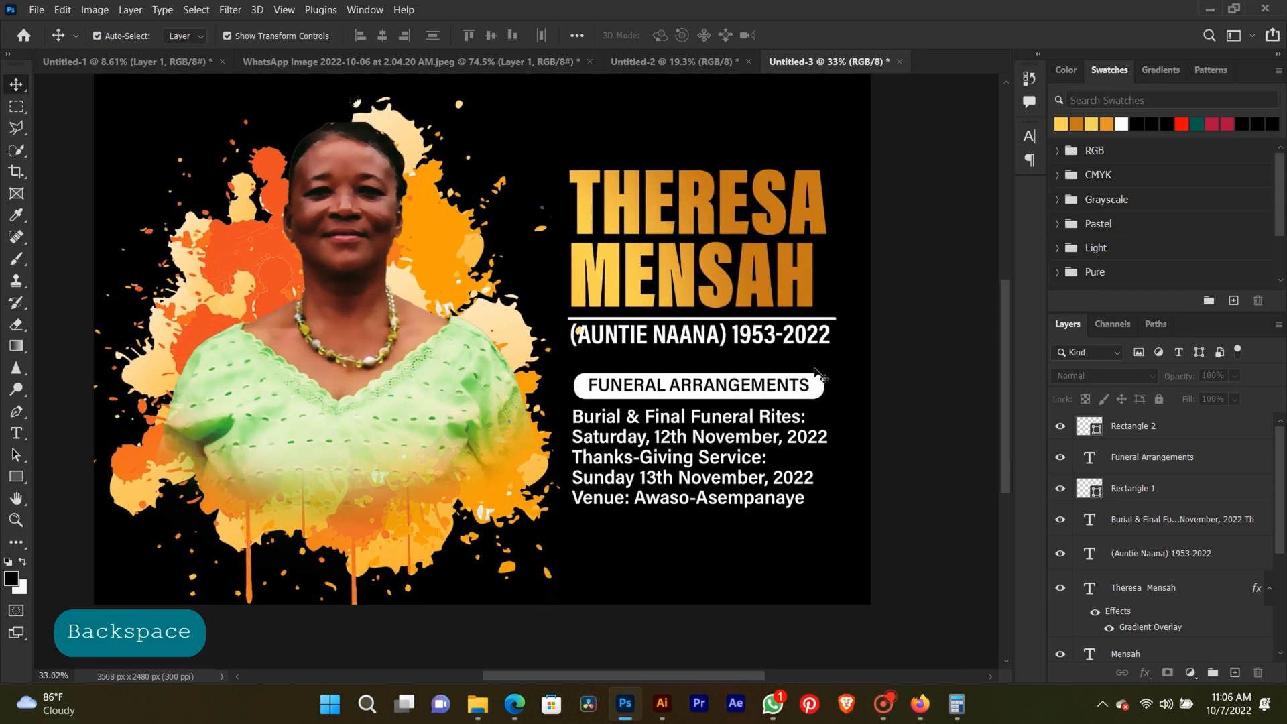
right_click(817, 390)
click(851, 395)
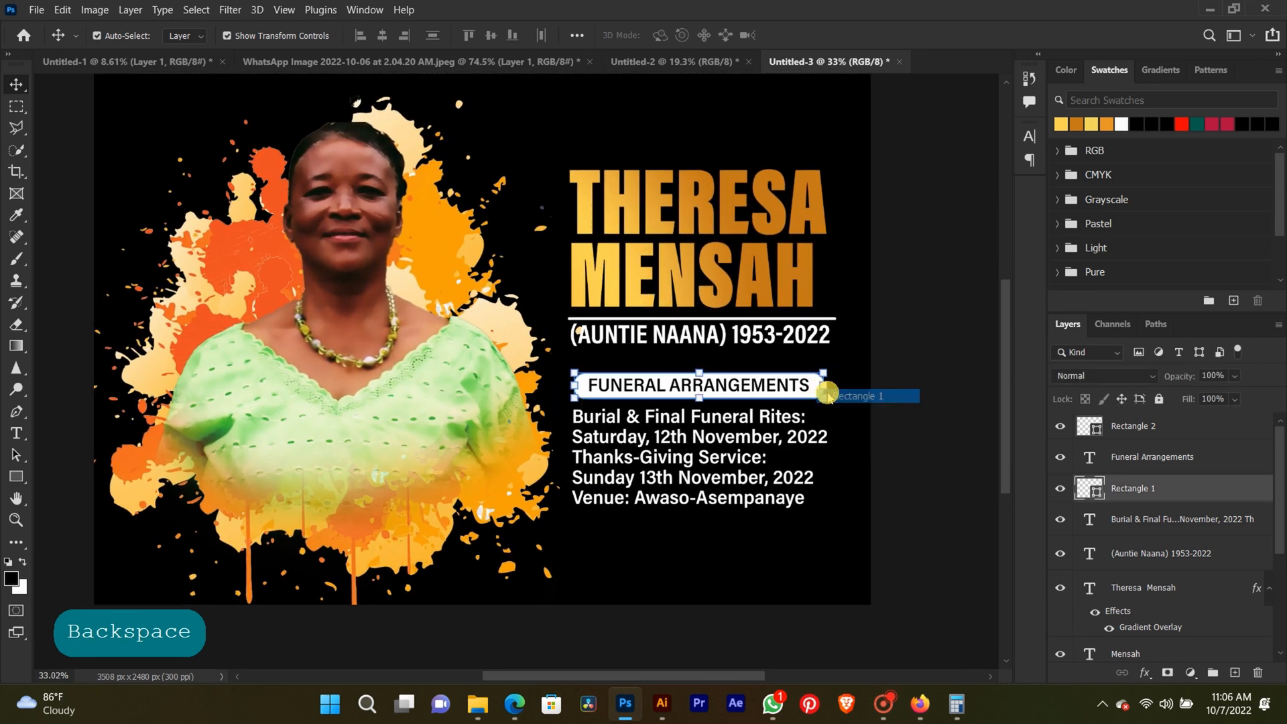
right_click(797, 252)
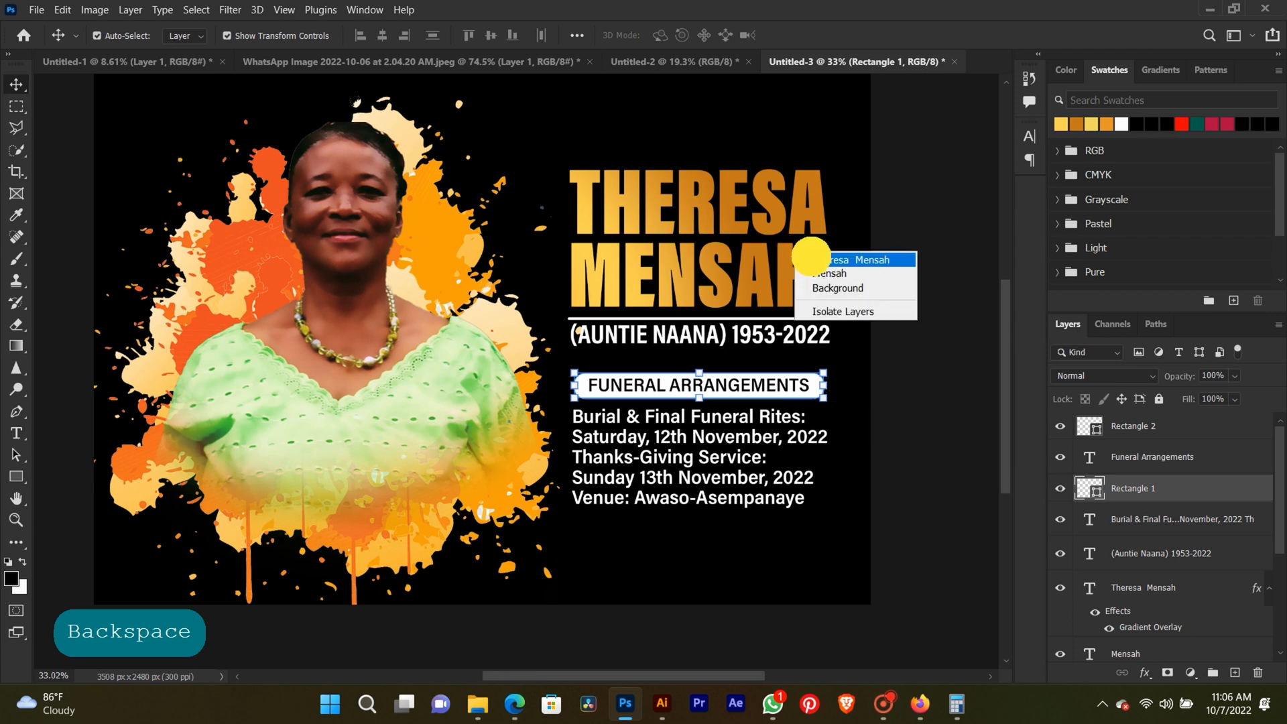
click(838, 260)
right_click(1204, 594)
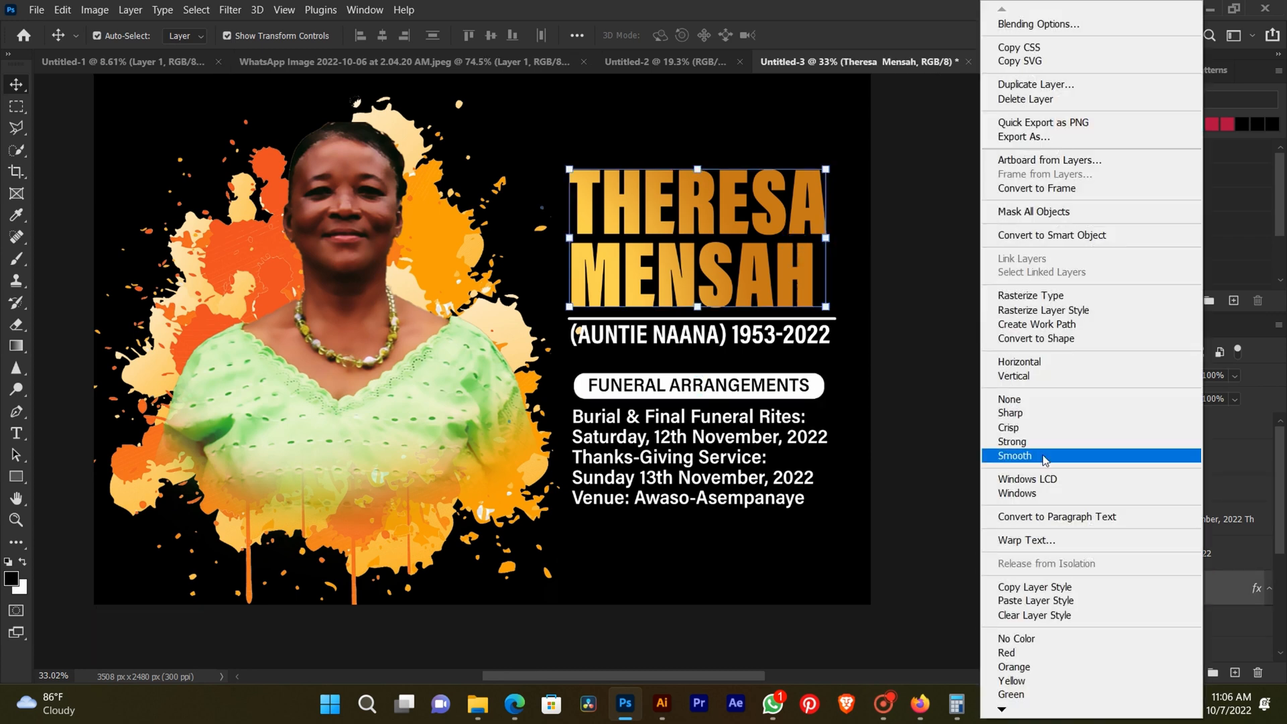
click(1055, 587)
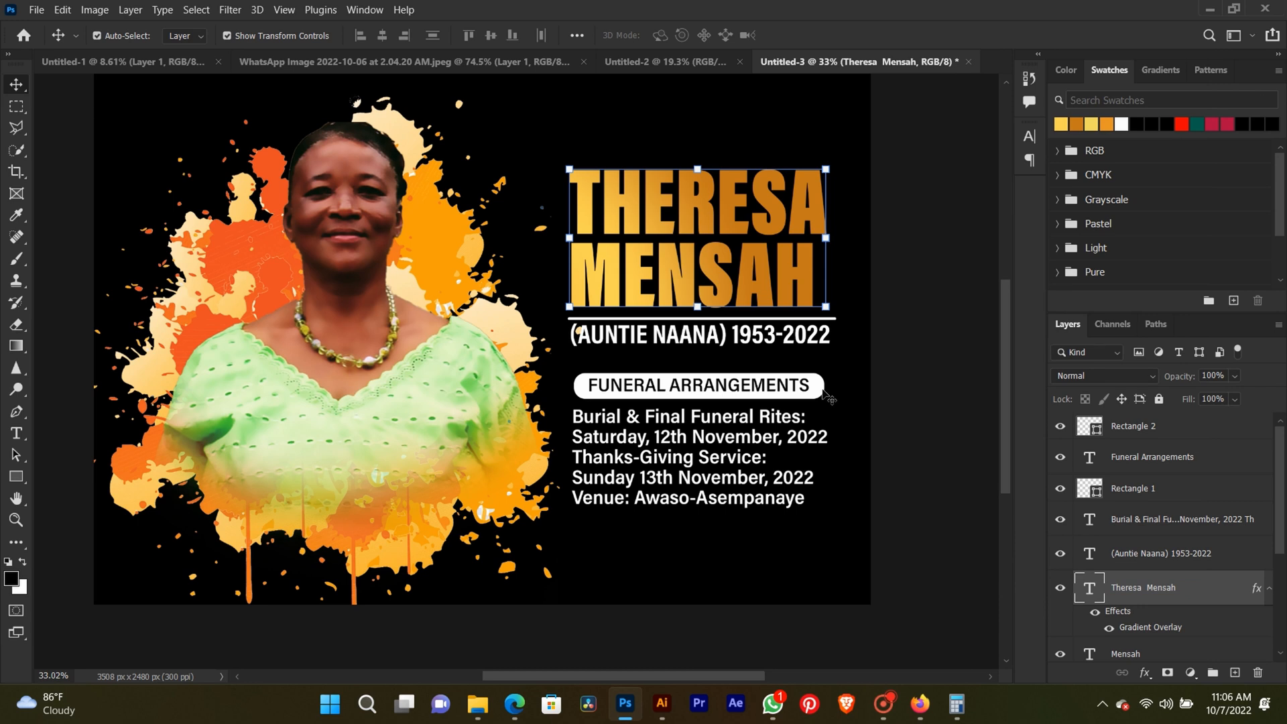
Paste the copied gradient style onto the rounded bar behind the Funeral Arrangements heading and deselect it.
right_click(821, 391)
click(841, 397)
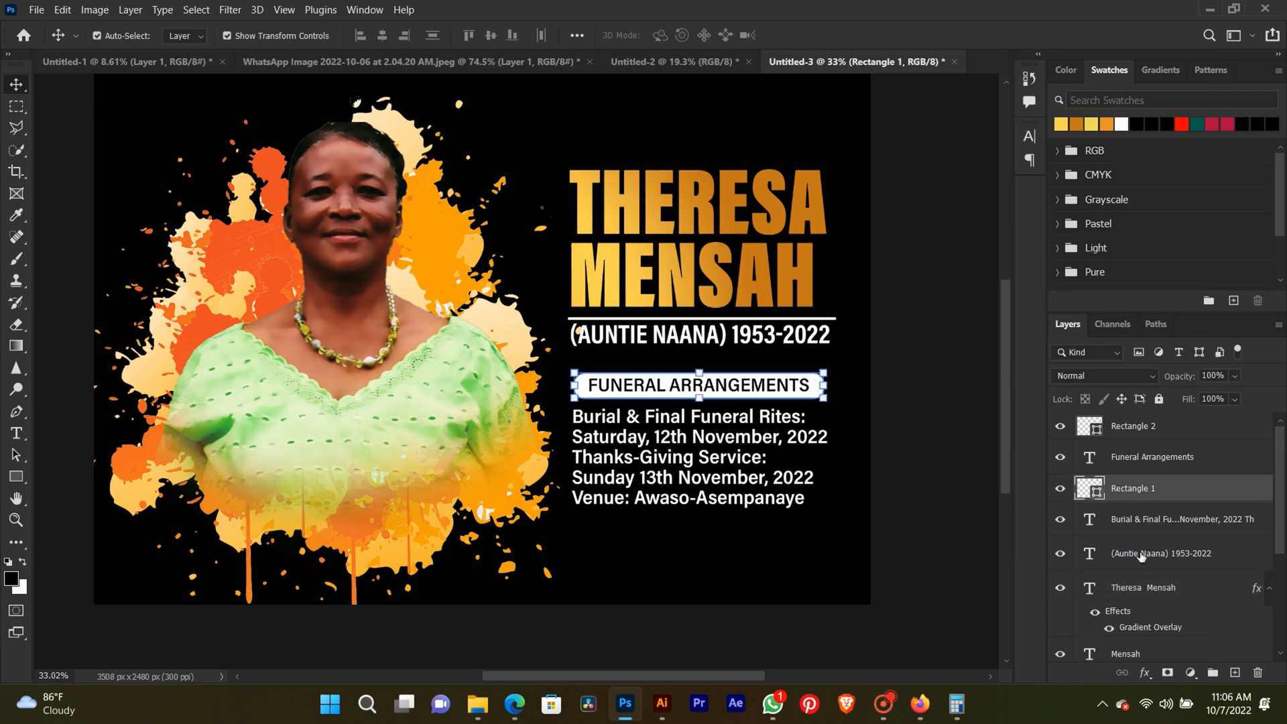
right_click(1231, 484)
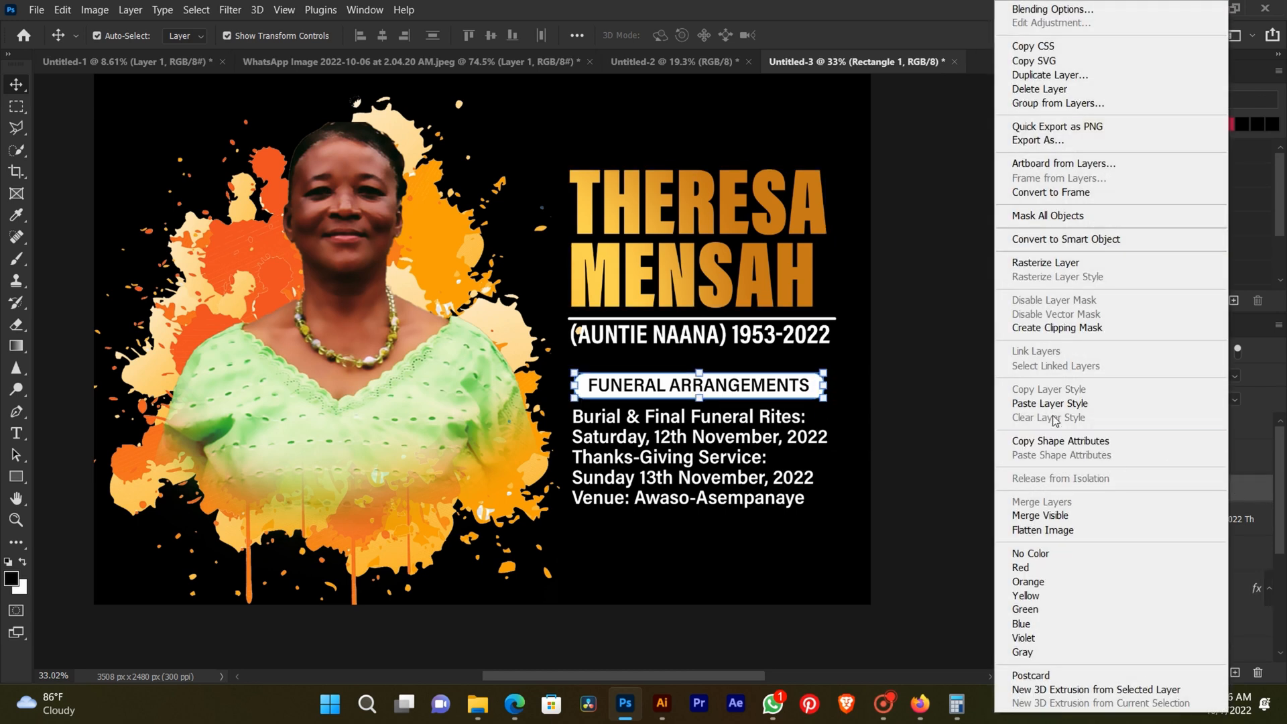
click(1050, 403)
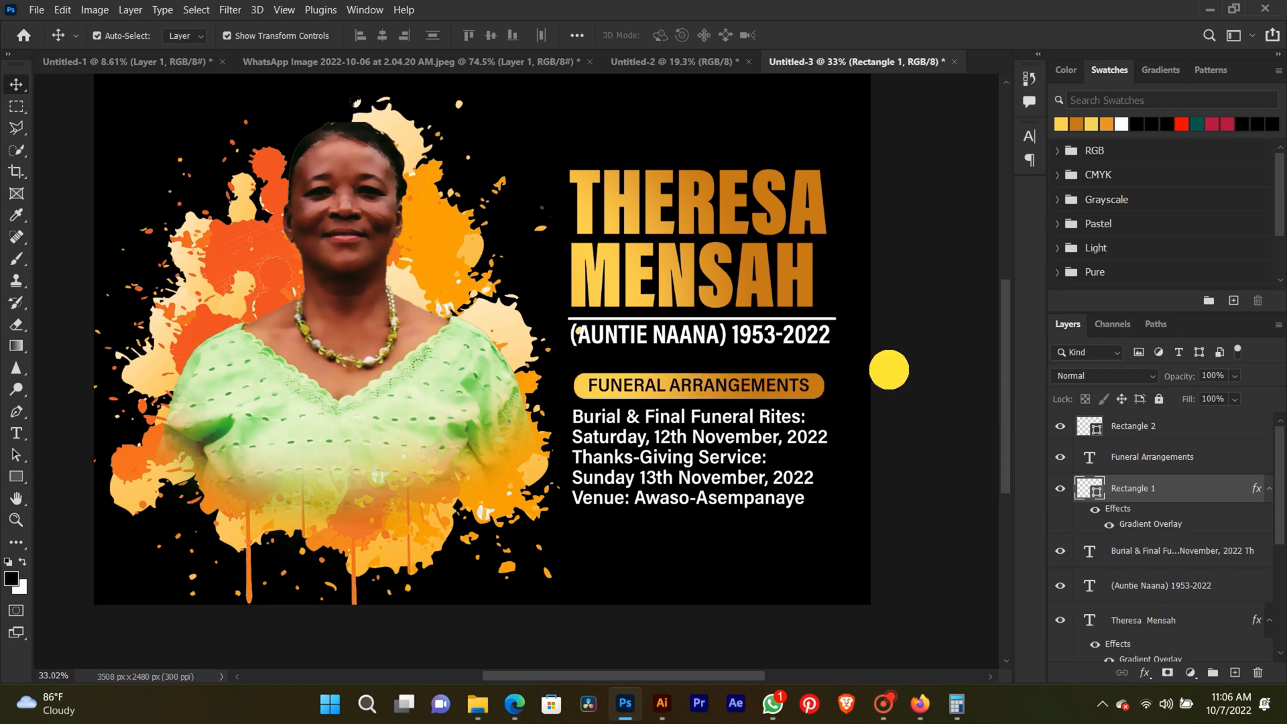
click(889, 369)
Set the Funeral Arrangements heading's font style to SemiCondensed Black.
scroll(645, 382, up, 2)
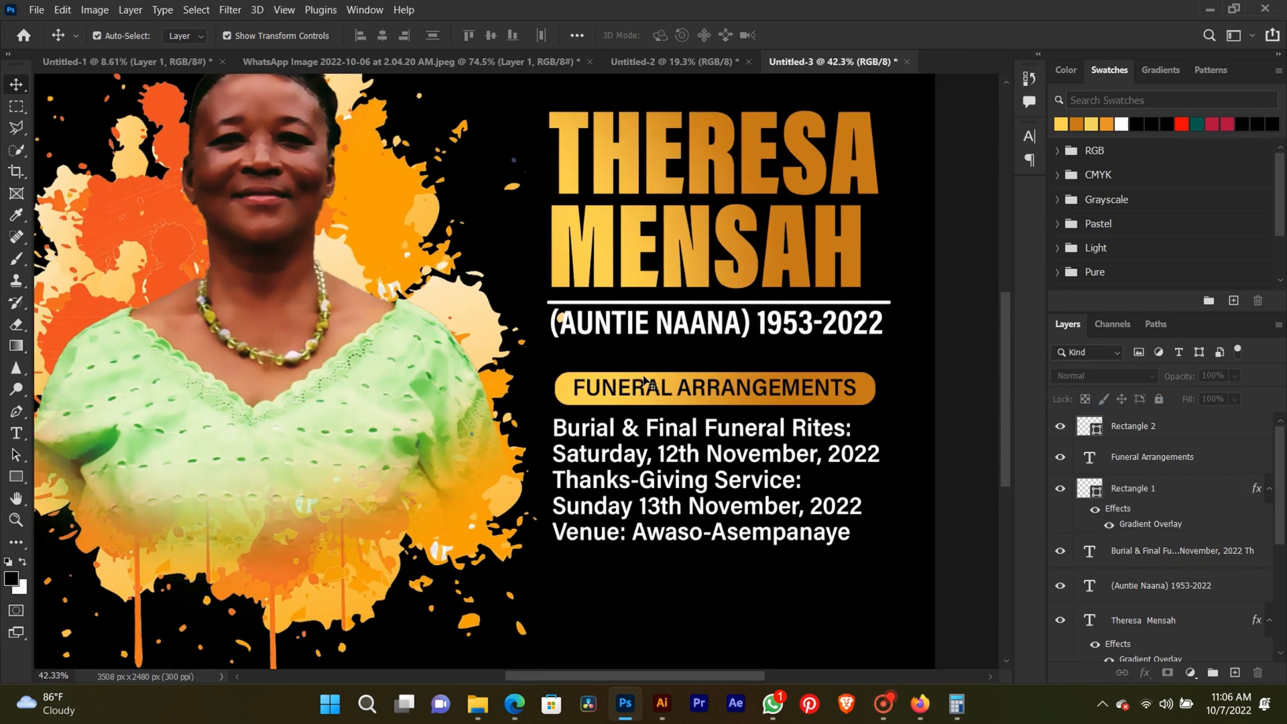
click(16, 433)
click(730, 388)
key(ctrl+a)
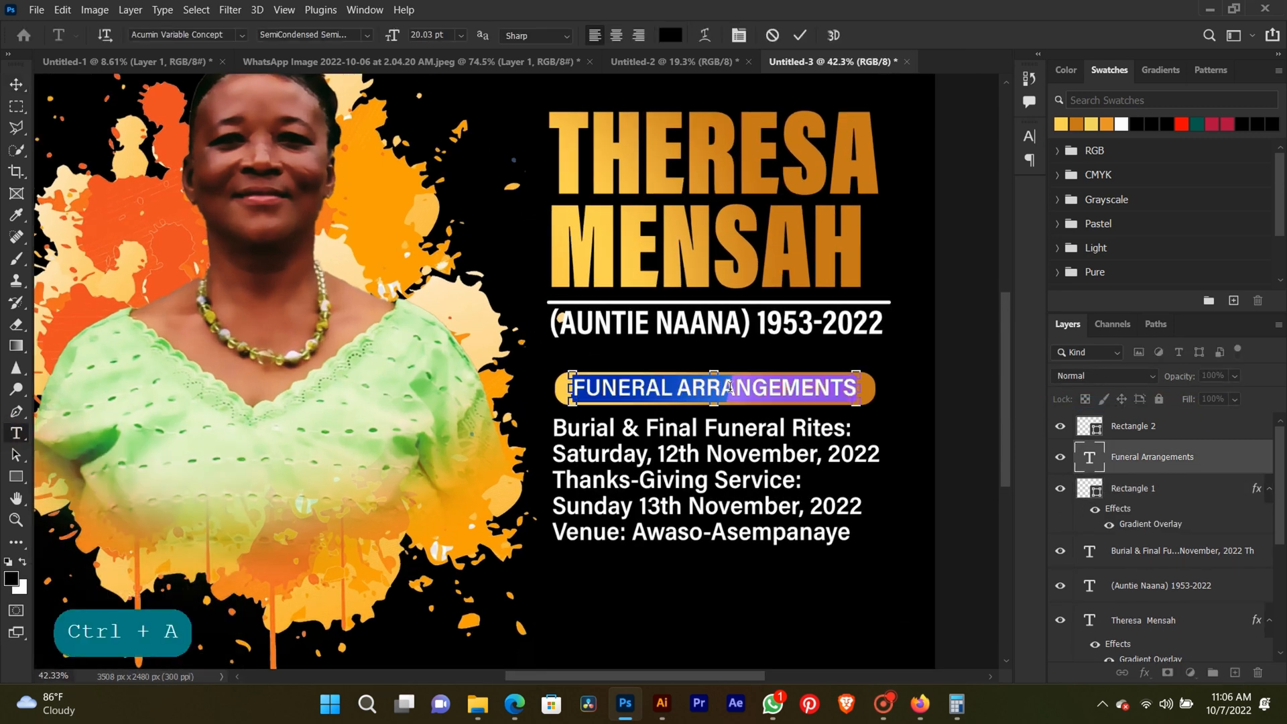
click(367, 35)
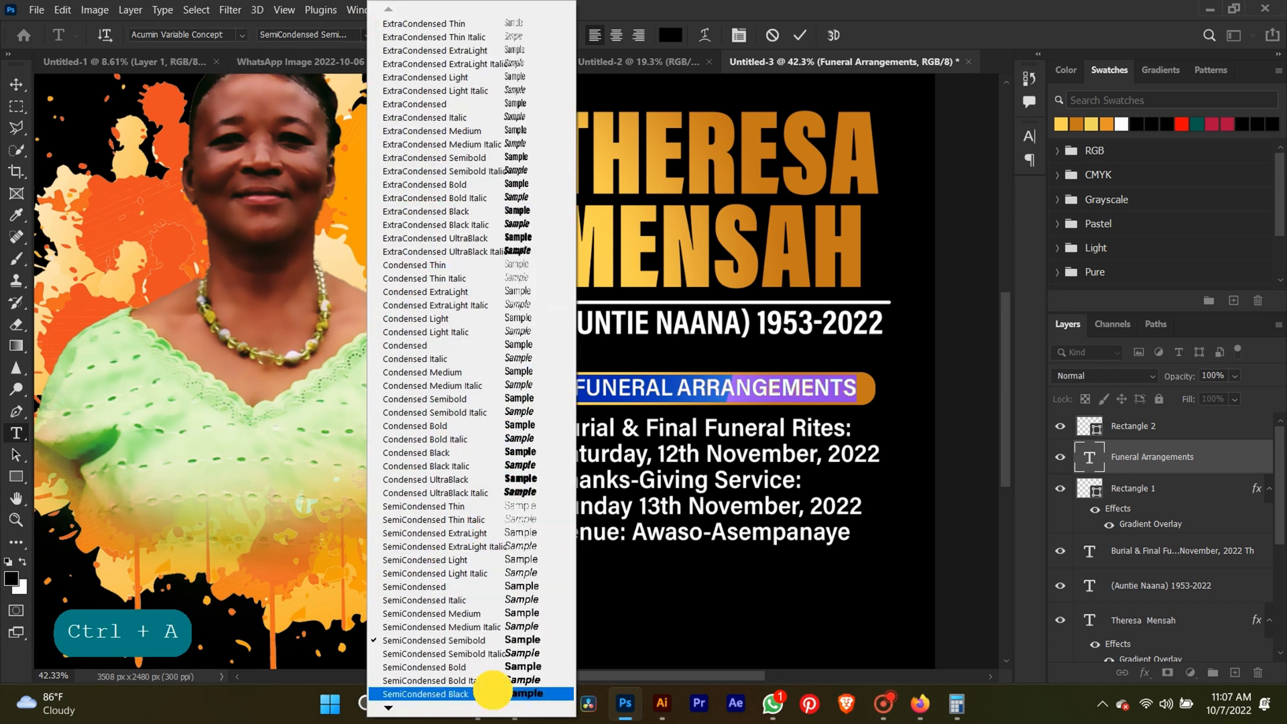
click(492, 694)
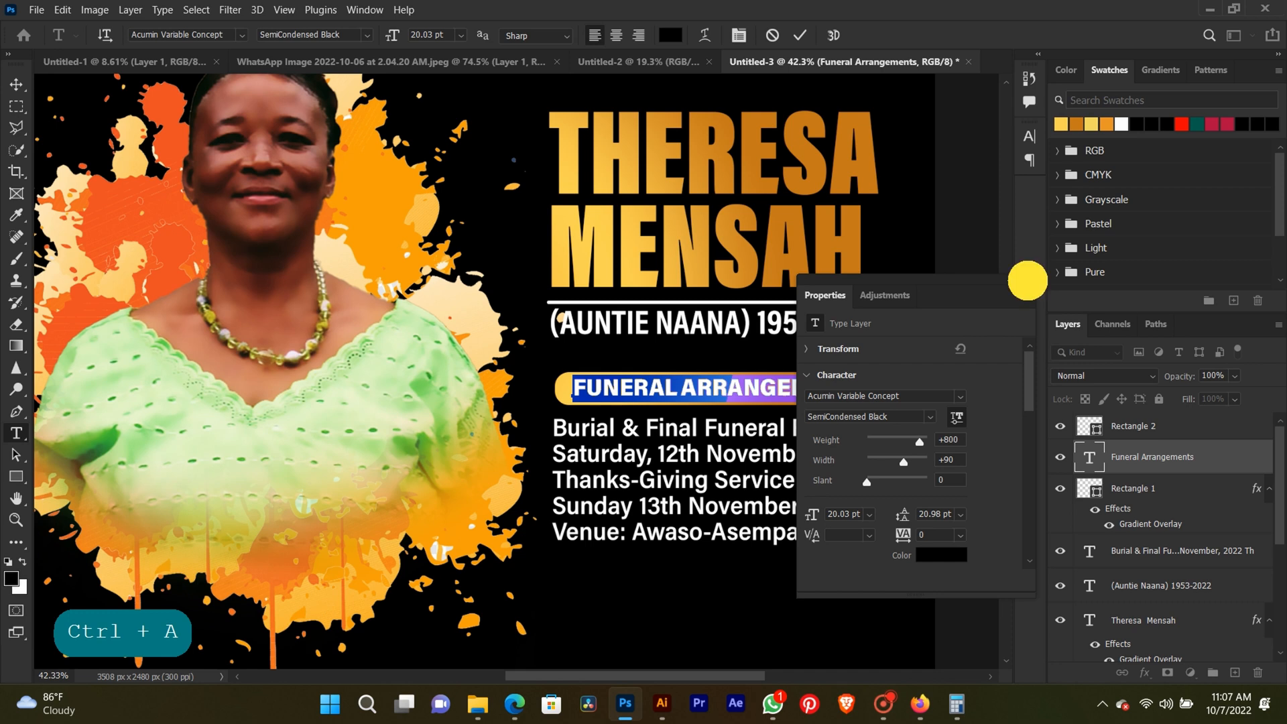
click(1028, 280)
Nudge the Funeral Arrangements heading slightly to the left to centre it within the gold bar.
click(16, 86)
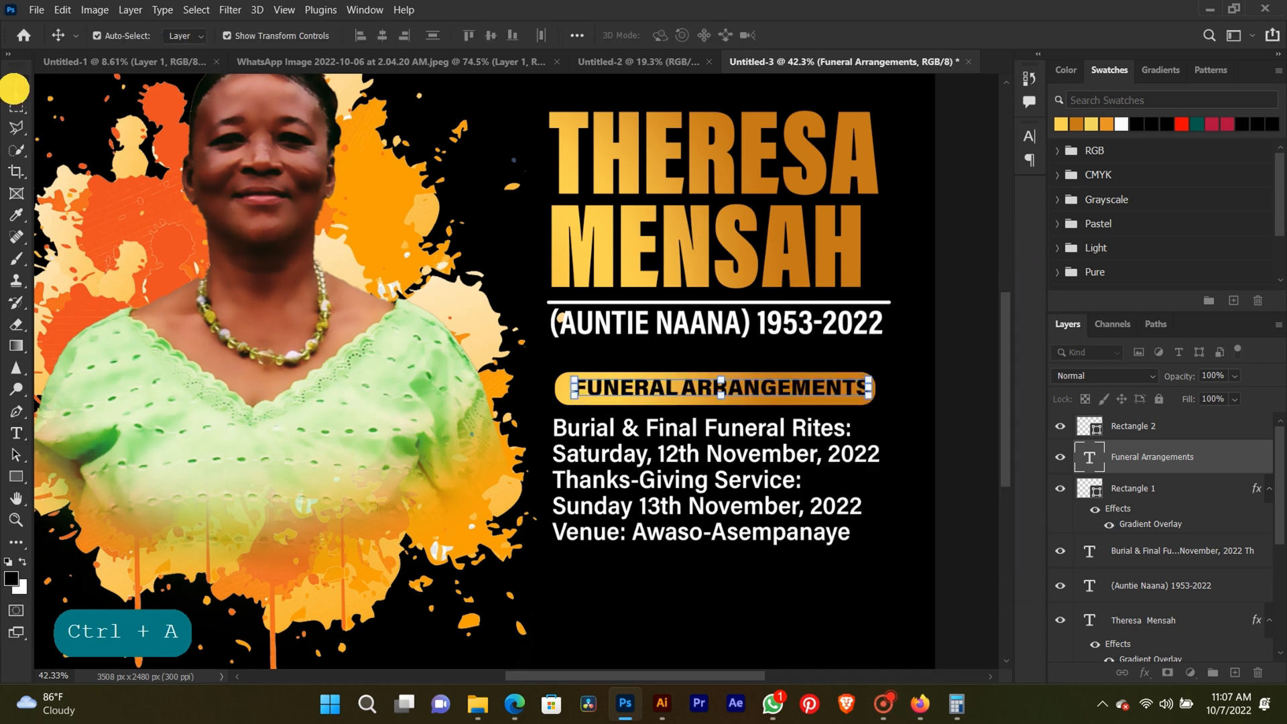
key(Left)
key(Left)
key(Left)
key(Left)
key(Left)
key(Left)
key(Left)
key(Left)
key(Left)
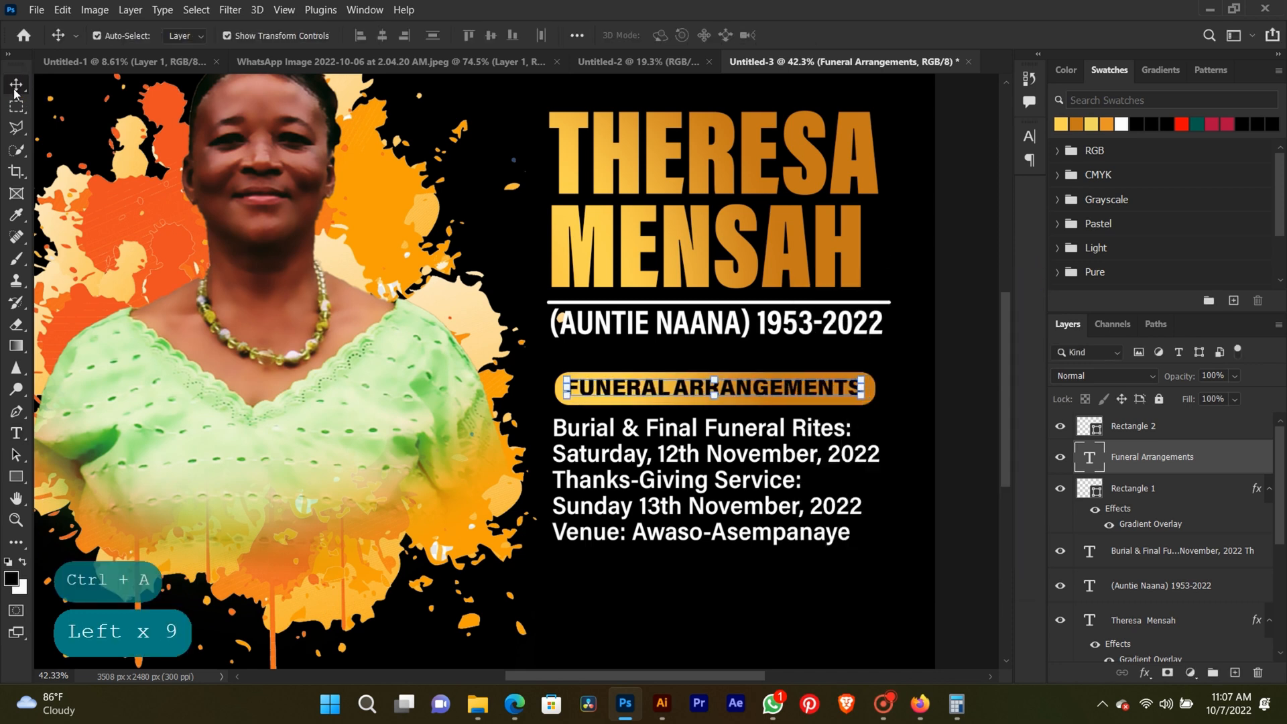
key(Right)
key(Right)
key(Right)
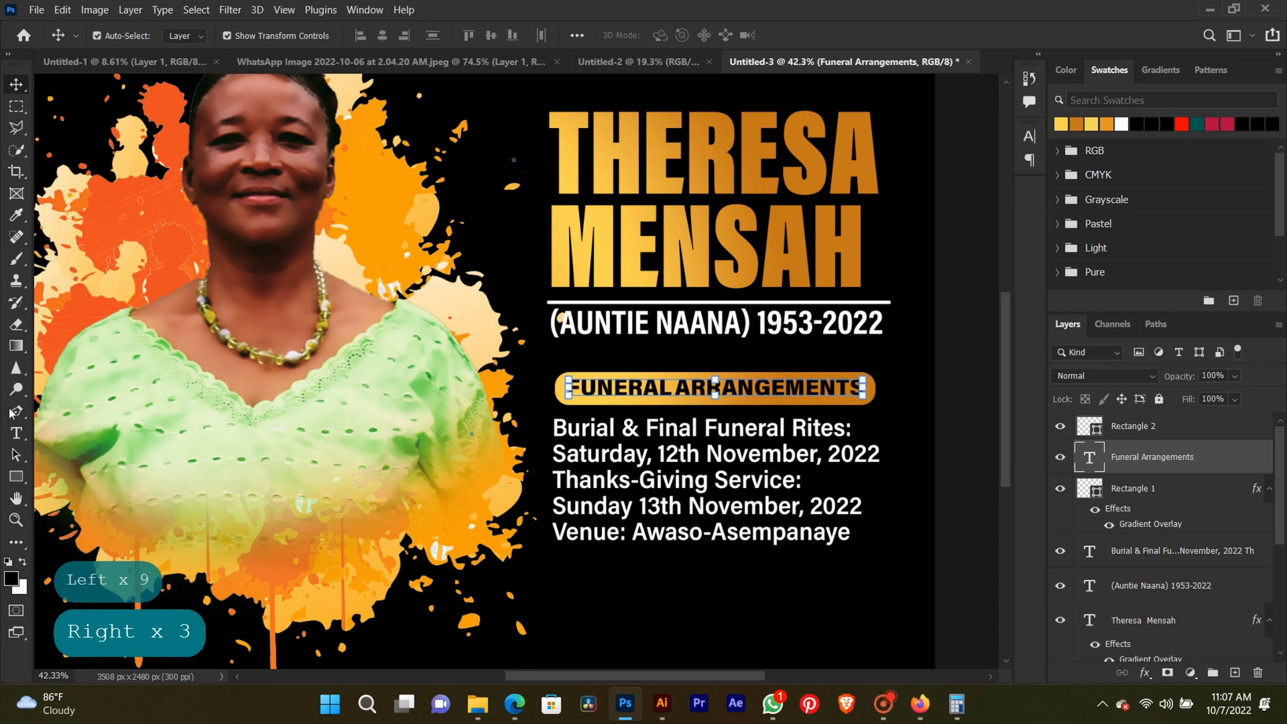
Recolour the Funeral Arrangements heading text white.
click(16, 432)
click(782, 369)
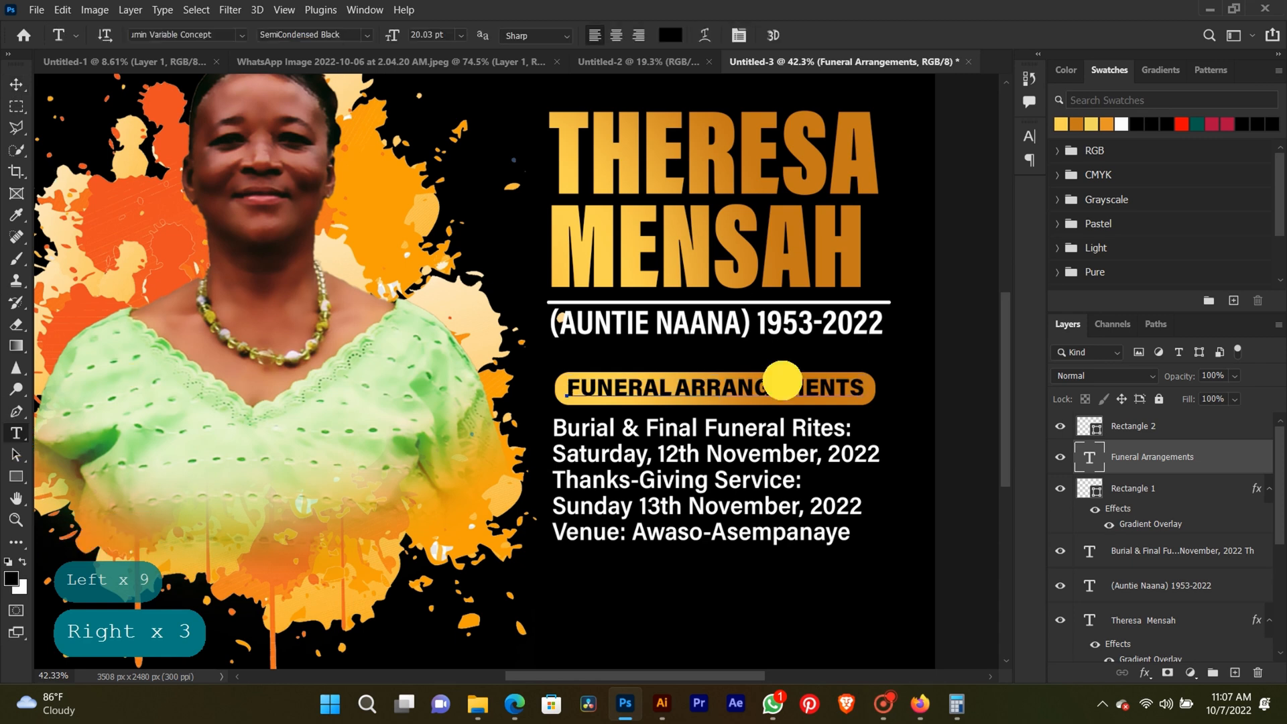
key(ctrl+a)
click(1122, 122)
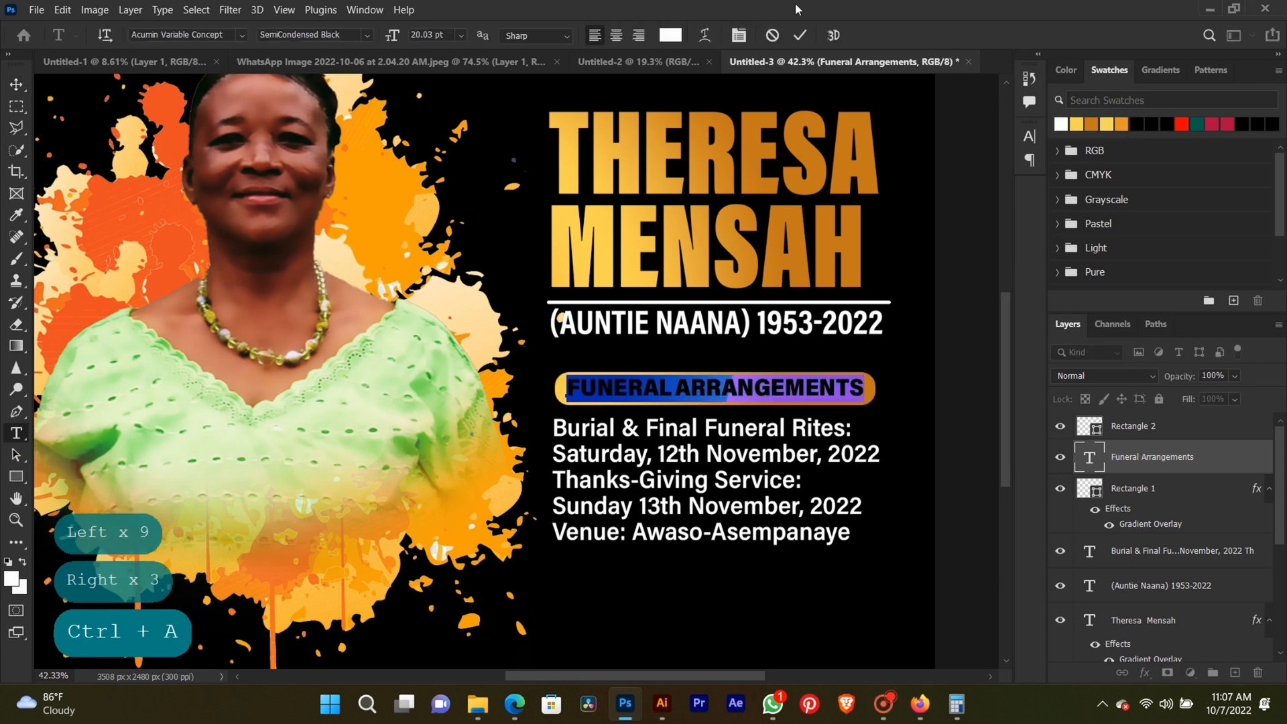
click(17, 85)
Add a Multiply drop shadow to the Funeral Arrangements heading with 55% opacity, 0 px distance, 9% spread and 16 px size.
click(1237, 463)
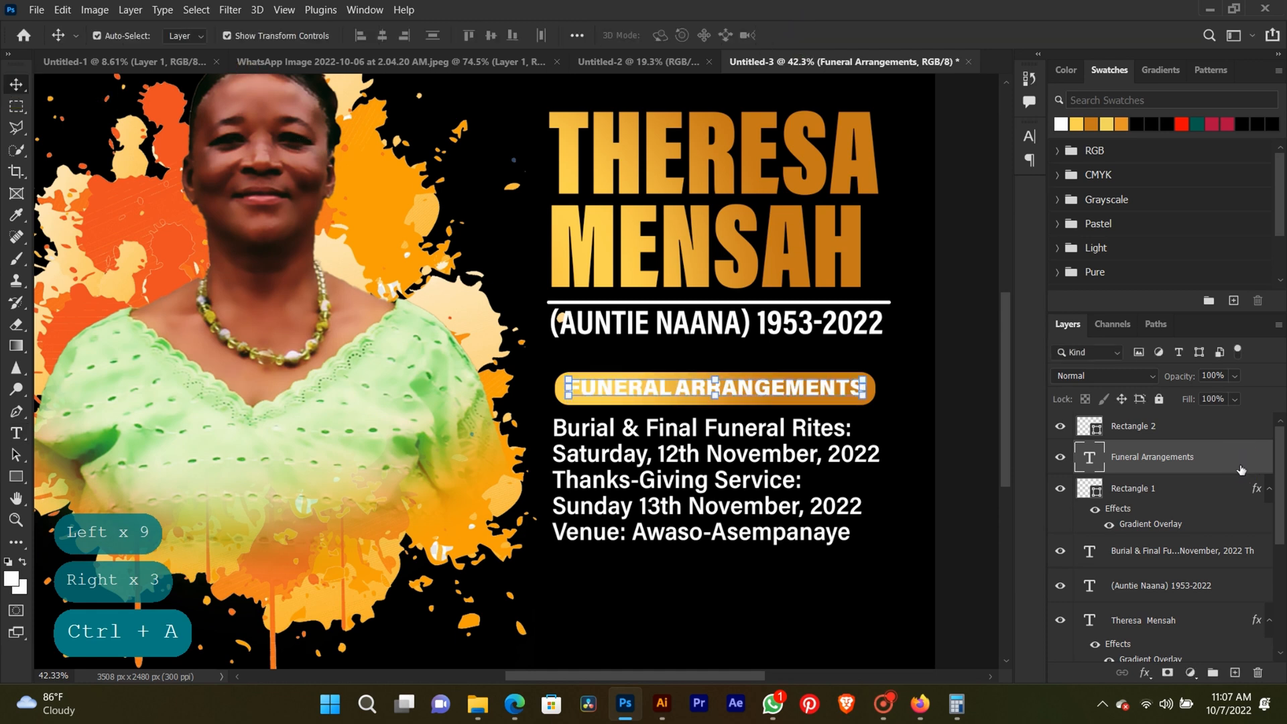
double_click(1241, 469)
click(630, 522)
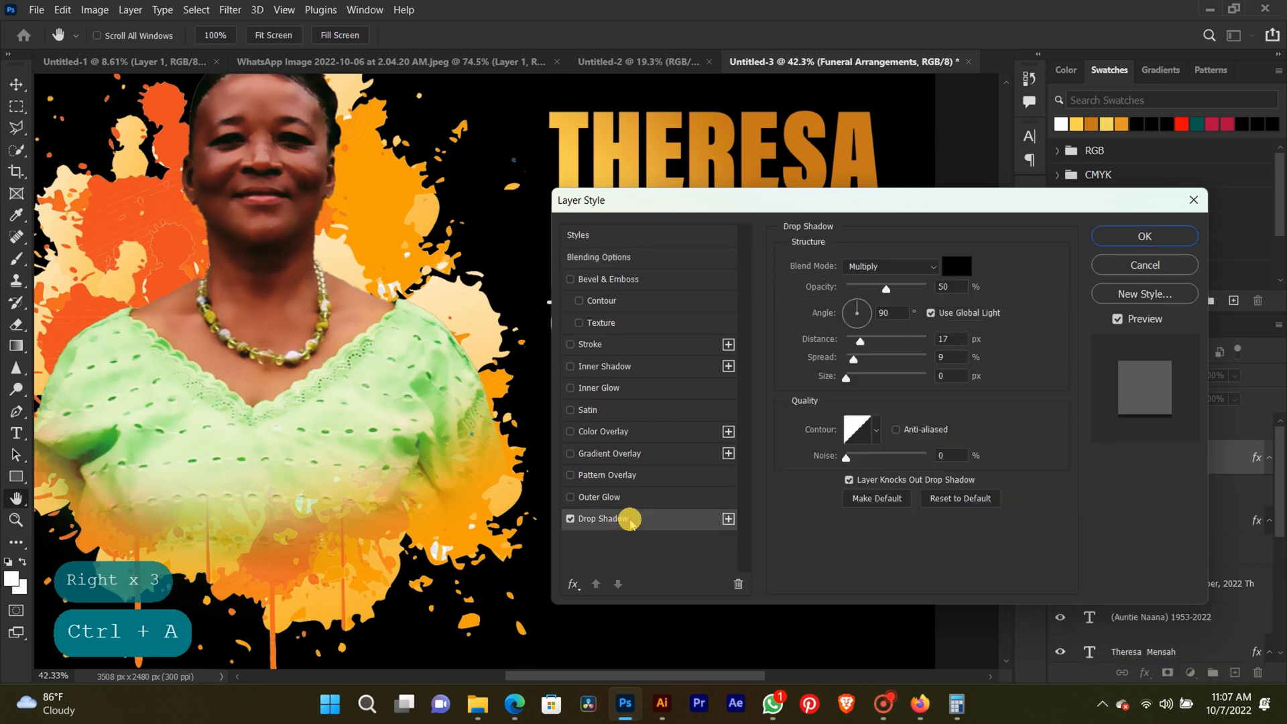
drag(607, 202, 956, 176)
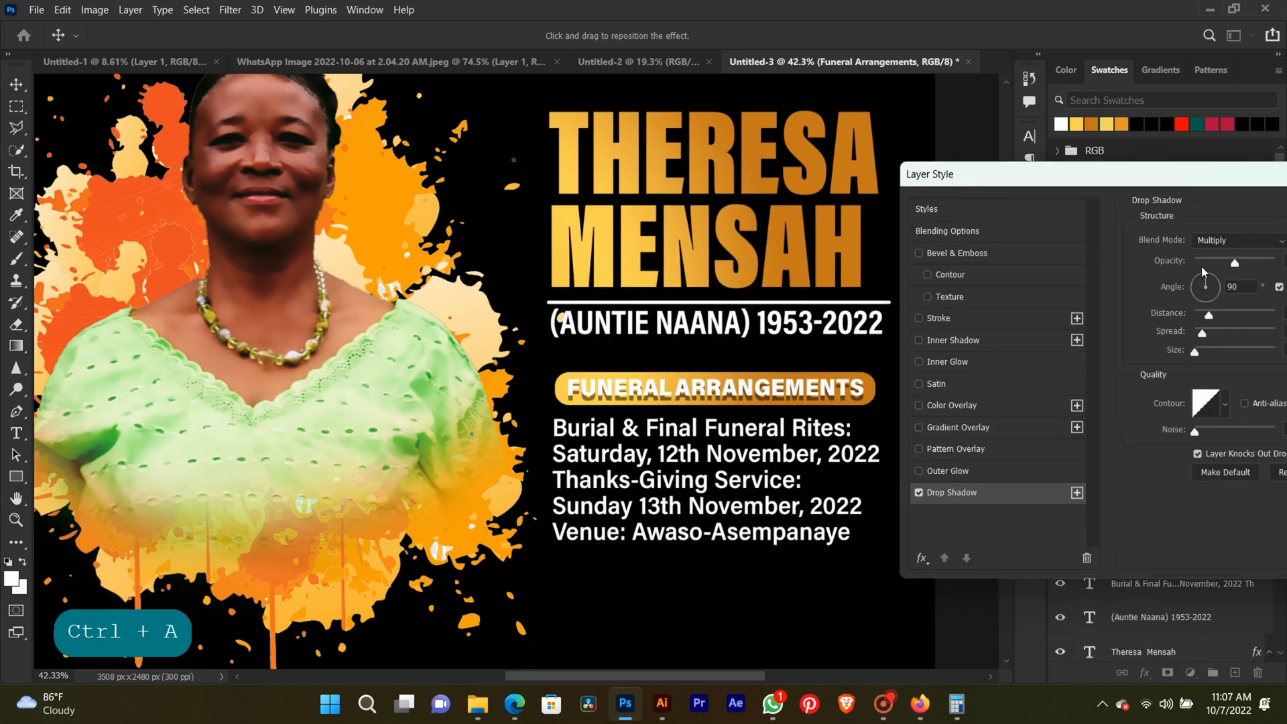
drag(1196, 350, 1200, 314)
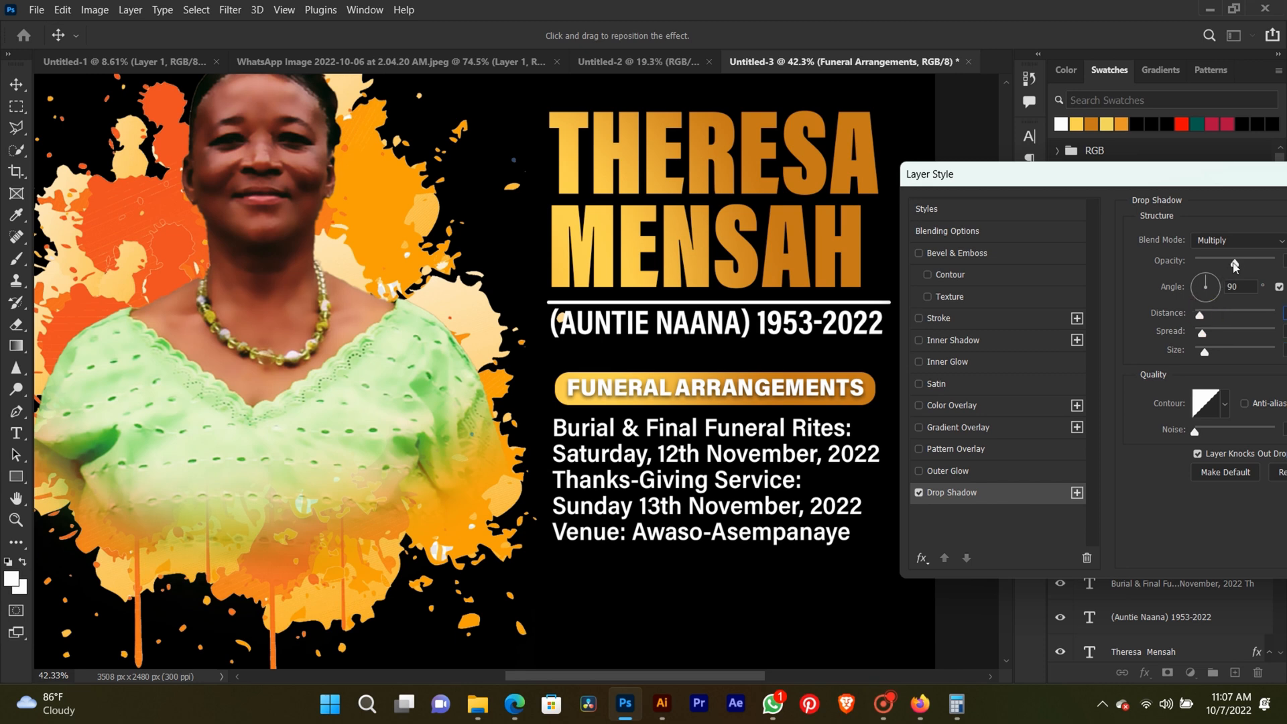
mouse_move(1235, 262)
mouse_down()
mouse_move(1223, 259)
mouse_move(1239, 260)
mouse_up()
drag(1204, 315, 1192, 317)
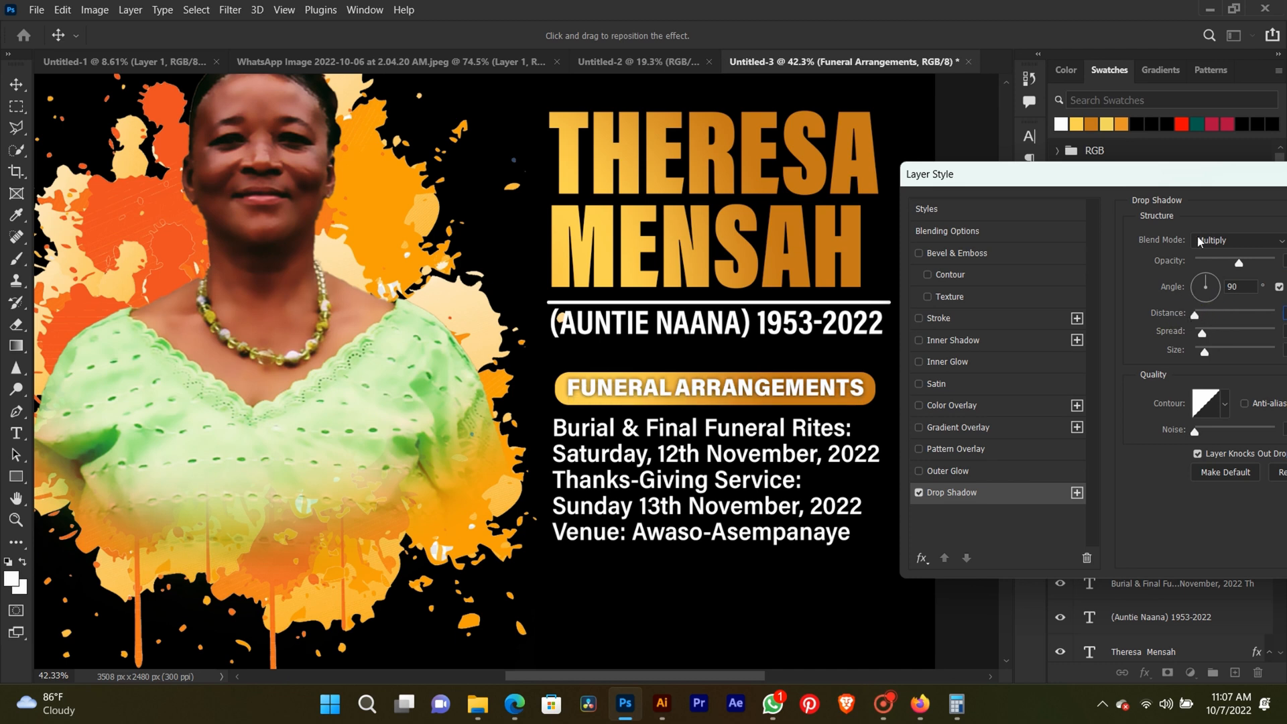
drag(1215, 192, 917, 204)
key(Return)
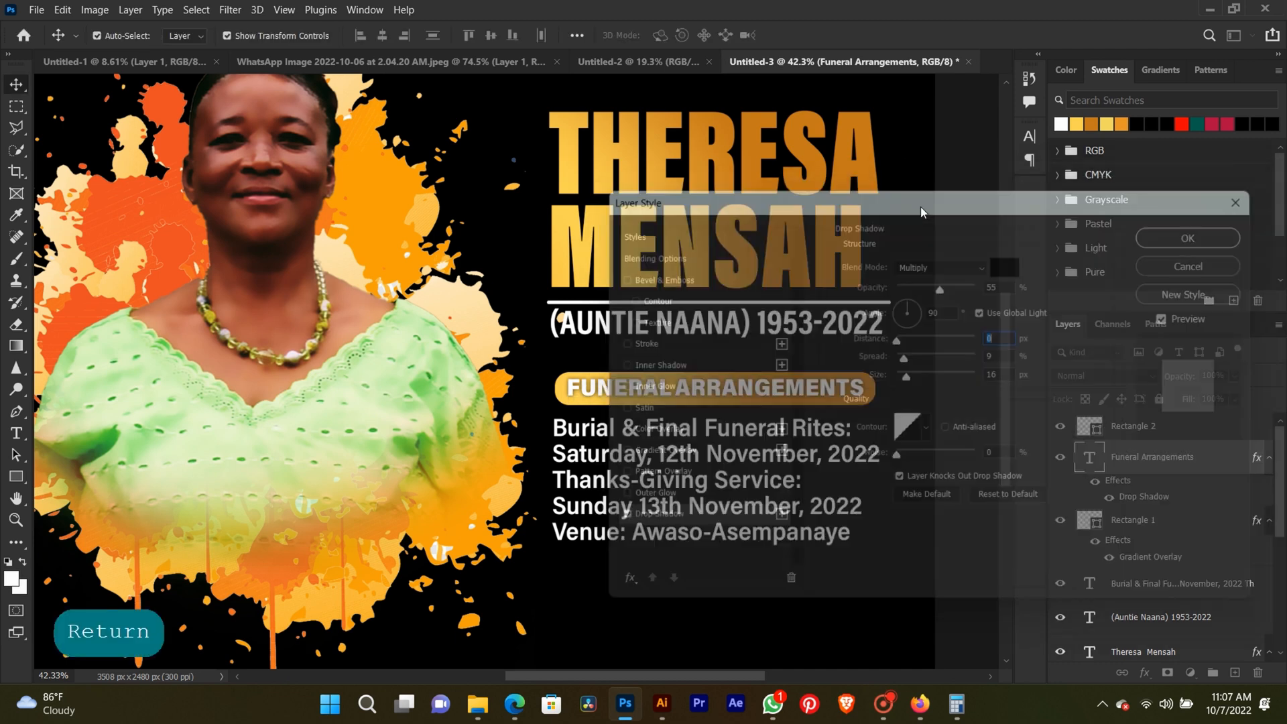
click(957, 382)
Increase the line spacing of the whole funeral details paragraph to 24 pt.
scroll(879, 517, down, 2)
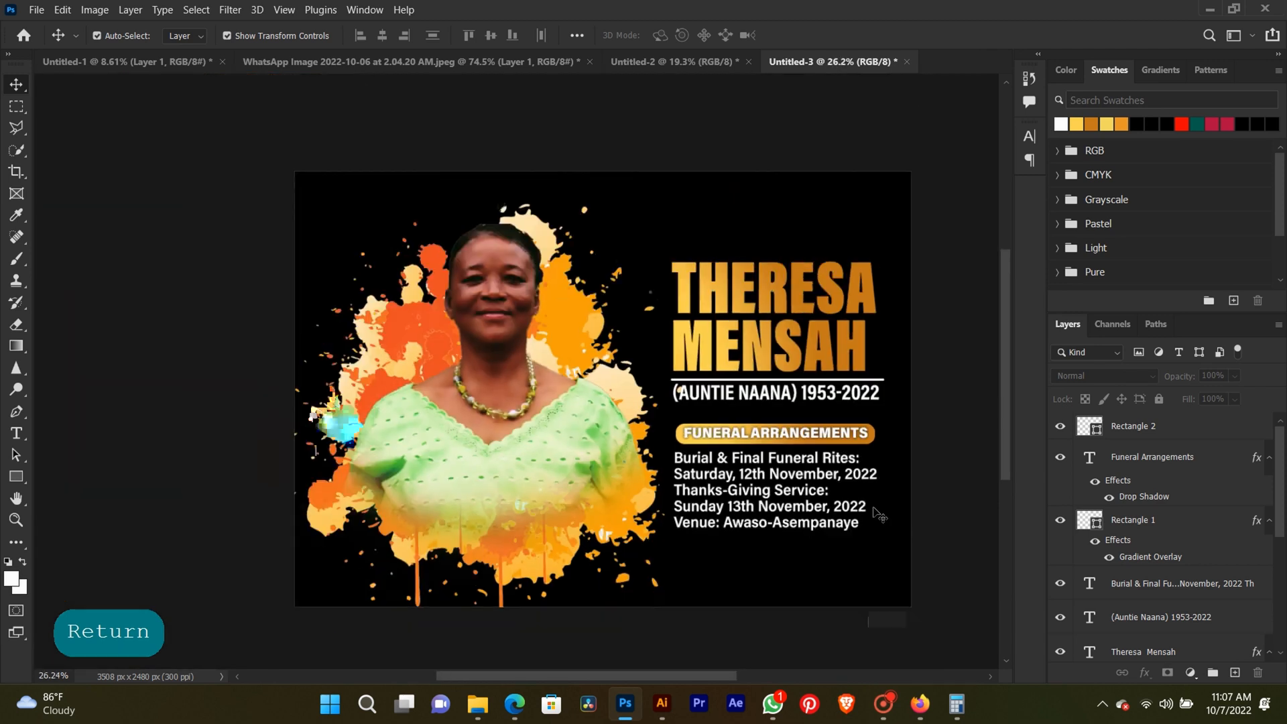
click(16, 434)
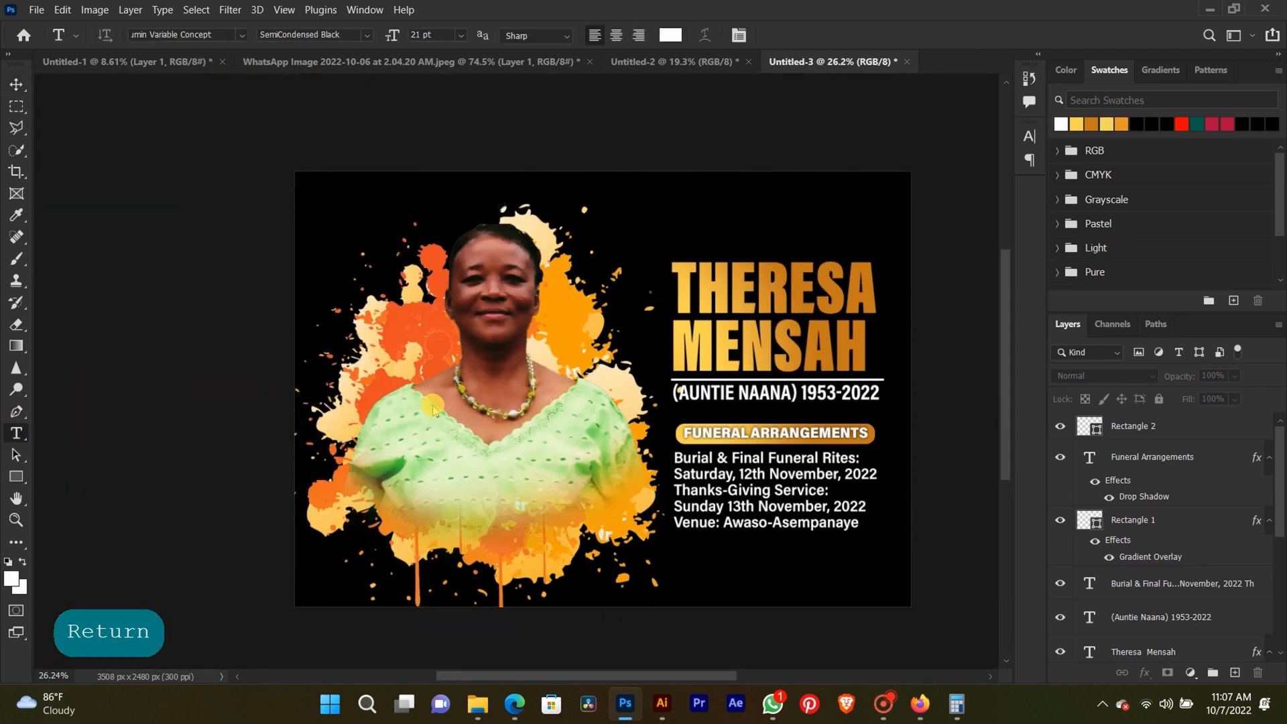
click(751, 513)
key(ctrl+a)
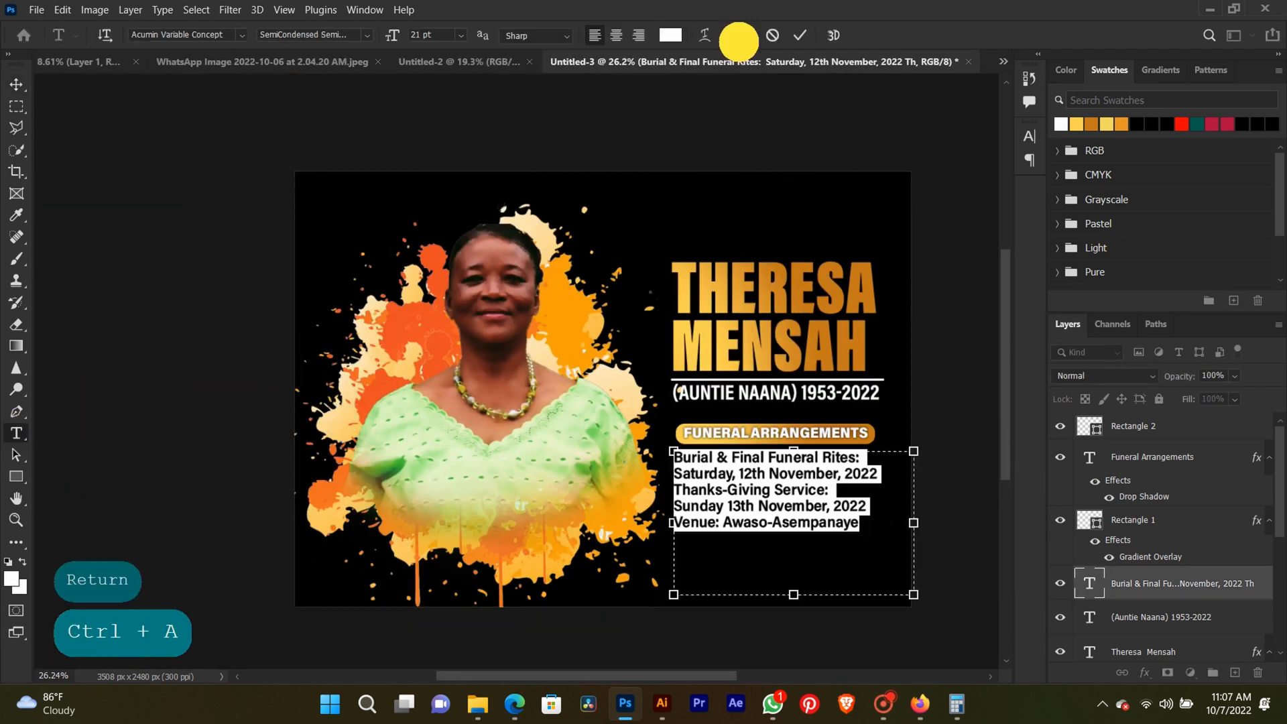
click(739, 34)
key(Up)
key(Up)
key(Up)
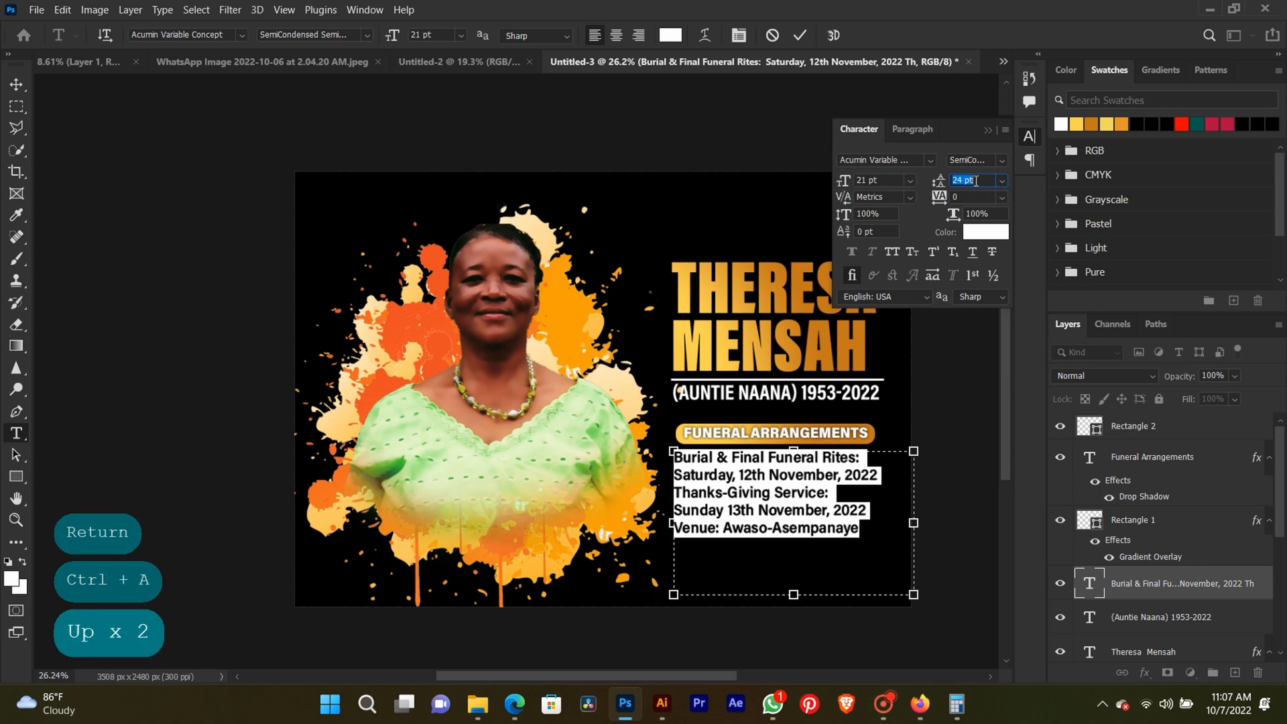
key(Down)
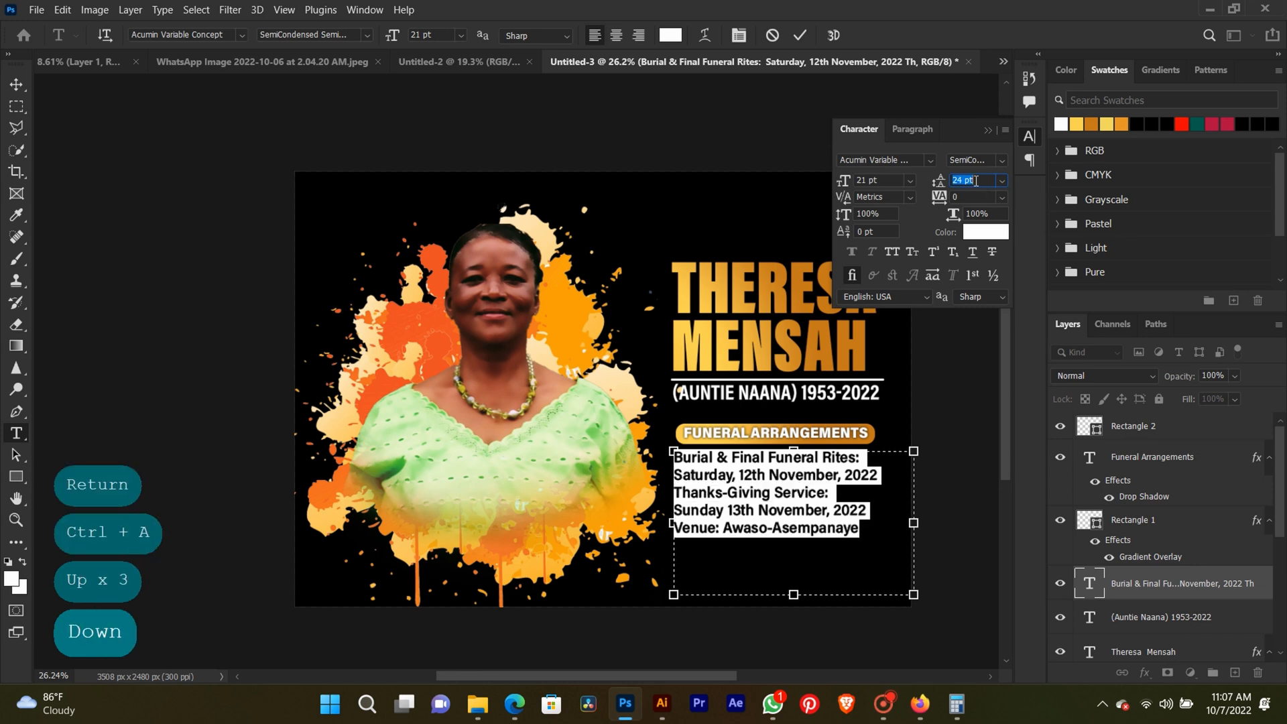
click(988, 129)
click(23, 84)
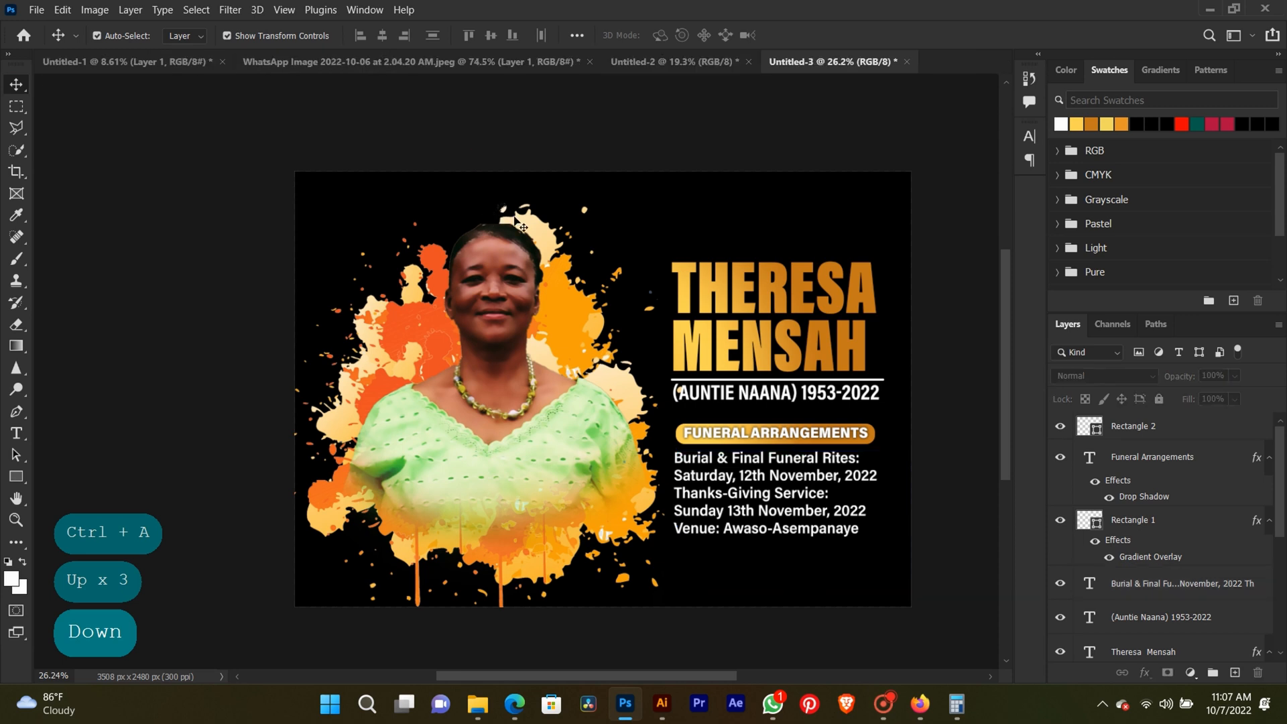
Scale the portrait and splatter together to 89.14% and reposition them so the paint drips end inside the page.
click(513, 156)
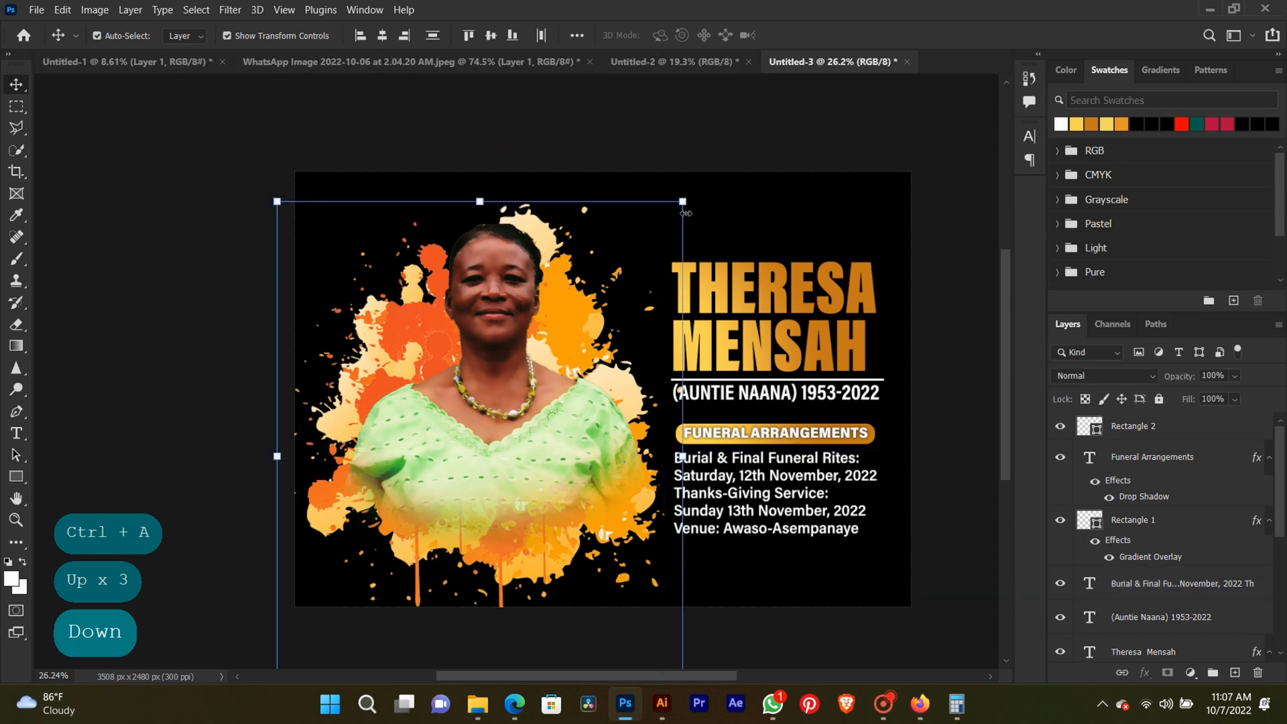
drag(683, 204, 664, 225)
drag(514, 422, 521, 407)
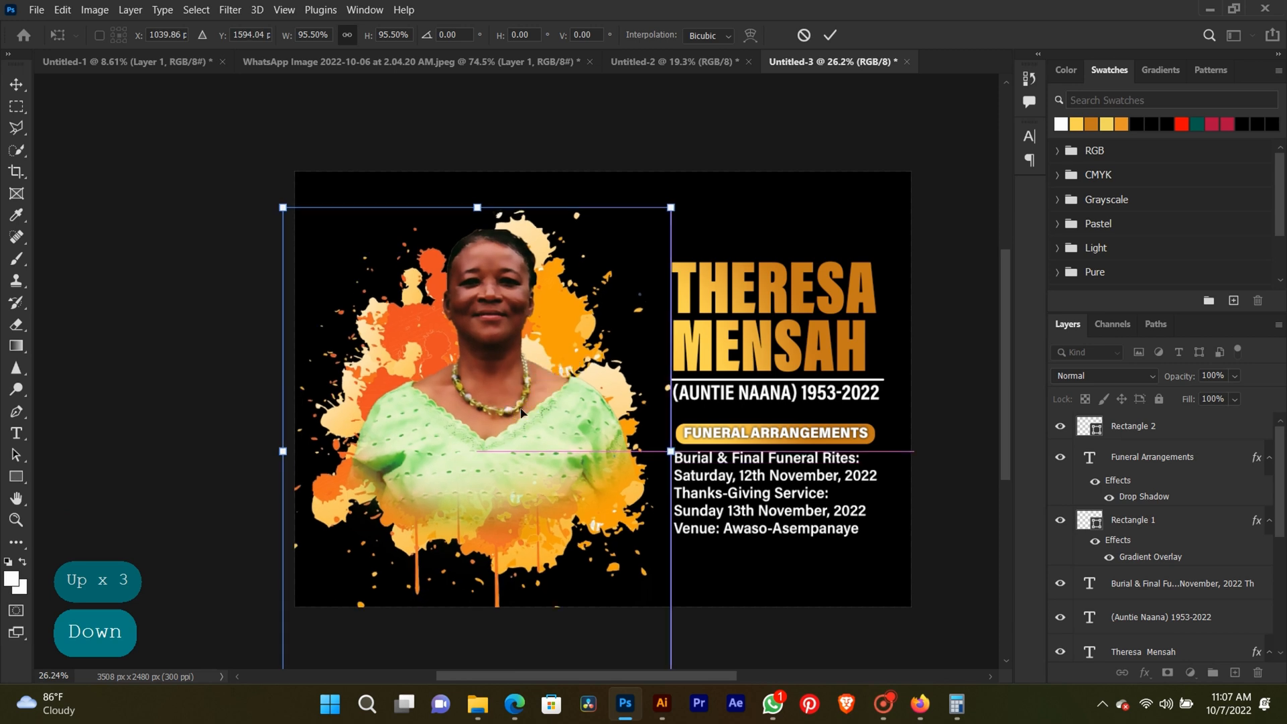
scroll(521, 412, down, 2)
drag(338, 625, 350, 599)
mouse_move(647, 256)
mouse_down()
mouse_move(617, 259)
mouse_move(633, 262)
mouse_up()
key(Return)
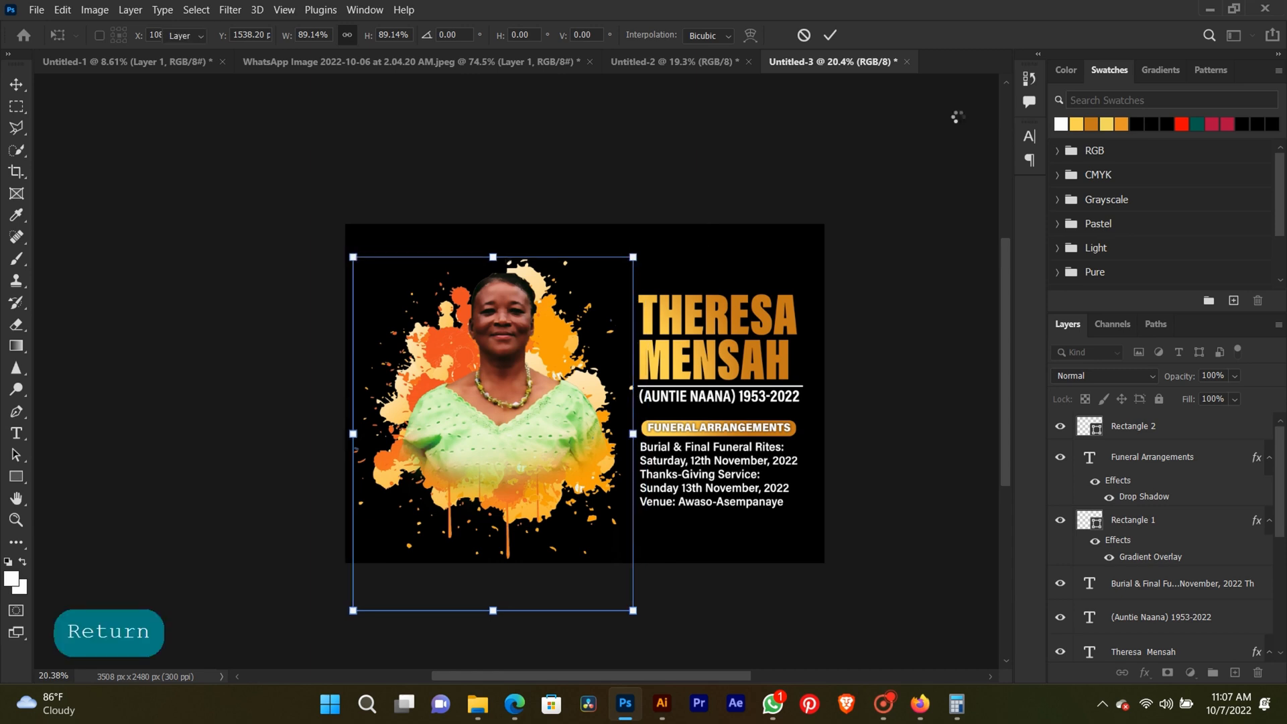
scroll(761, 303, up, 2)
key(space)
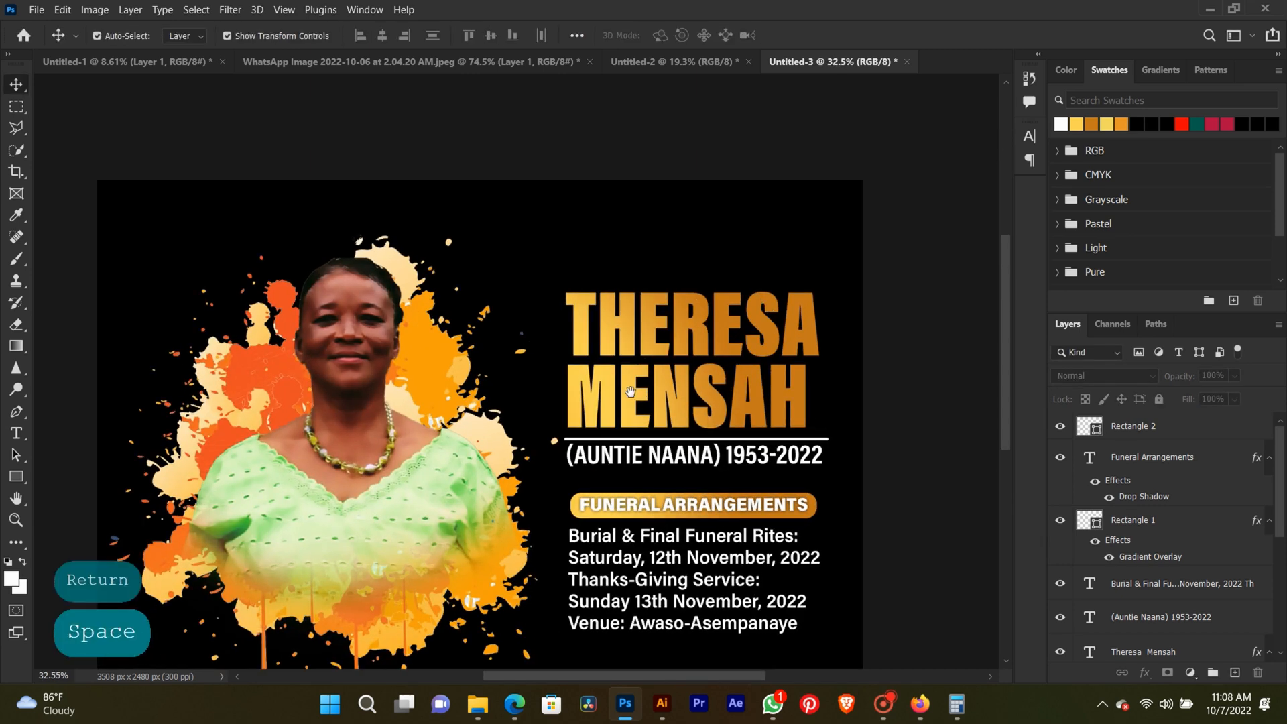
drag(631, 394, 645, 306)
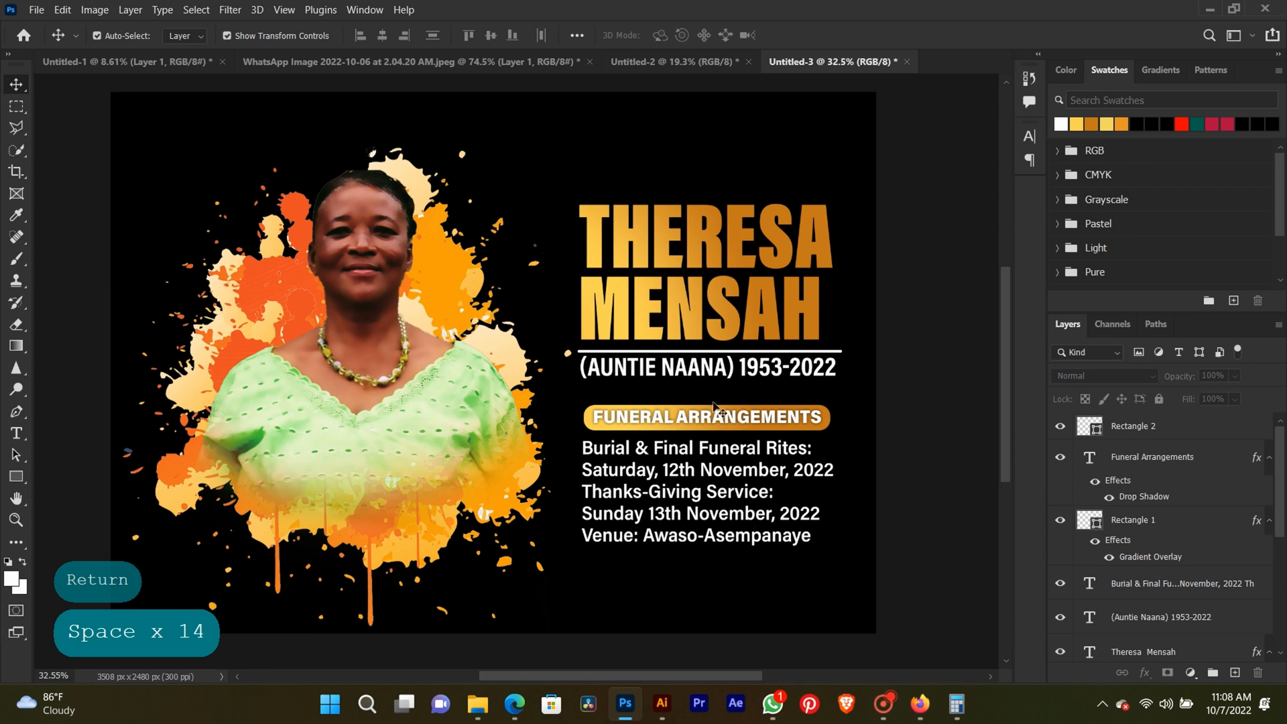
Duplicate the white divider line to just below the funeral details text and recolour the copy with the yellow swatch.
scroll(701, 346, up, 3)
drag(700, 368, 703, 647)
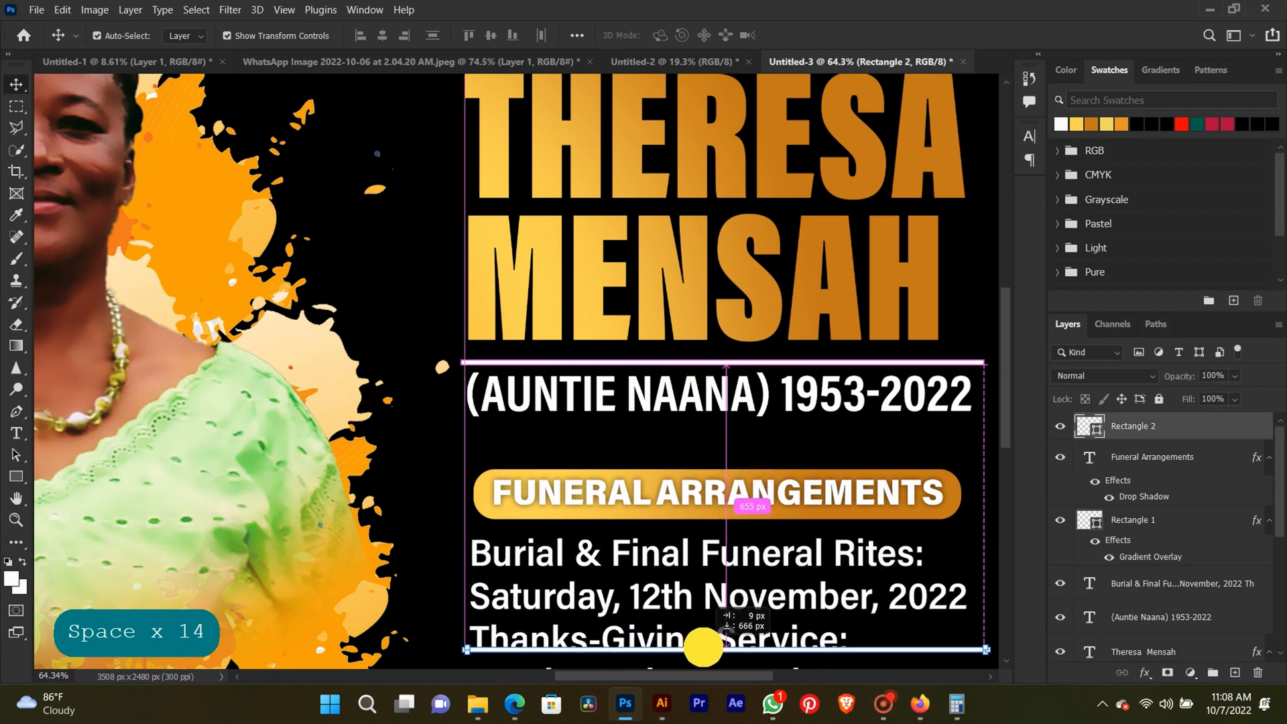
drag(703, 647, 732, 565)
click(739, 604)
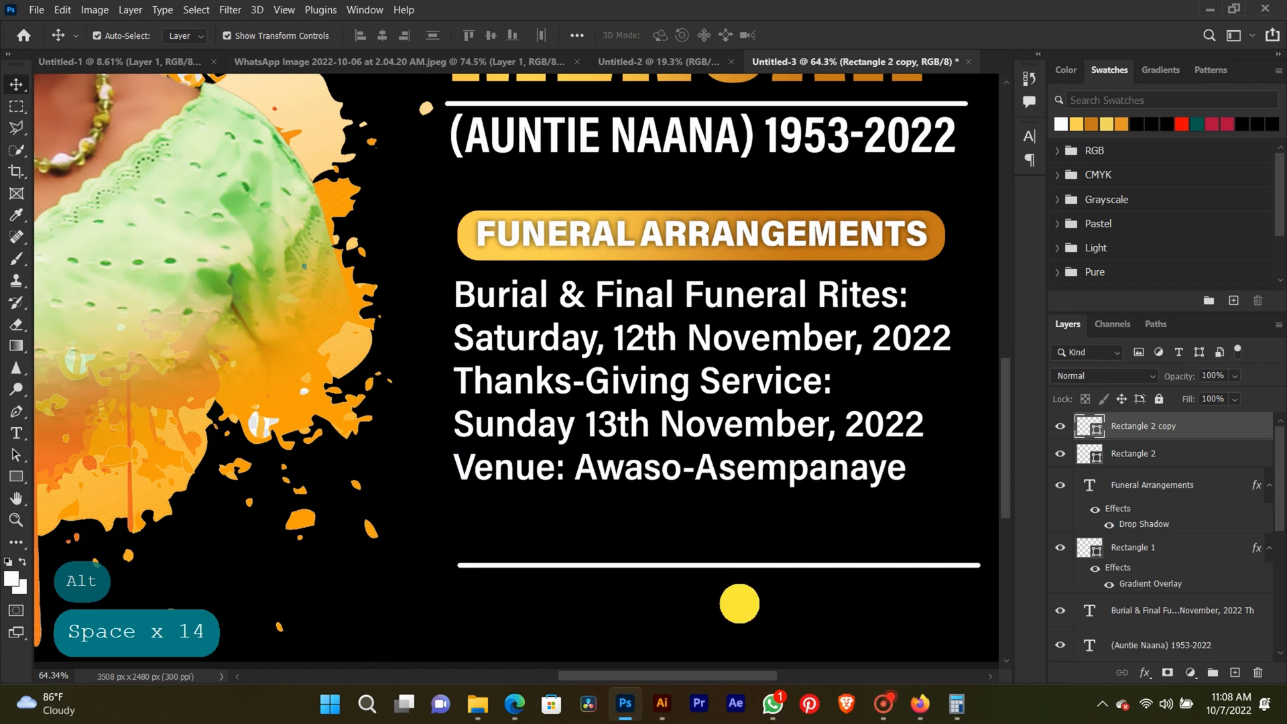
click(700, 567)
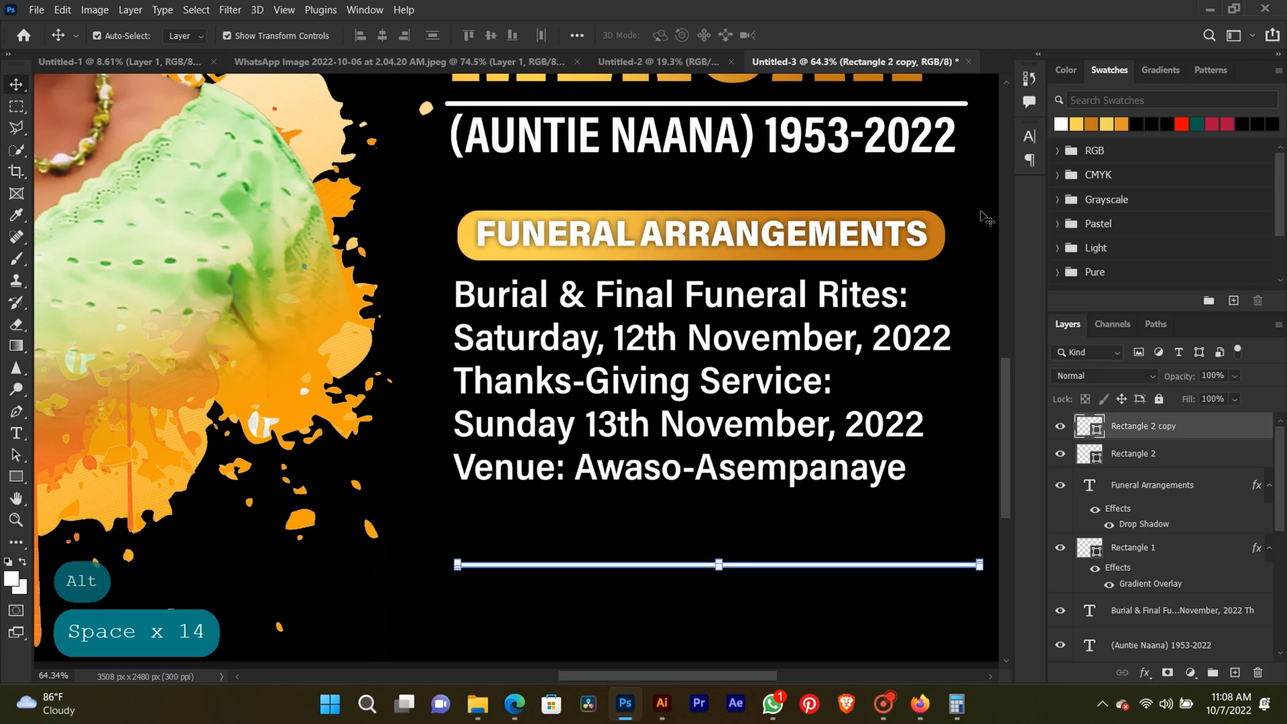
click(1082, 122)
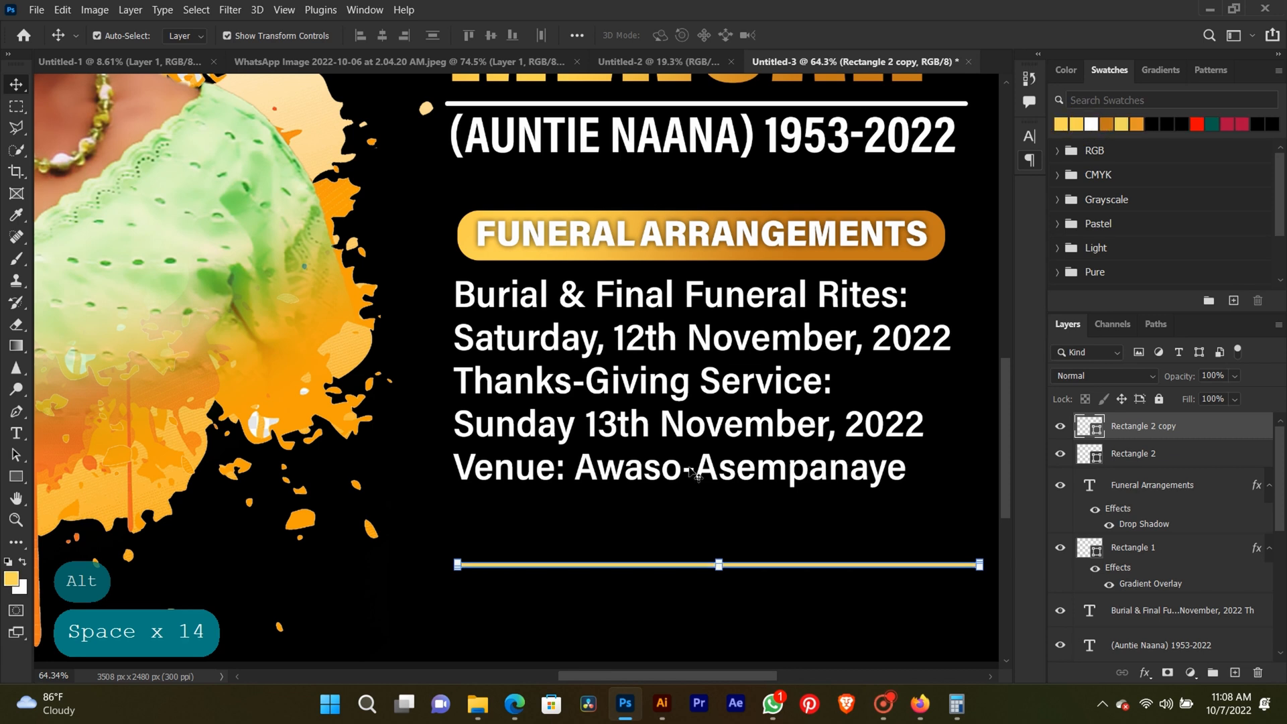
click(647, 599)
scroll(647, 599, down, 5)
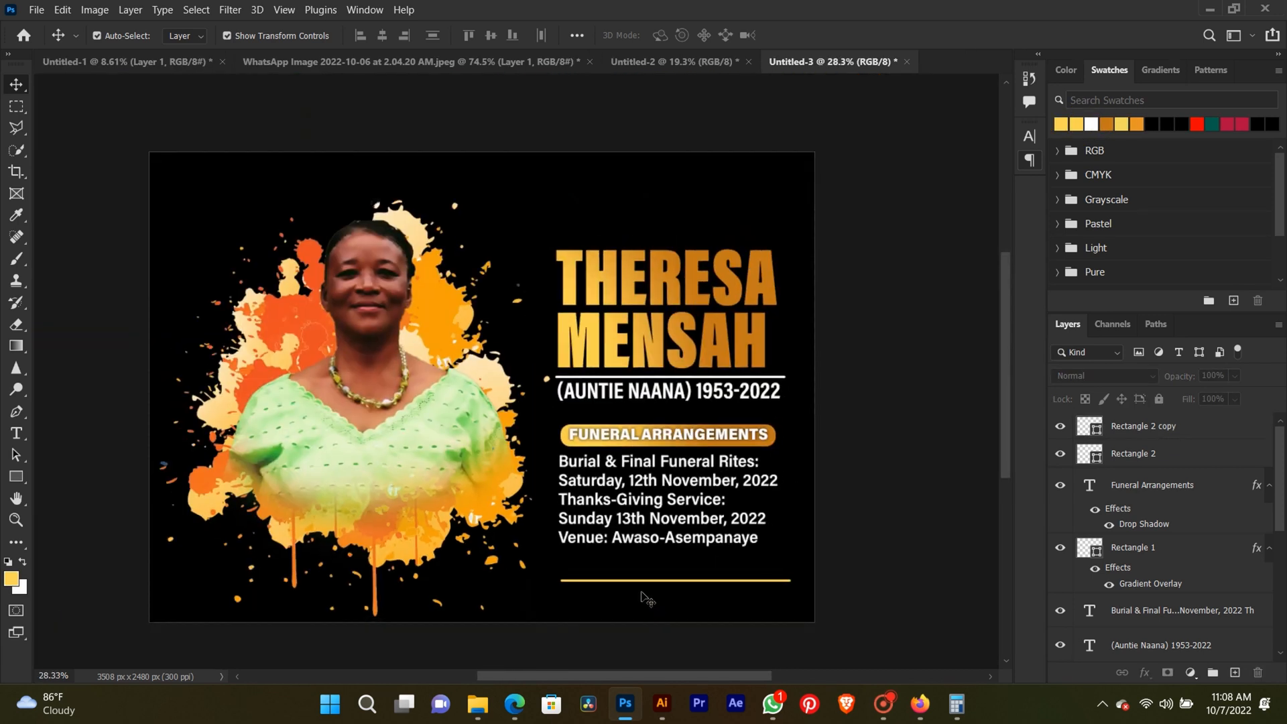
Nudge the white divider line and the nickname-and-years text together about 13 px down, away from the large name.
click(867, 482)
click(623, 358)
drag(829, 375, 761, 393)
key(Down)
key(Down)
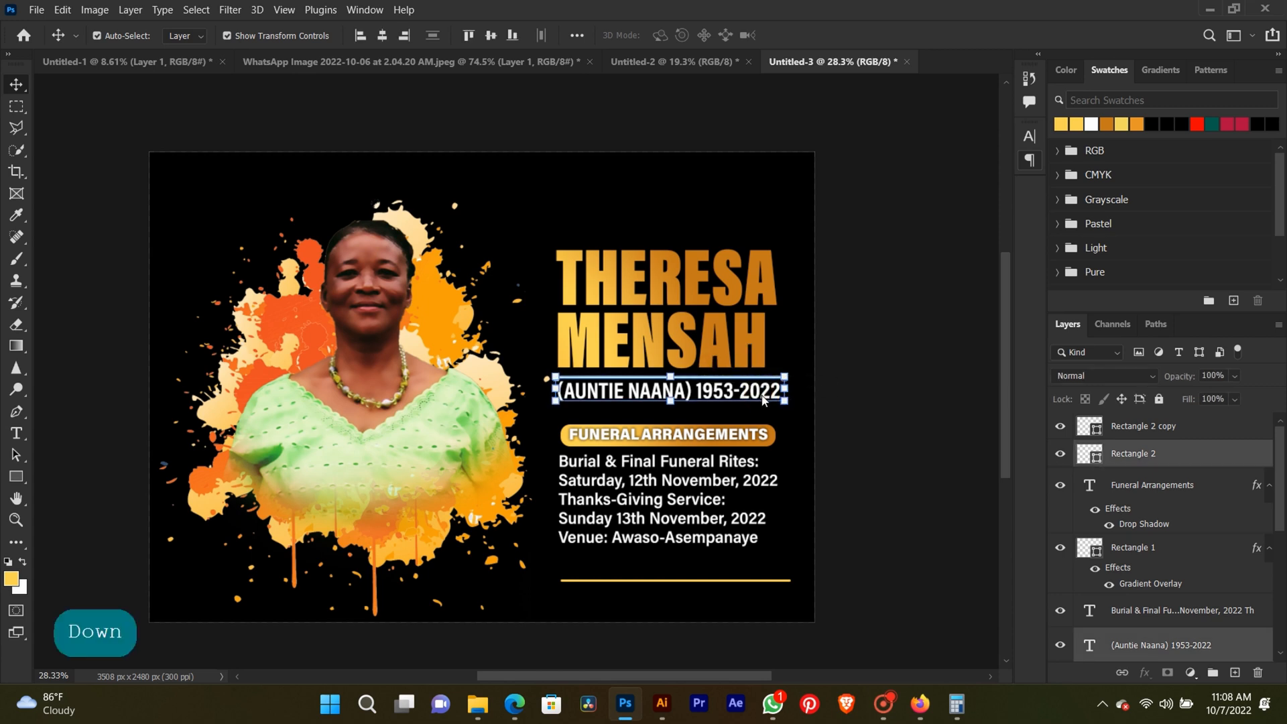
key(Down)
key(Down)
key(Down)
key(Down)
key(Down)
key(Down)
key(Down)
key(Down)
key(Down)
key(Down)
click(859, 379)
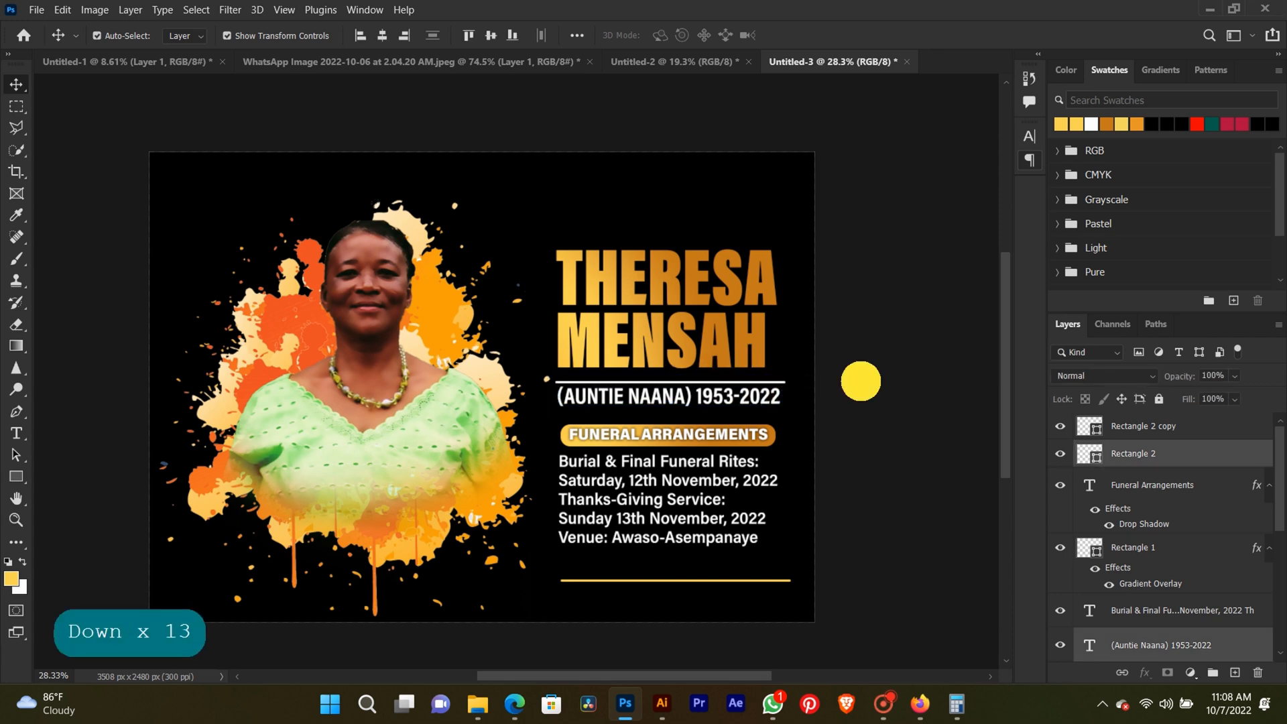
Set the nickname in parentheses under the white divider line to the ExtraCondensed font style.
scroll(635, 428, up, 3)
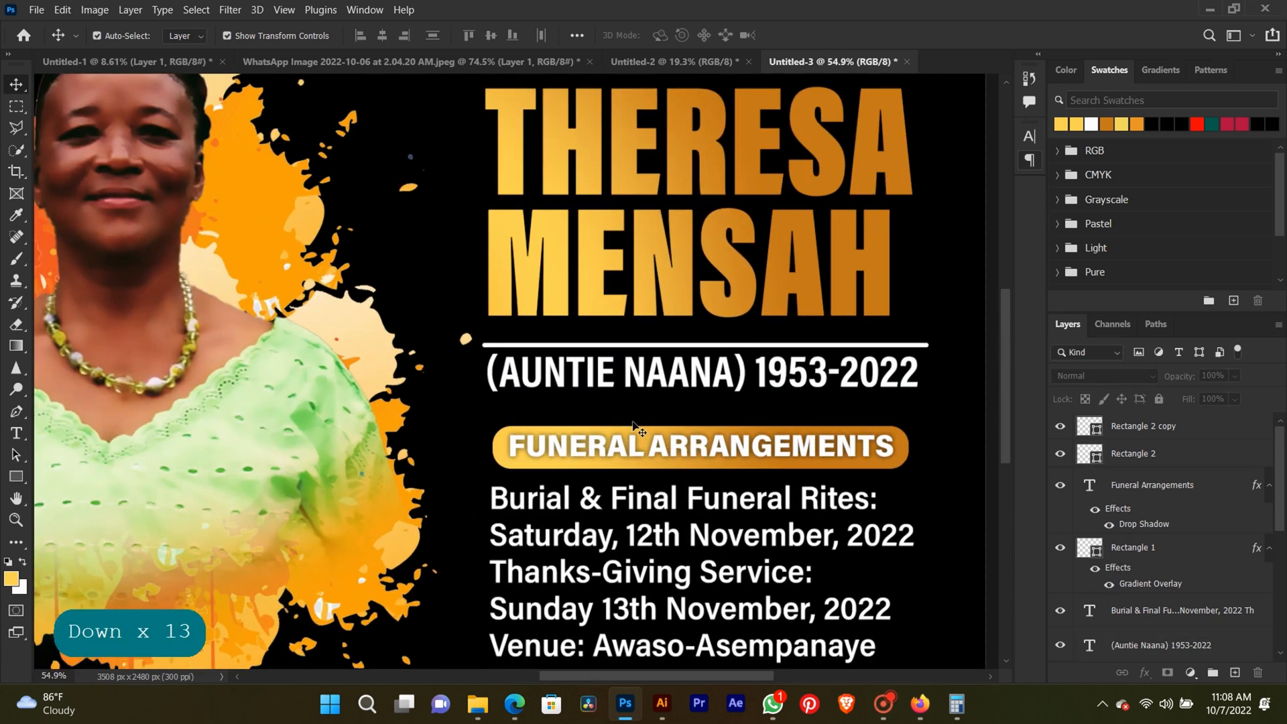
scroll(636, 427, down, 2)
click(16, 432)
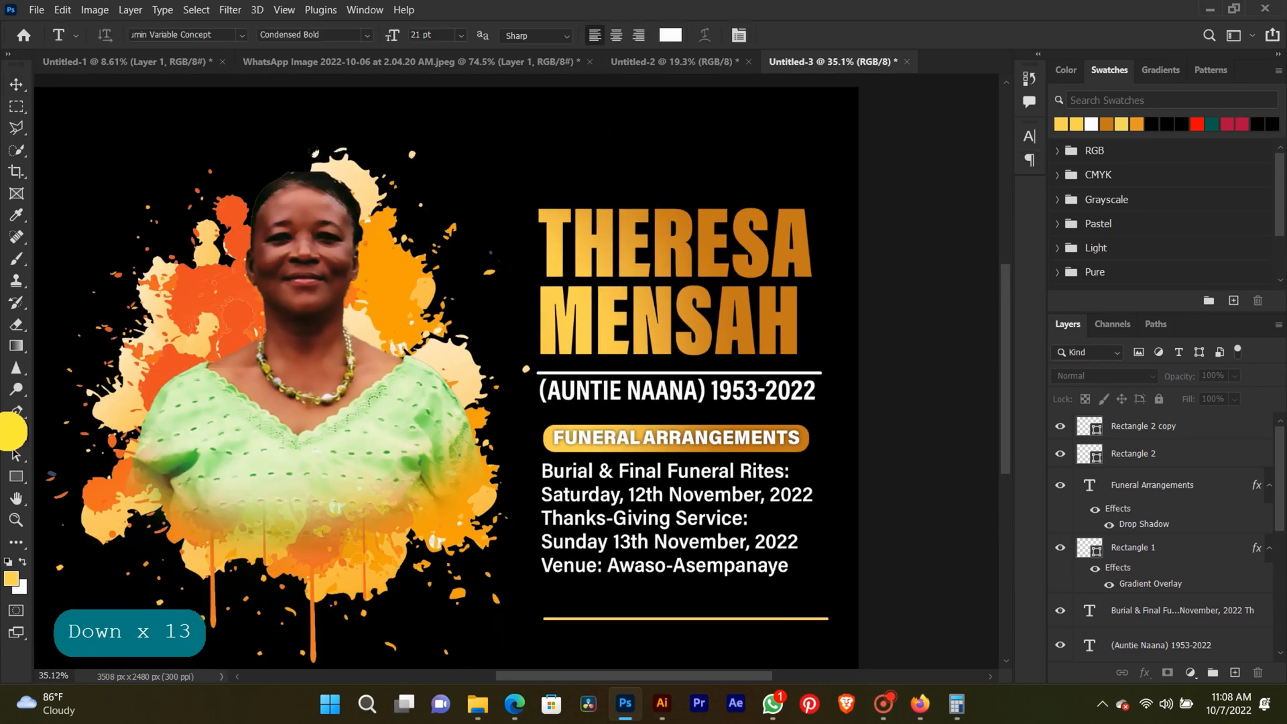
drag(704, 388, 539, 389)
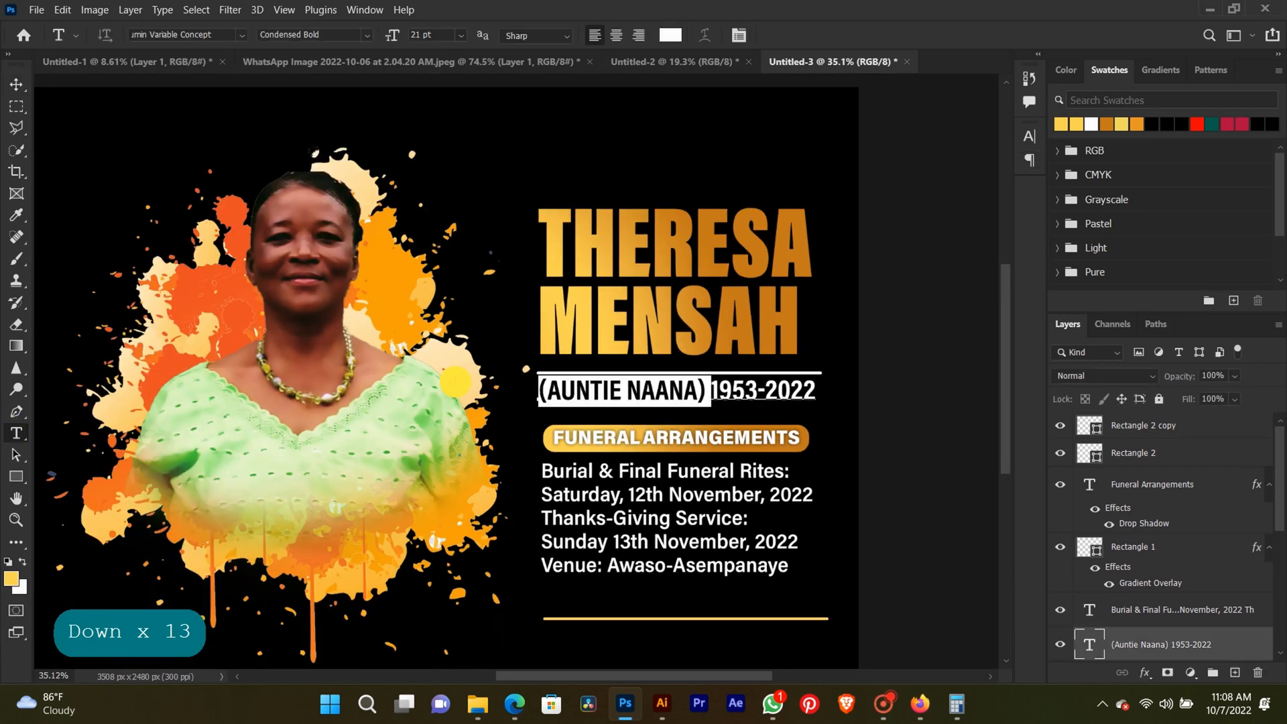
click(368, 35)
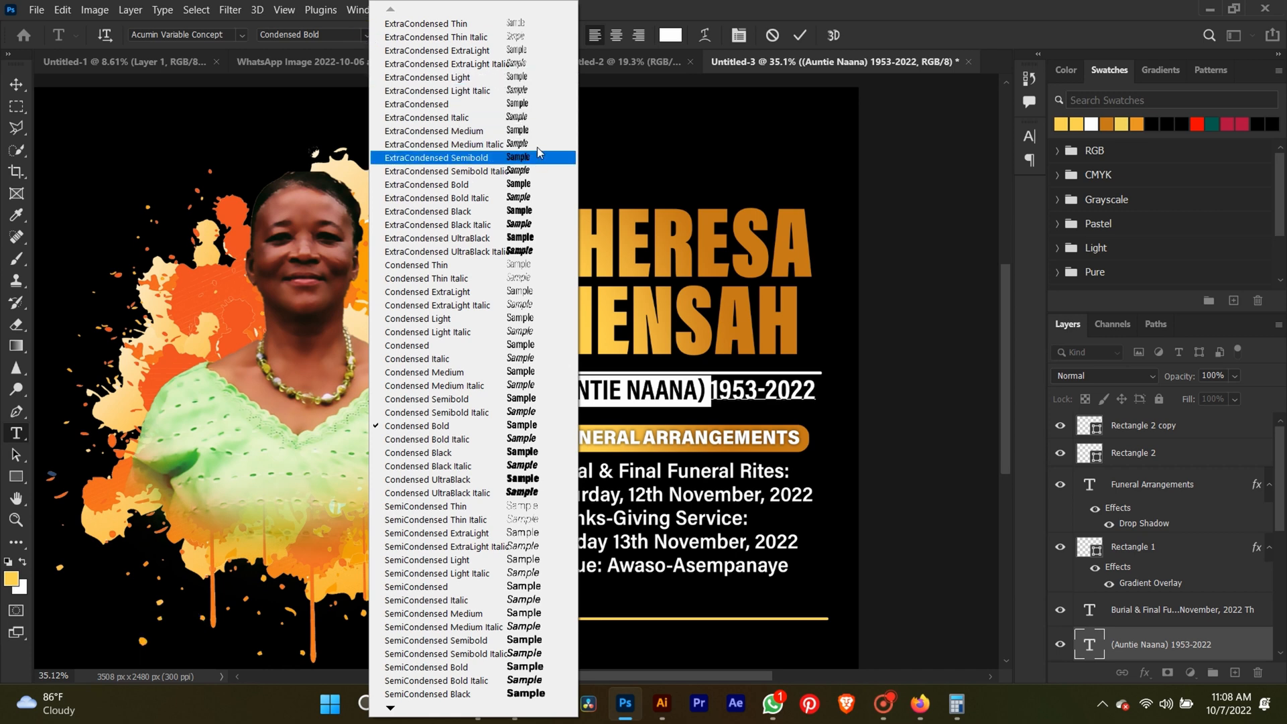
click(531, 104)
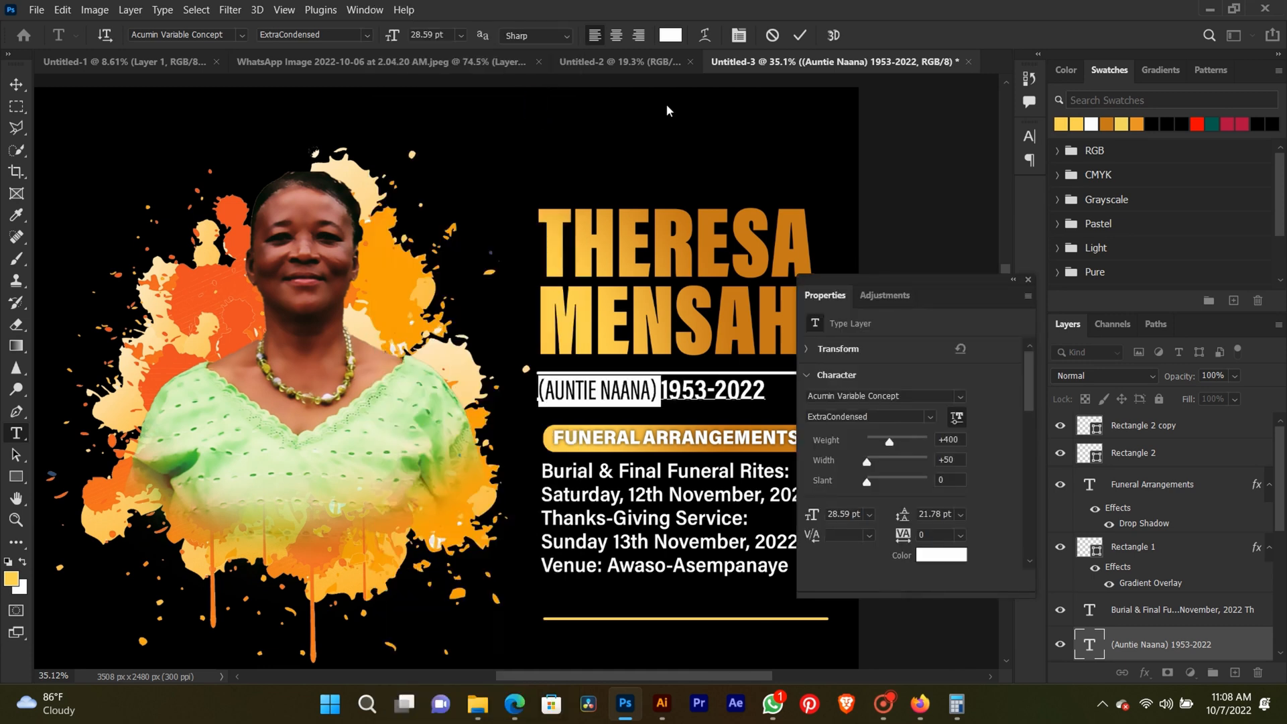
click(1028, 280)
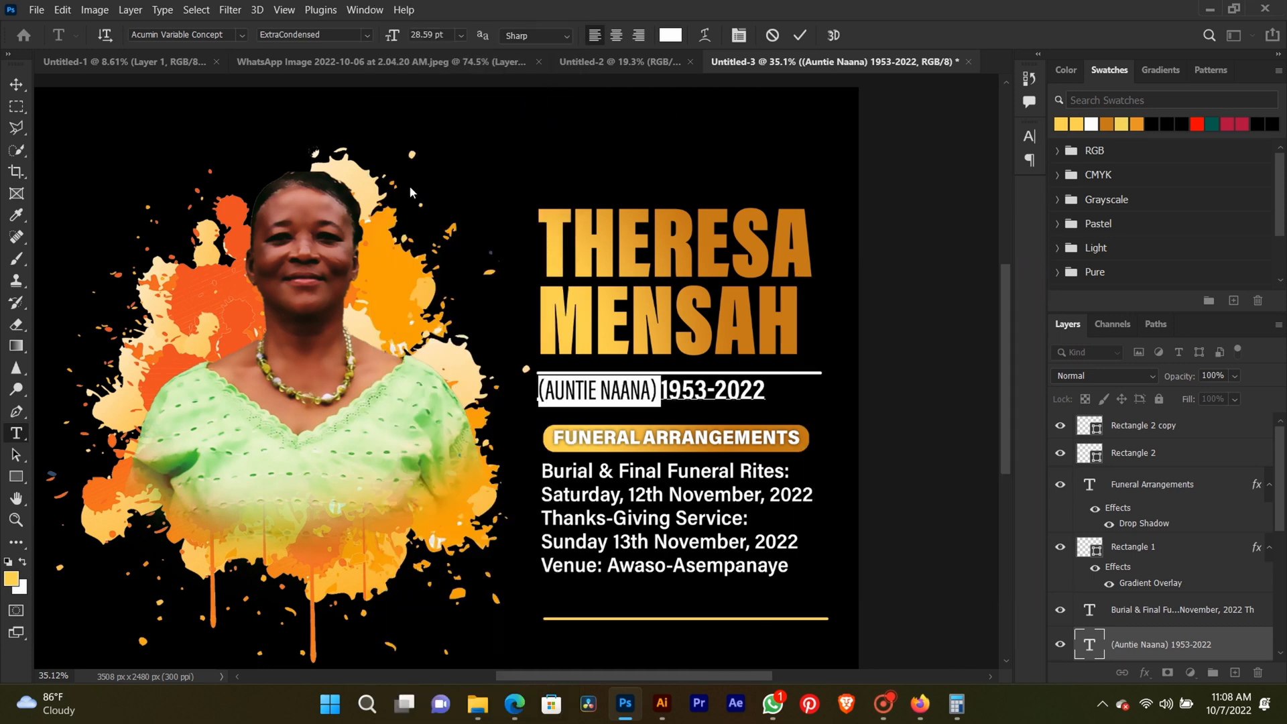
click(16, 84)
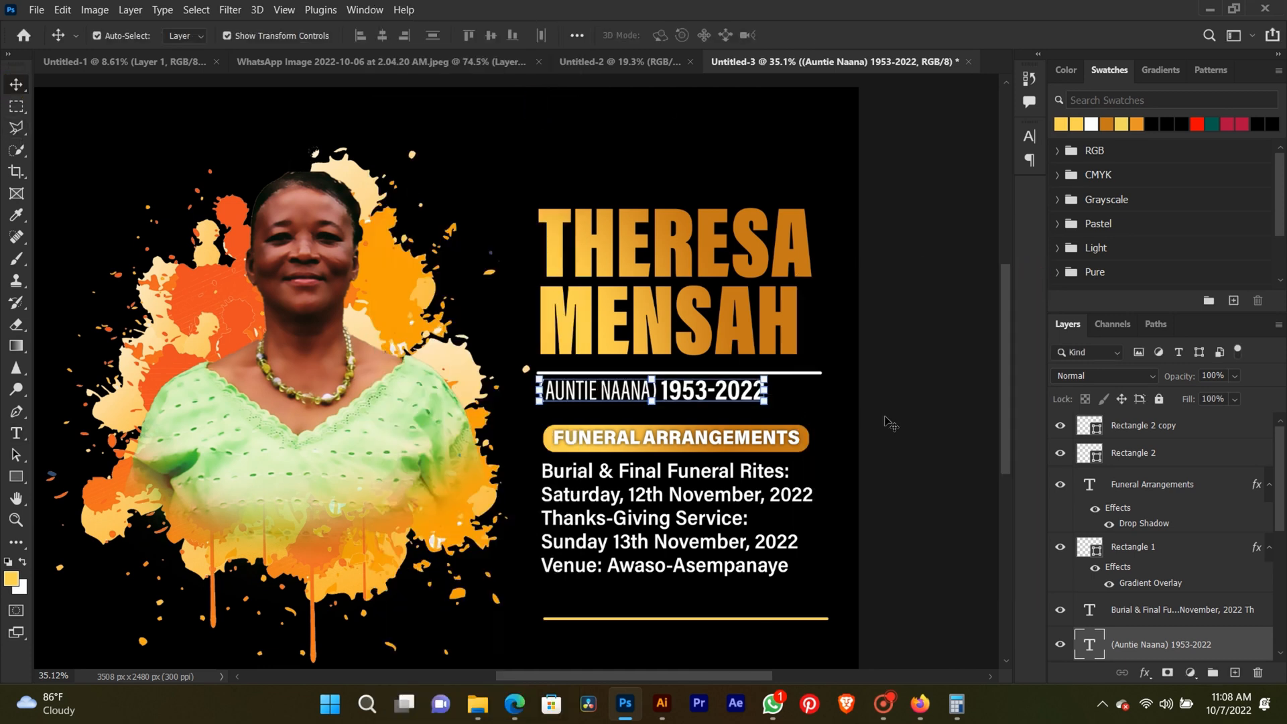
Change the nickname in parentheses to the ExtraCondensed Bold font style and commit the text edit.
click(16, 433)
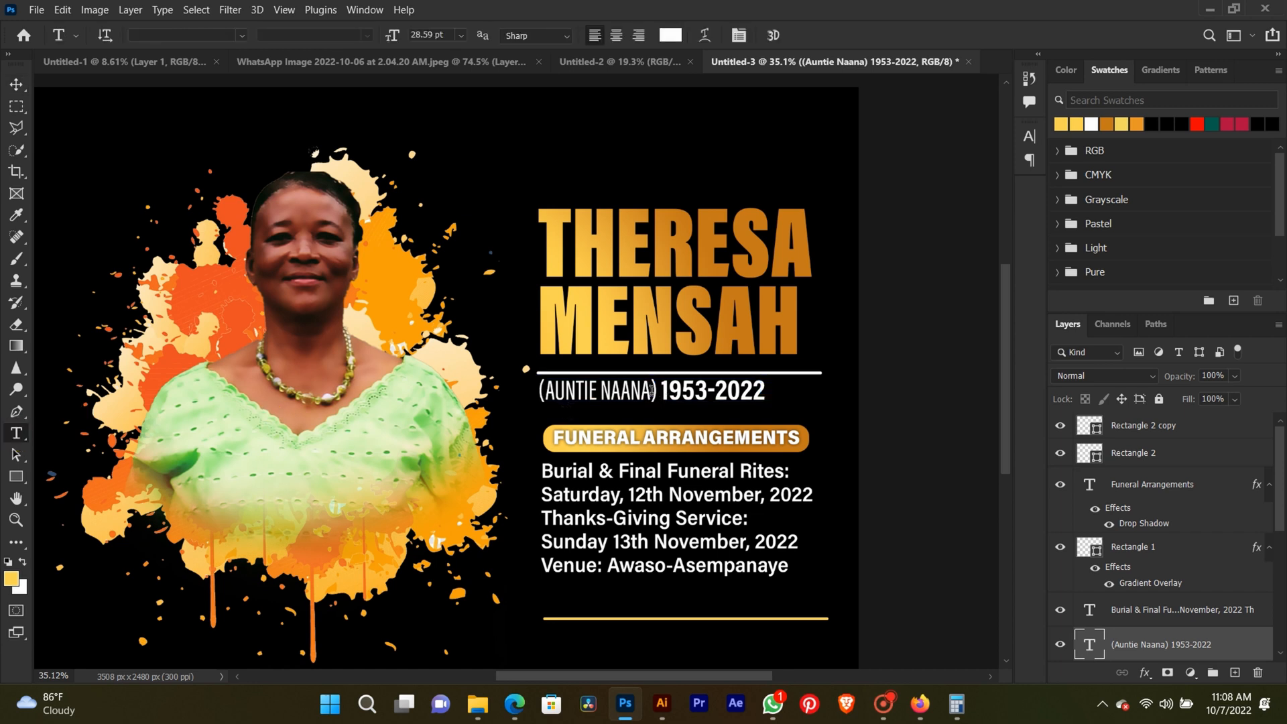
drag(651, 391, 473, 391)
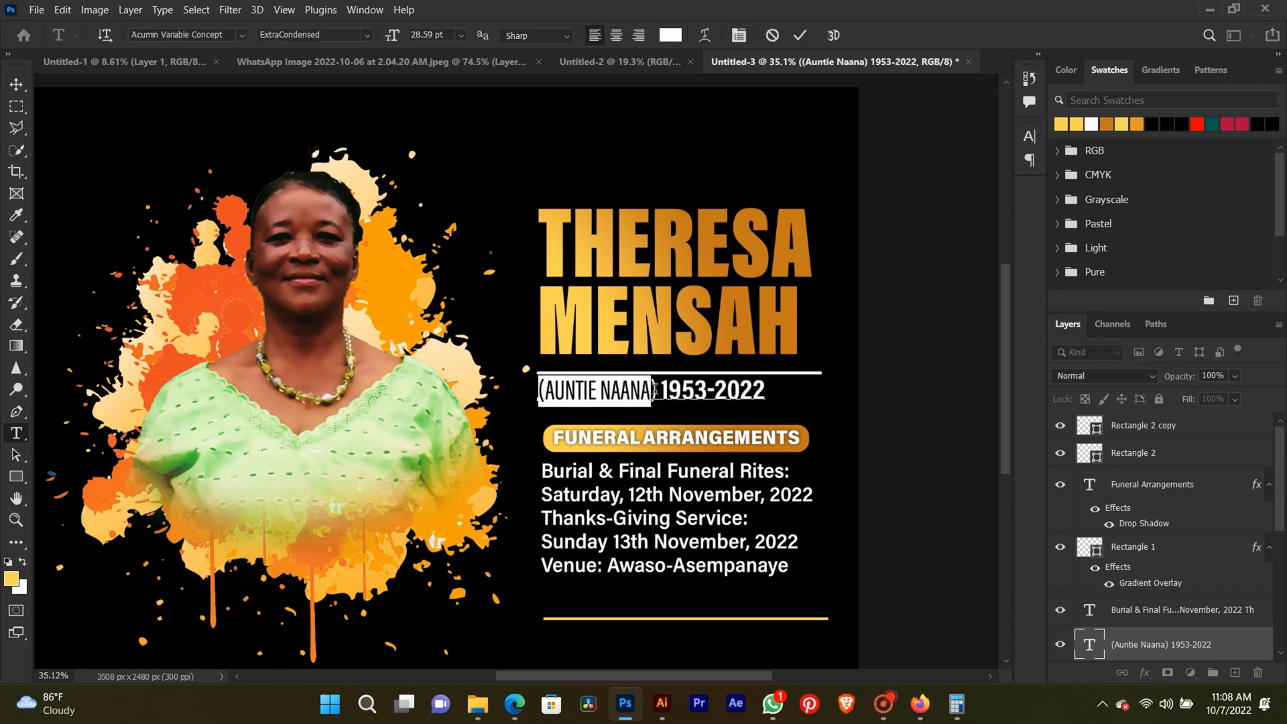
drag(659, 391, 415, 167)
click(362, 35)
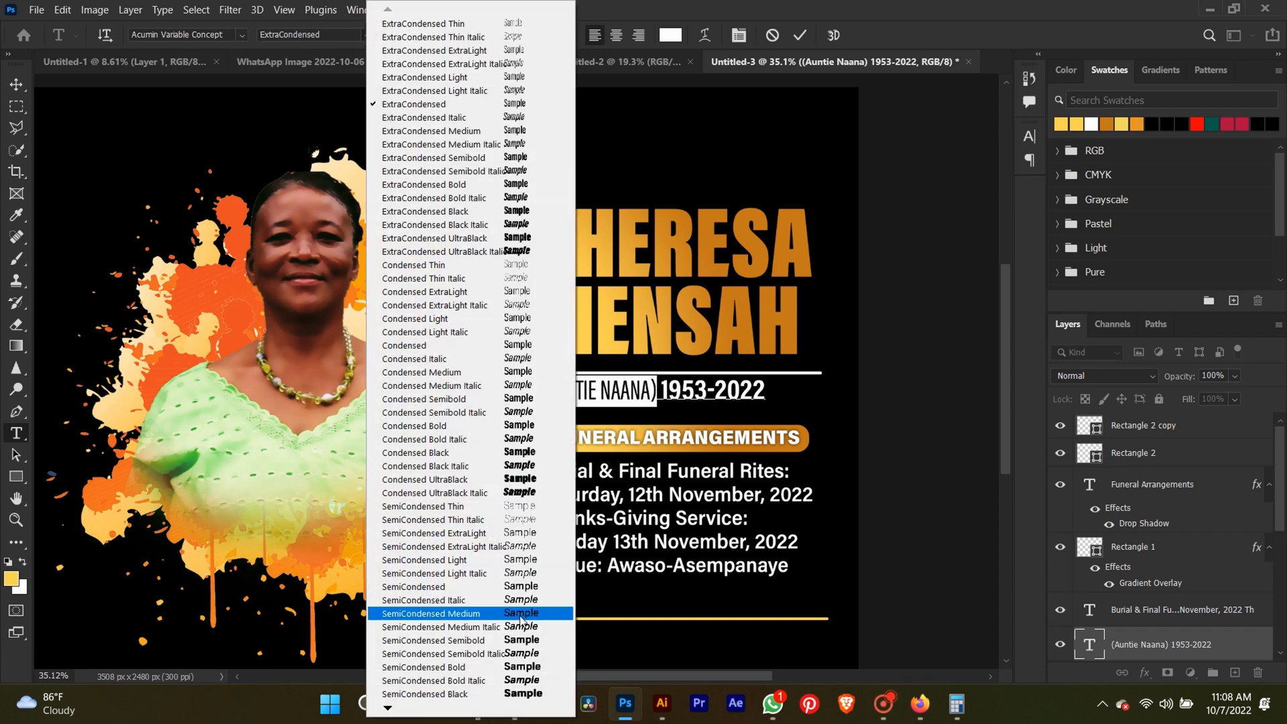
click(529, 184)
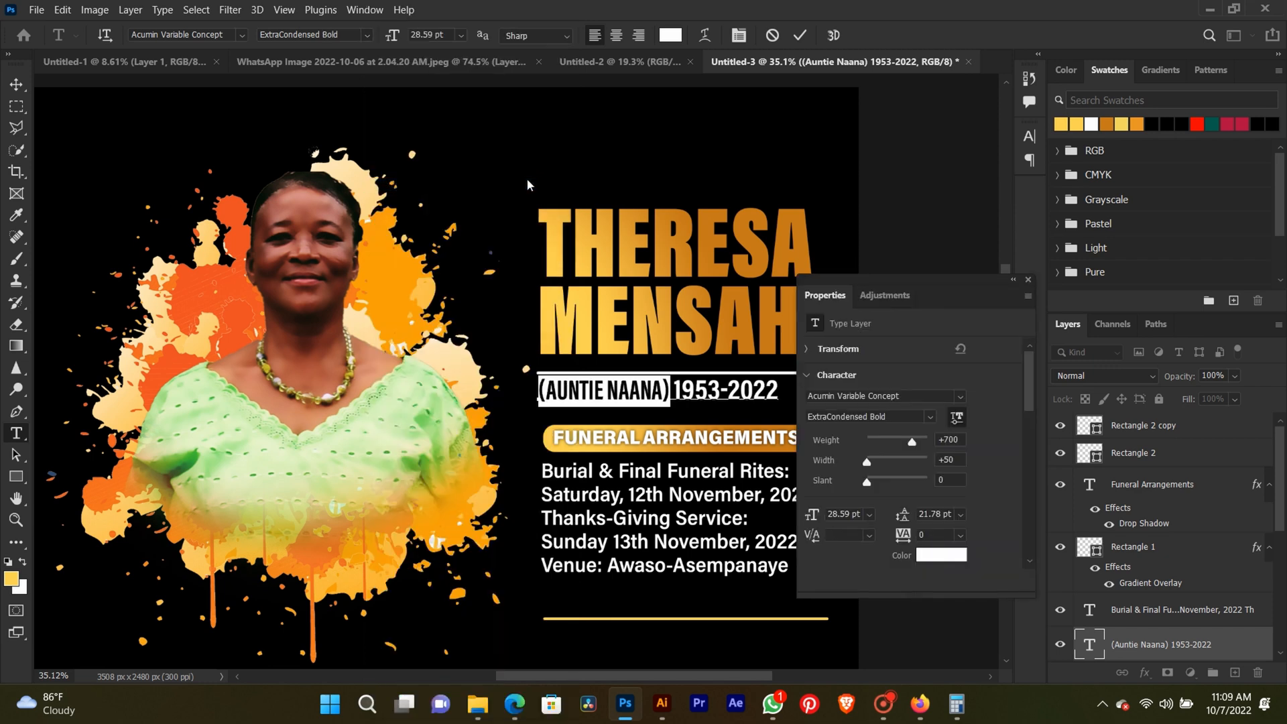
click(1029, 280)
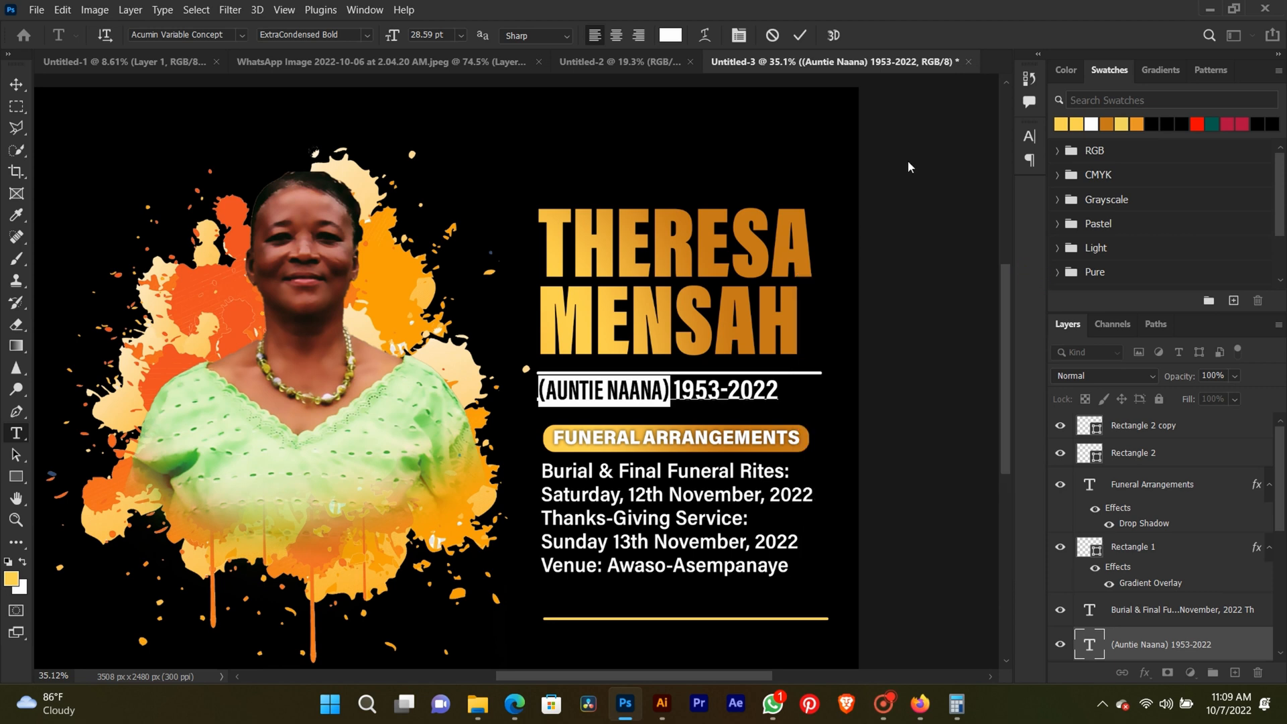
click(801, 36)
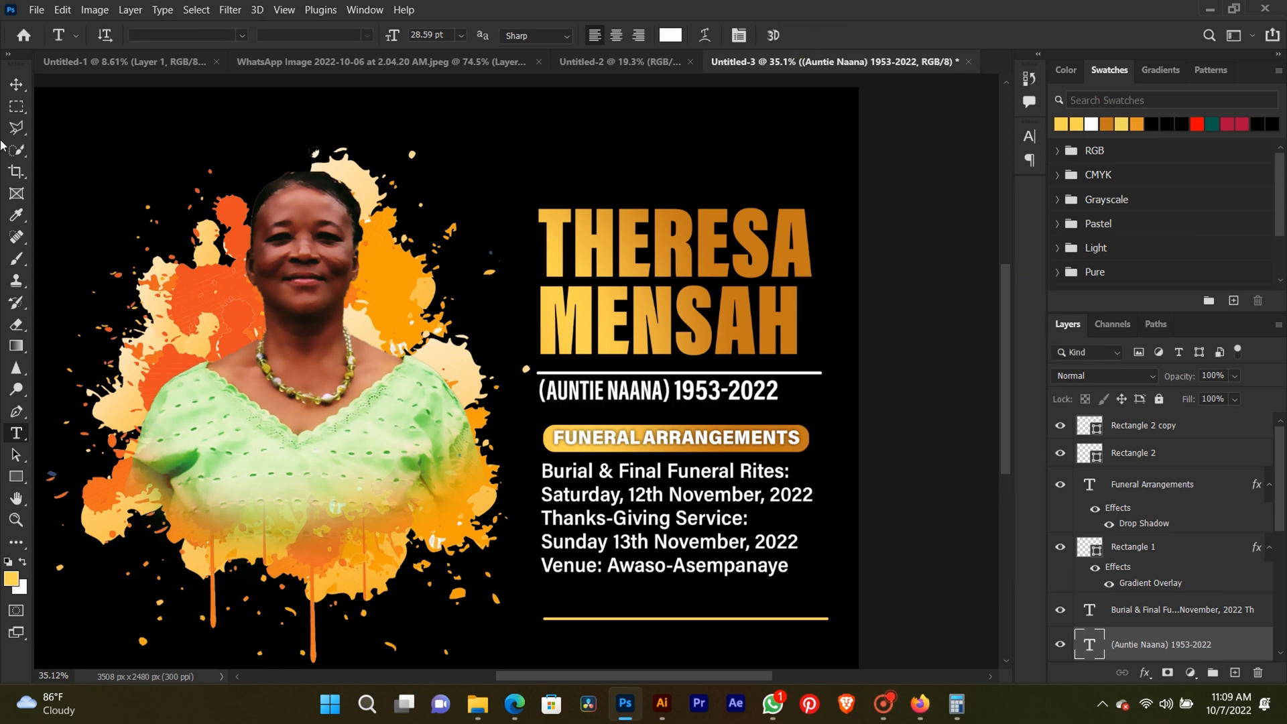
click(17, 85)
click(957, 403)
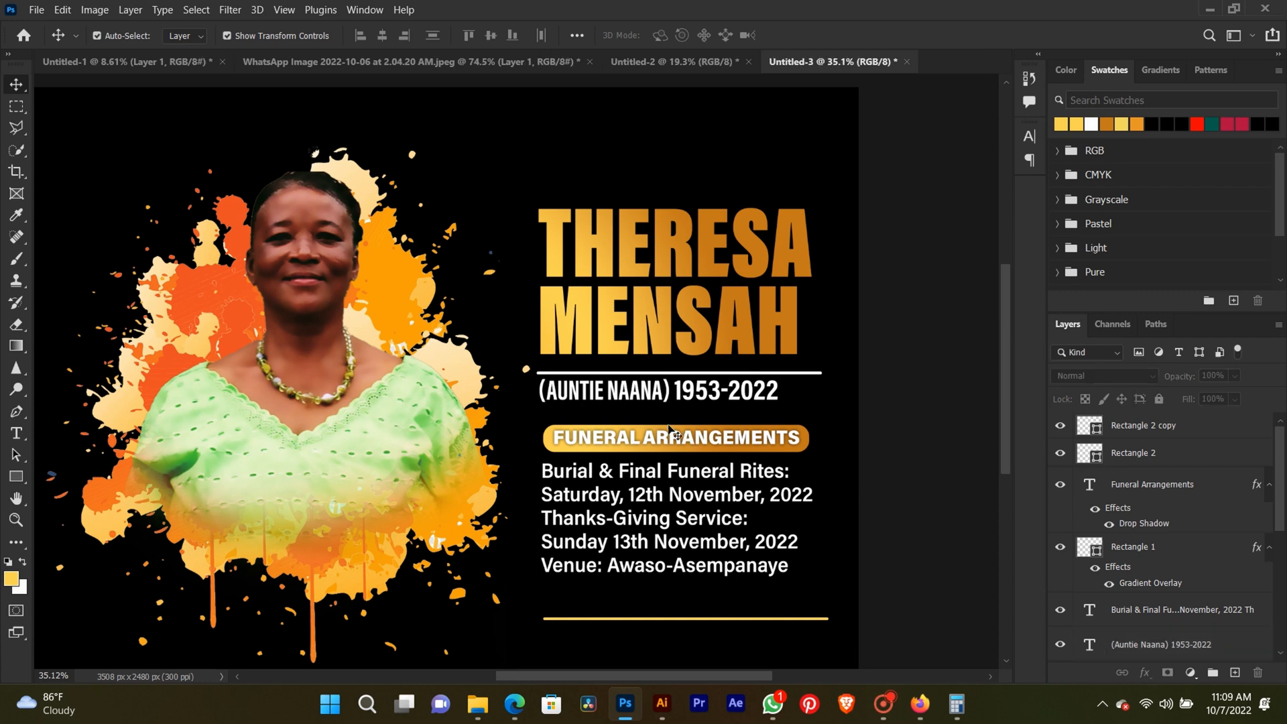
Increase the tracking of the nickname in parentheses to 40 and commit the text edit.
scroll(670, 429, up, 3)
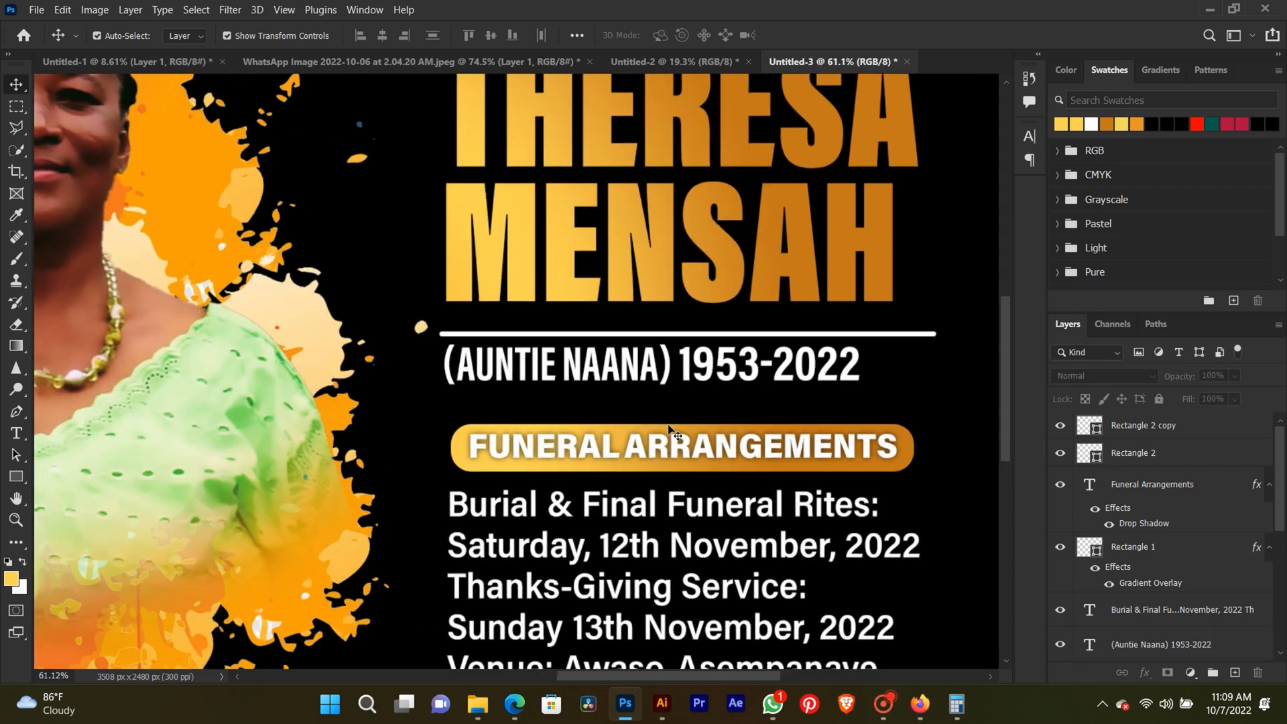
click(17, 434)
drag(671, 364, 441, 366)
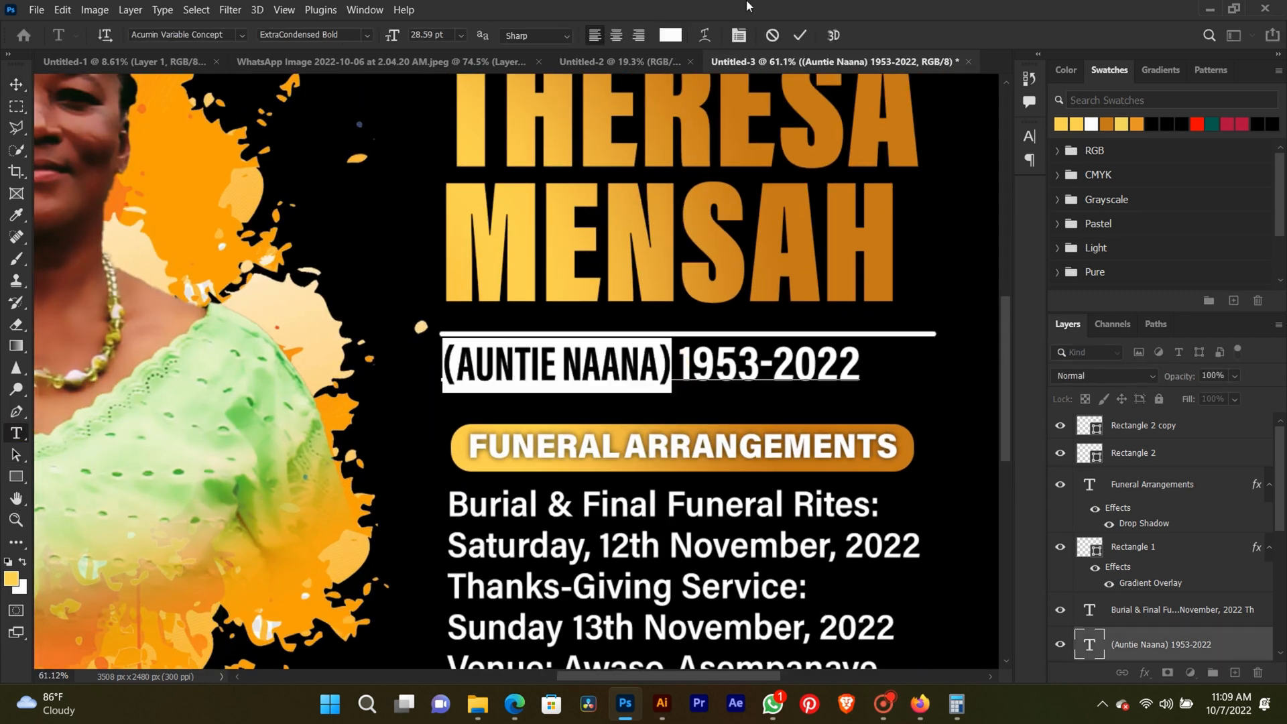
click(740, 35)
click(960, 184)
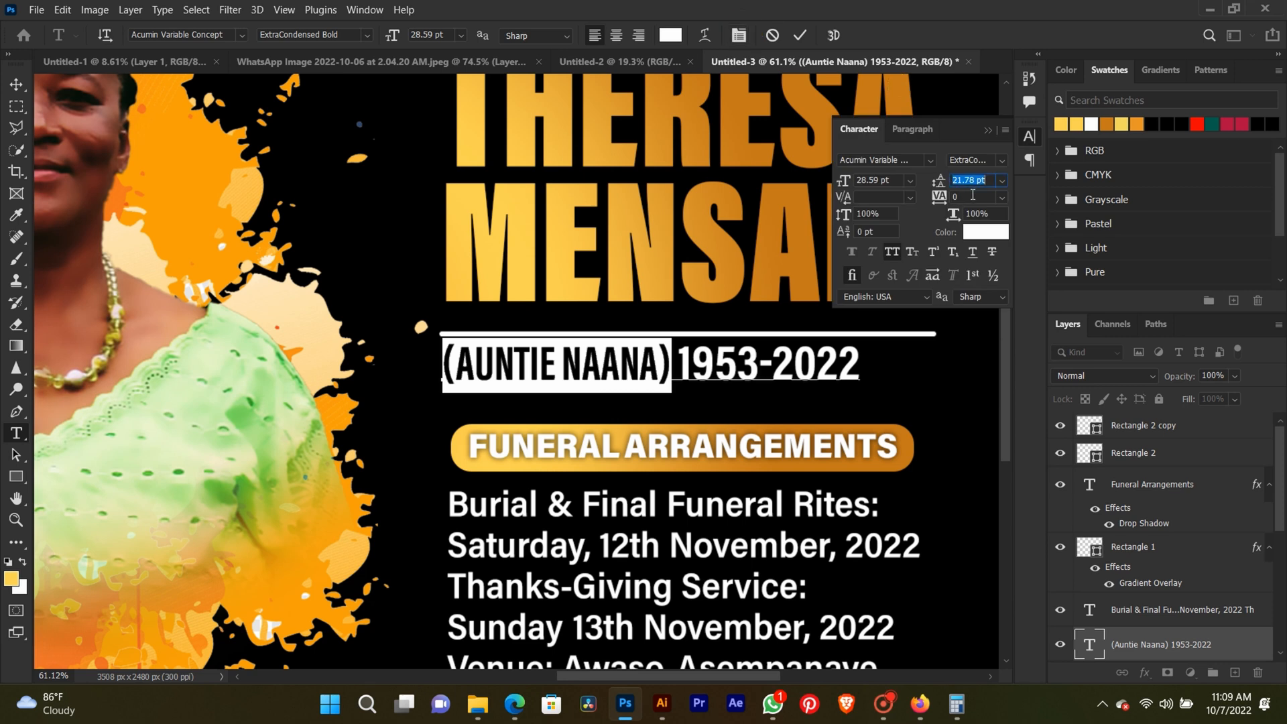
click(939, 196)
key(Up)
key(Up)
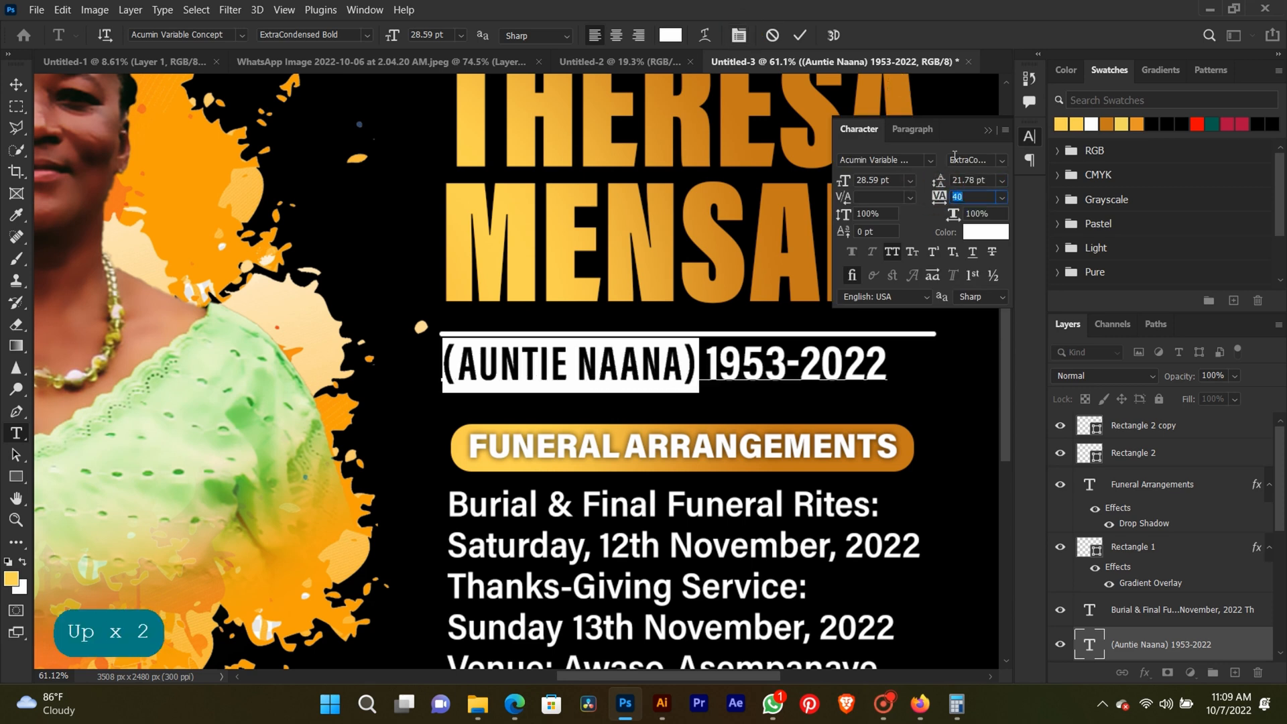
click(987, 130)
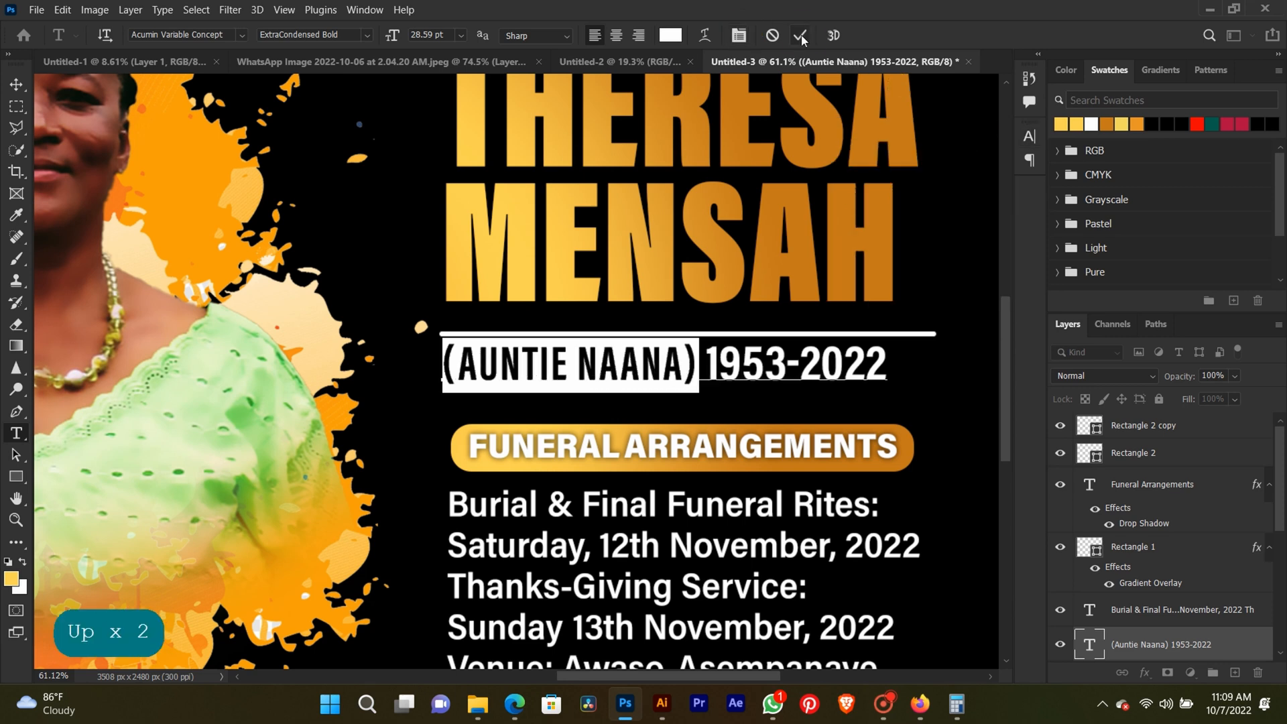
click(802, 39)
click(16, 84)
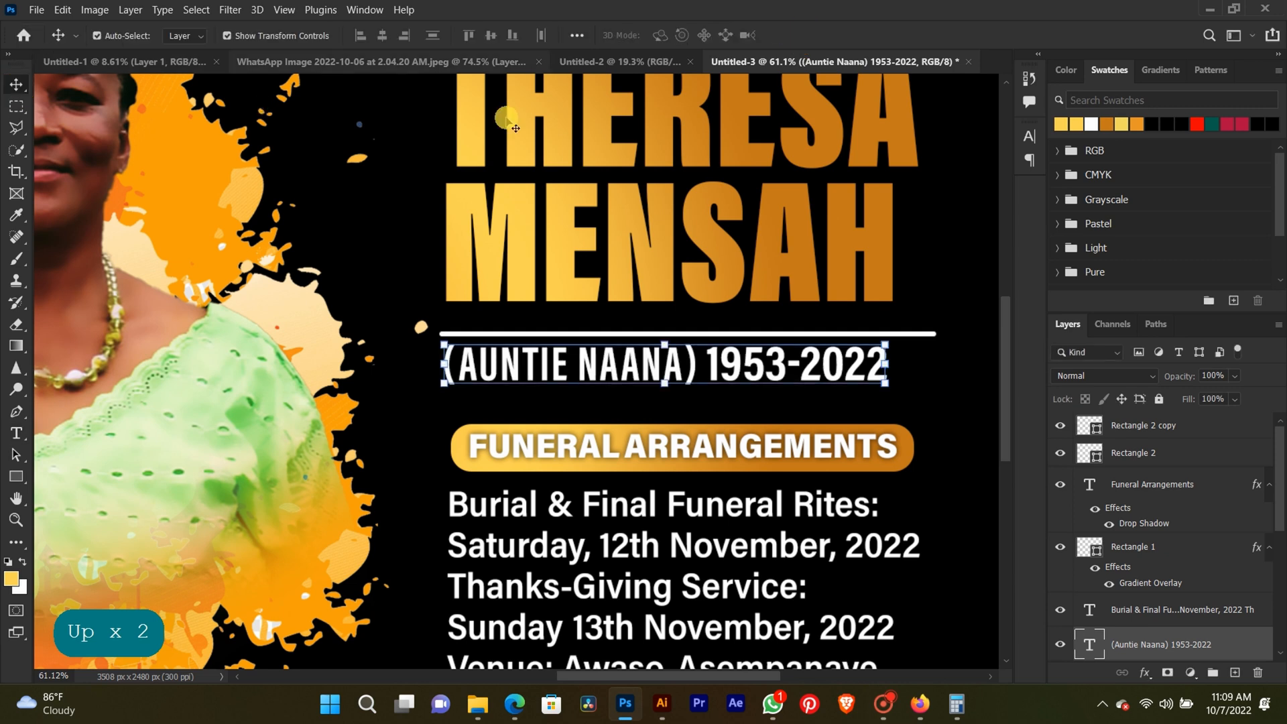
click(918, 391)
Nudge the nickname-and-years text about 5 px down and 5 px right between the divider line and the heading bar.
scroll(918, 391, down, 6)
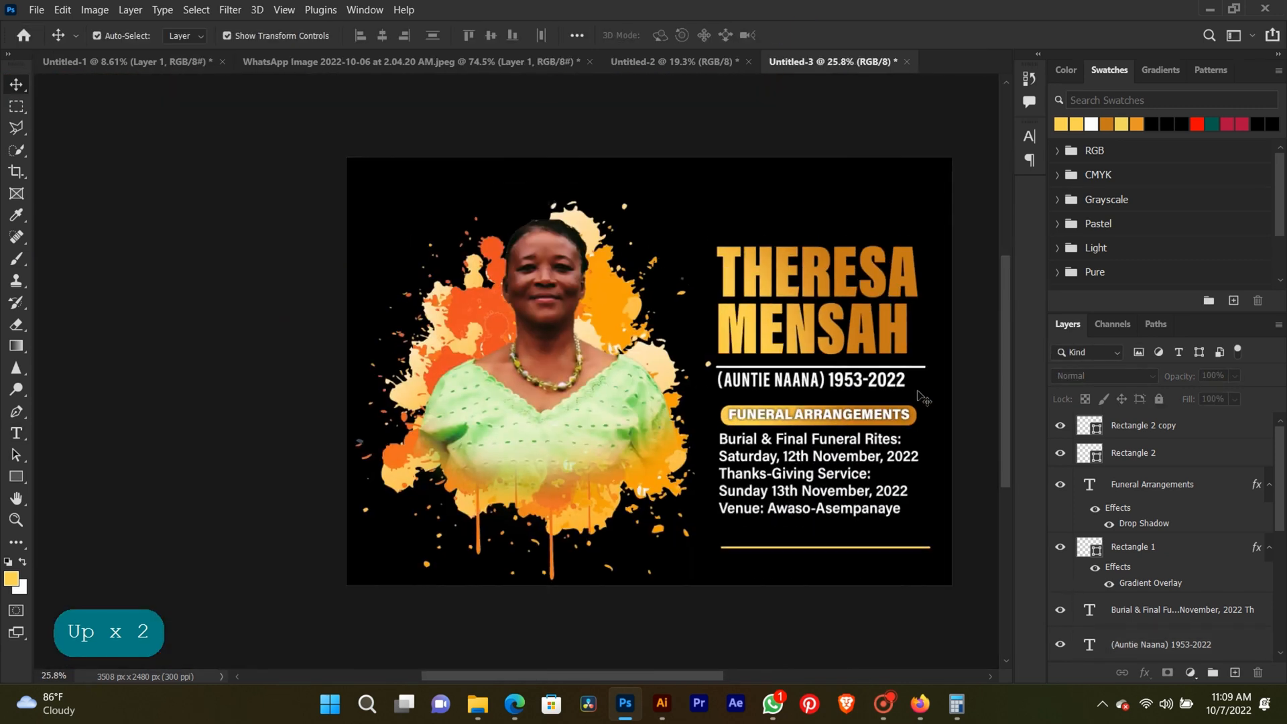
click(835, 383)
key(Down)
key(Down)
key(Down)
click(982, 384)
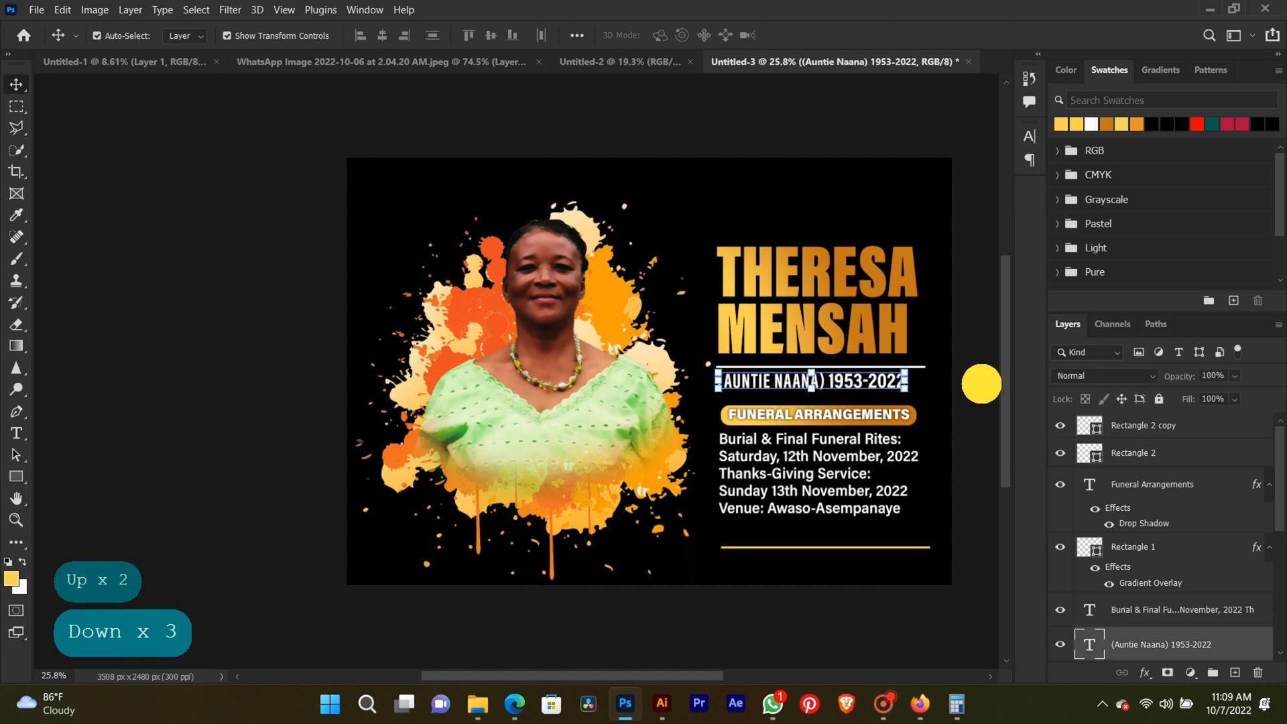
click(833, 383)
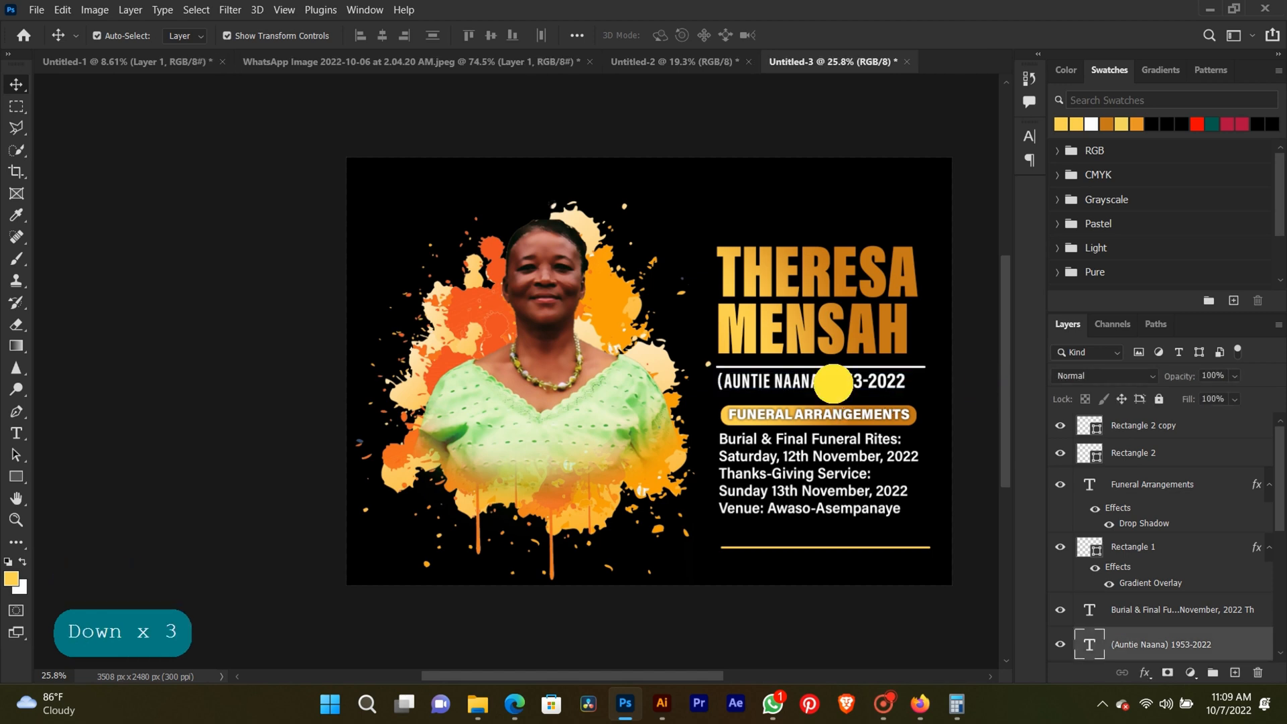
key(Right)
key(Right)
key(Right)
key(Right)
key(Right)
key(Down)
key(Down)
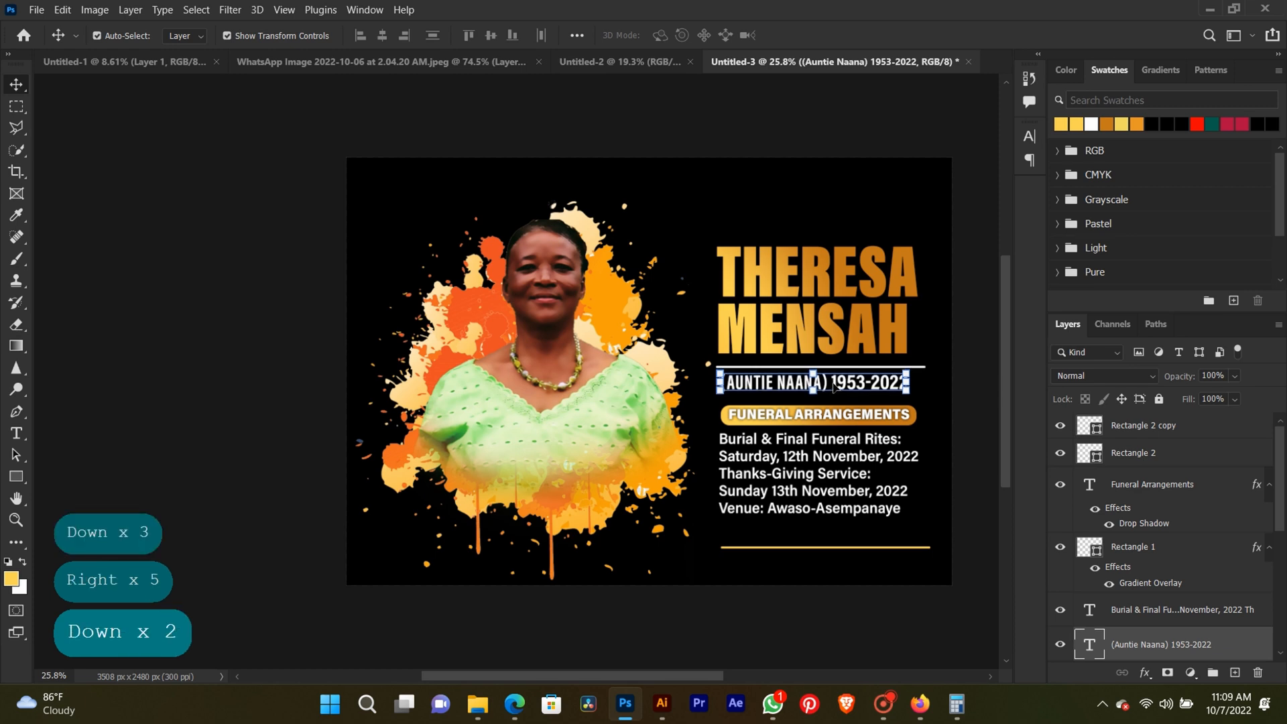
click(957, 369)
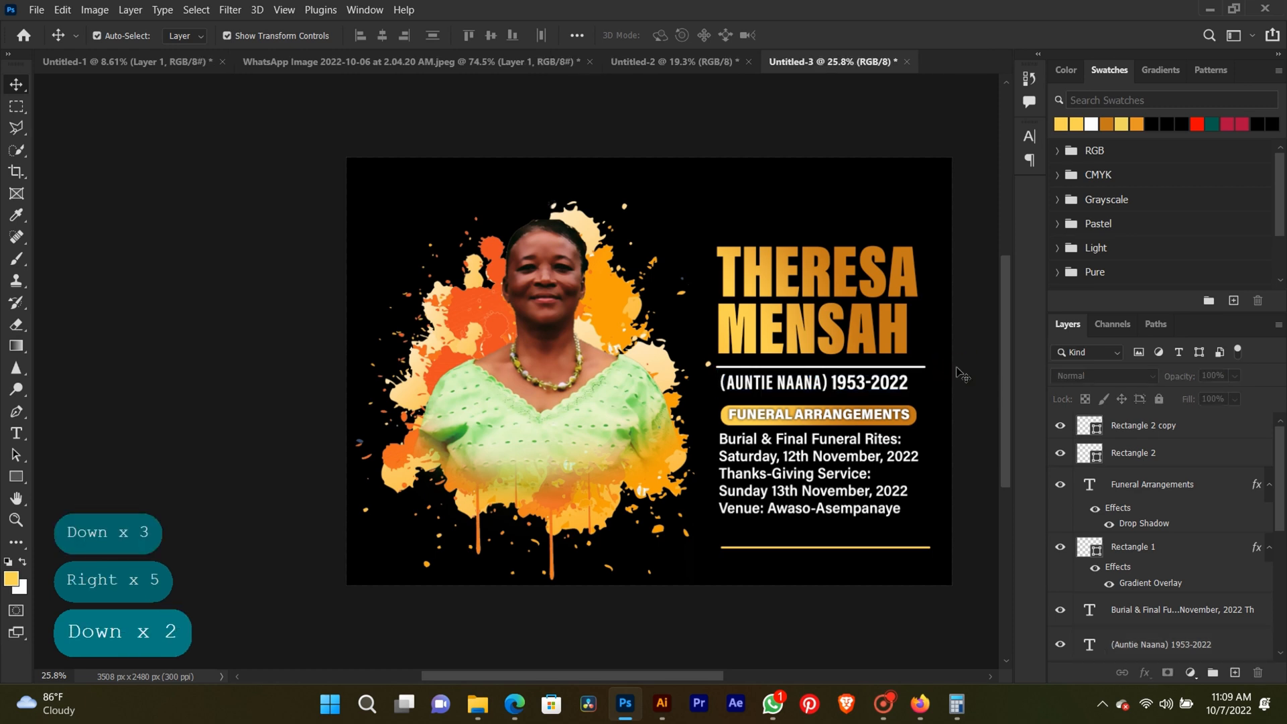
scroll(957, 369, up, 5)
key(space)
drag(956, 369, 705, 217)
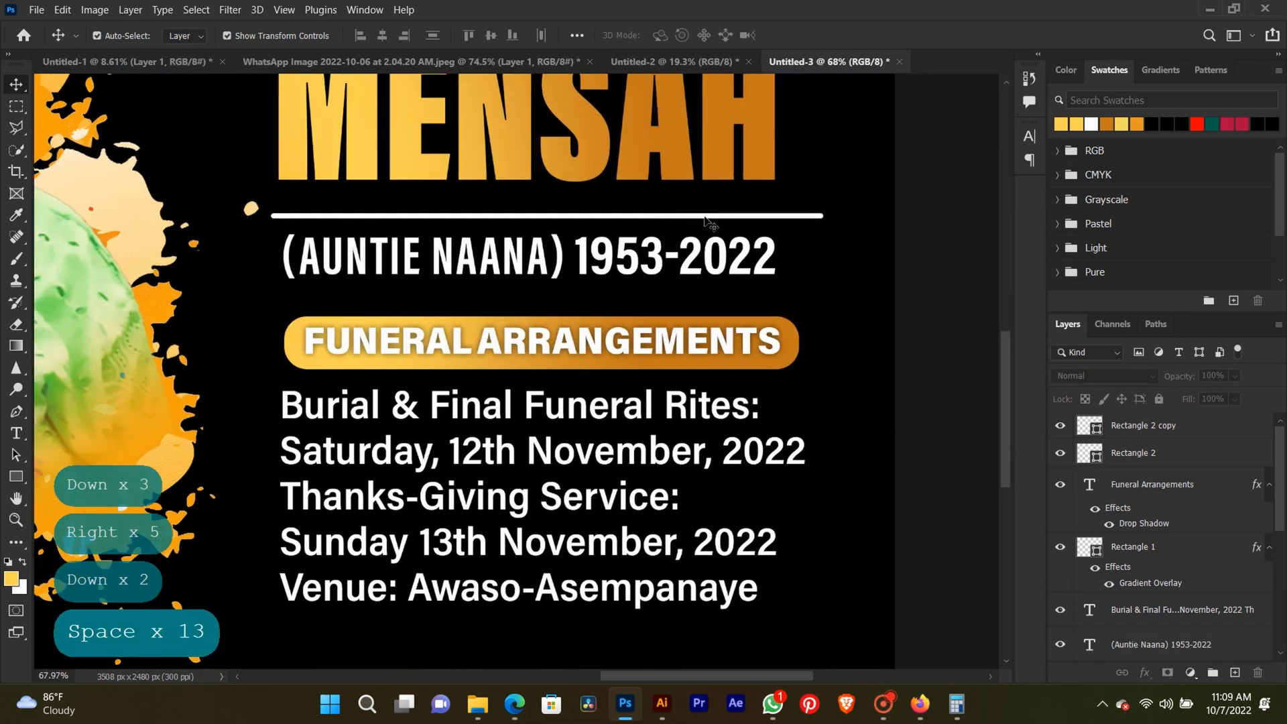
right_click(705, 217)
right_click(706, 216)
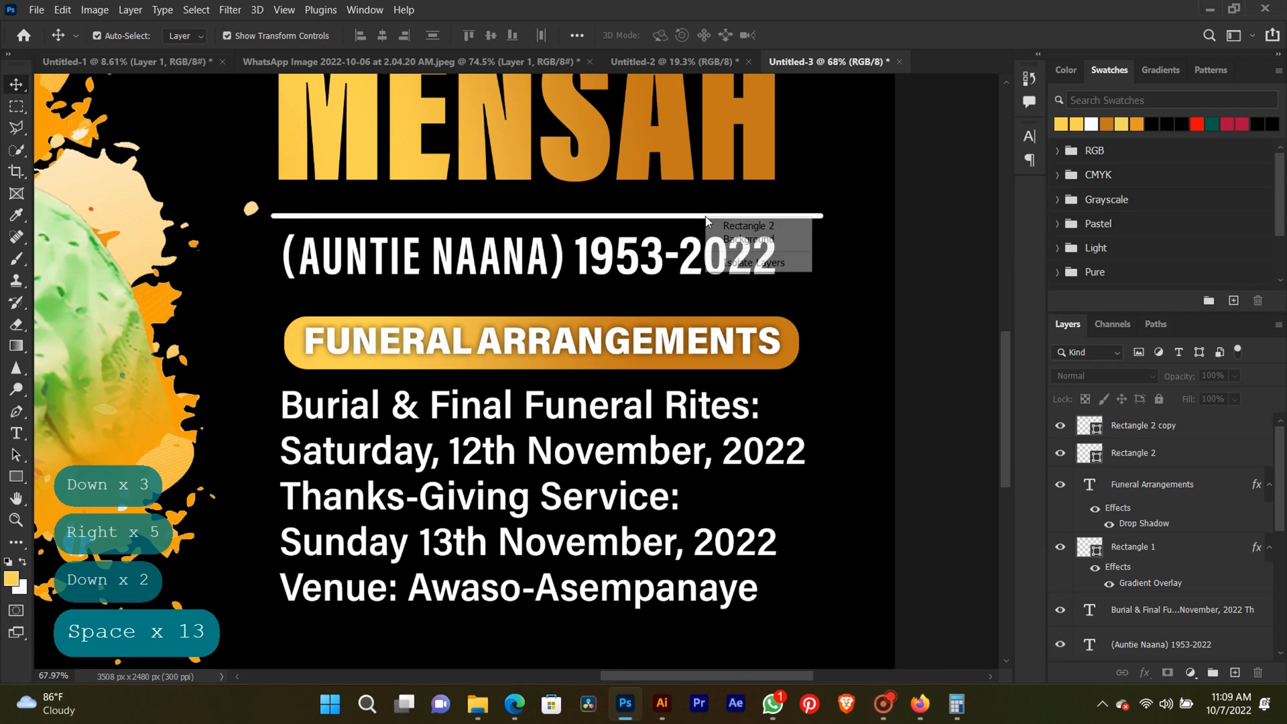
click(708, 218)
scroll(737, 218, down, 3)
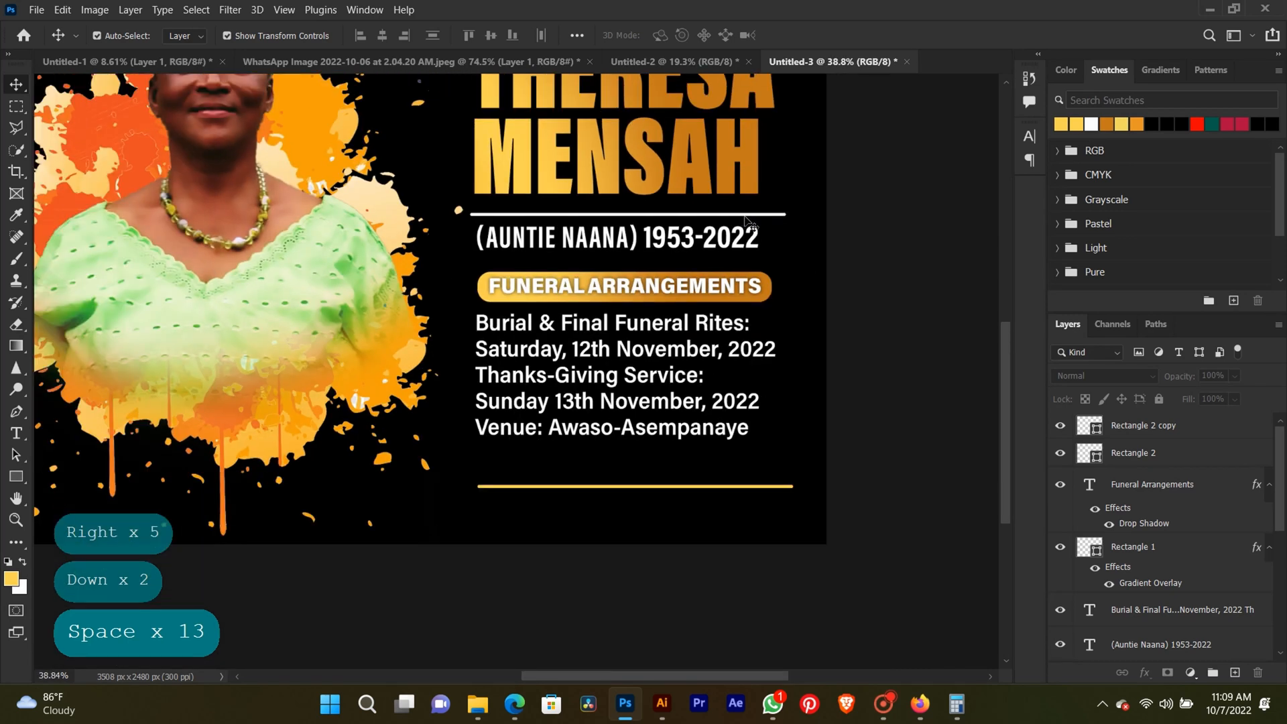
Narrow the white and yellow divider lines together from their right ends to about 94.5% width and commit the transform.
right_click(747, 221)
click(747, 201)
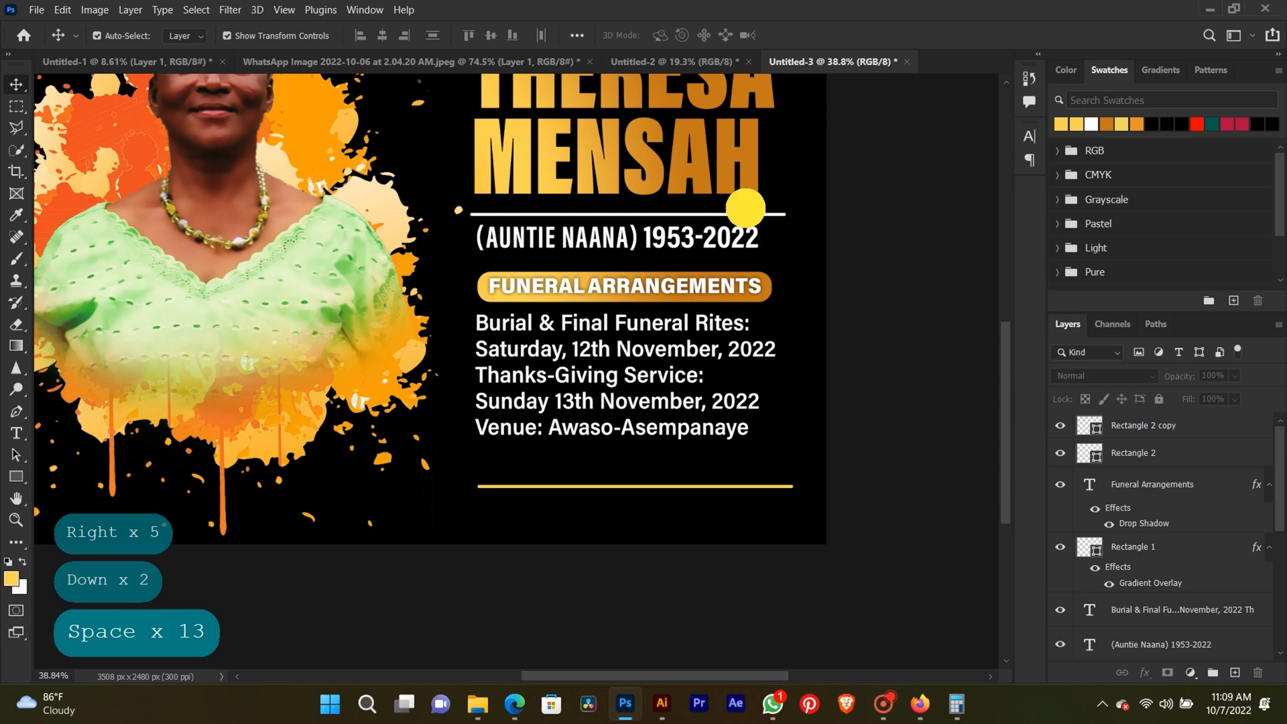
click(759, 214)
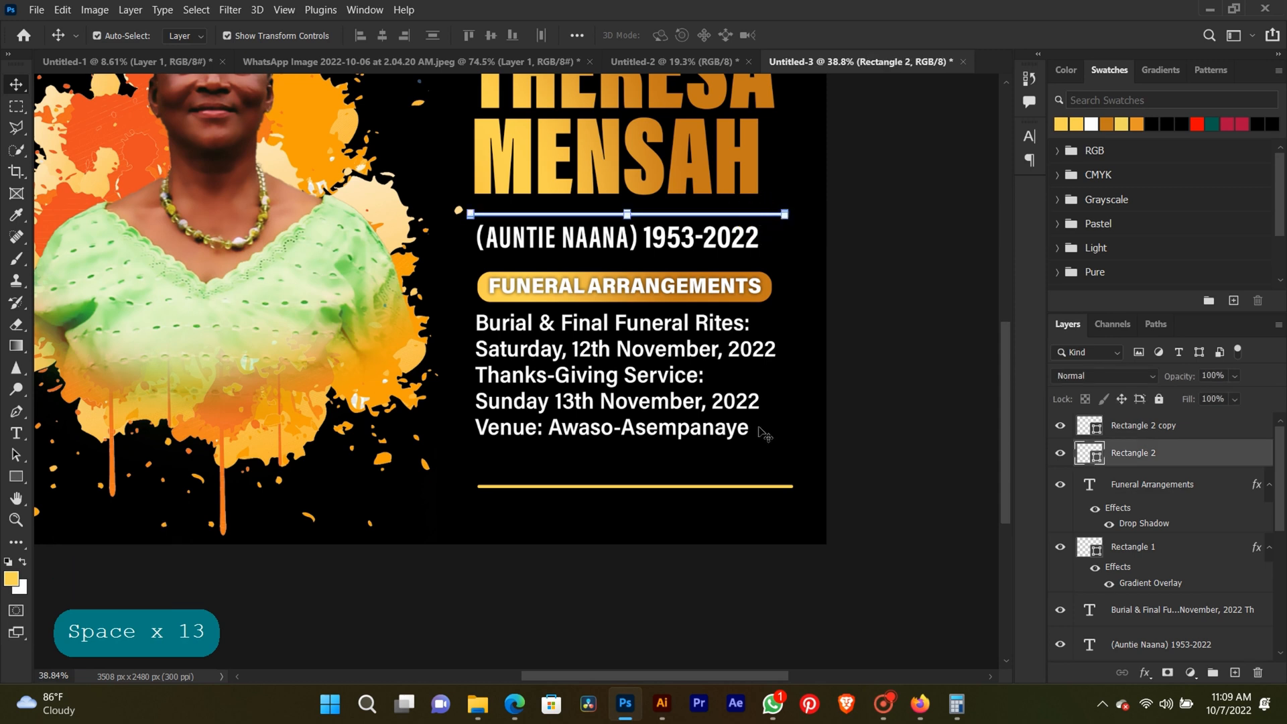
shift+click(776, 486)
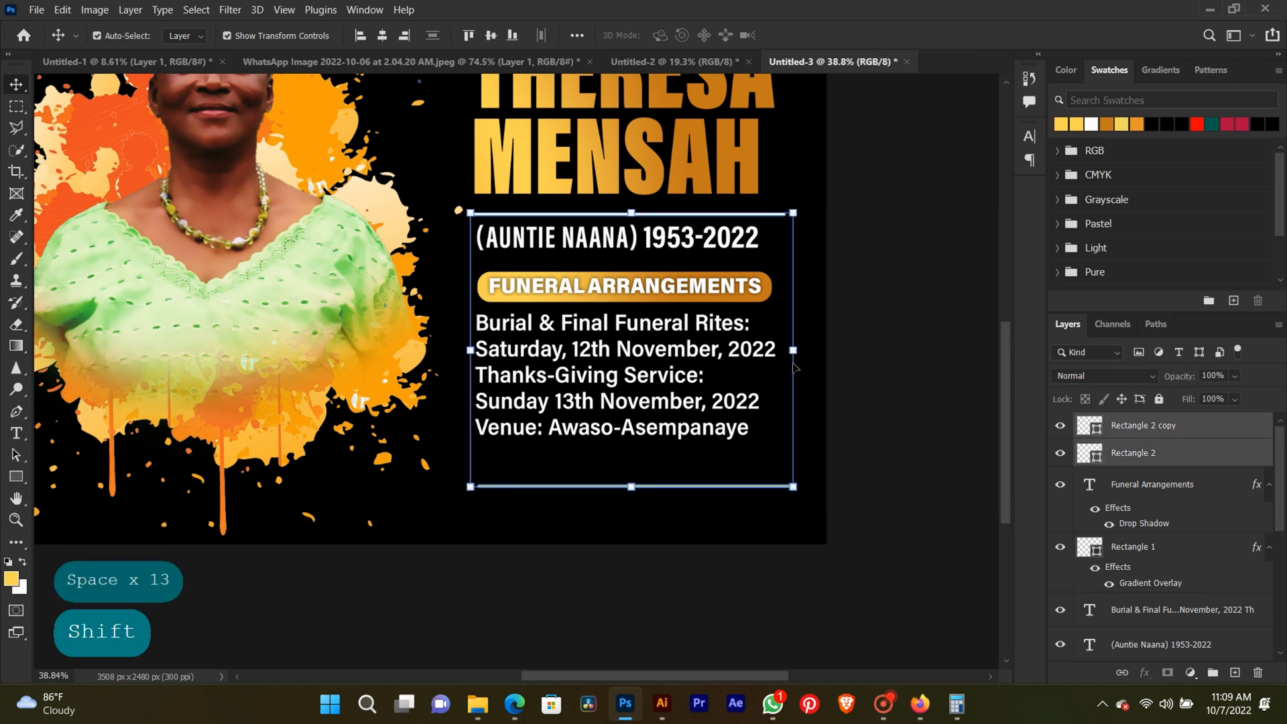
drag(793, 350, 776, 349)
key(Return)
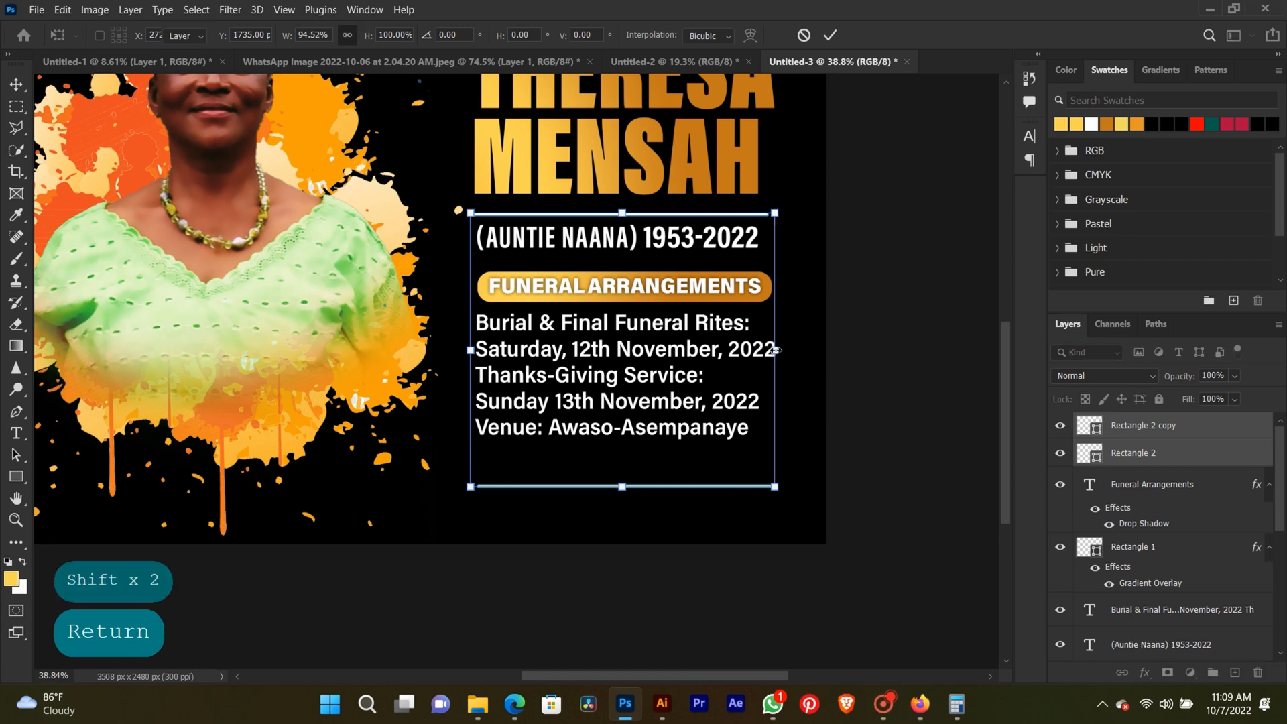
click(923, 386)
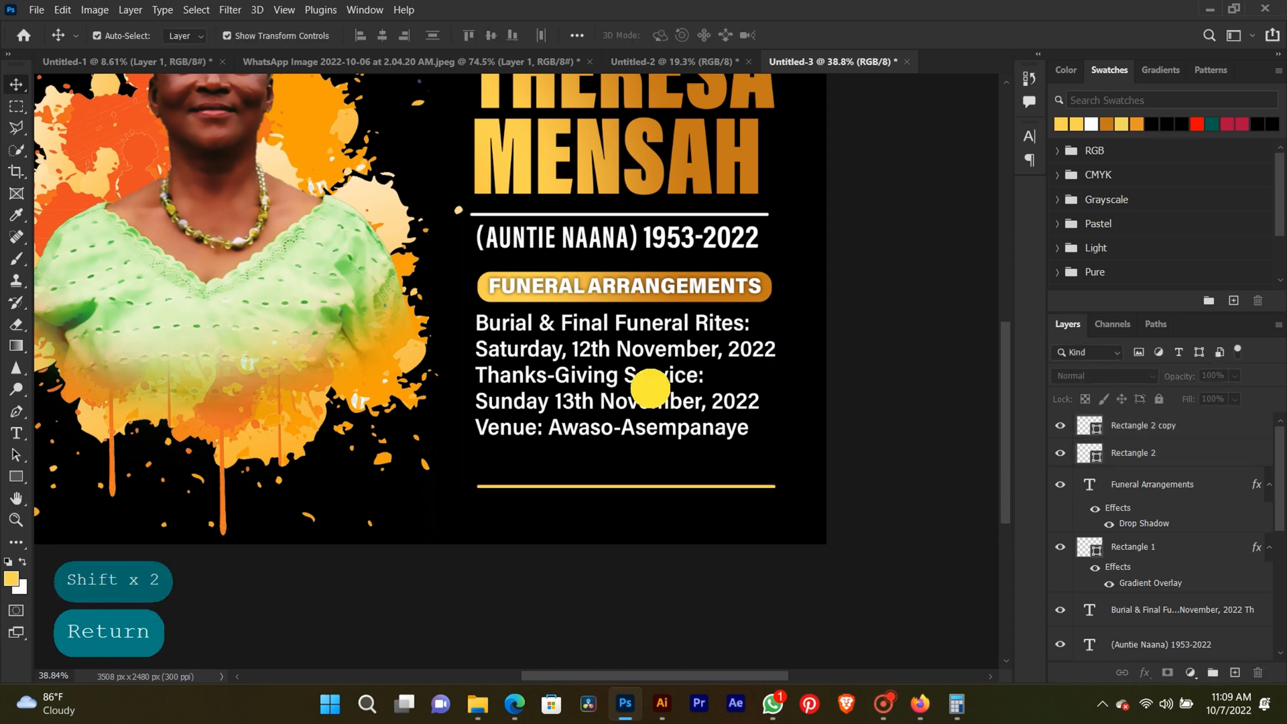
Nudge the burial and thanksgiving details text down about 4 px below the heading bar and deselect it.
click(650, 389)
key(Down)
key(Down)
key(Down)
key(Down)
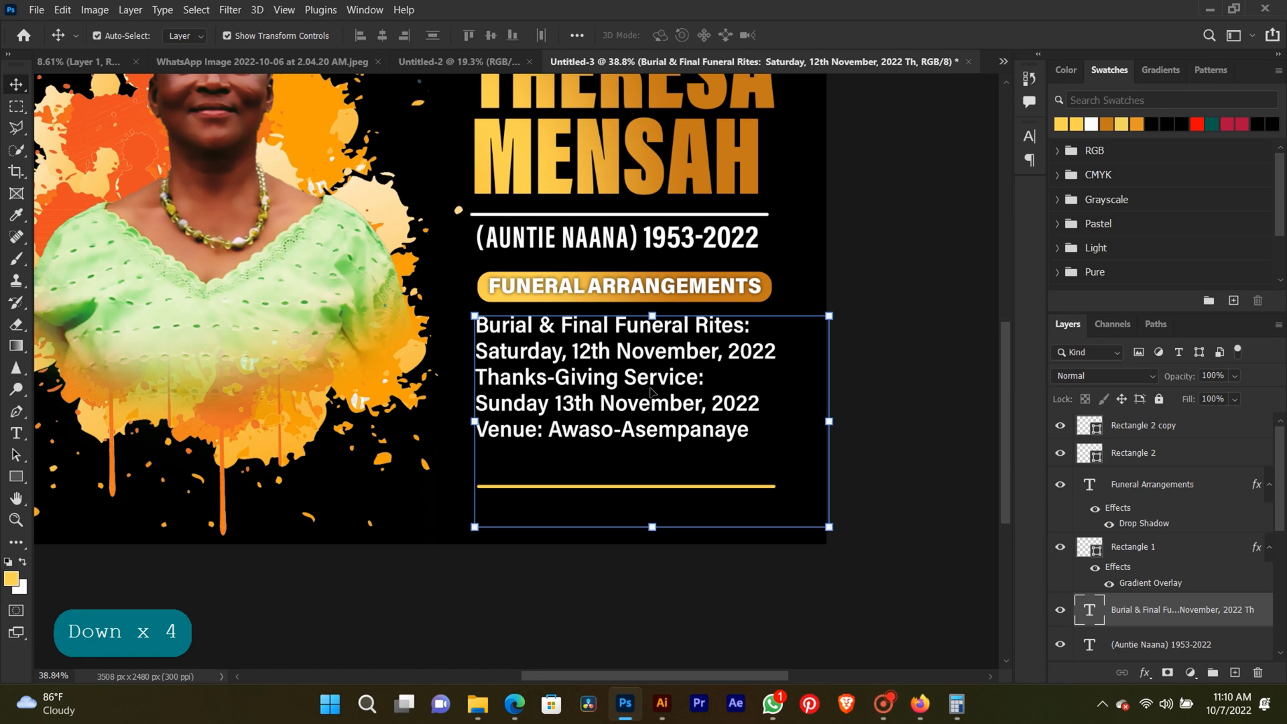
click(911, 204)
Draw a white circle about 1841 px across over the portrait with the Ellipse tool and move it slightly up.
scroll(561, 473, down, 5)
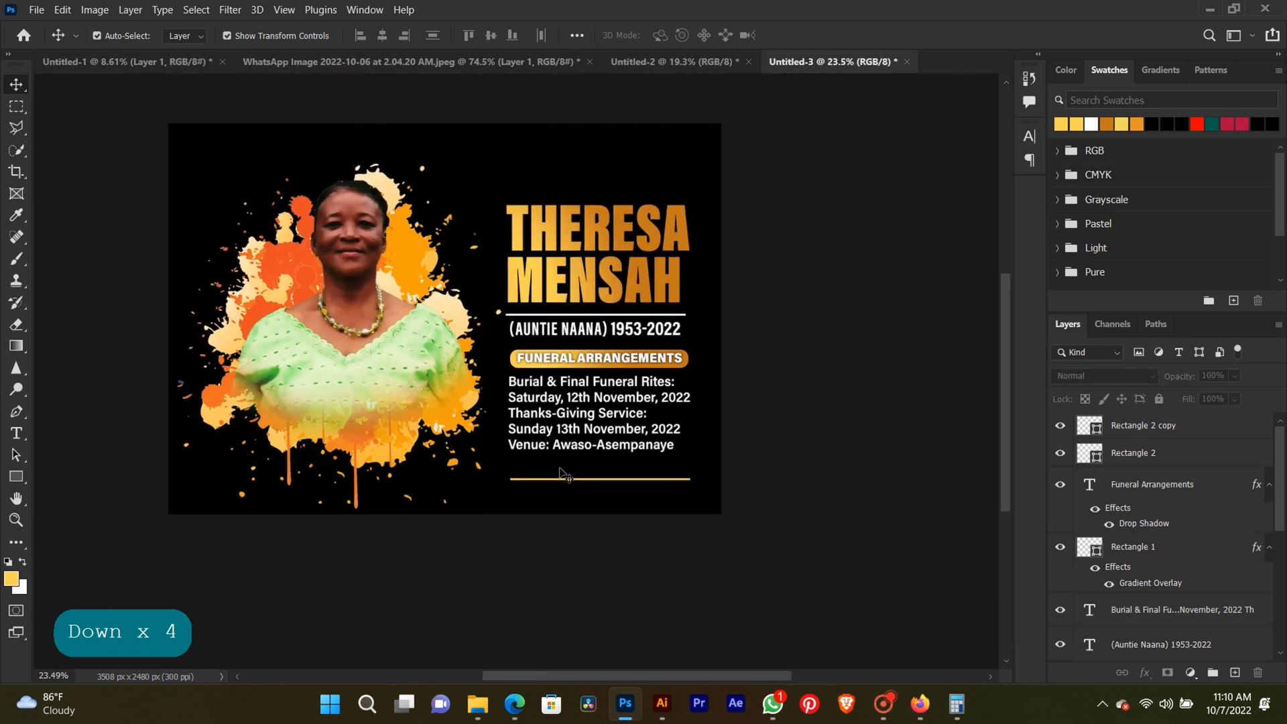
key(space)
drag(437, 308, 595, 294)
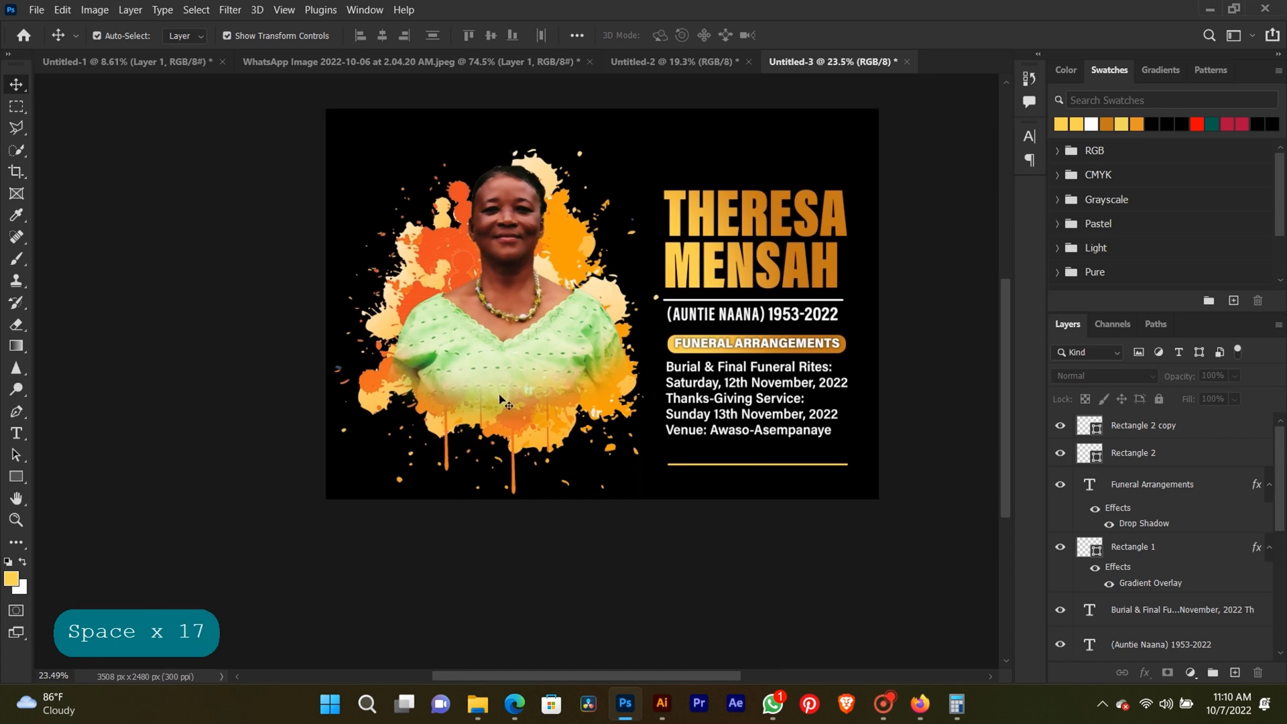
right_click(11, 478)
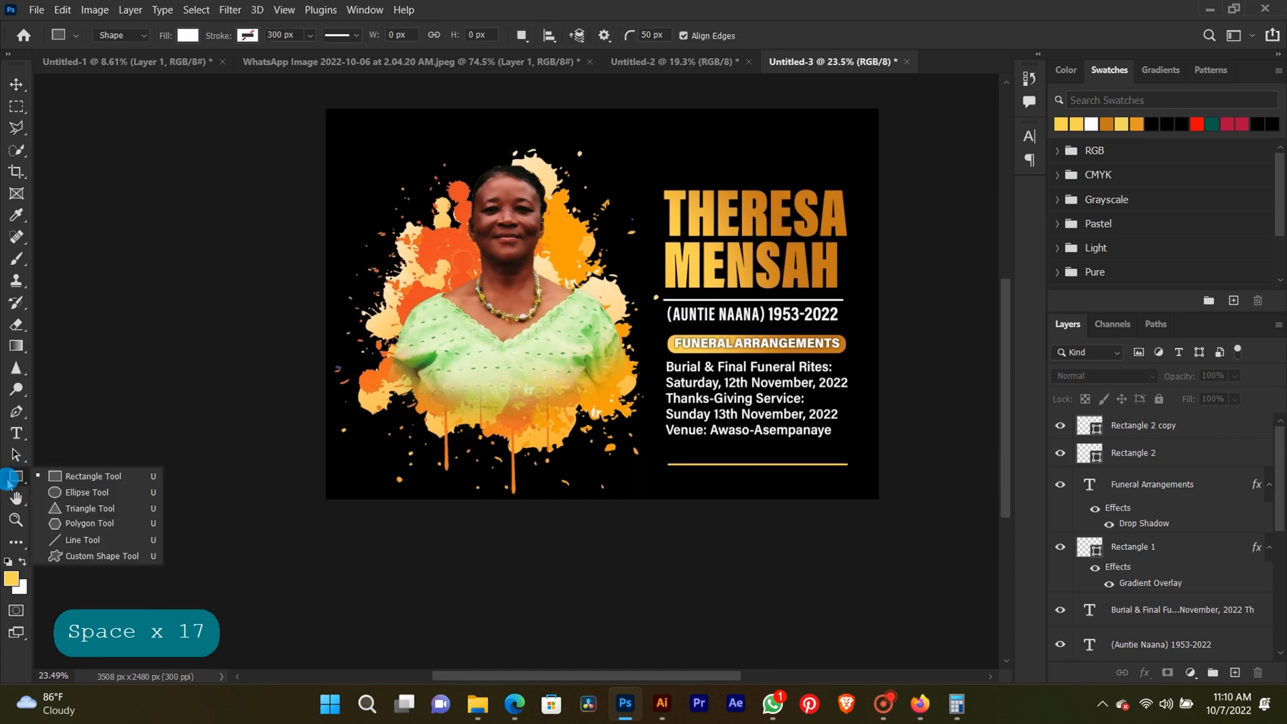
click(63, 489)
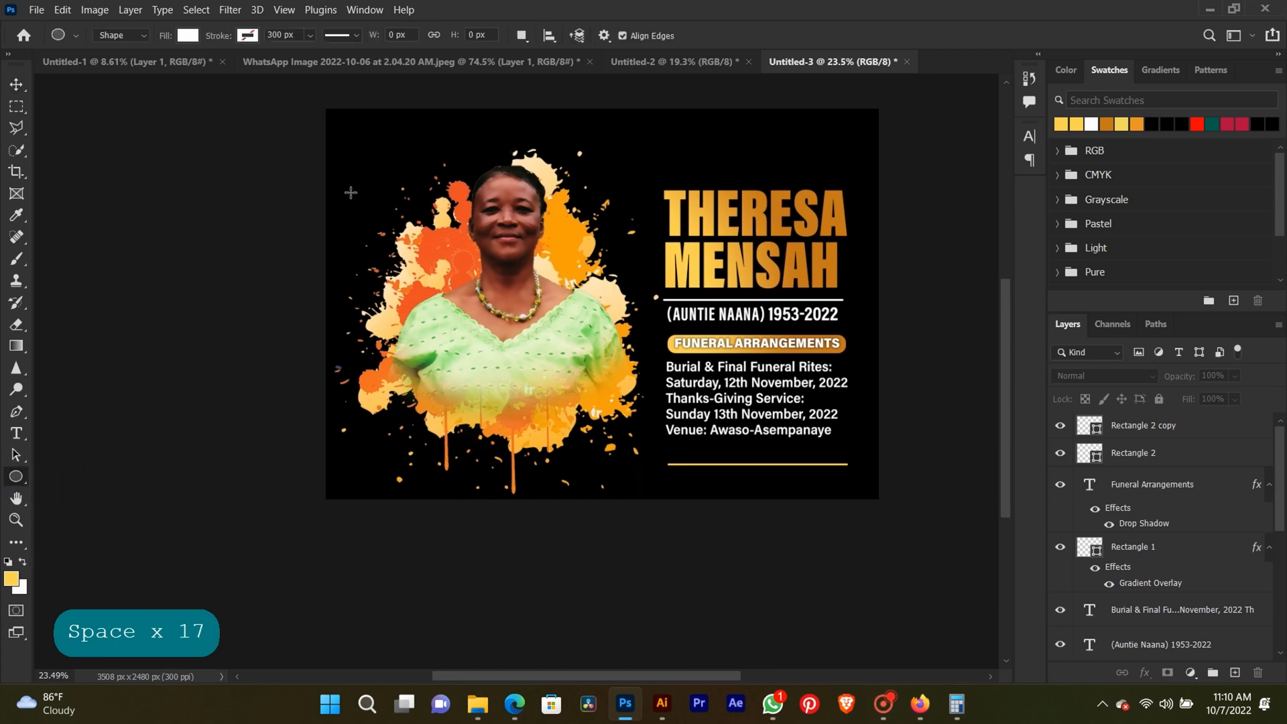
drag(350, 193, 640, 545)
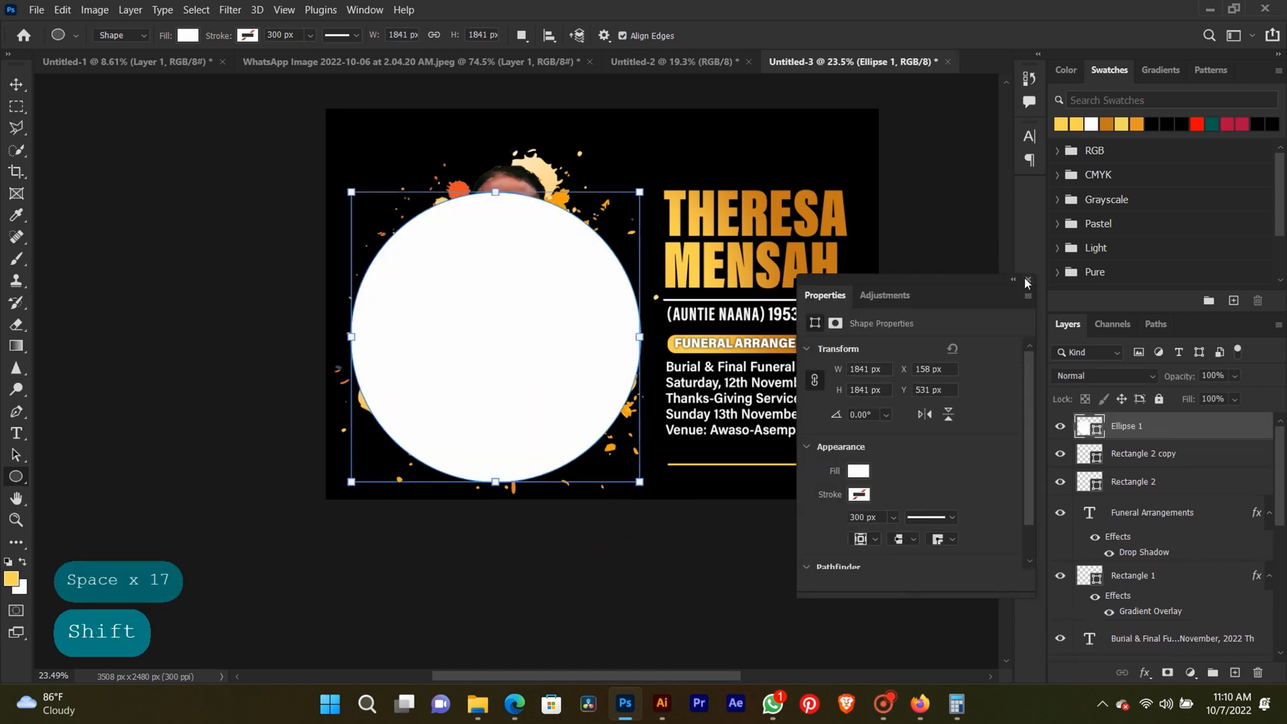
click(1027, 280)
click(16, 84)
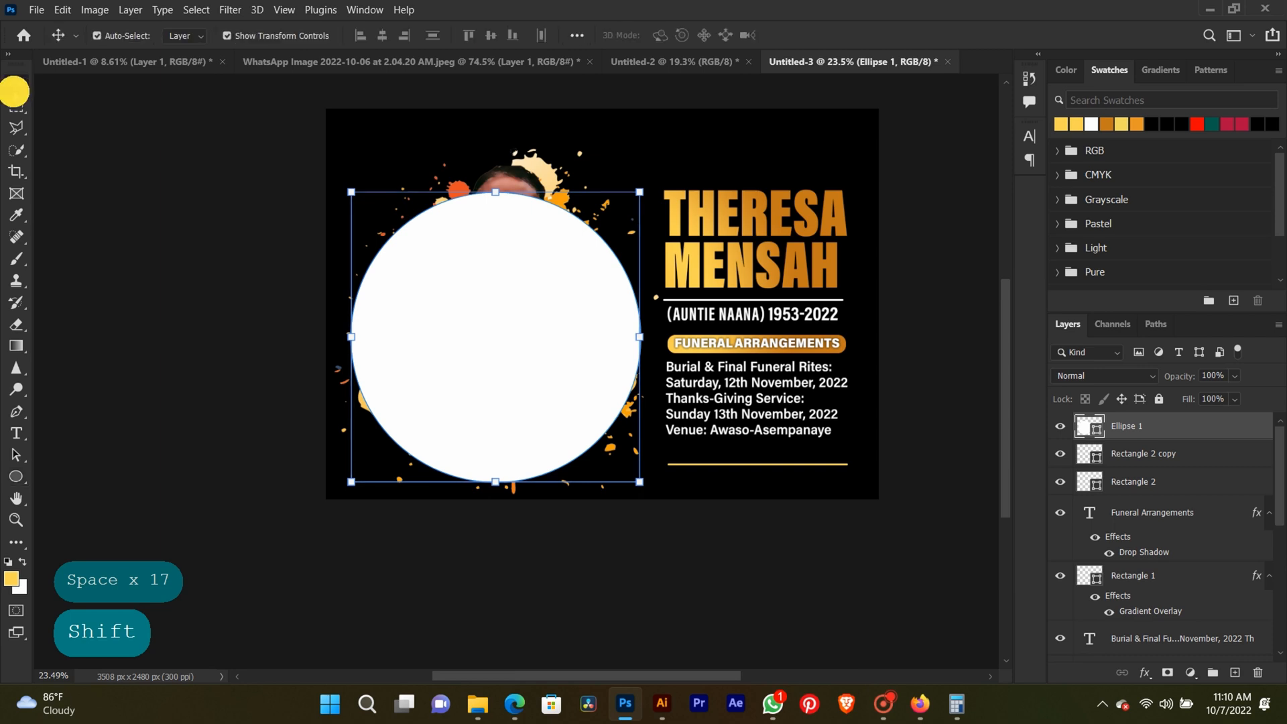
drag(529, 363, 527, 338)
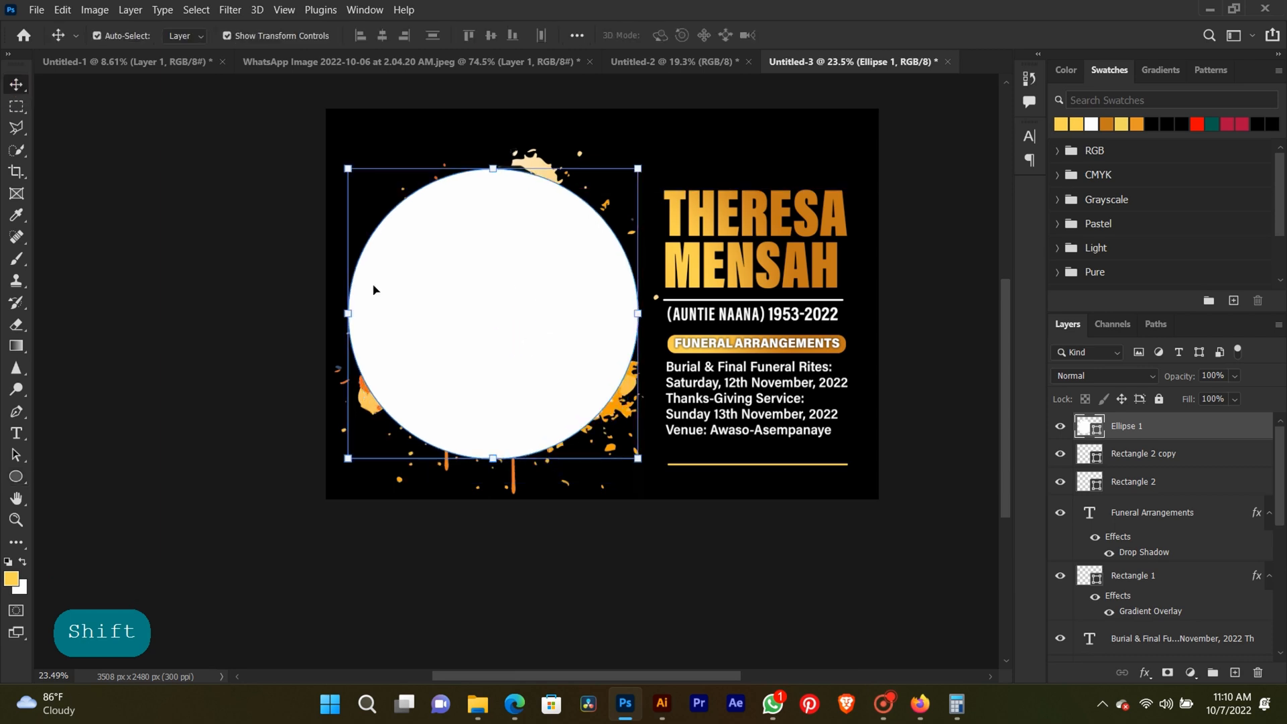
Add the text "Call to Glory" along the circle's path, starting at its upper-left edge.
click(22, 433)
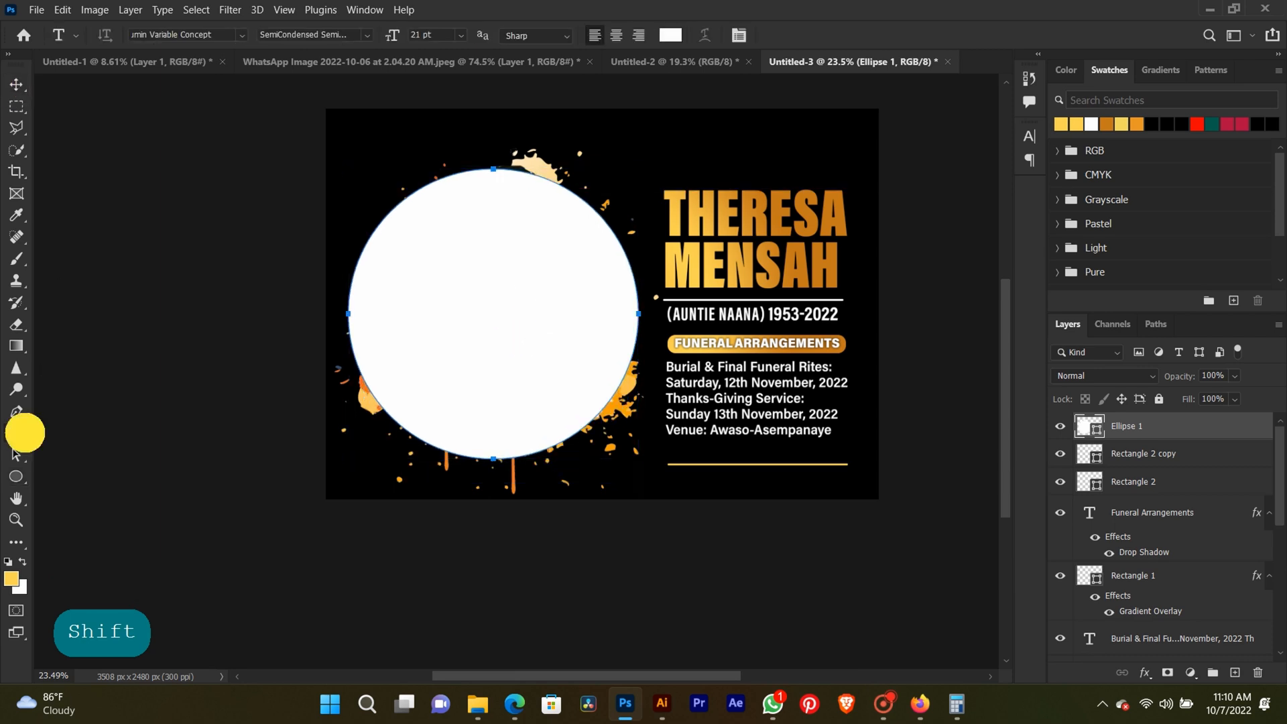
click(377, 226)
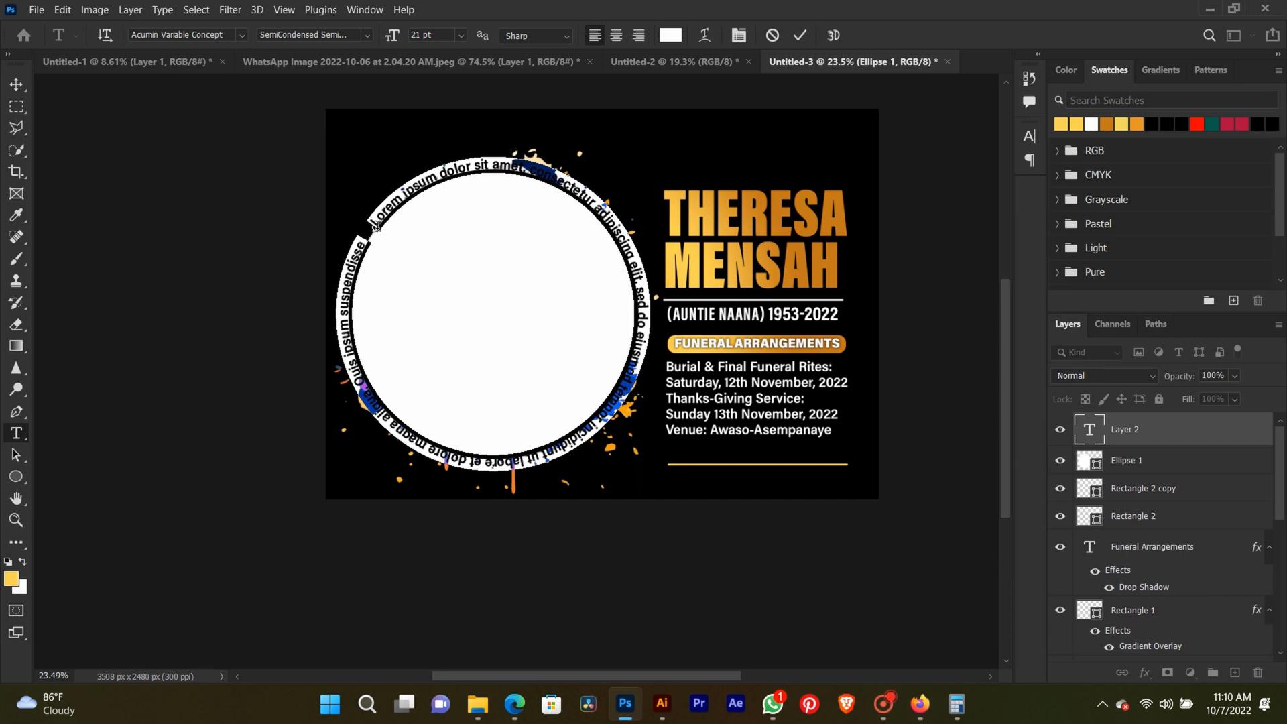
text(ca)
key(BackSpace)
key(BackSpace)
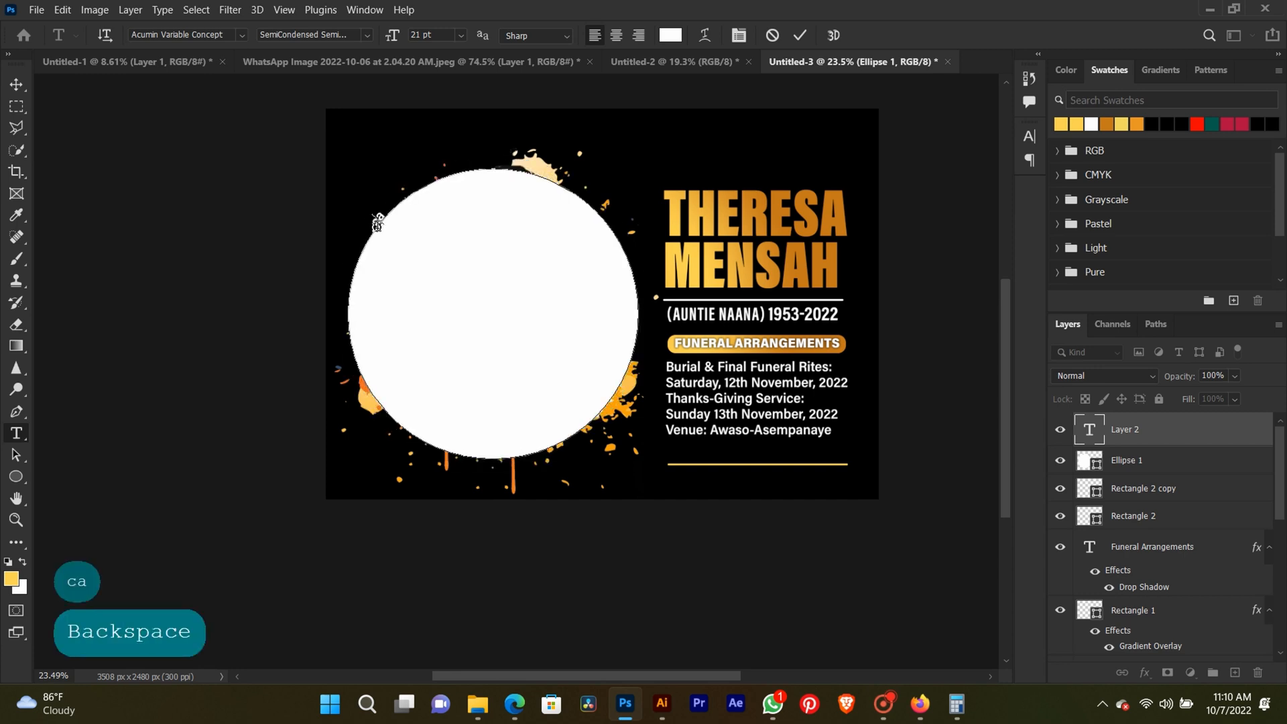
key(Caps_Lock)
text(C)
key(Caps_Lock)
text(all to)
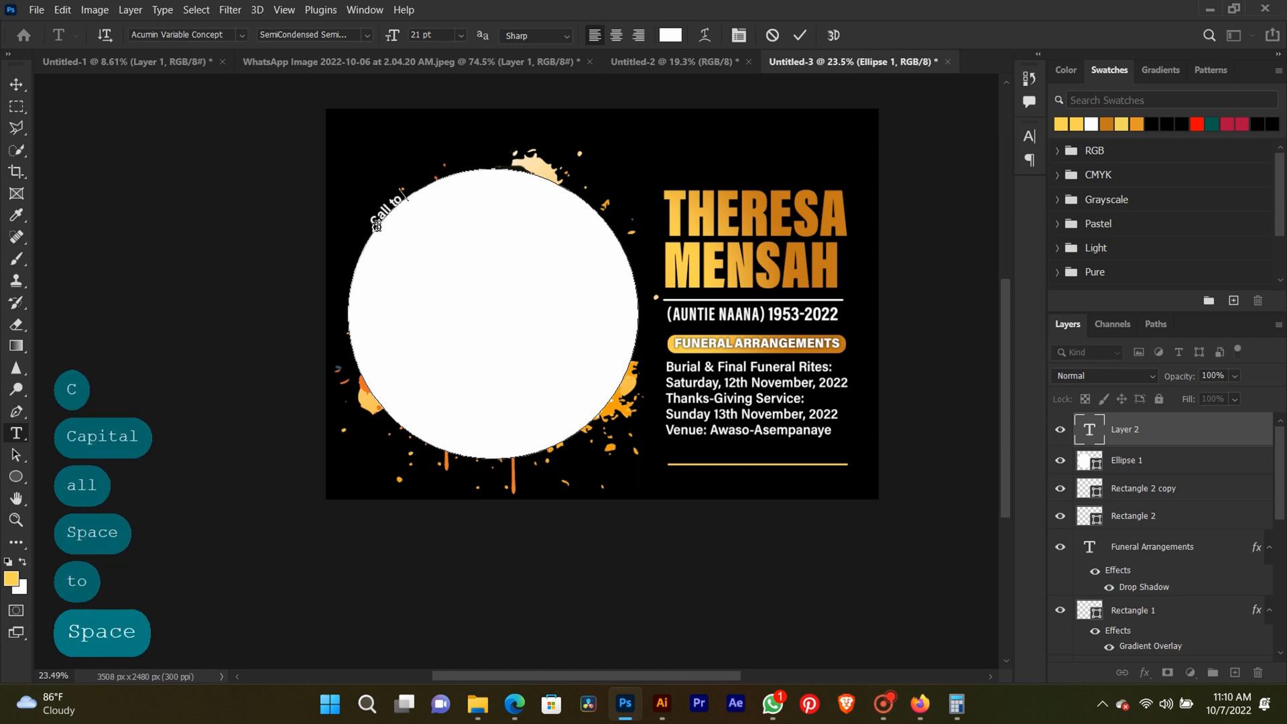
key(Caps_Lock)
text(G)
key(Caps_Lock)
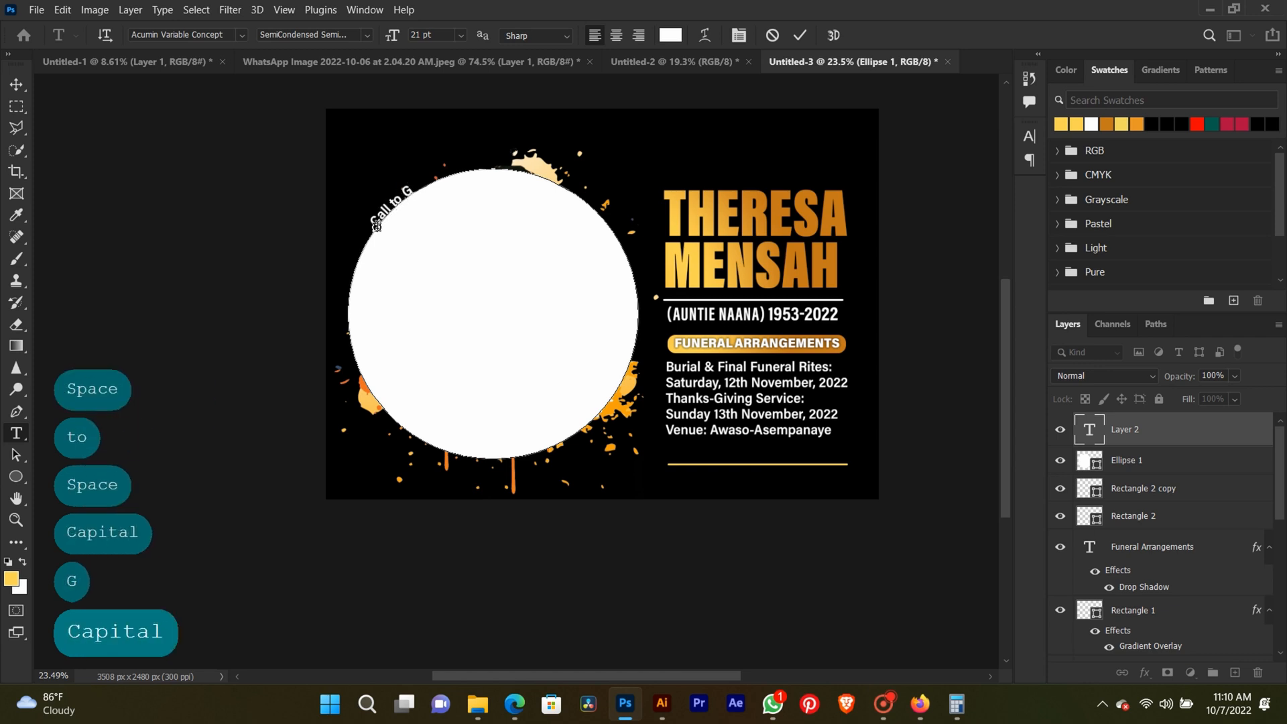
text(lory)
Set the curved "Call to Glory" text's font size to 68 pt and commit the text edit.
key(ctrl+a)
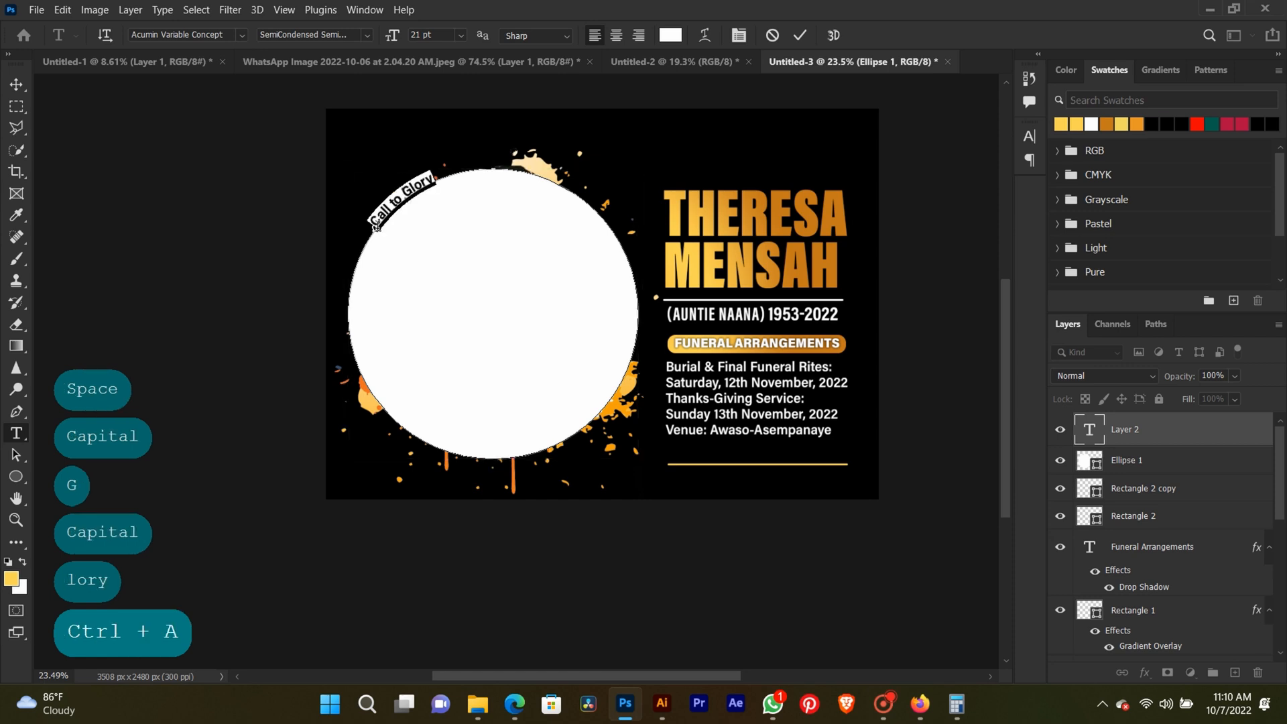
click(384, 34)
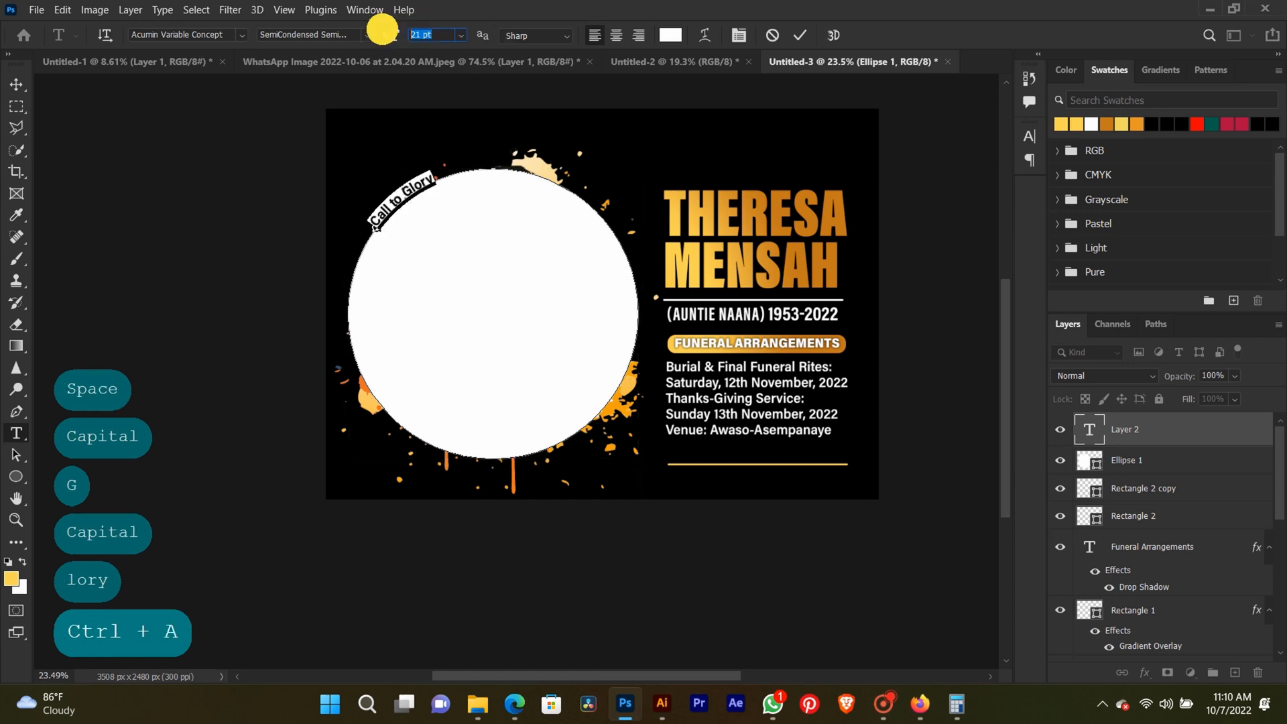
key(Up)
key(Up)
key(Up)
key(Up)
key(Up)
key(Up)
key(Up)
key(Up)
key(Up)
key(Up)
key(Up)
key(Up)
key(Up)
key(Up)
key(Up)
key(Up)
key(Up)
key(Up)
key(Up)
key(Up)
key(Up)
key(Up)
key(Up)
key(Up)
key(Up)
key(Up)
key(Up)
key(Up)
key(Up)
key(Up)
key(Up)
key(Up)
key(Up)
key(Up)
key(Up)
key(Up)
key(Up)
key(Up)
key(Up)
key(Up)
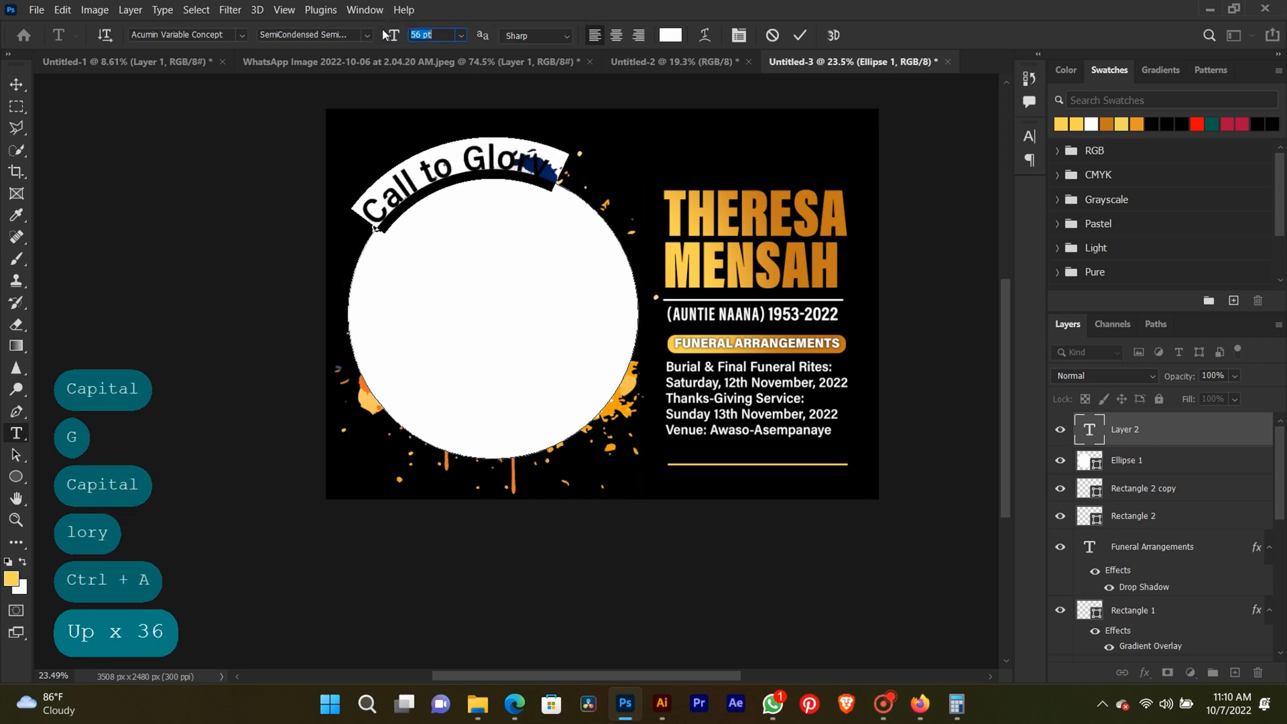
key(Up)
key(Up)
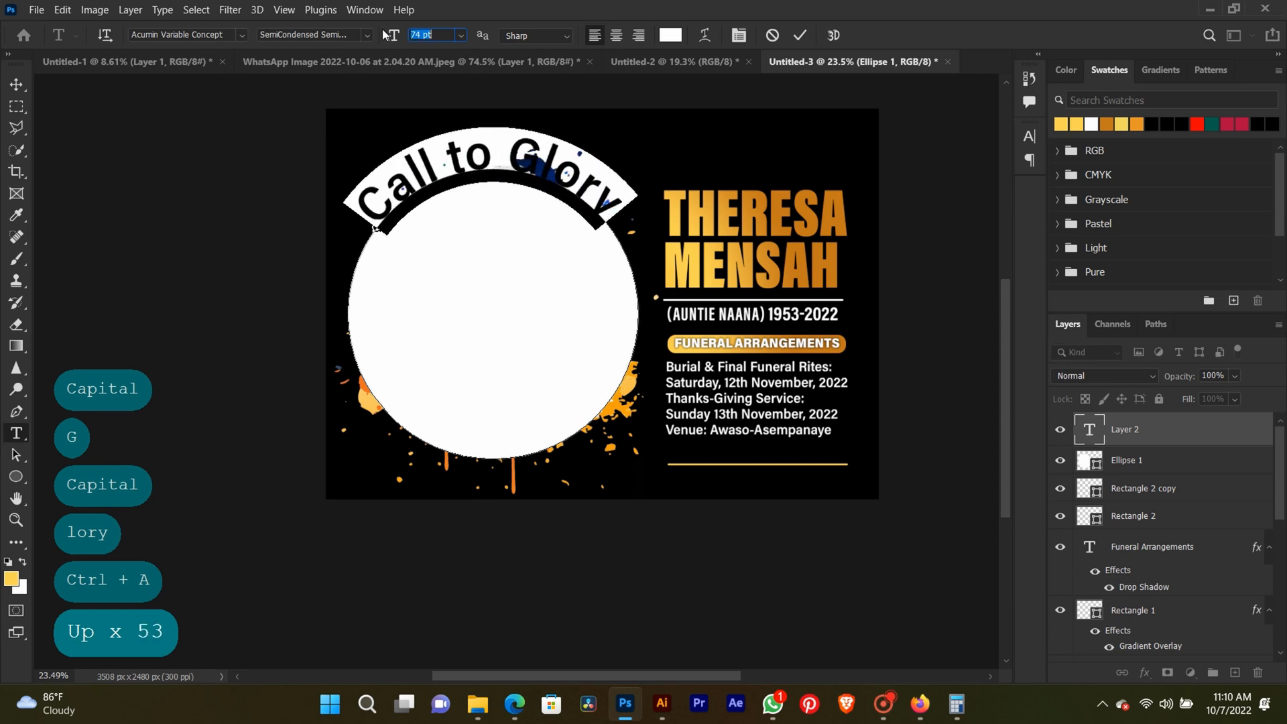
key(Down)
key(Down)
key(Down)
key(Down)
key(Down)
key(Down)
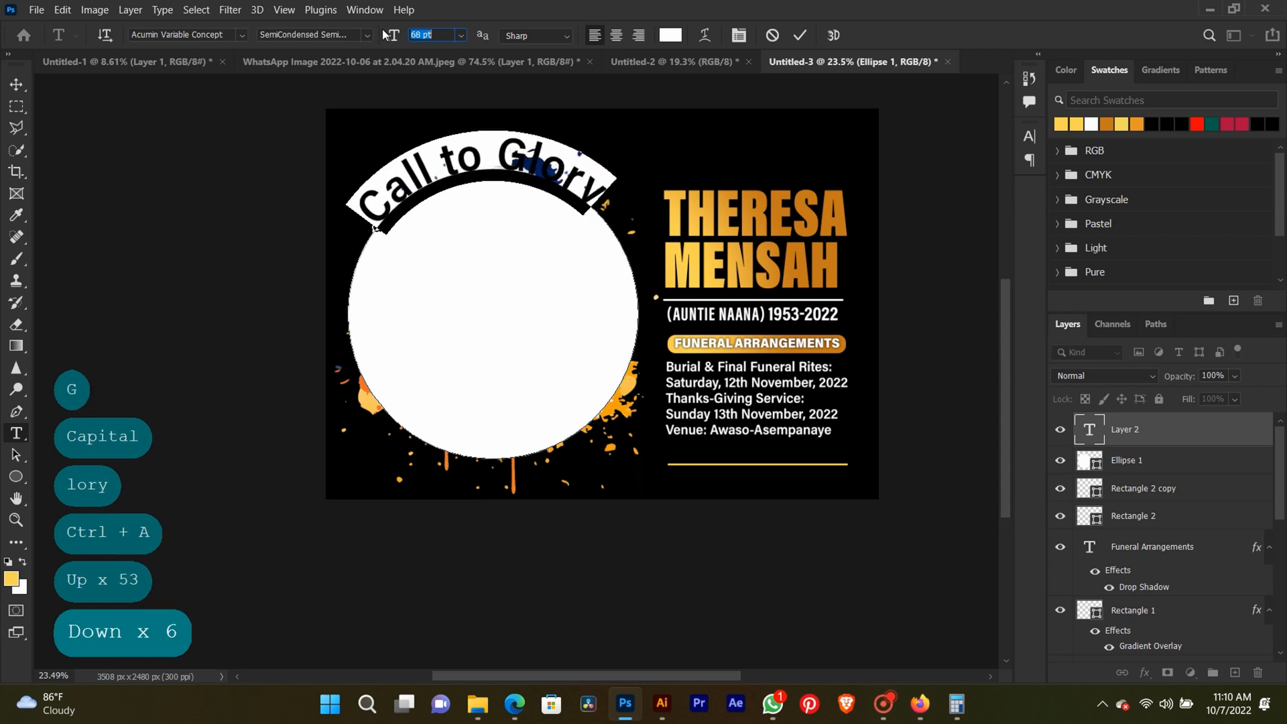
click(800, 34)
click(16, 84)
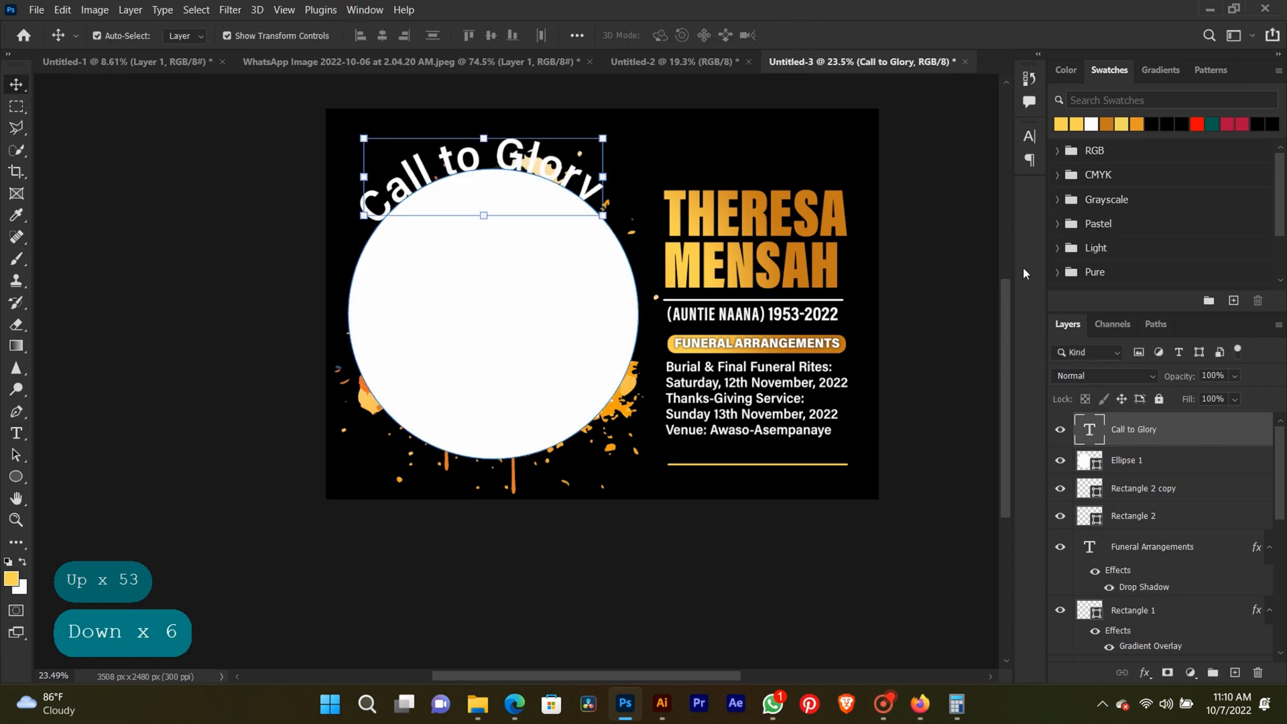
Preview the curved text with the circle hidden, and undo back to the visible circle without any text.
click(1060, 460)
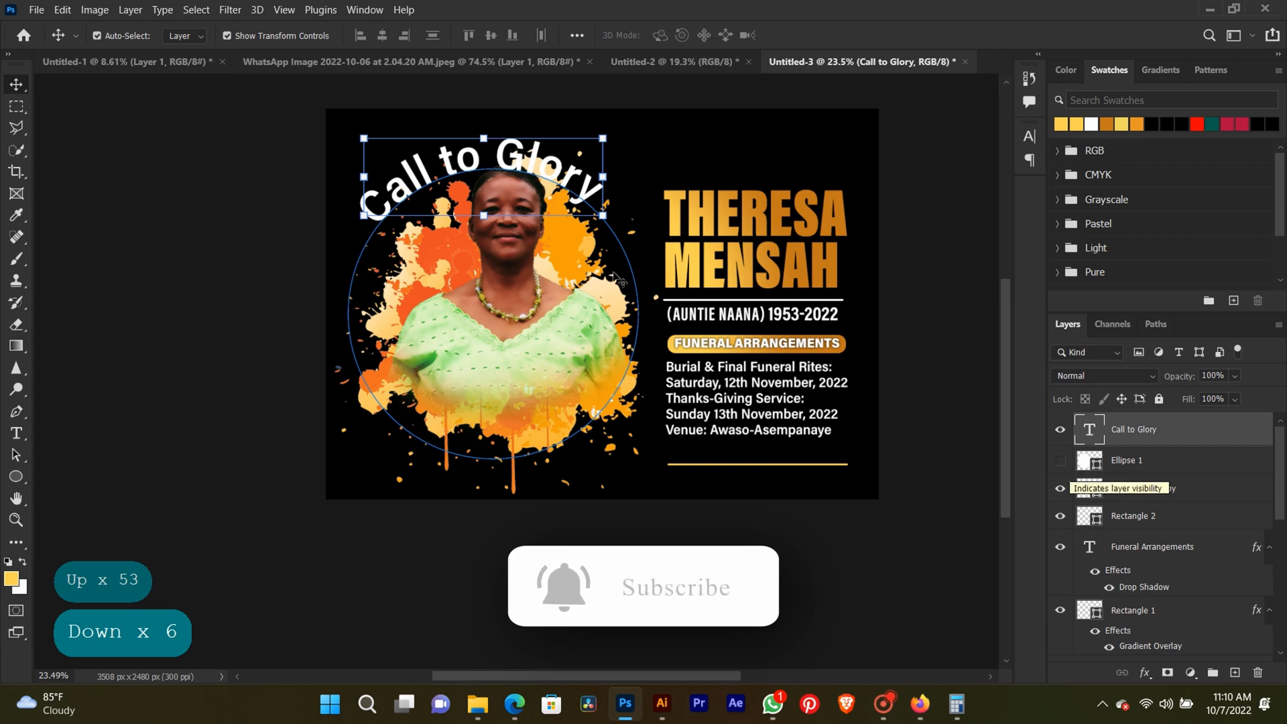
click(216, 246)
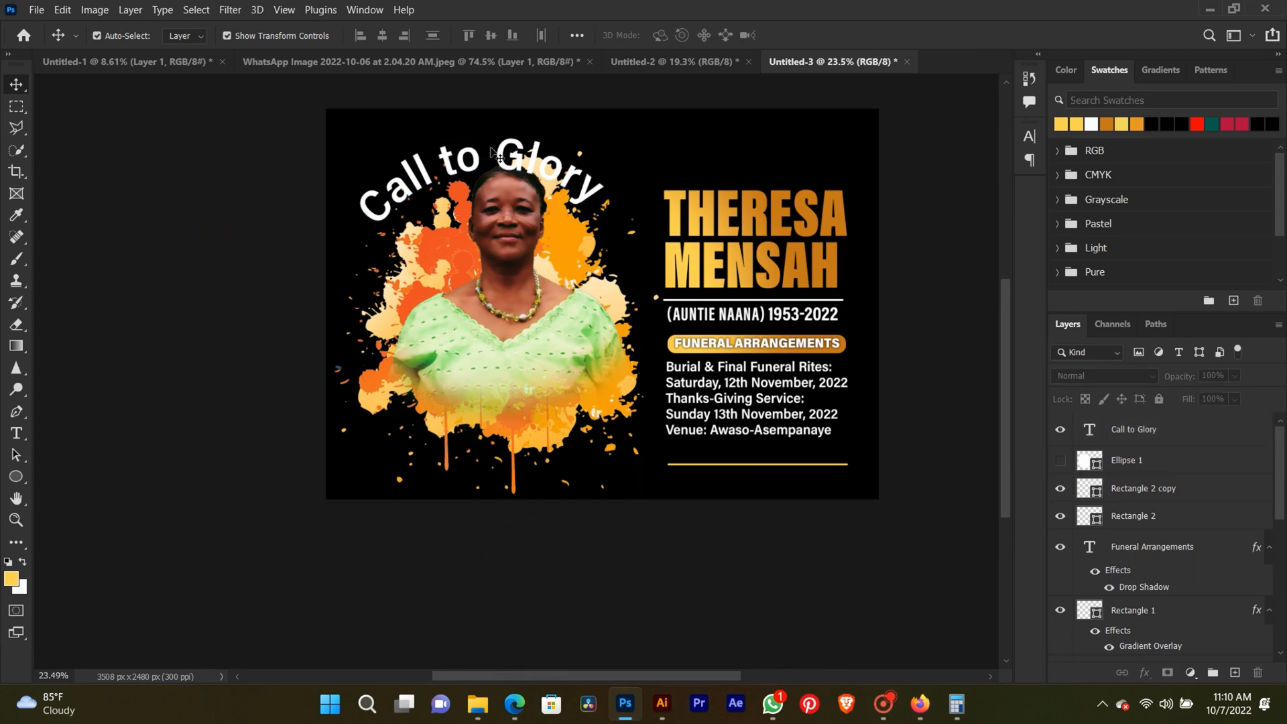
key(ctrl)
key(ctrl+z)
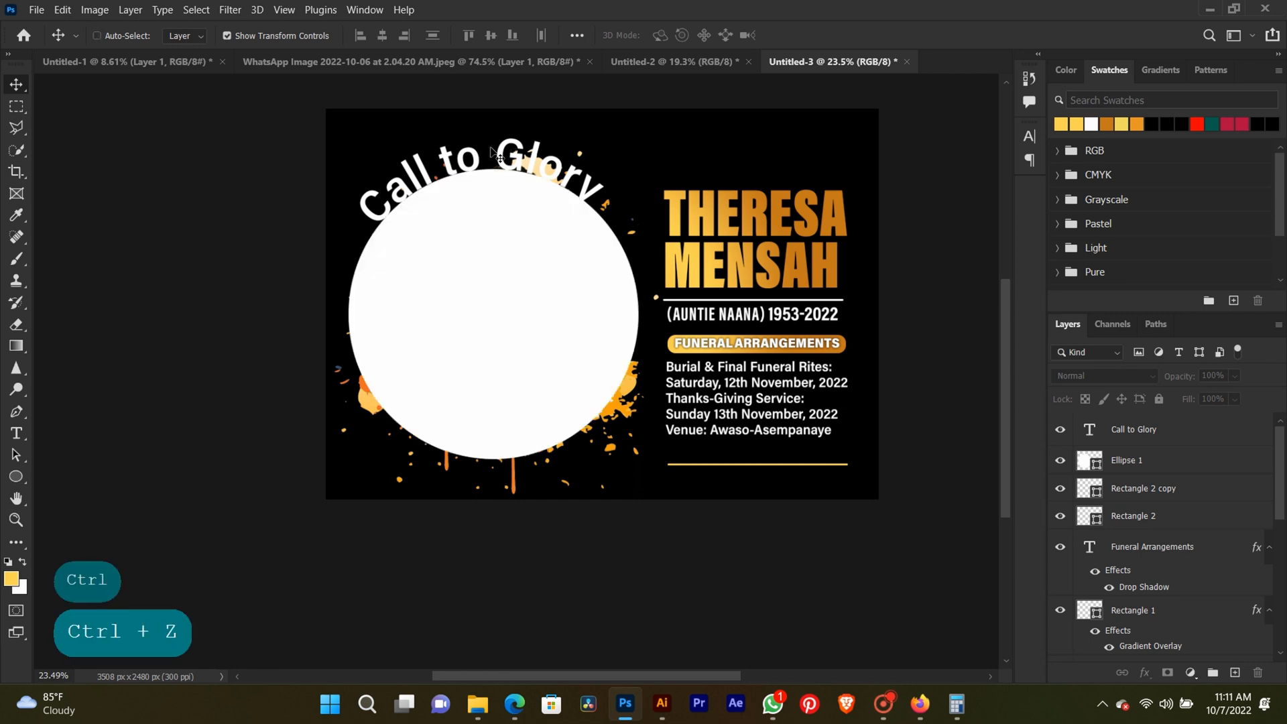
key(ctrl+z)
Add the text "Call to Glory" at 68 pt along the circle's path, starting at its right edge and running clockwise.
click(19, 430)
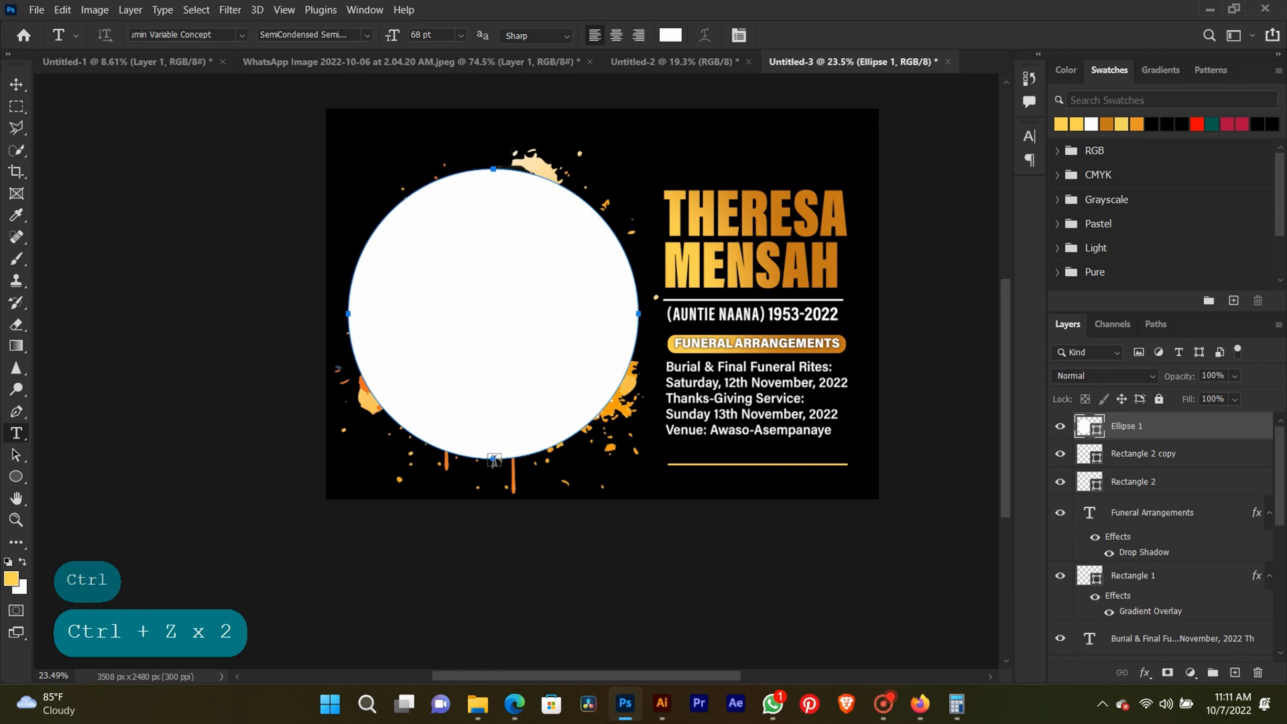
click(635, 293)
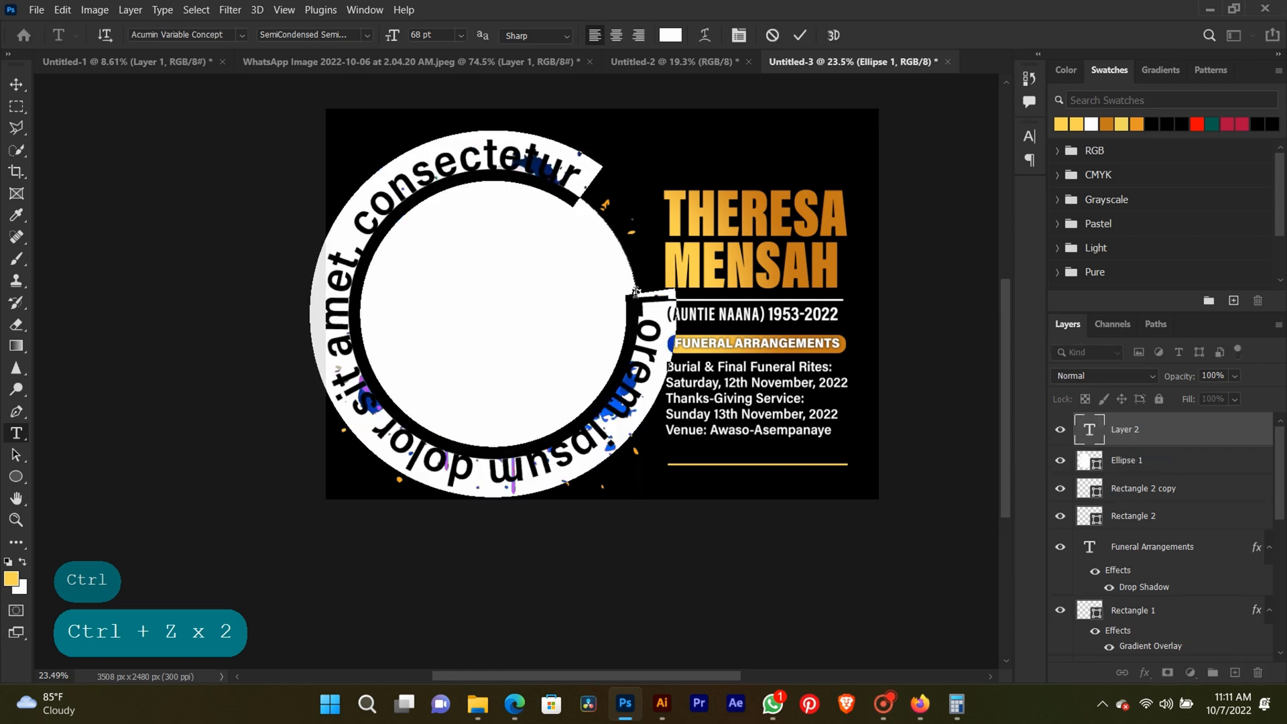
text(ca)
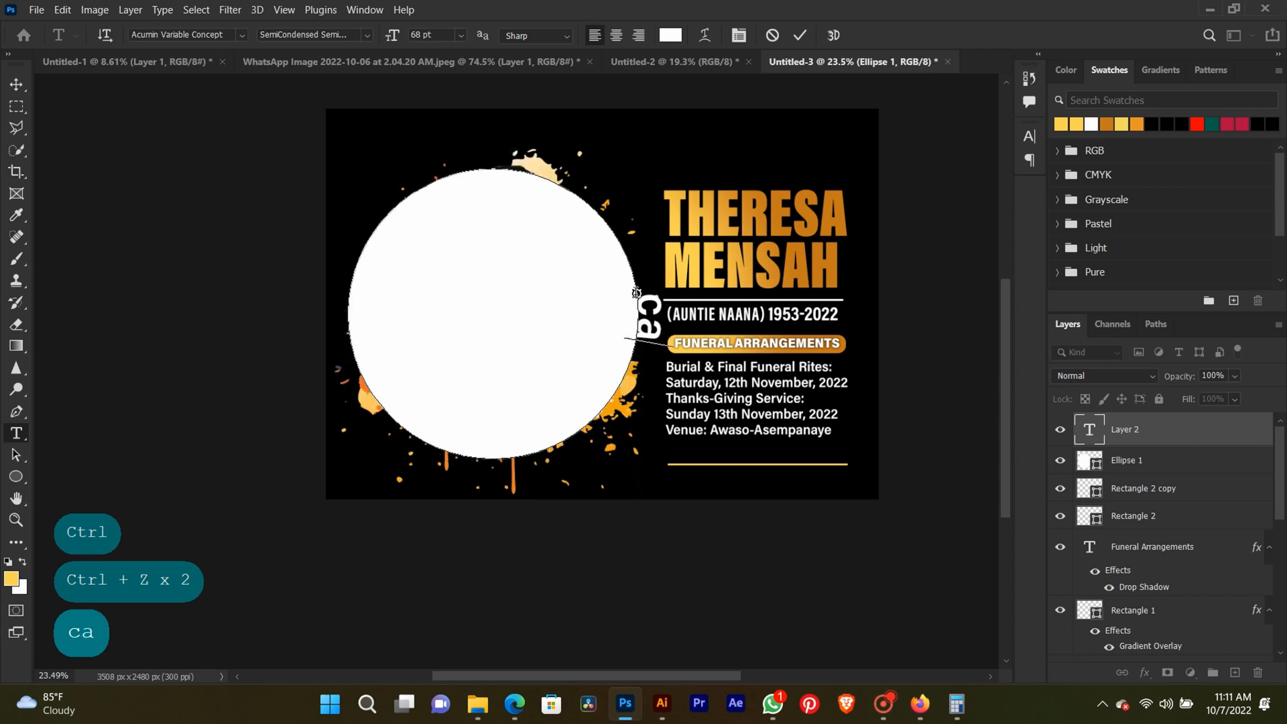
key(BackSpace)
key(BackSpace)
key(Caps_Lock)
text(C)
key(Caps_Lock)
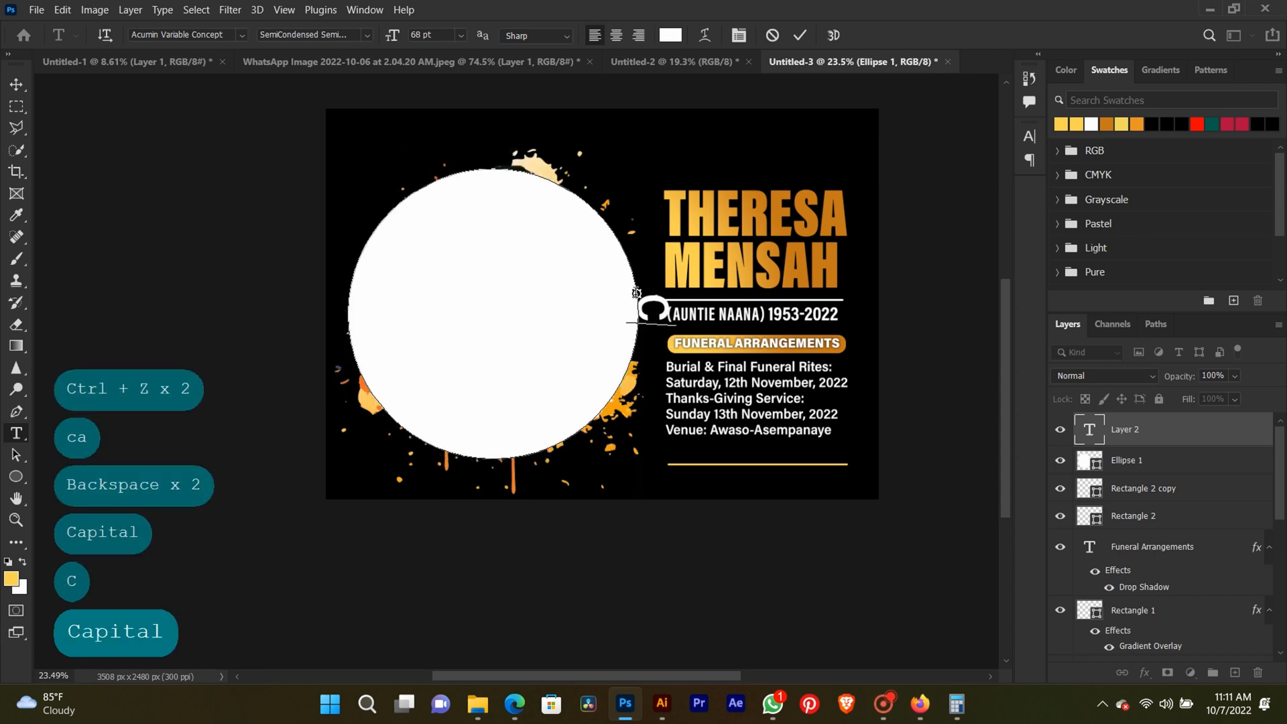
text(all t)
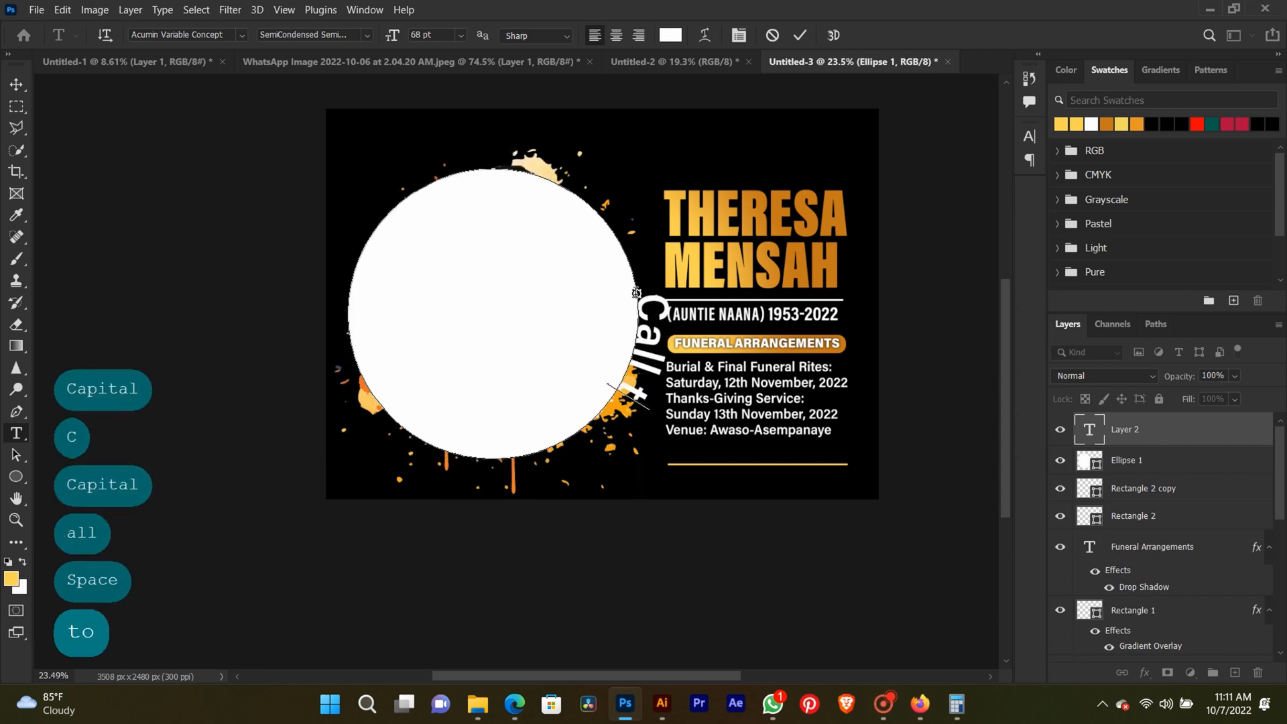
text(o gl)
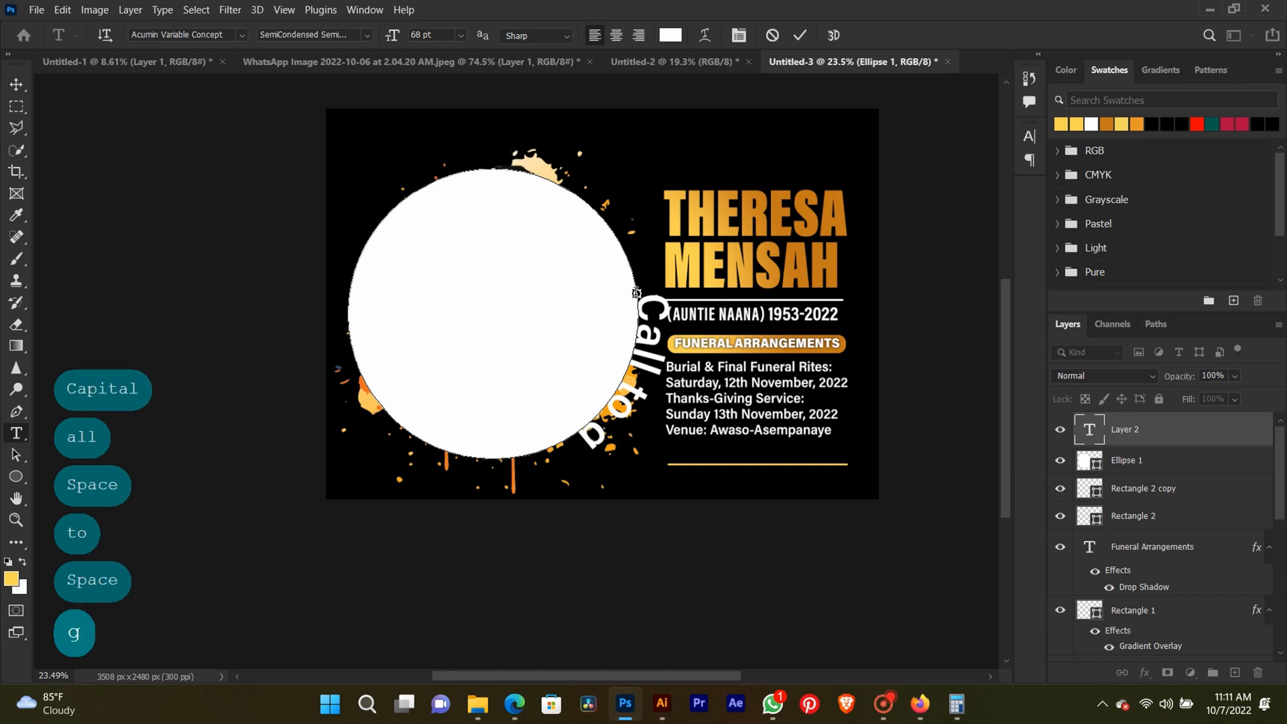
key(BackSpace)
key(BackSpace)
key(BackSpace)
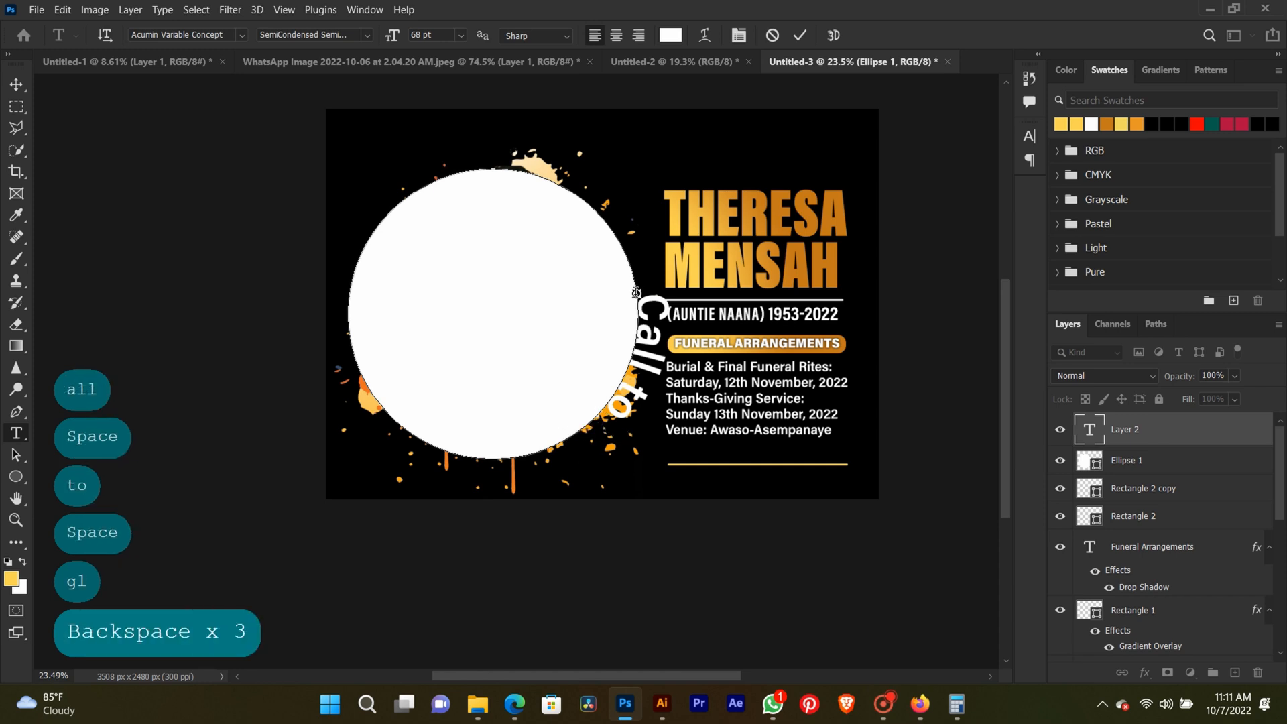
text(Glory)
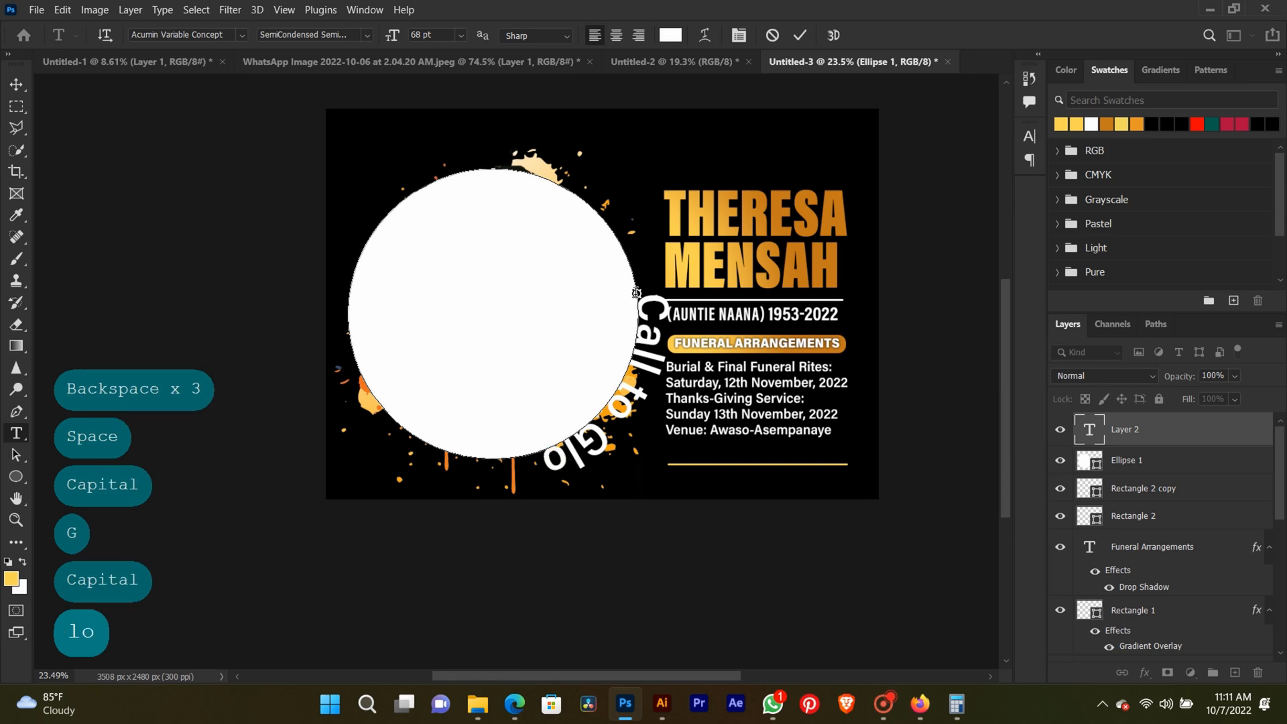
Commit the curved "Call to Glory" text and hide the Ellipse 1 circle.
click(16, 85)
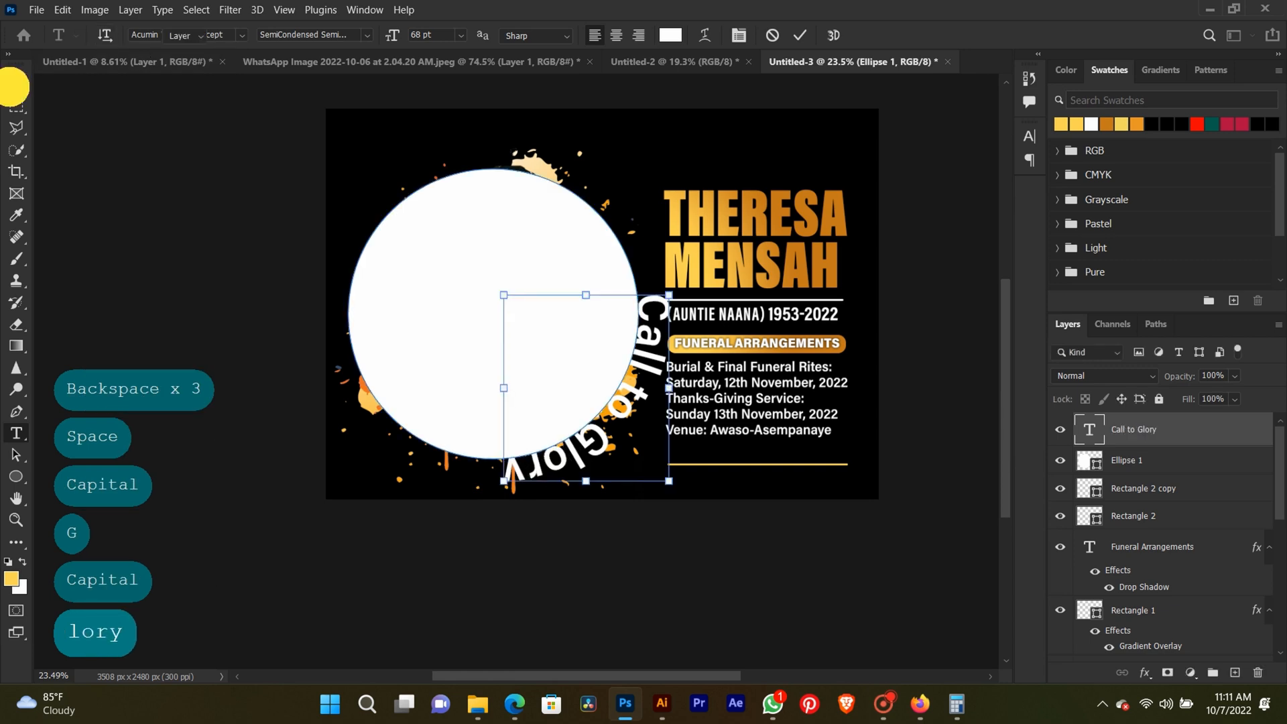
click(1058, 459)
click(905, 341)
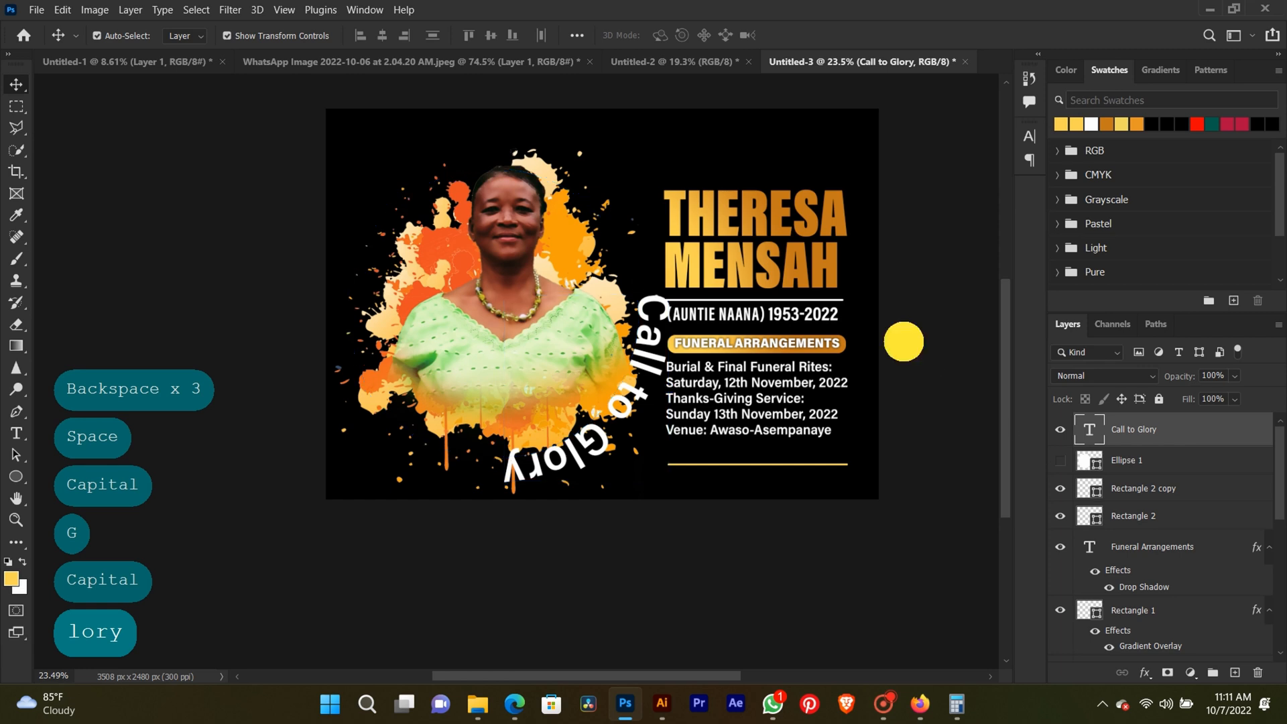
Scale the curved "Call to Glory" text proportionally to 86.92% and reposition it around the portrait's lower-right side.
click(661, 364)
key(Caps_Lock)
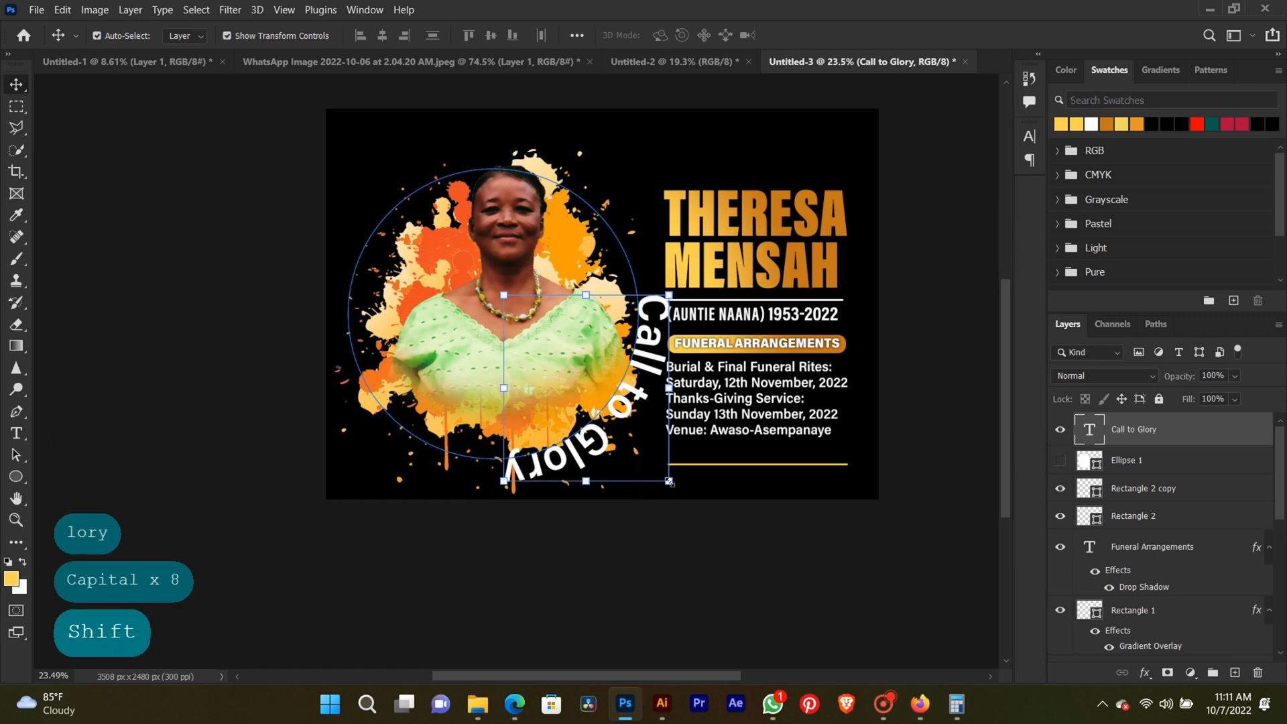
shift+click(669, 481)
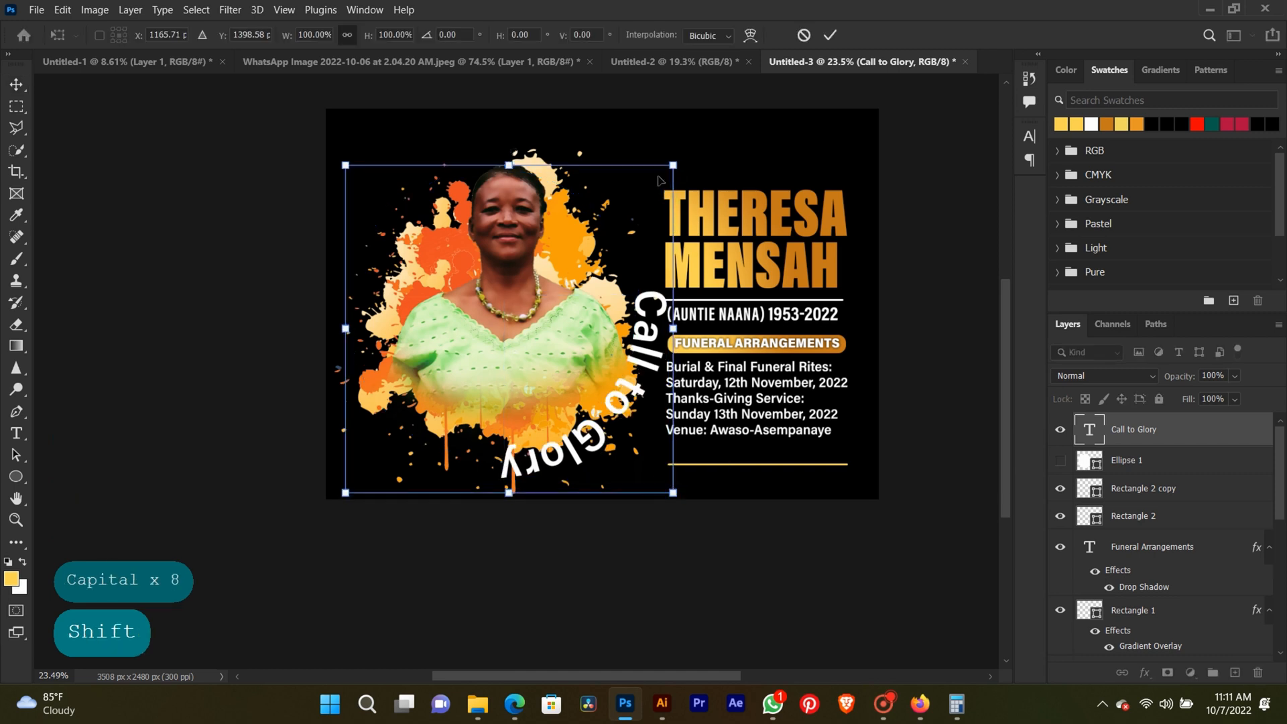
drag(669, 166, 630, 208)
key(ctrl+z)
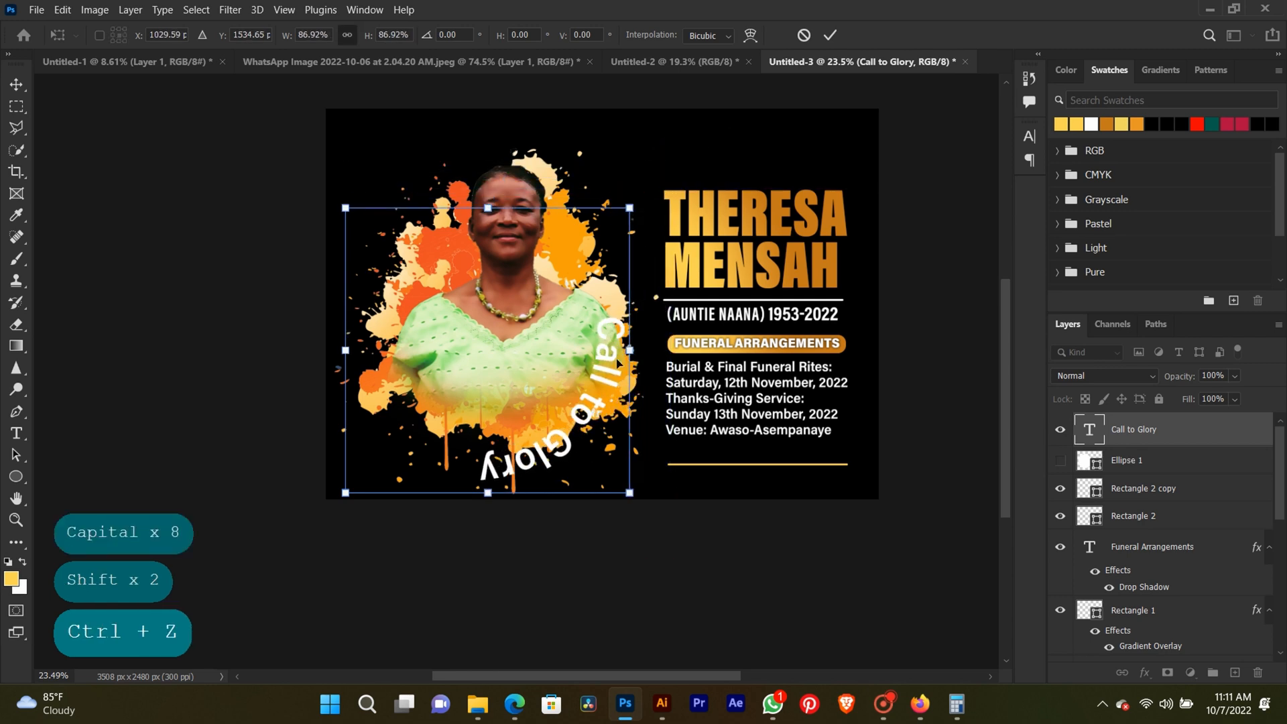
drag(618, 362, 650, 343)
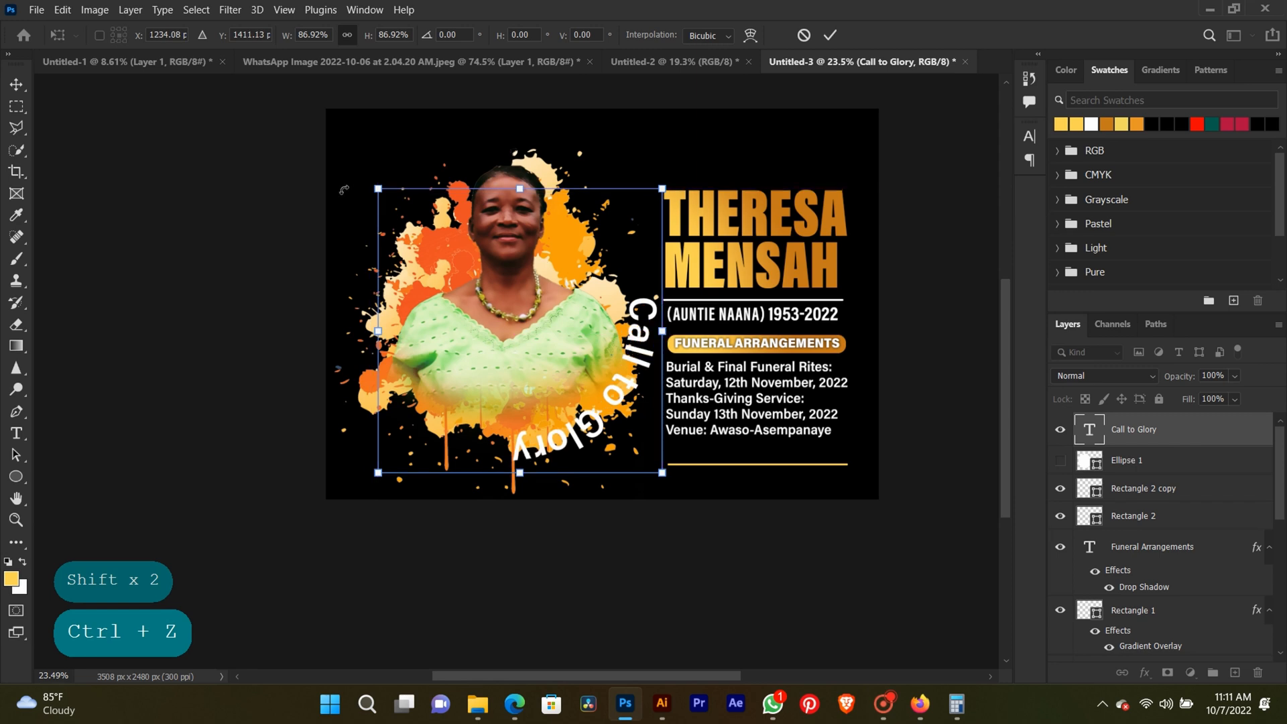
Rotate the curved text to 169.37°, place it around the portrait's upper-left side, and commit the transform.
drag(344, 190, 593, 364)
drag(261, 366, 330, 424)
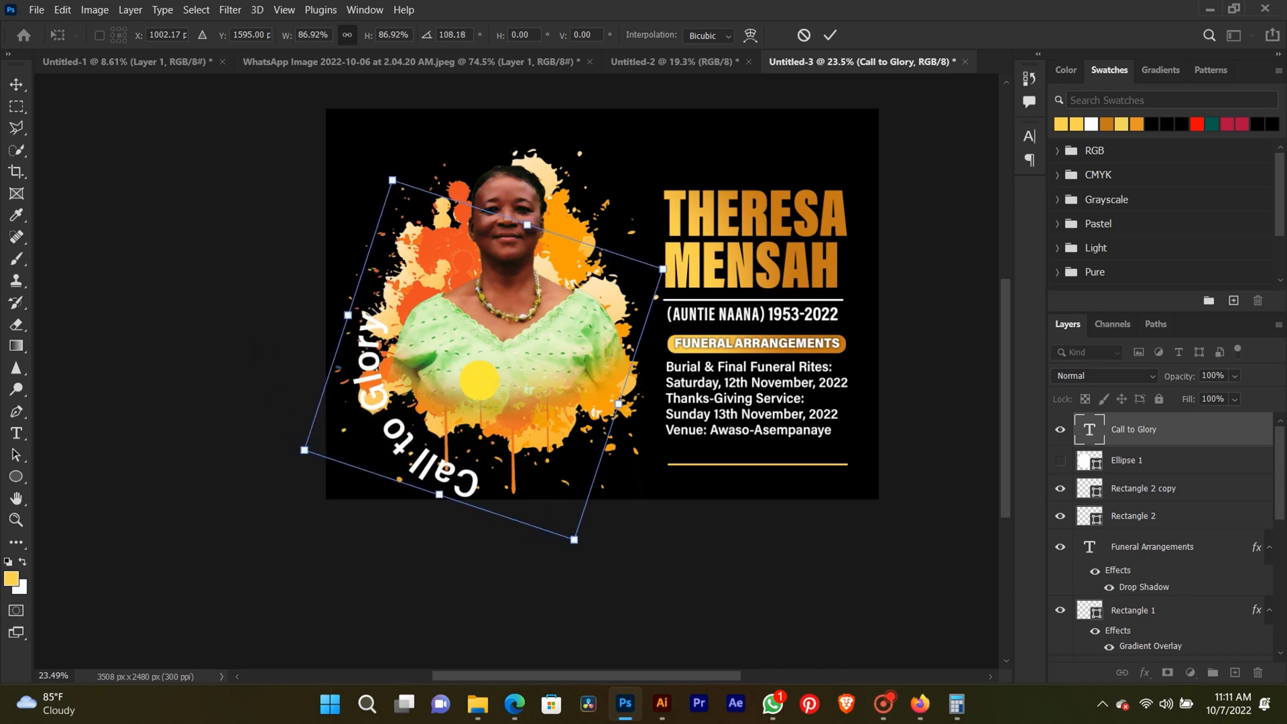
drag(475, 381, 466, 368)
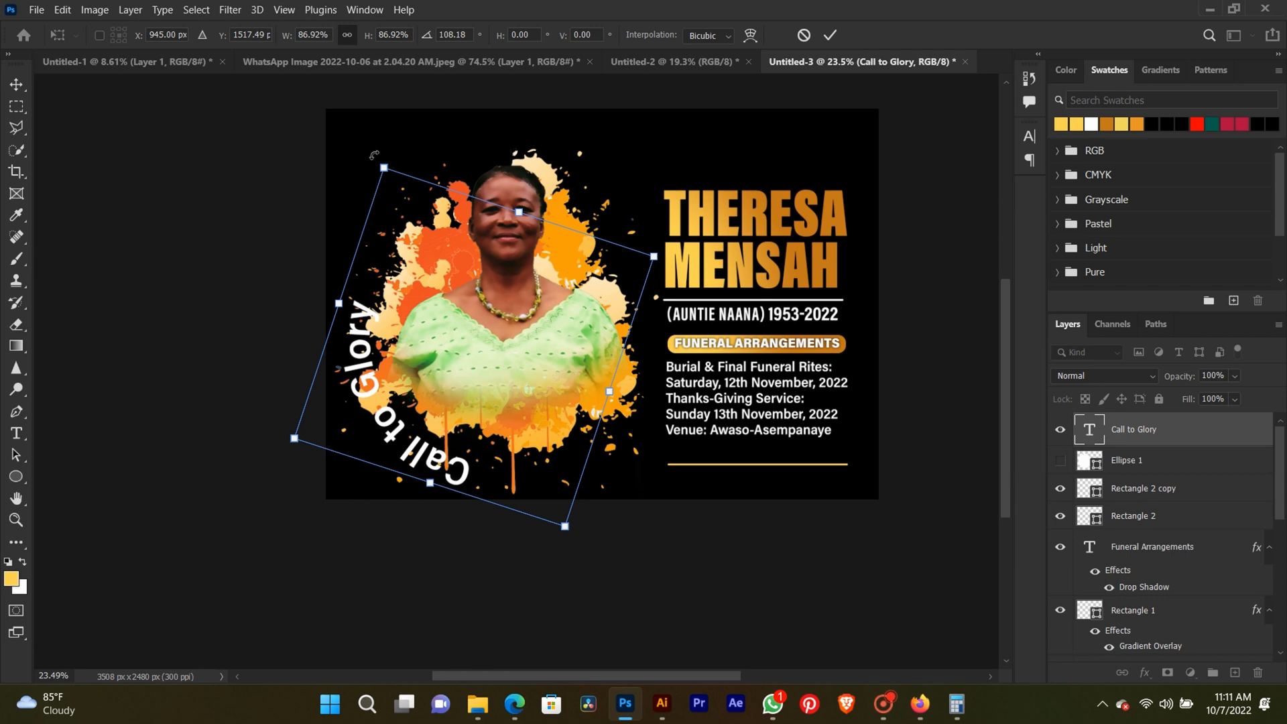
drag(374, 154, 623, 121)
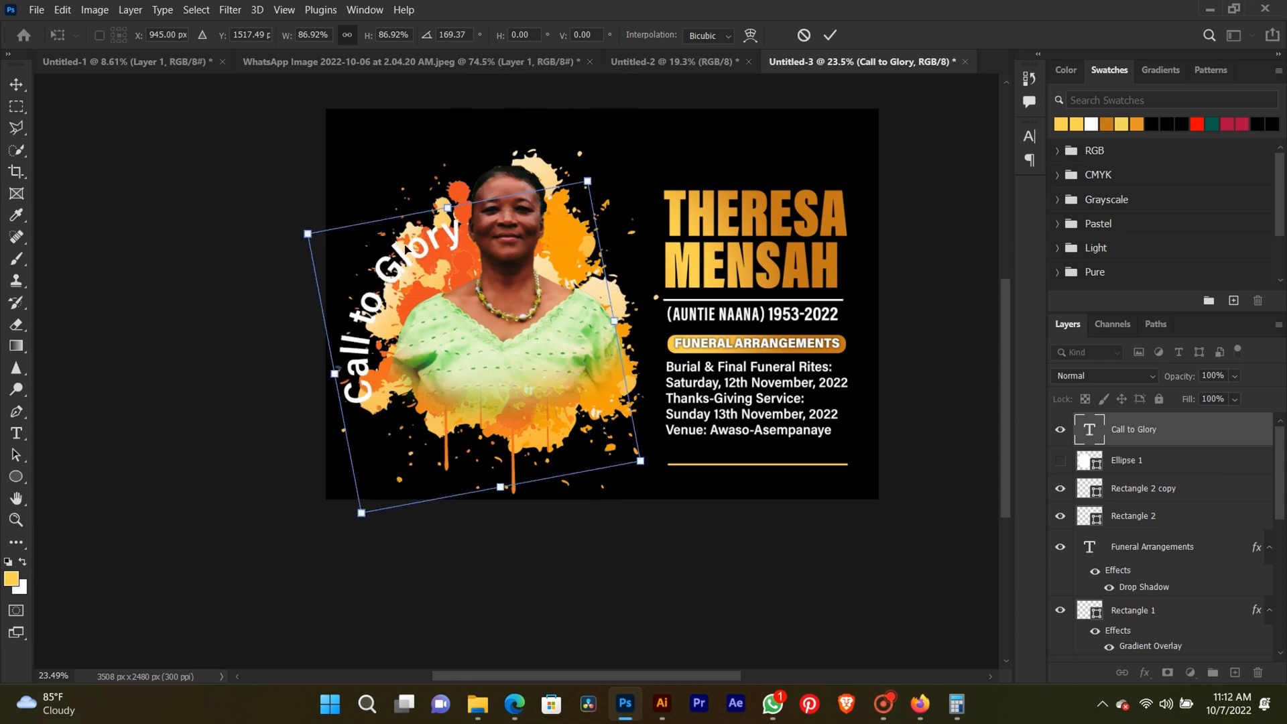
drag(406, 249, 406, 199)
key(Return)
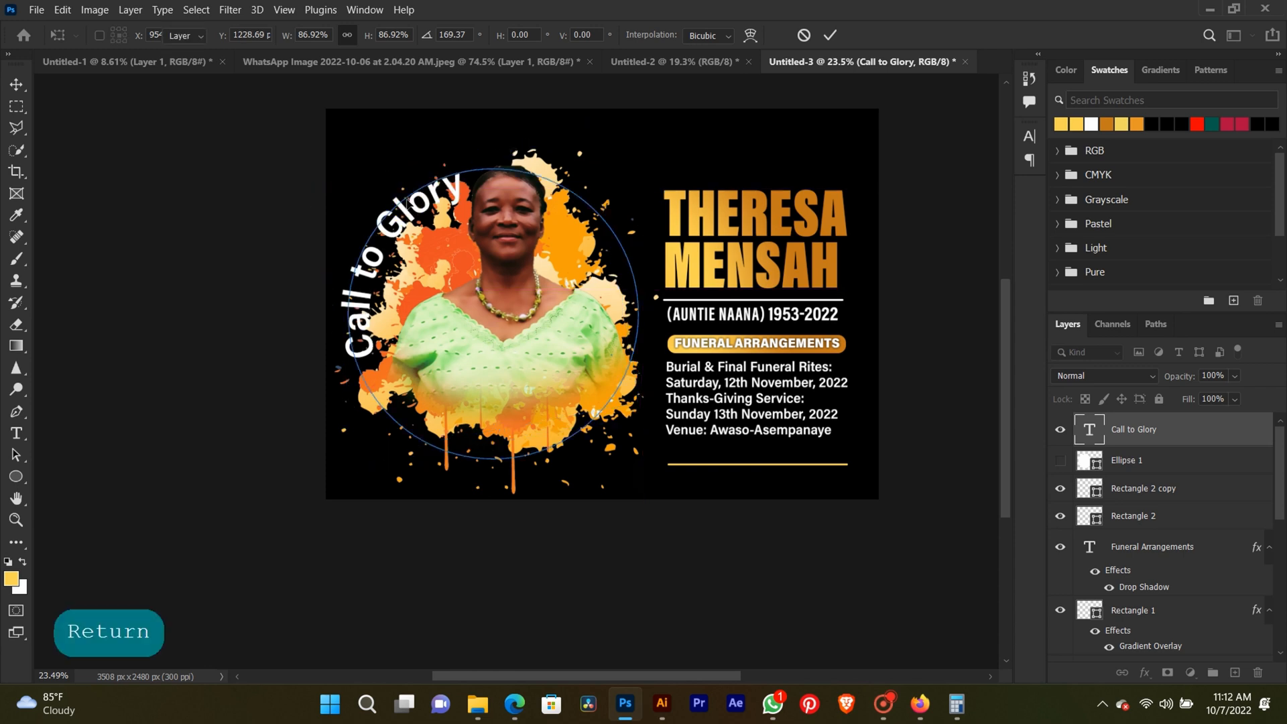
Shift the curved "Call to Glory" text slightly upward along the splatter's upper-left edge and deselect it.
click(257, 215)
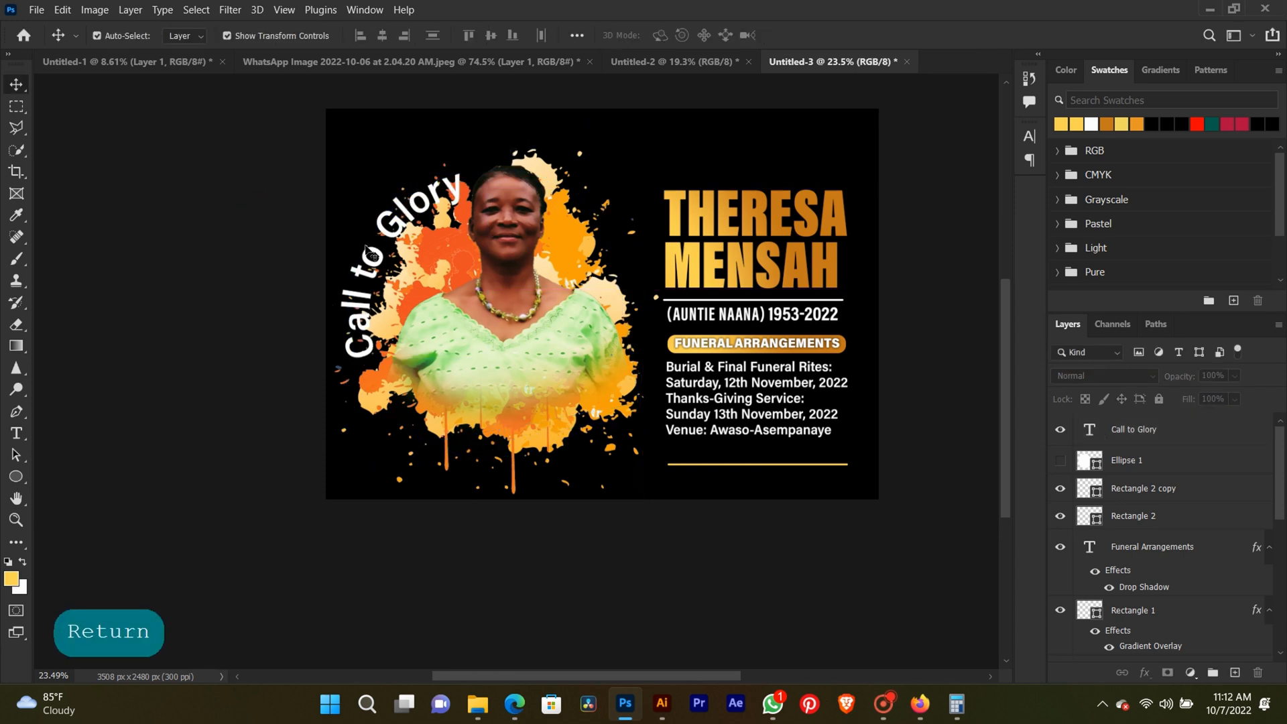
mouse_move(422, 258)
mouse_down()
mouse_move(449, 208)
mouse_move(406, 224)
mouse_move(415, 238)
mouse_up()
key(Return)
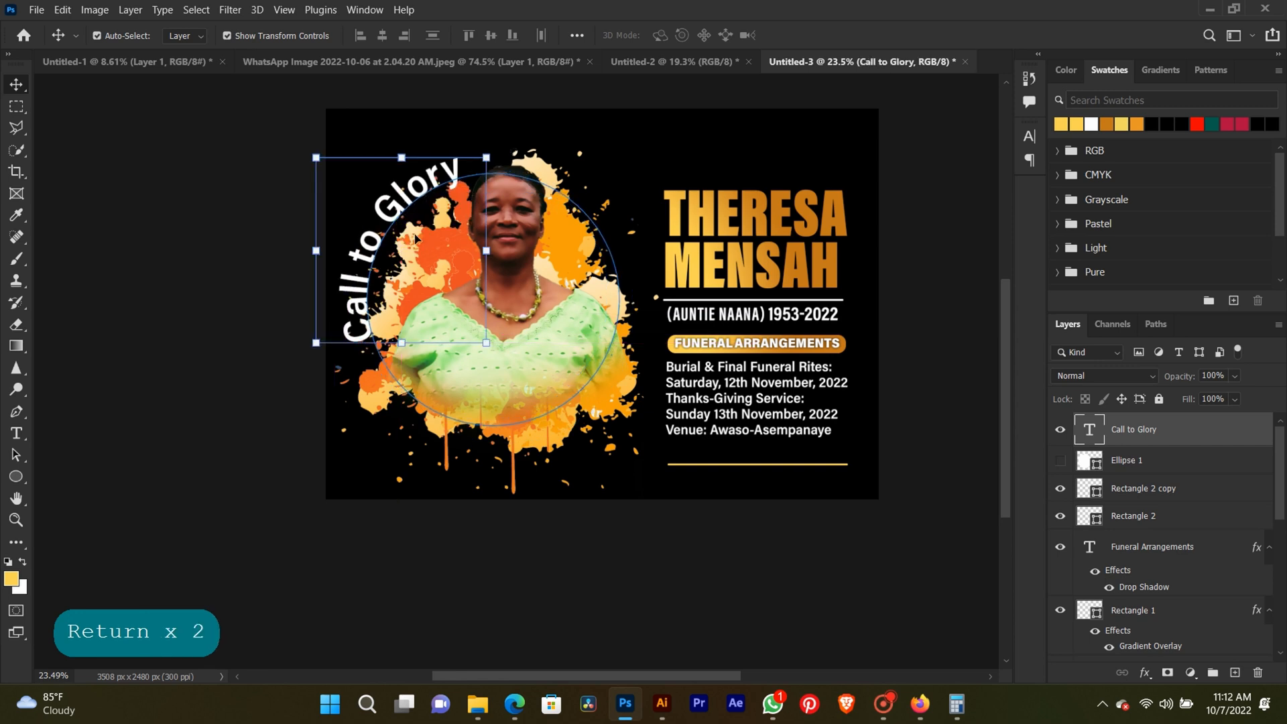
click(271, 235)
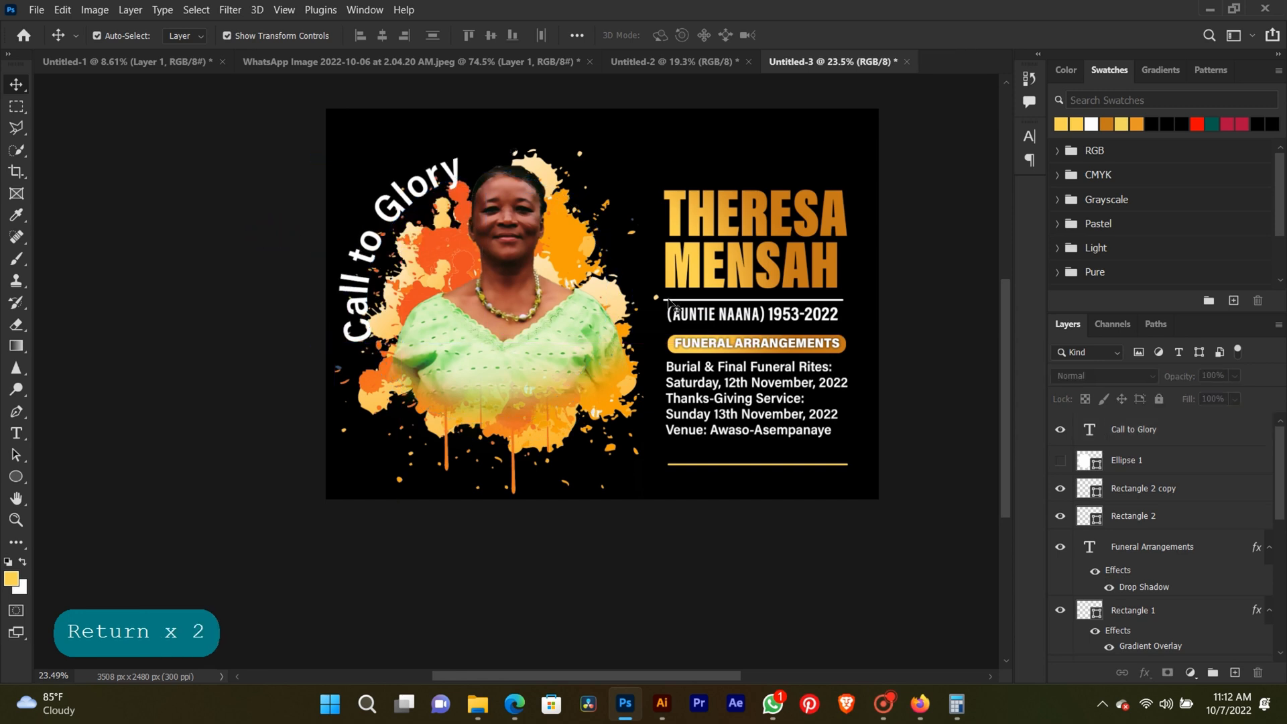
scroll(479, 342, up, 6)
scroll(479, 342, down, 4)
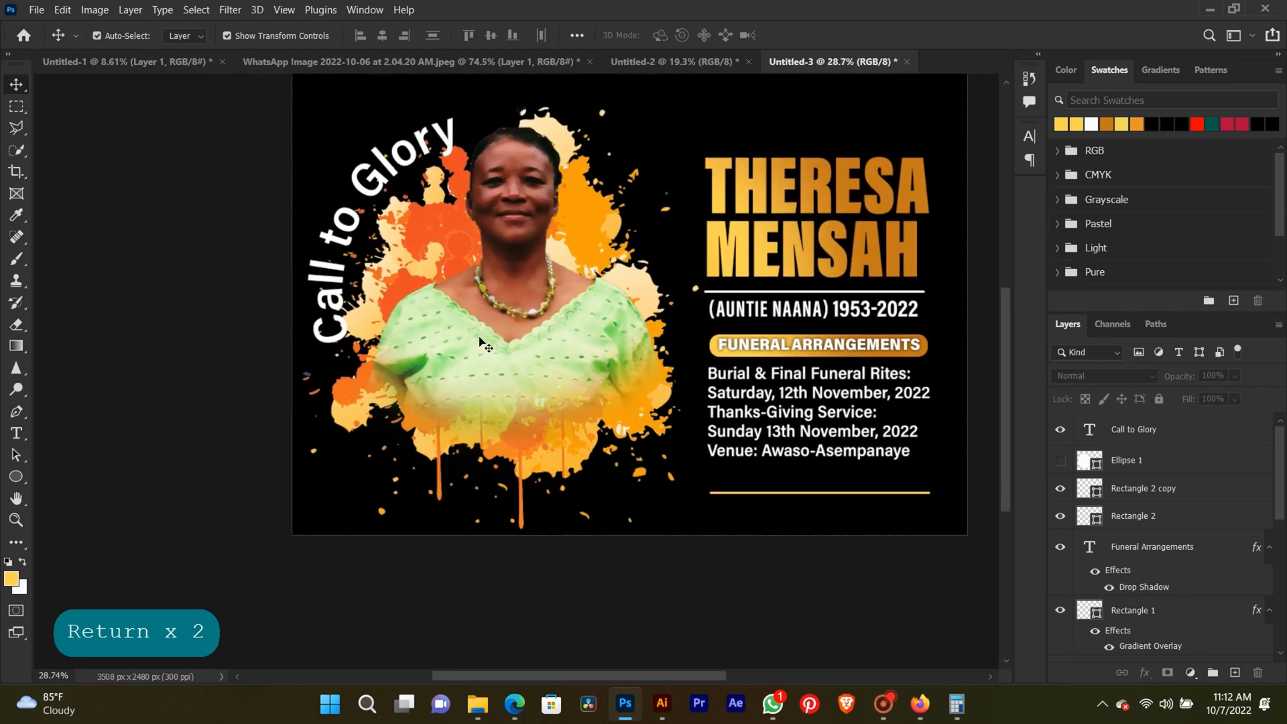
key(space)
drag(465, 272, 362, 311)
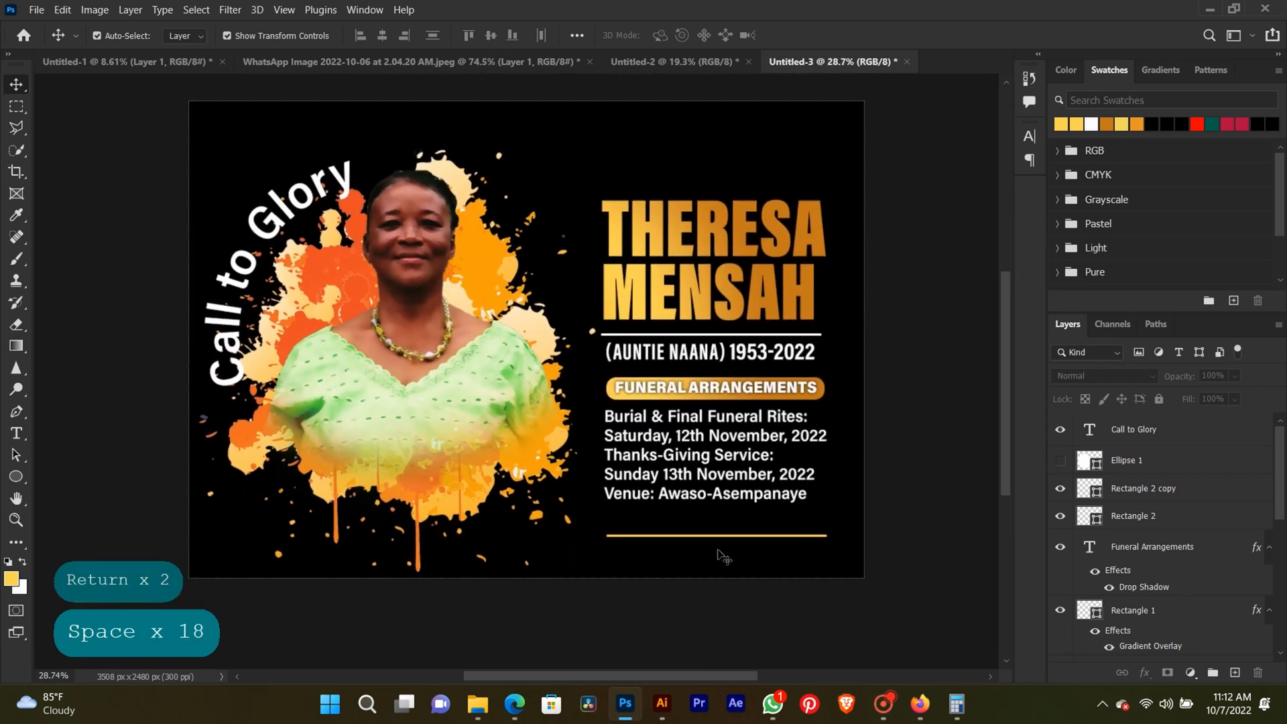
click(885, 704)
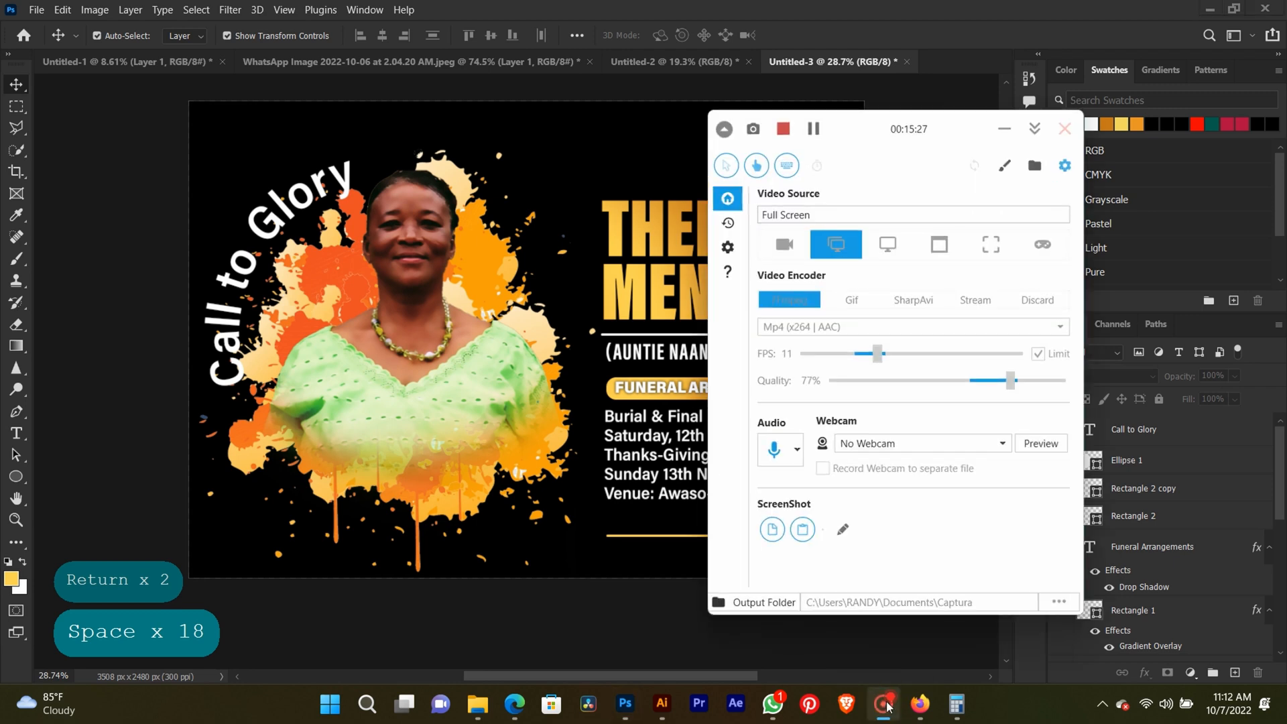